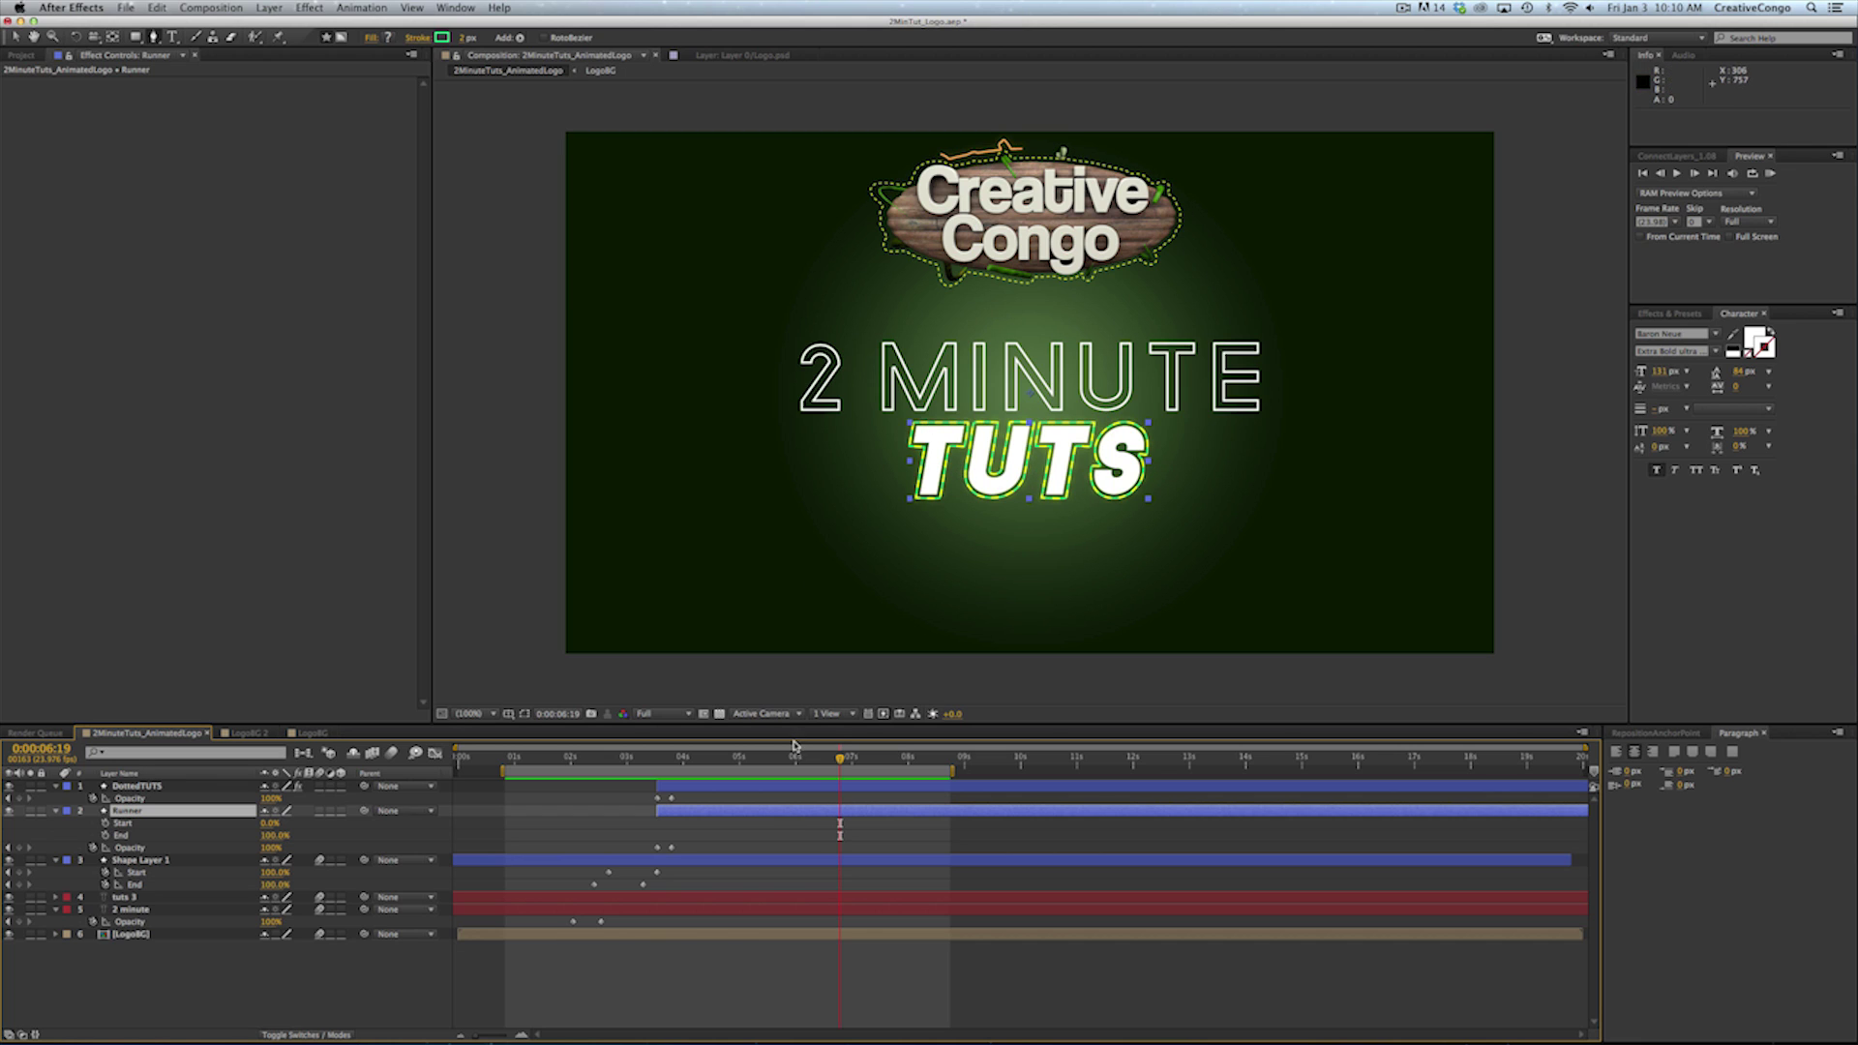
Examine the finished TUTS outline animation by toggling the DottedTUTS and Runner layers' visibility and scrubbing the timeline
{"action": "left_click", "coordinate": [838, 819]}
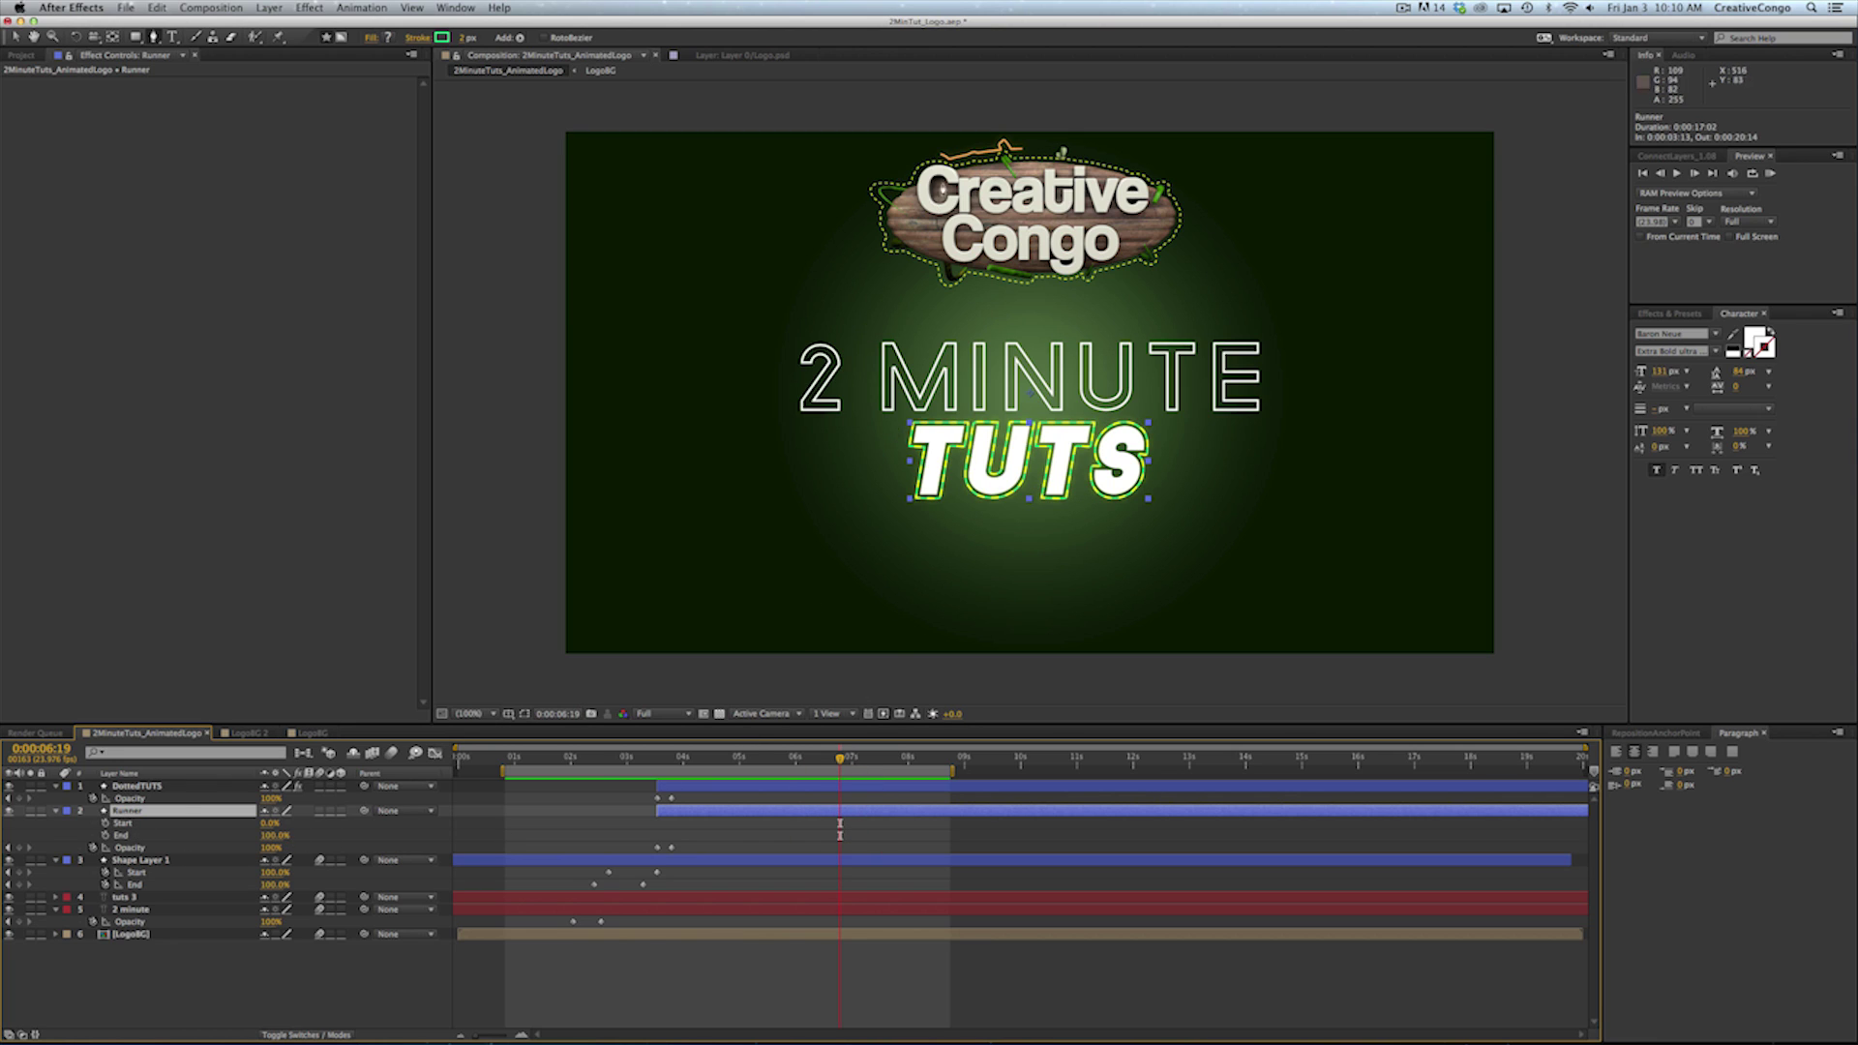
{"action": "left_click", "coordinate": [794, 829]}
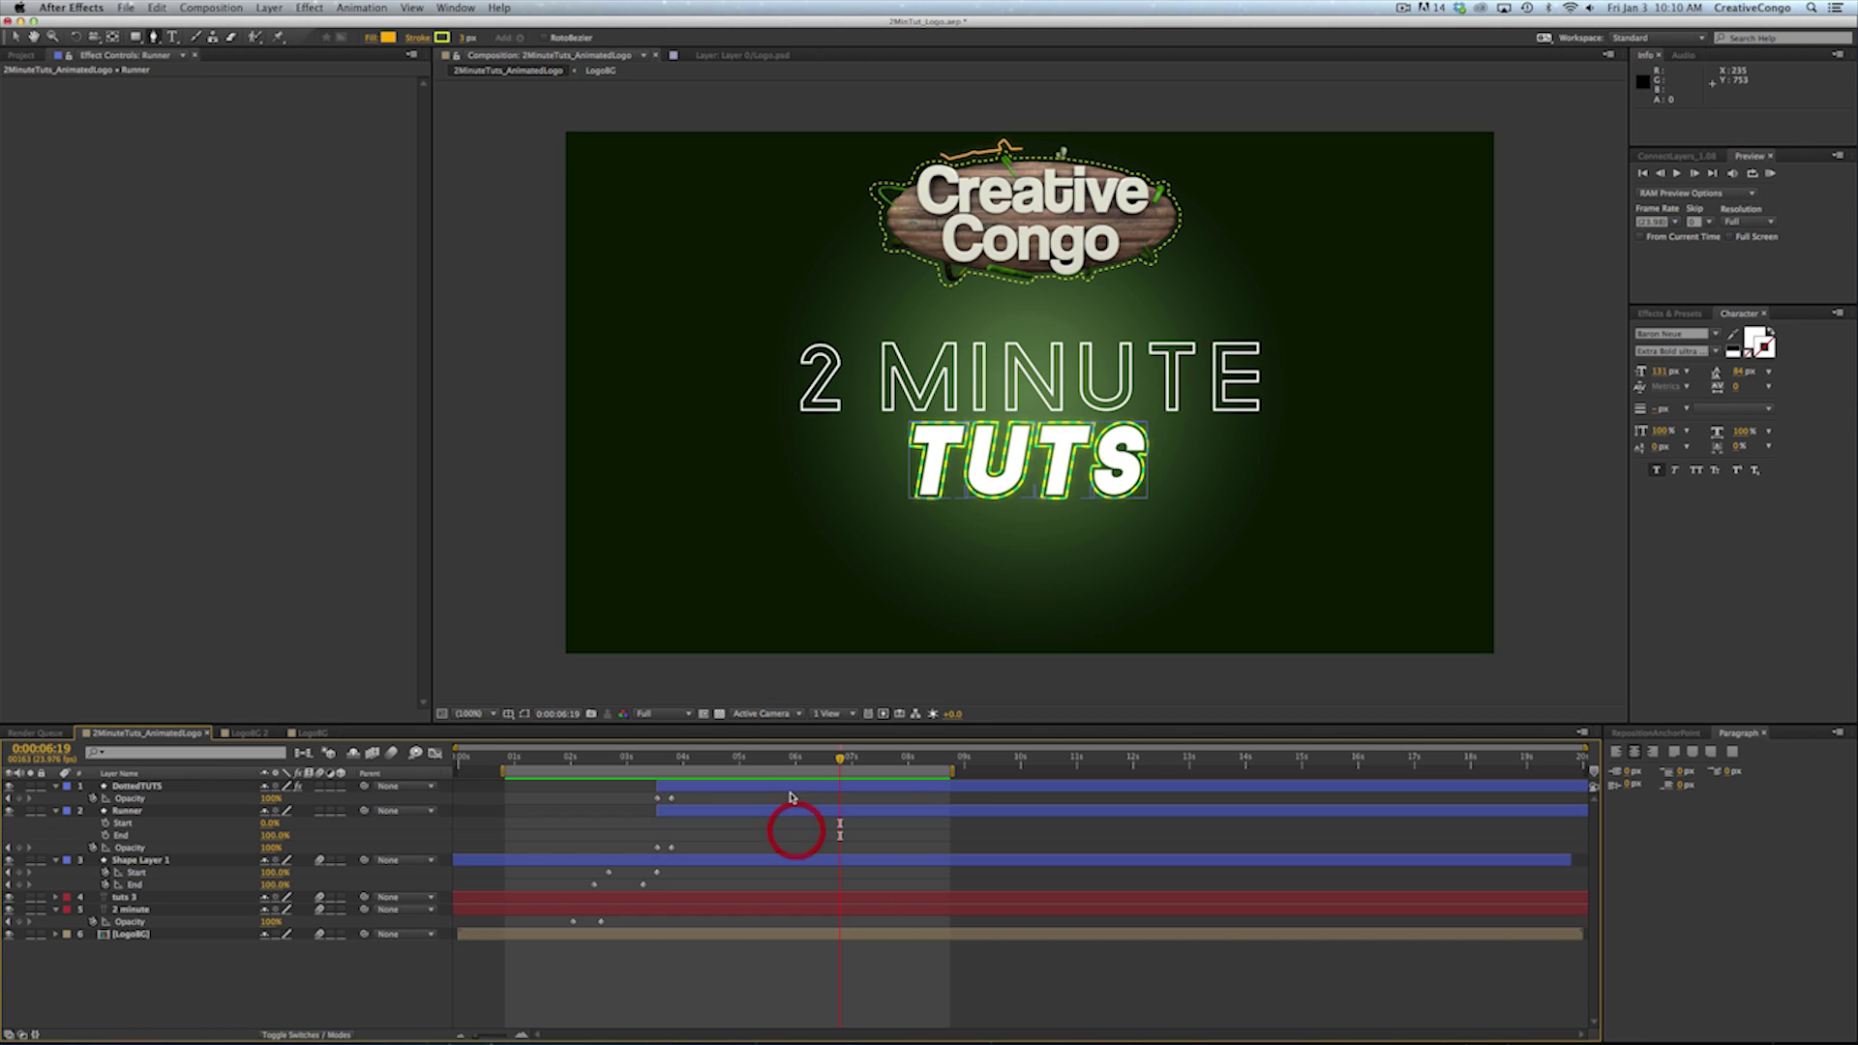
{"action": "left_click", "coordinate": [790, 788]}
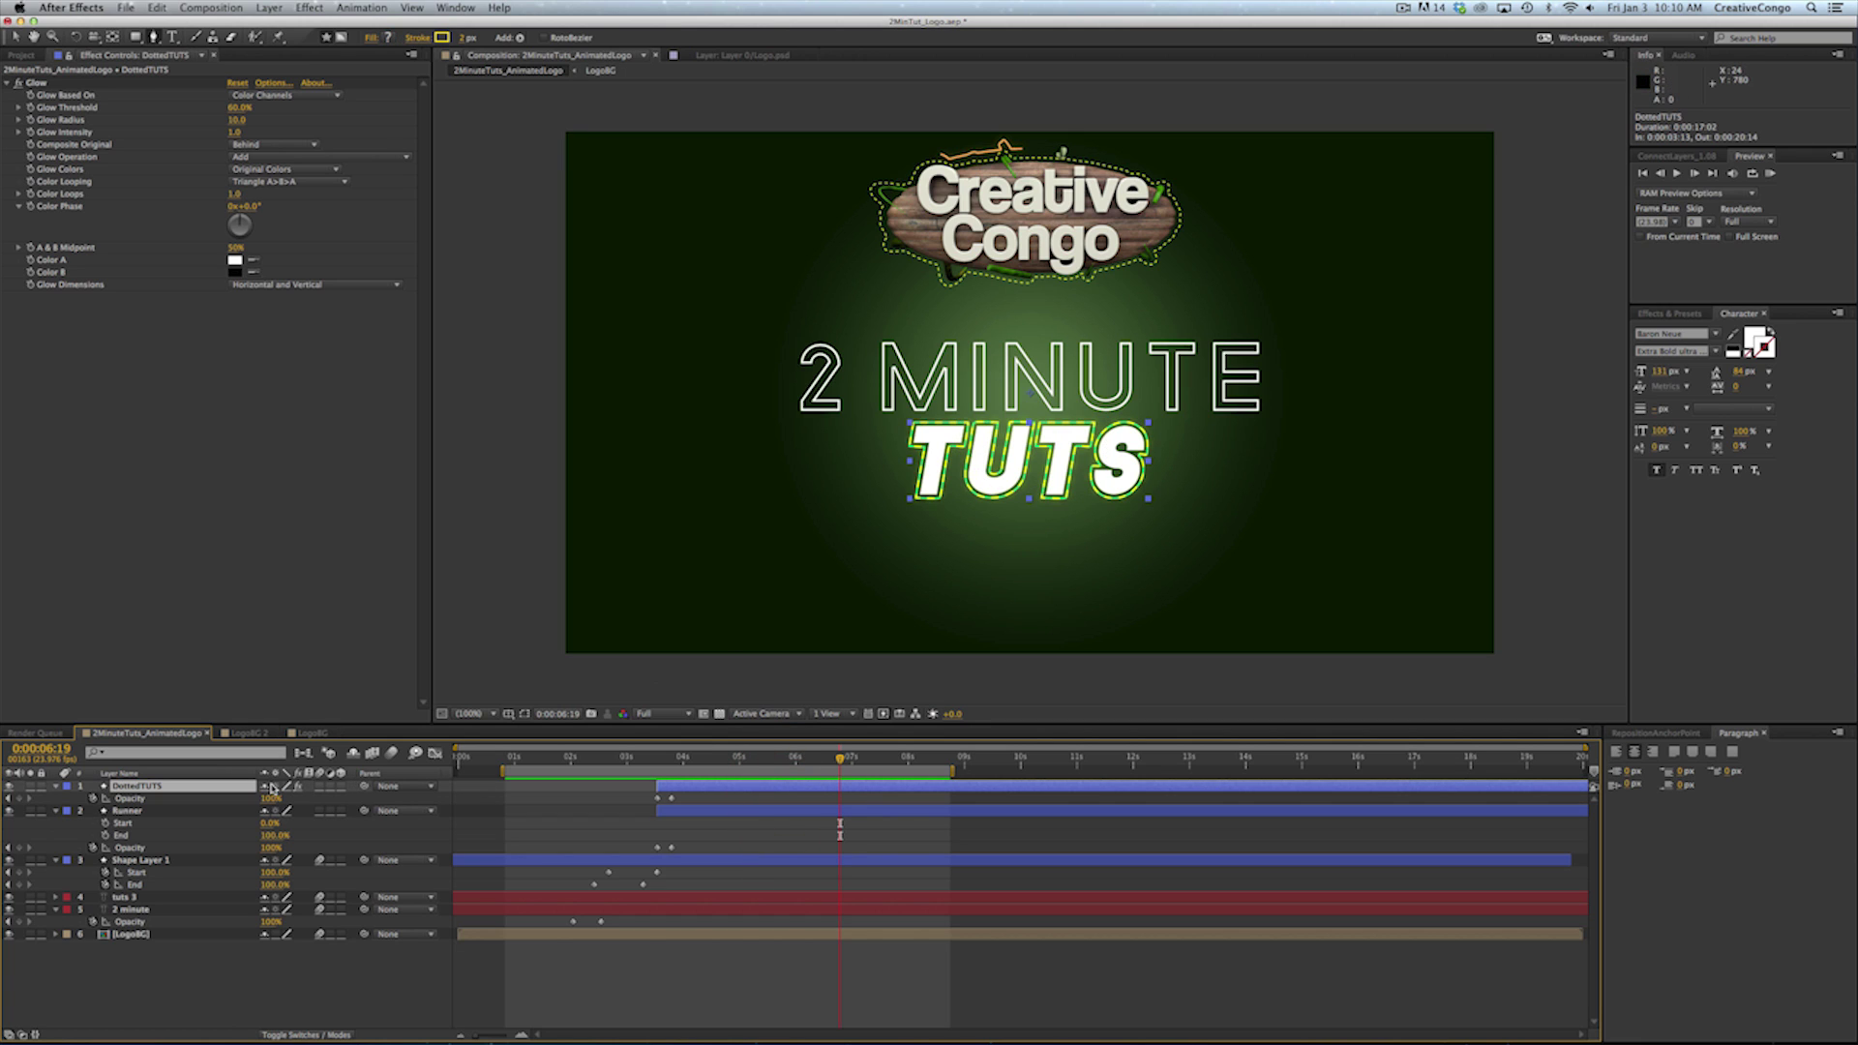
{"action": "left_click", "coordinate": [8, 787]}
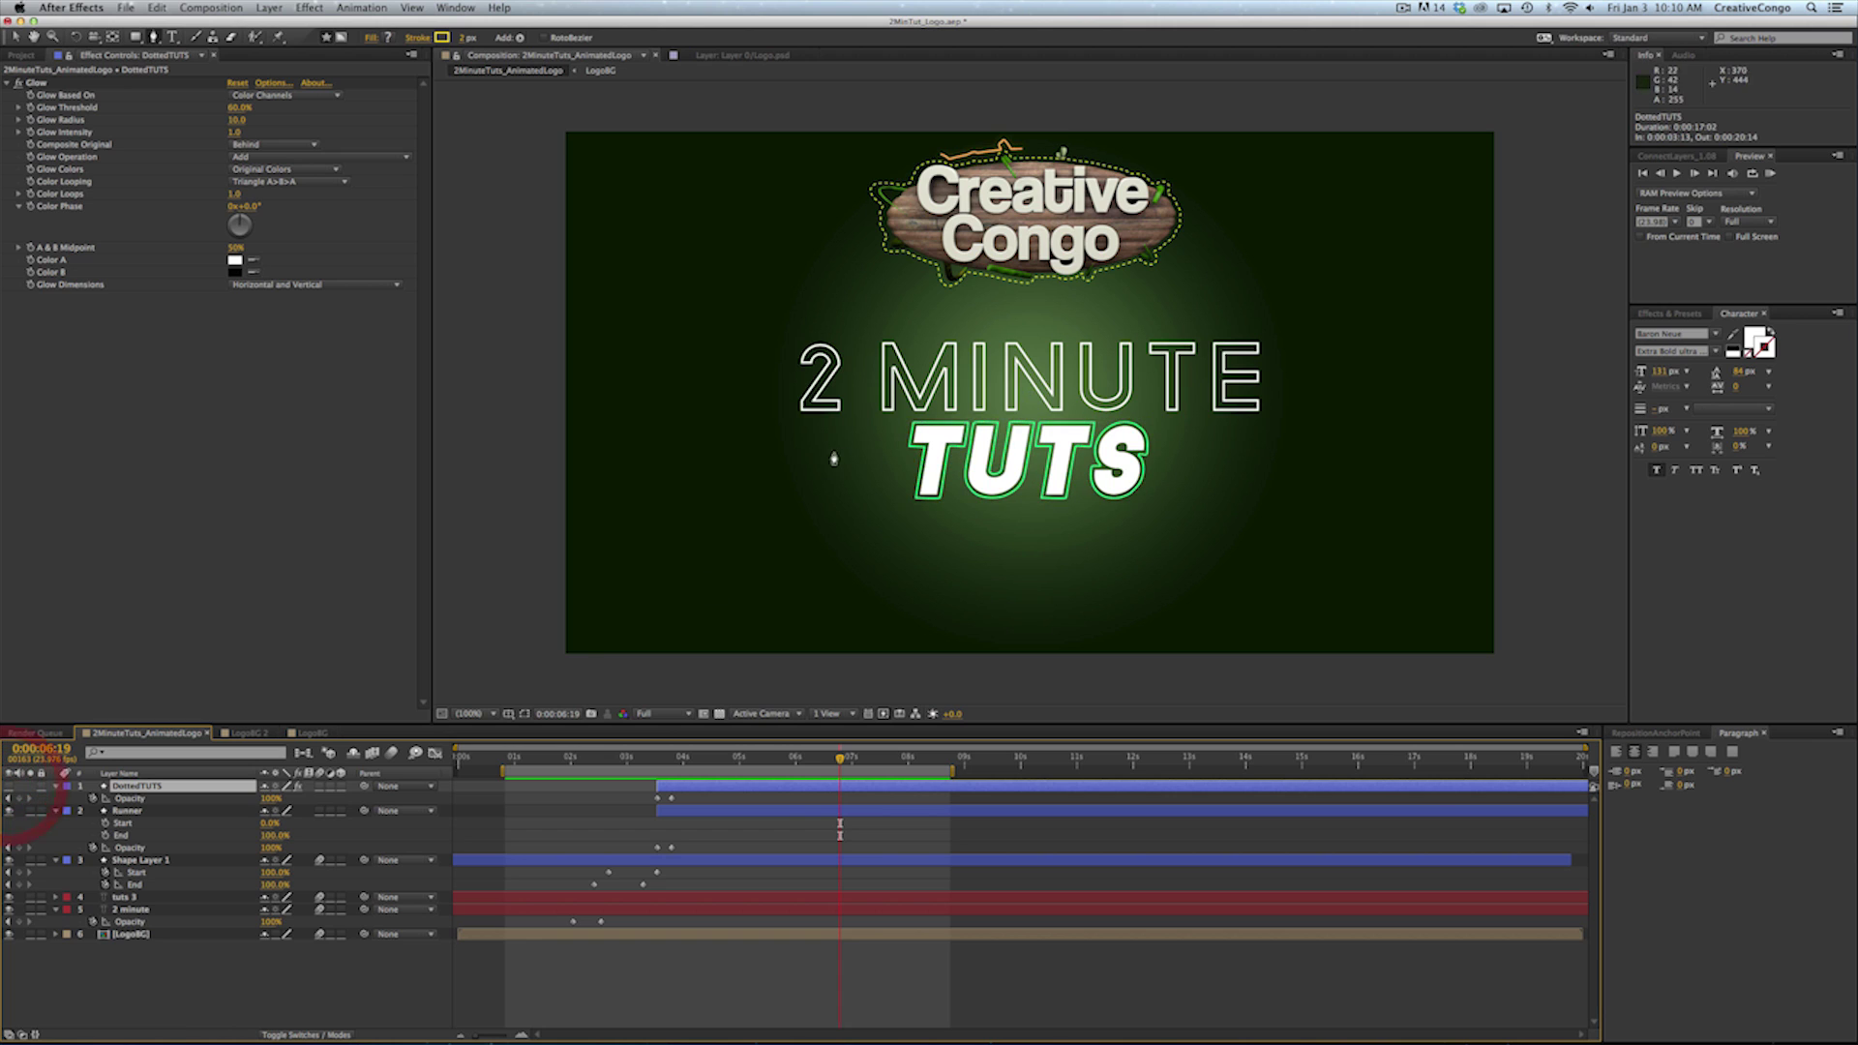
{"action": "left_click", "coordinate": [8, 811]}
{"action": "left_click", "coordinate": [8, 787]}
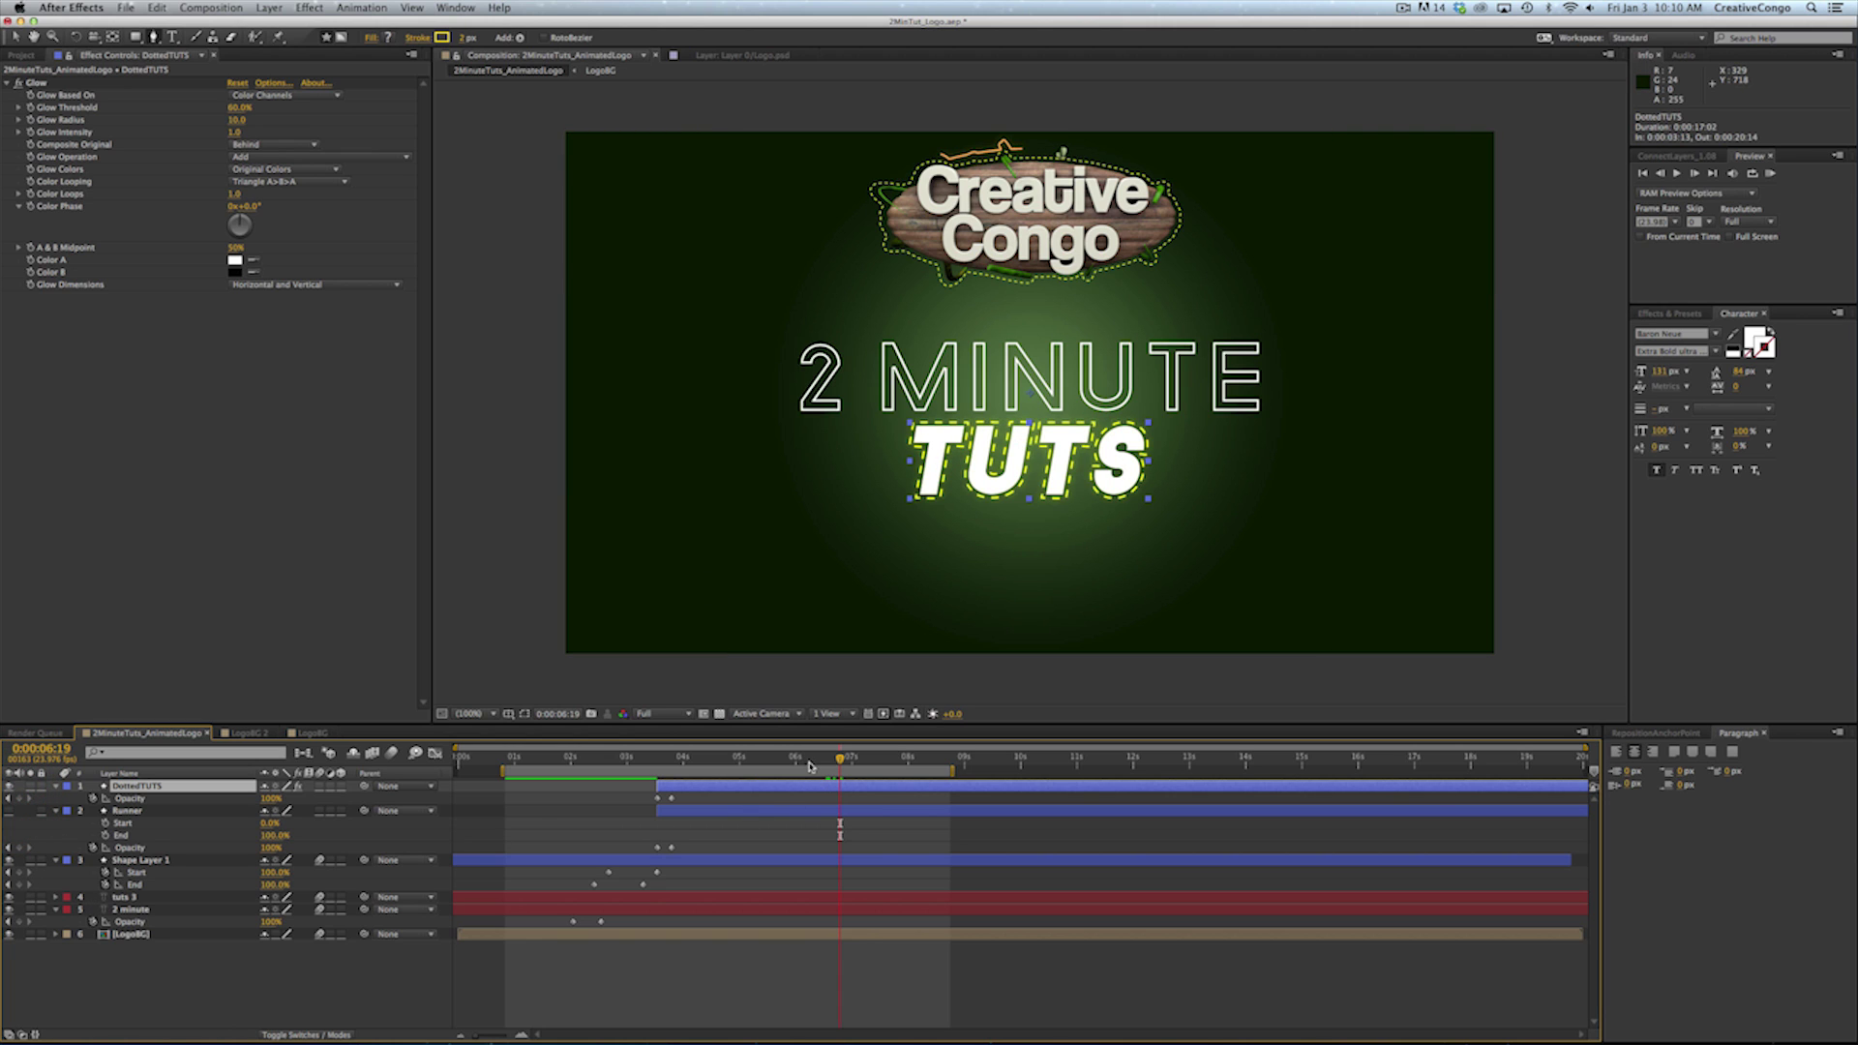
{"action": "left_click", "coordinate": [843, 759]}
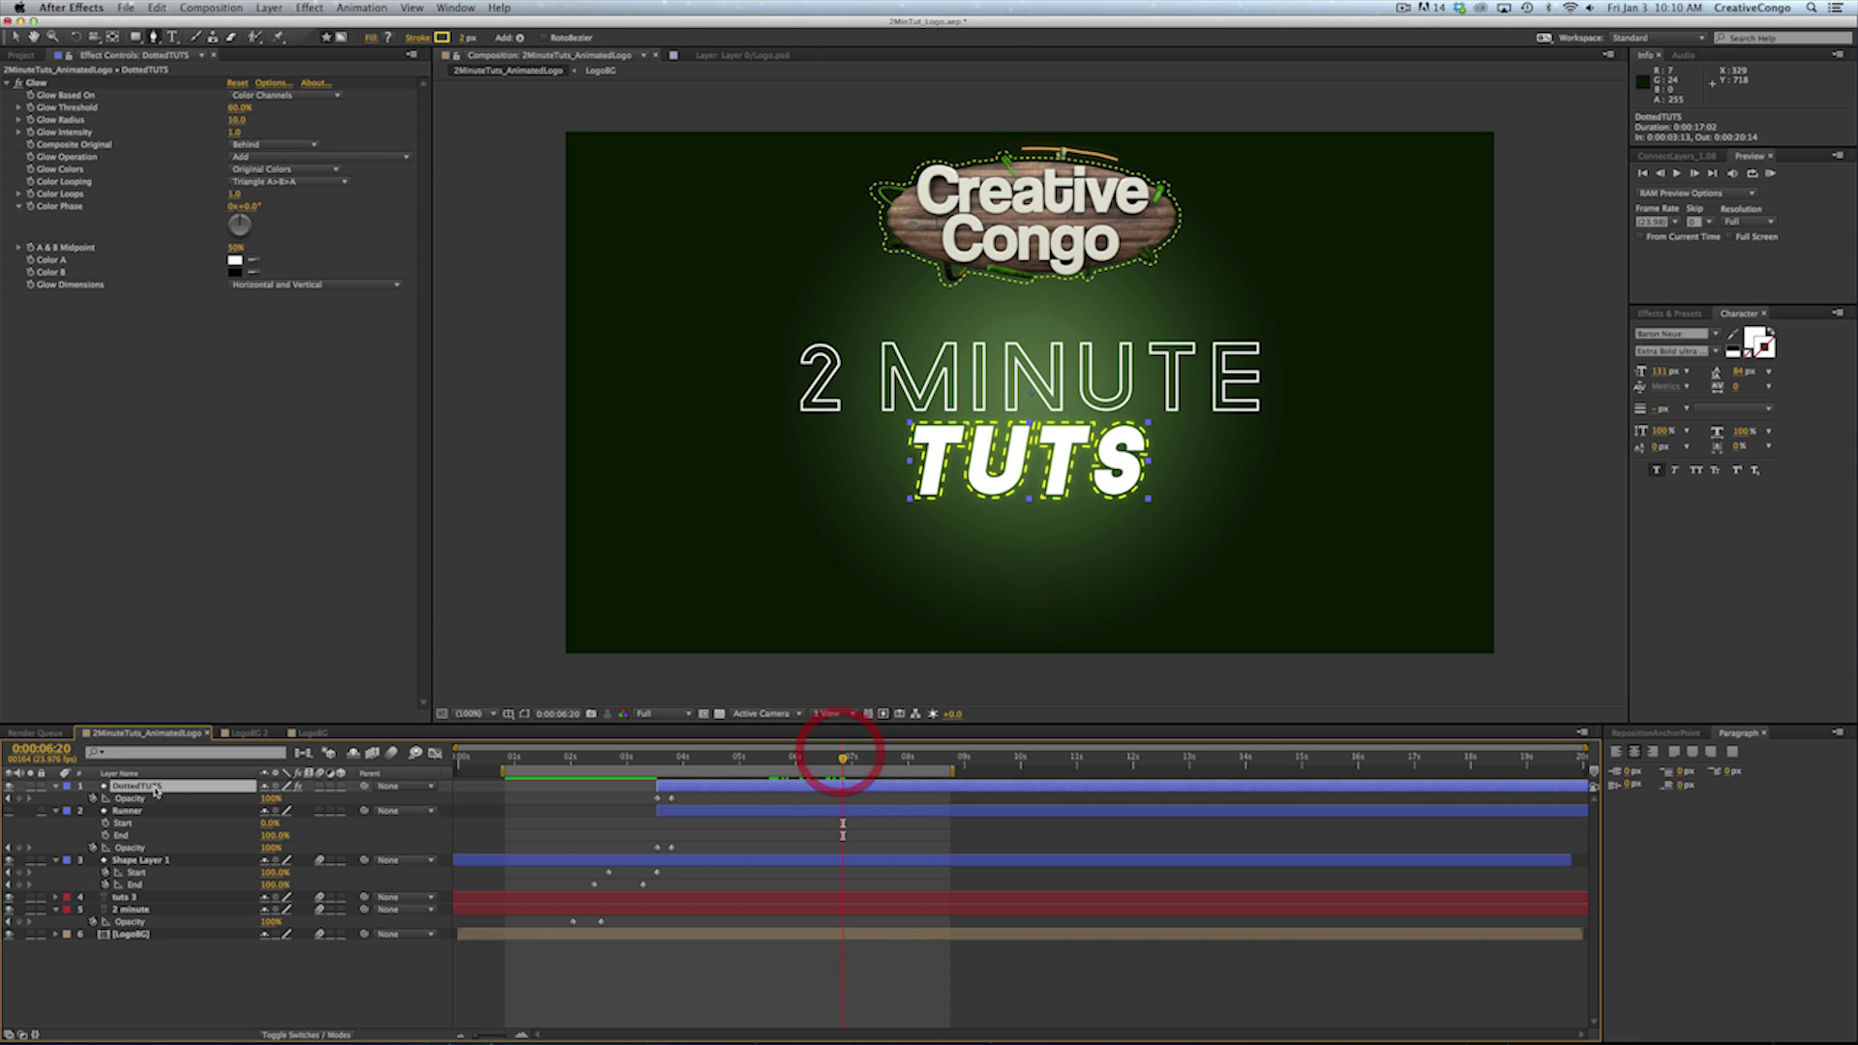
{"action": "left_click", "coordinate": [9, 811]}
{"action": "left_click_drag", "start_coordinate": [714, 761], "coordinate": [758, 760]}
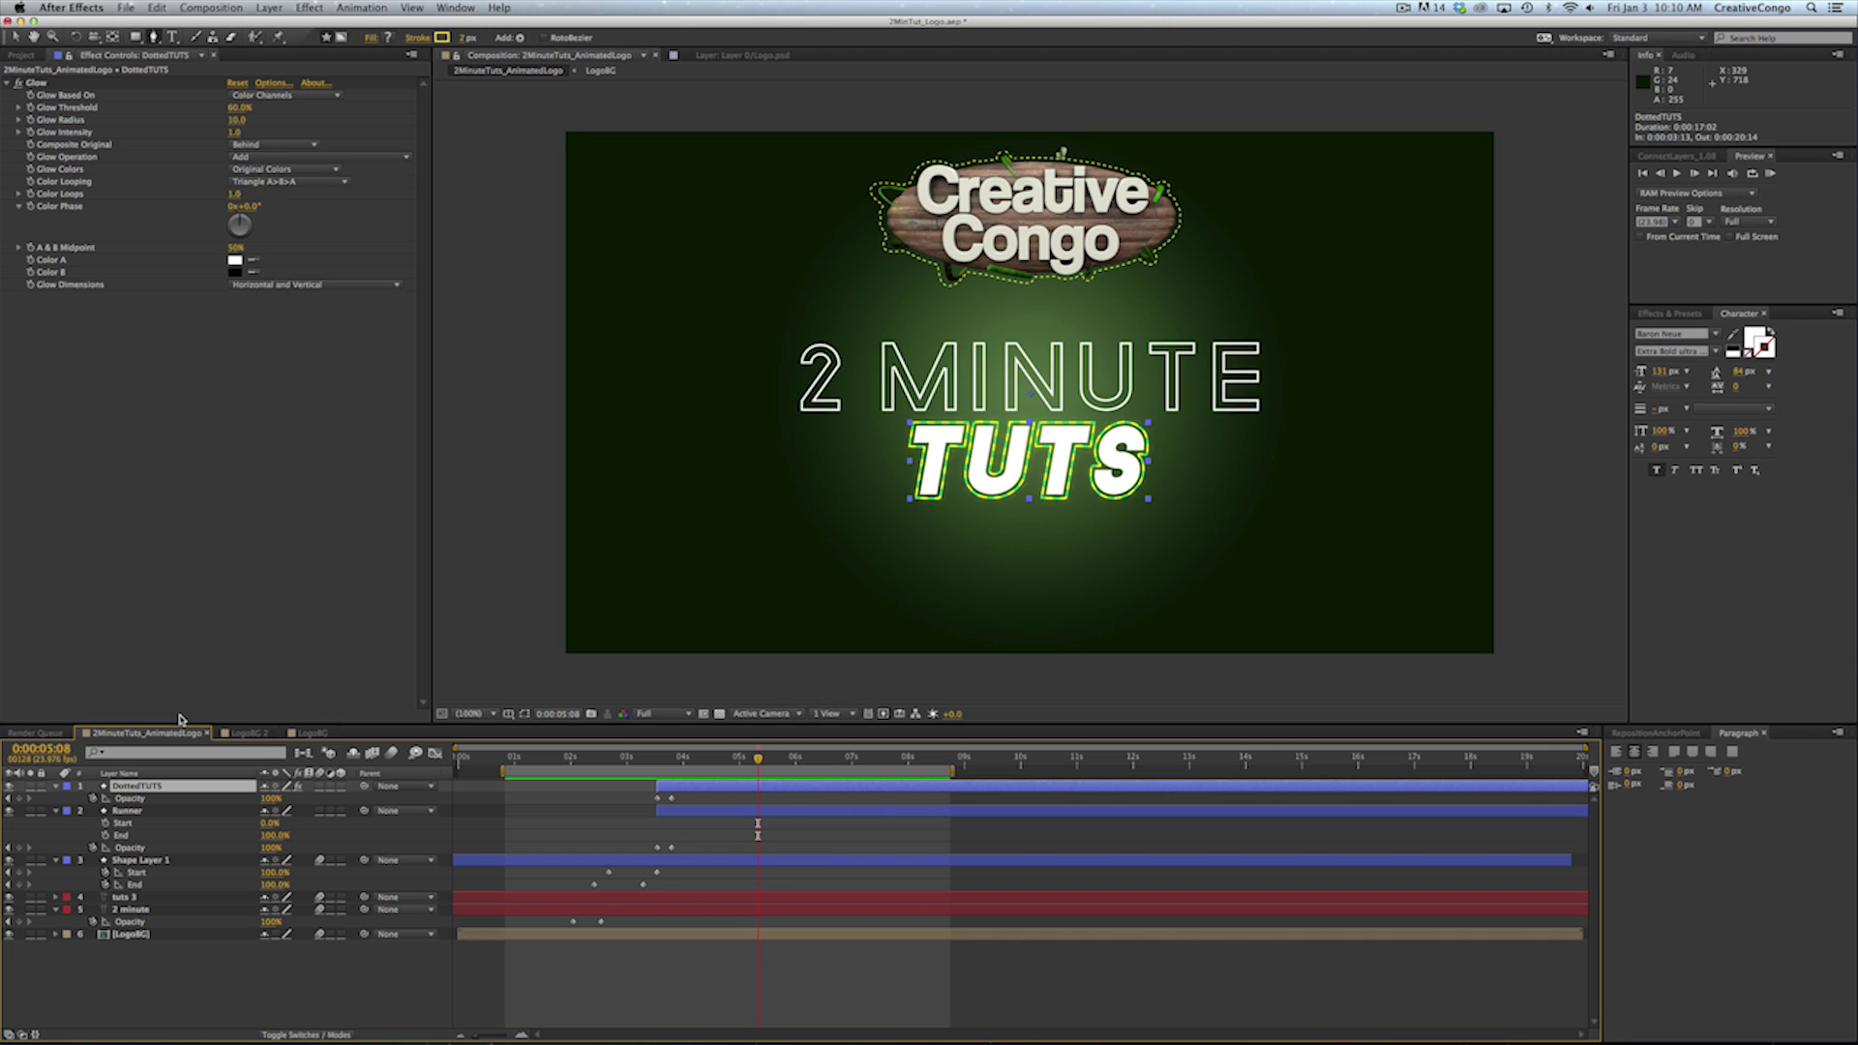
In the LogoBG 2 composition, auto-trace the logo layer's alpha channel for the current frame, applying the result to a new layer
{"action": "left_click", "coordinate": [256, 733]}
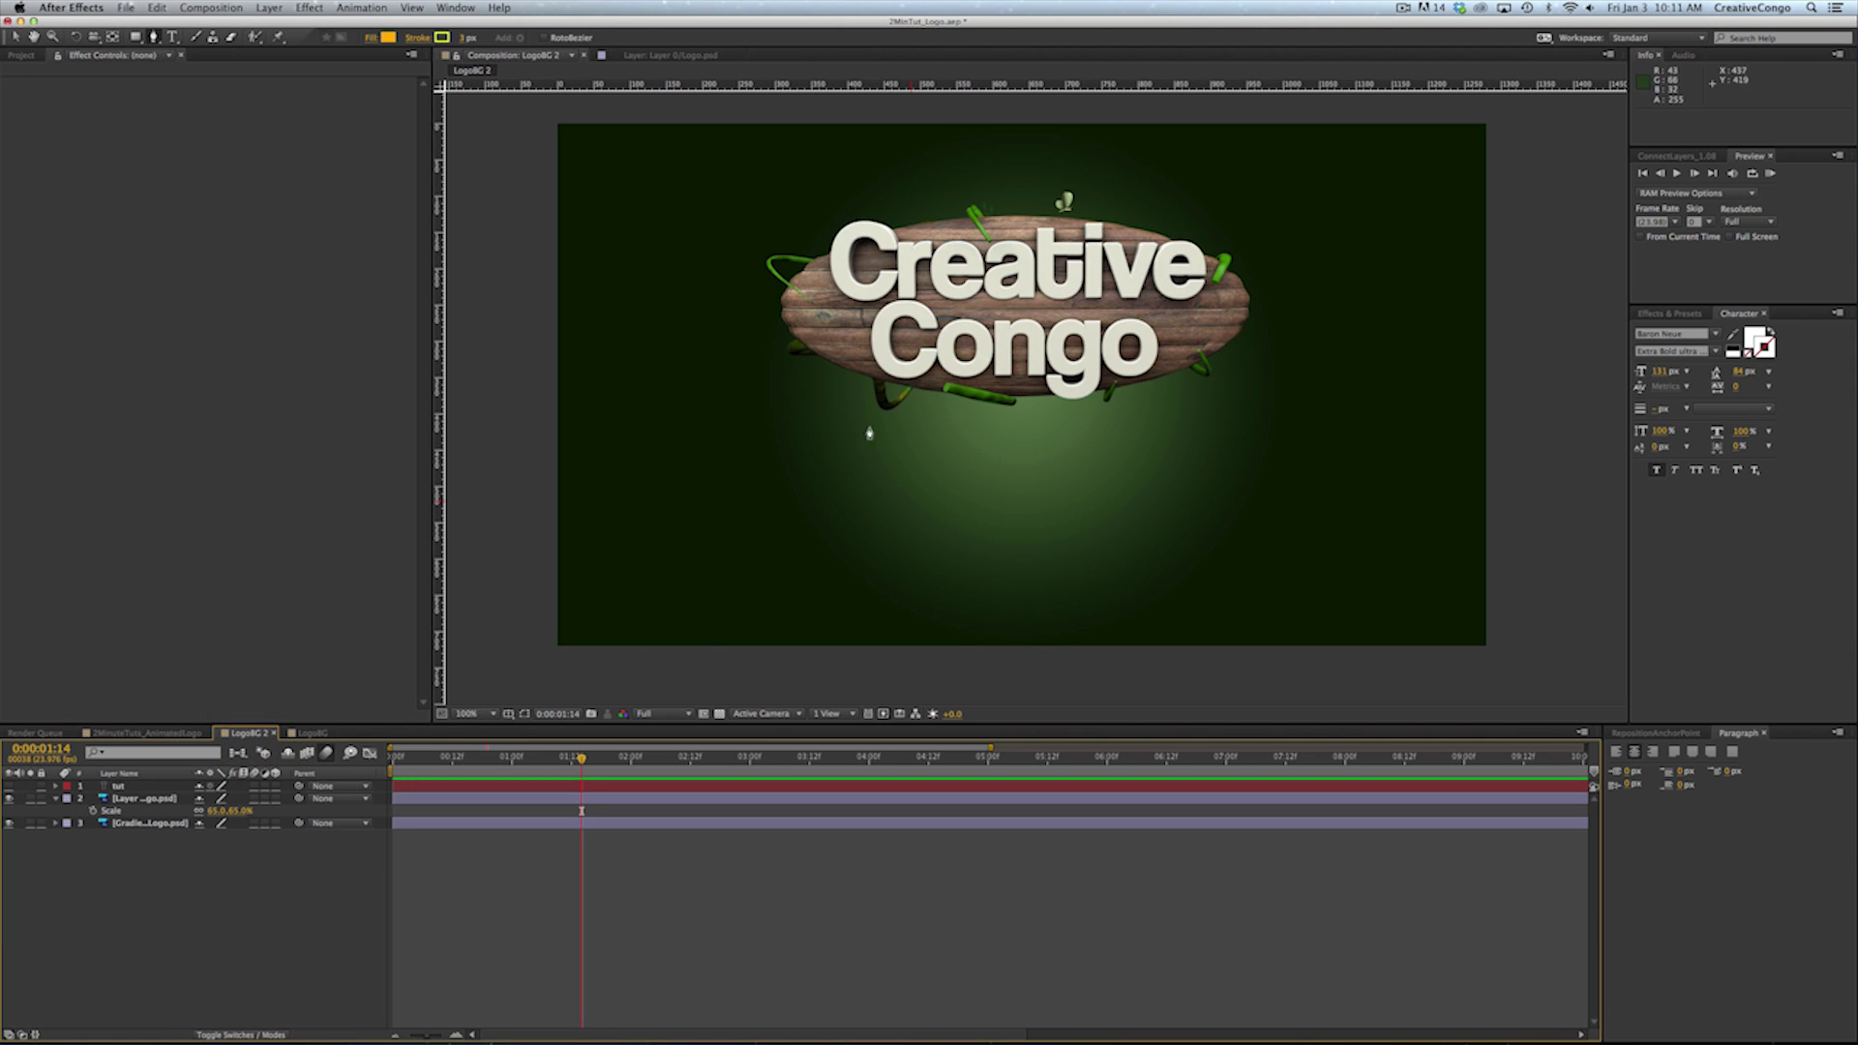
{"action": "left_click", "coordinate": [128, 912]}
{"action": "left_click", "coordinate": [141, 800]}
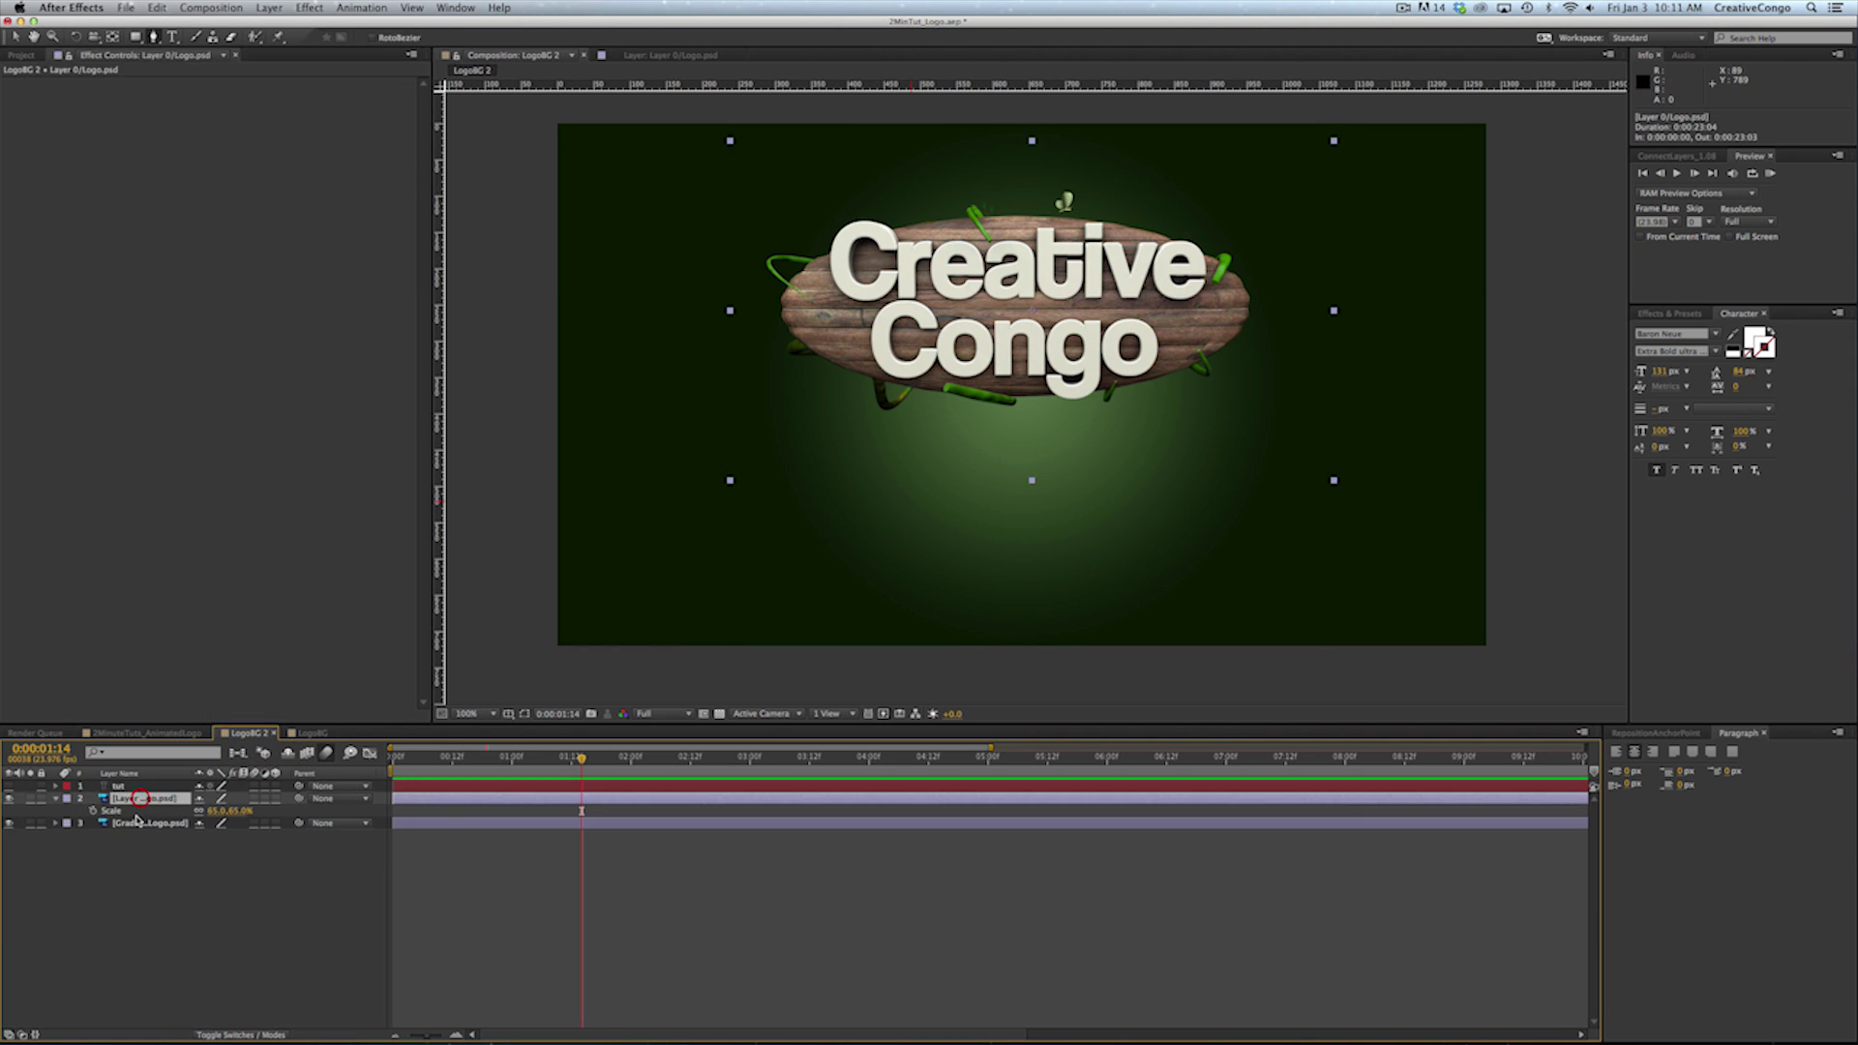
{"action": "left_click", "coordinate": [276, 10]}
{"action": "left_click", "coordinate": [292, 491]}
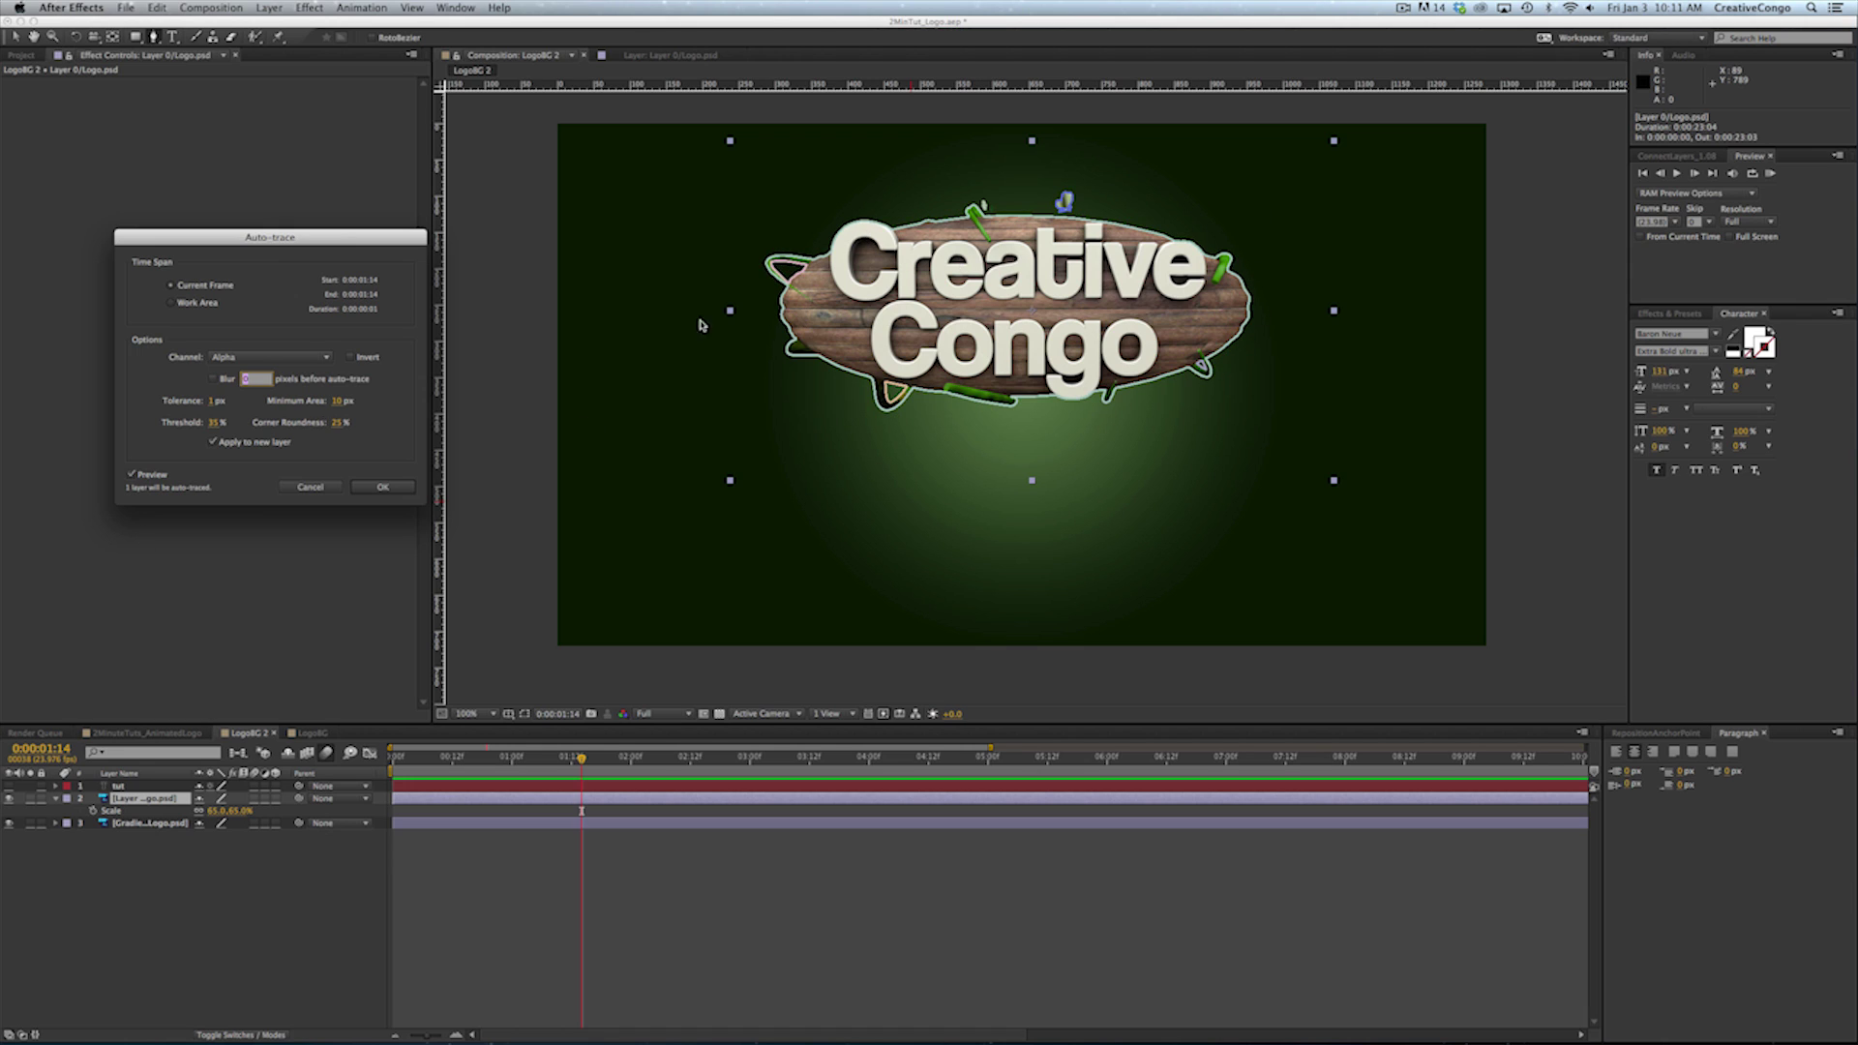
{"action": "left_click", "coordinate": [129, 475]}
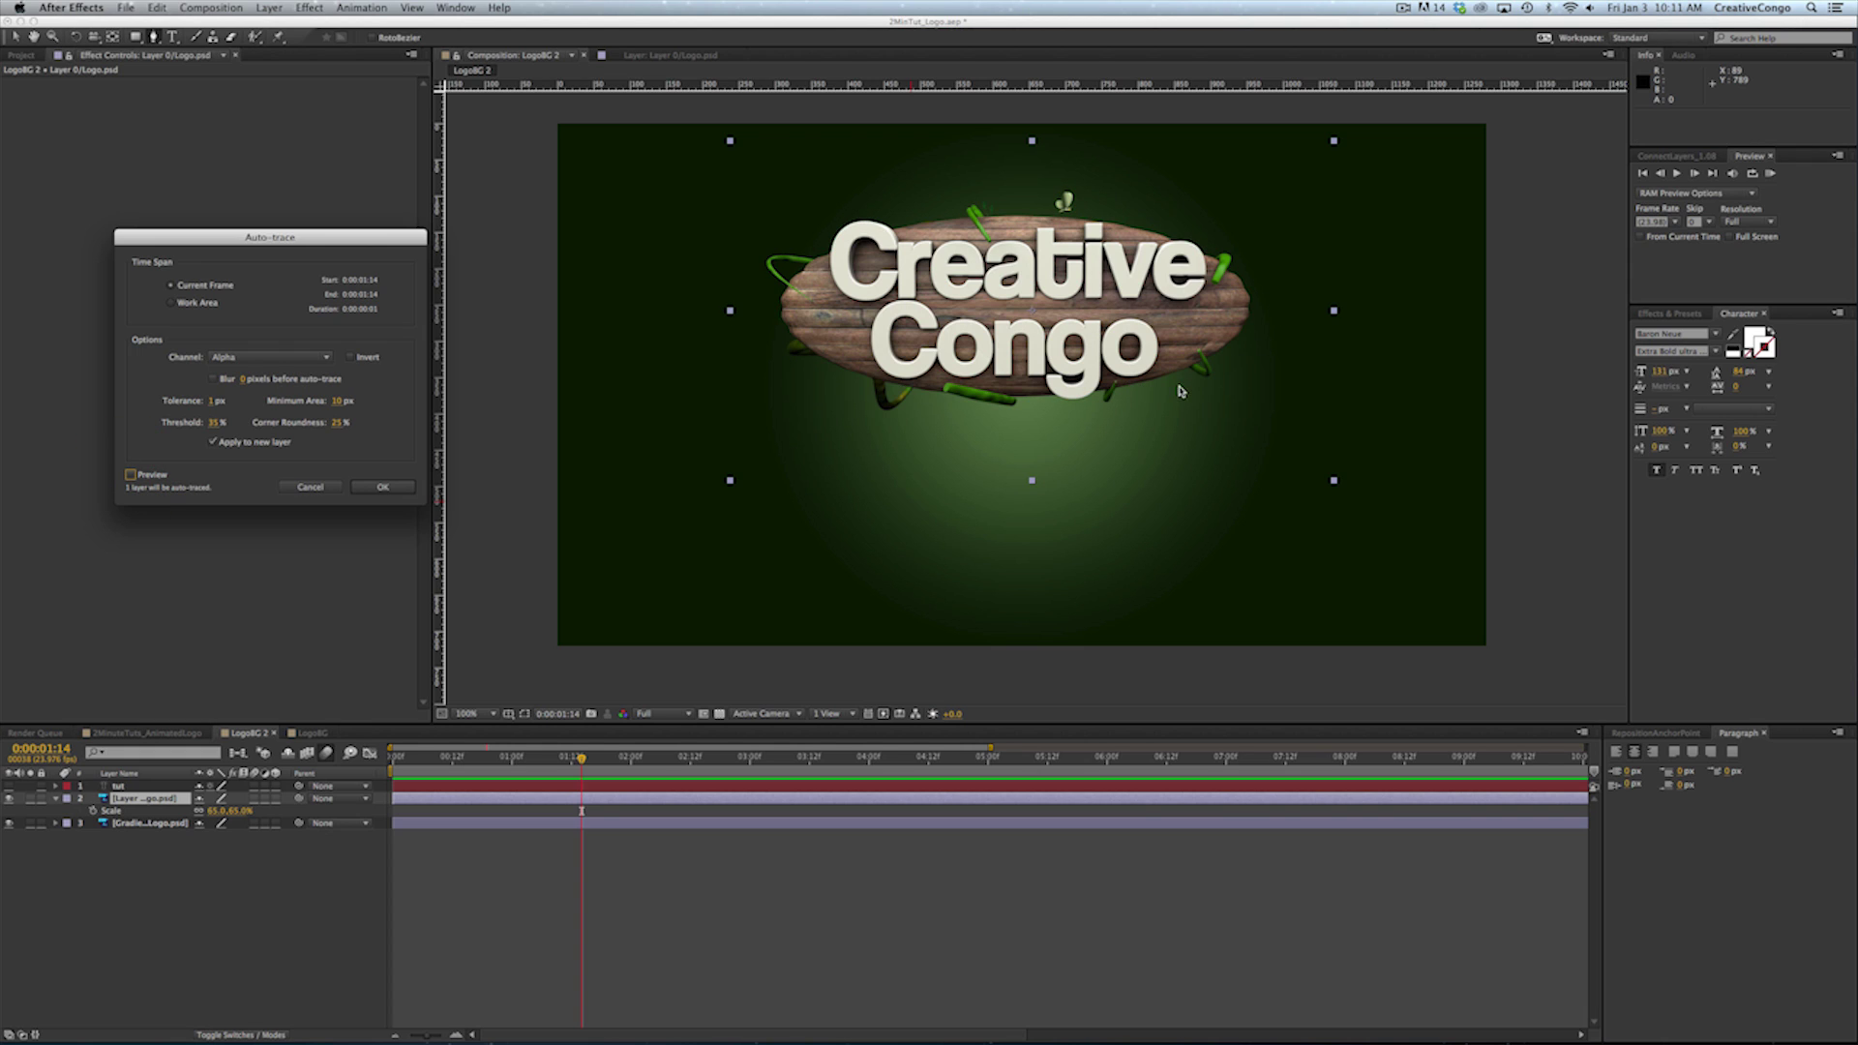
{"action": "left_click", "coordinate": [130, 476]}
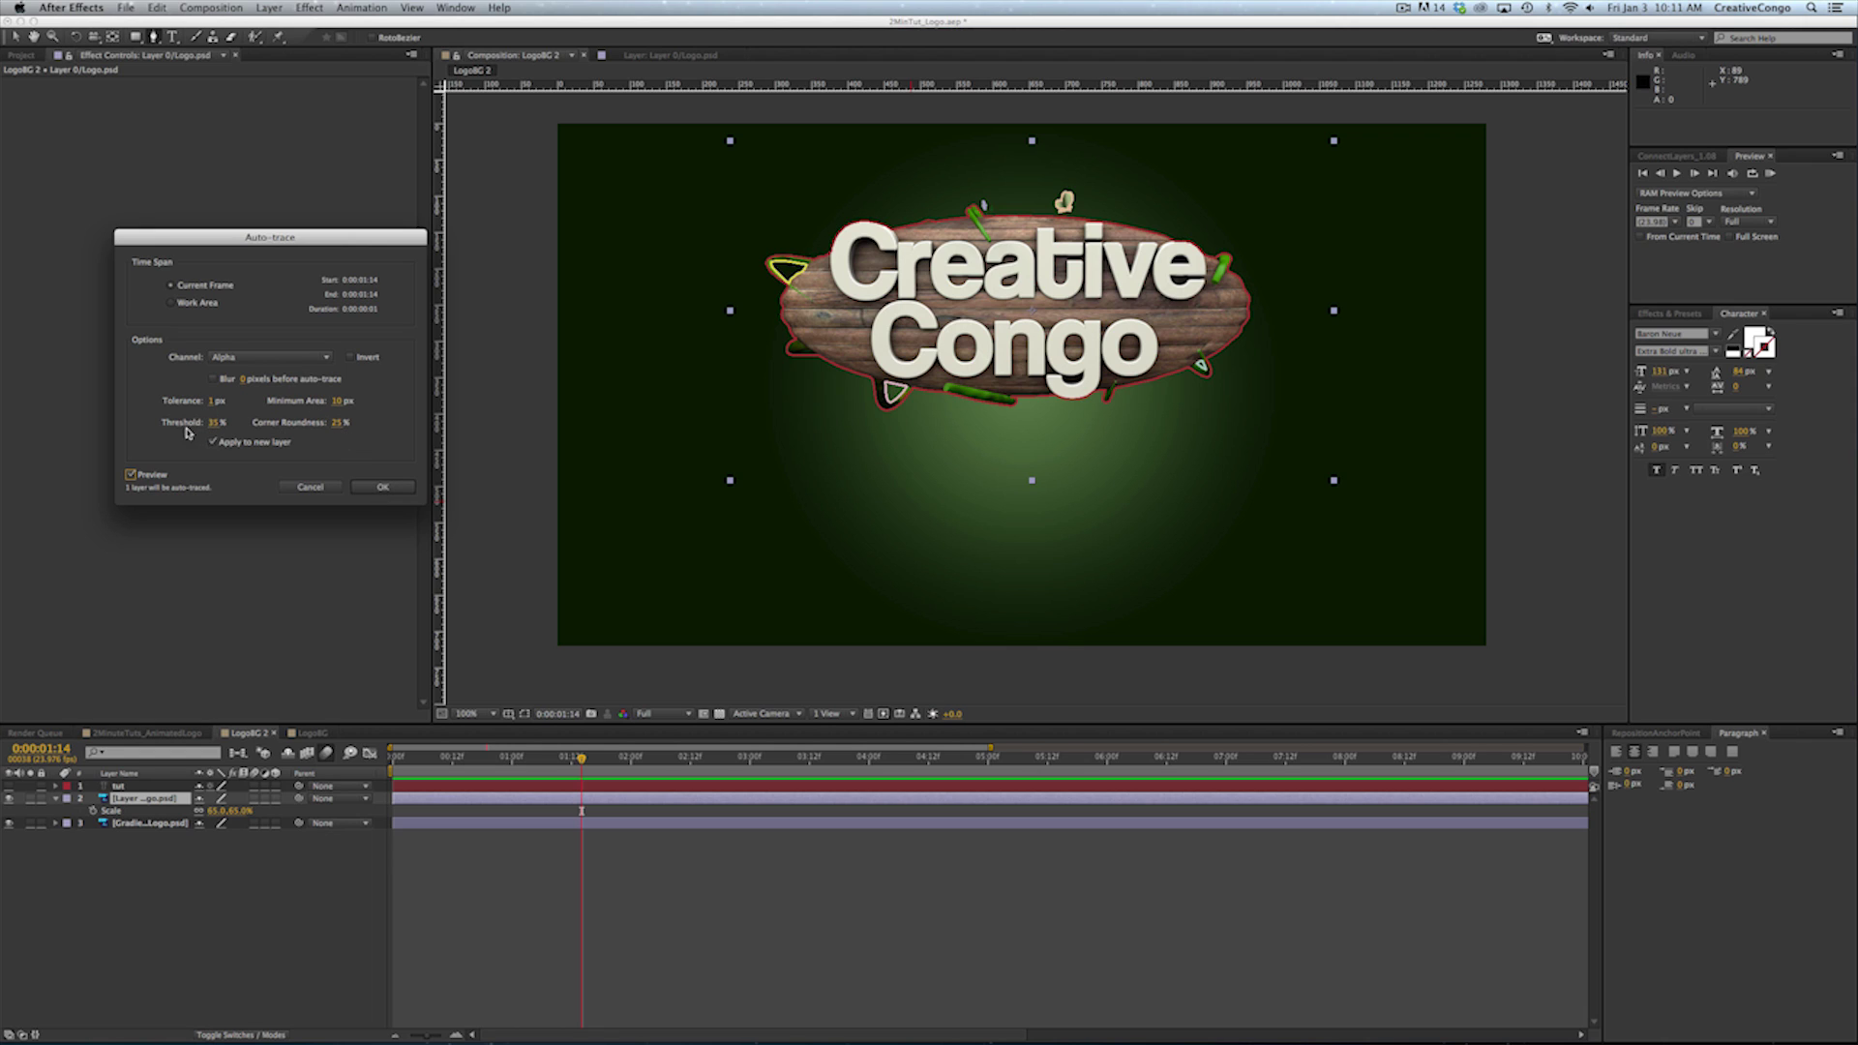
{"action": "left_click", "coordinate": [374, 490]}
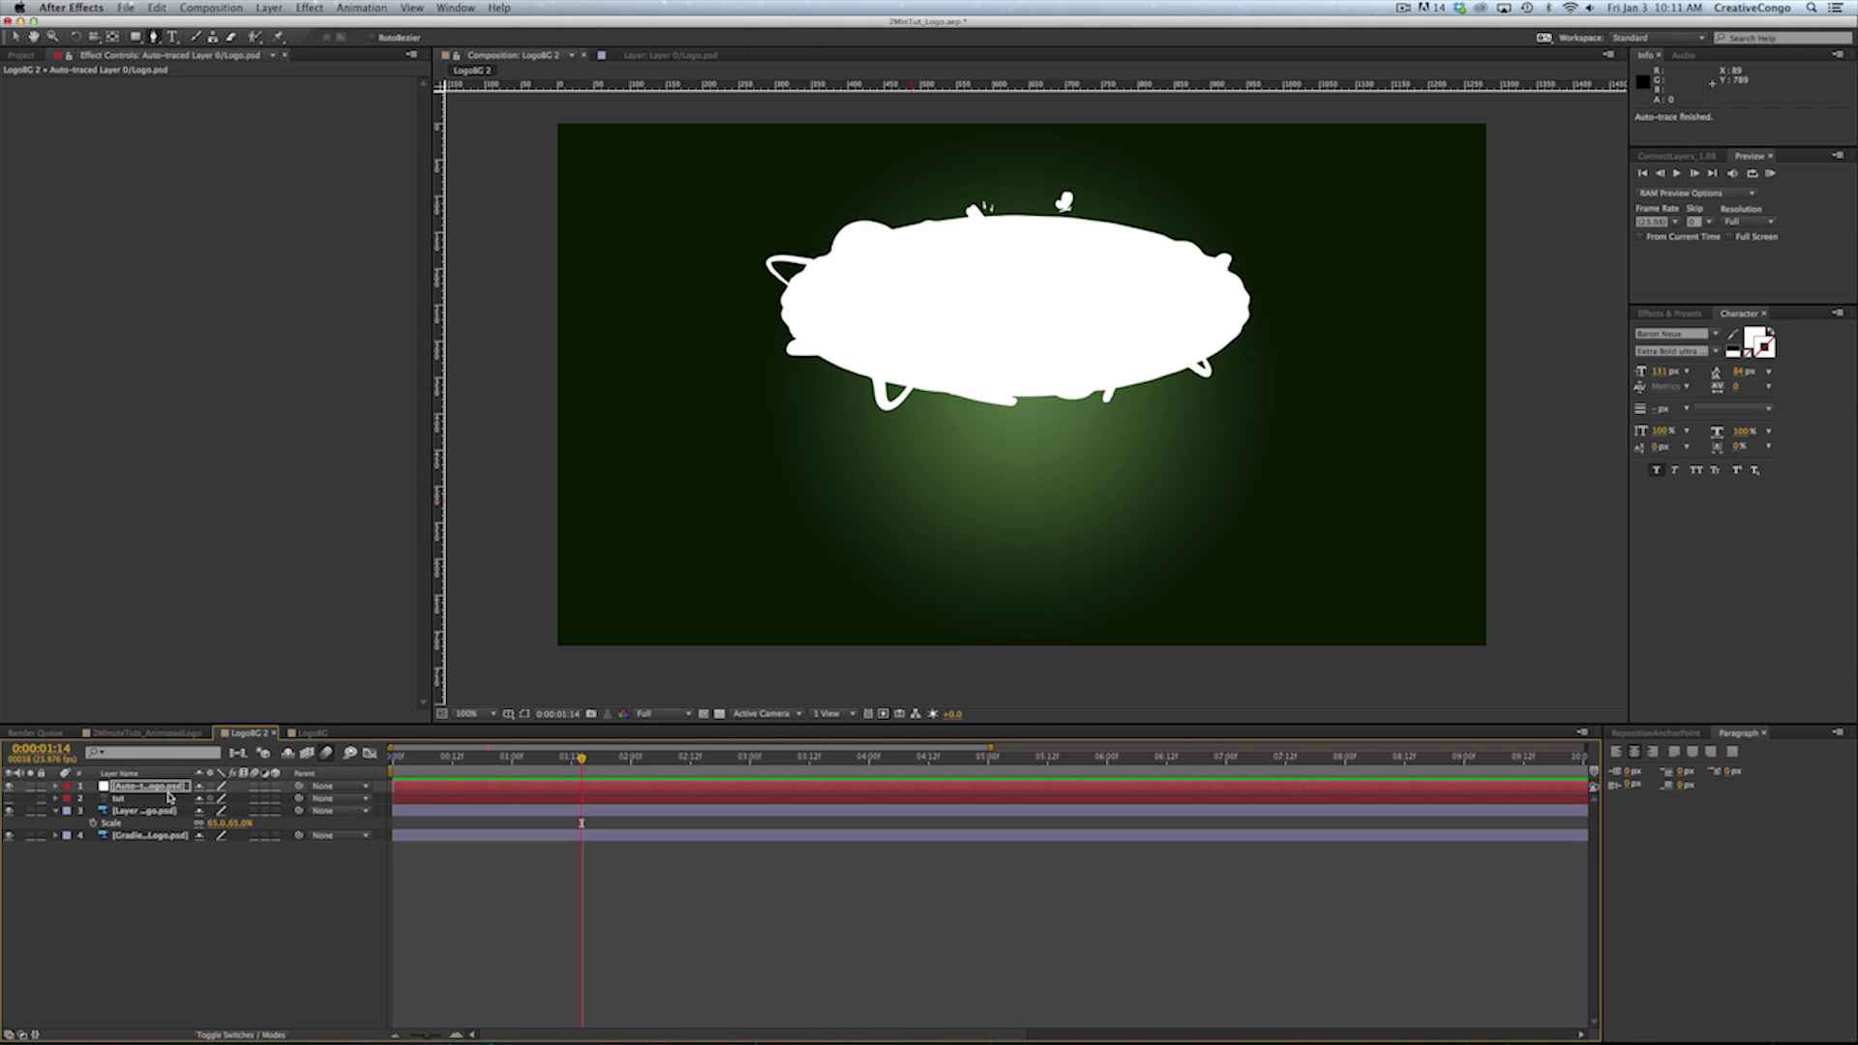
Reveal the masks of the auto-traced logo layer and display their outlines in the composition view
{"action": "left_click", "coordinate": [546, 792]}
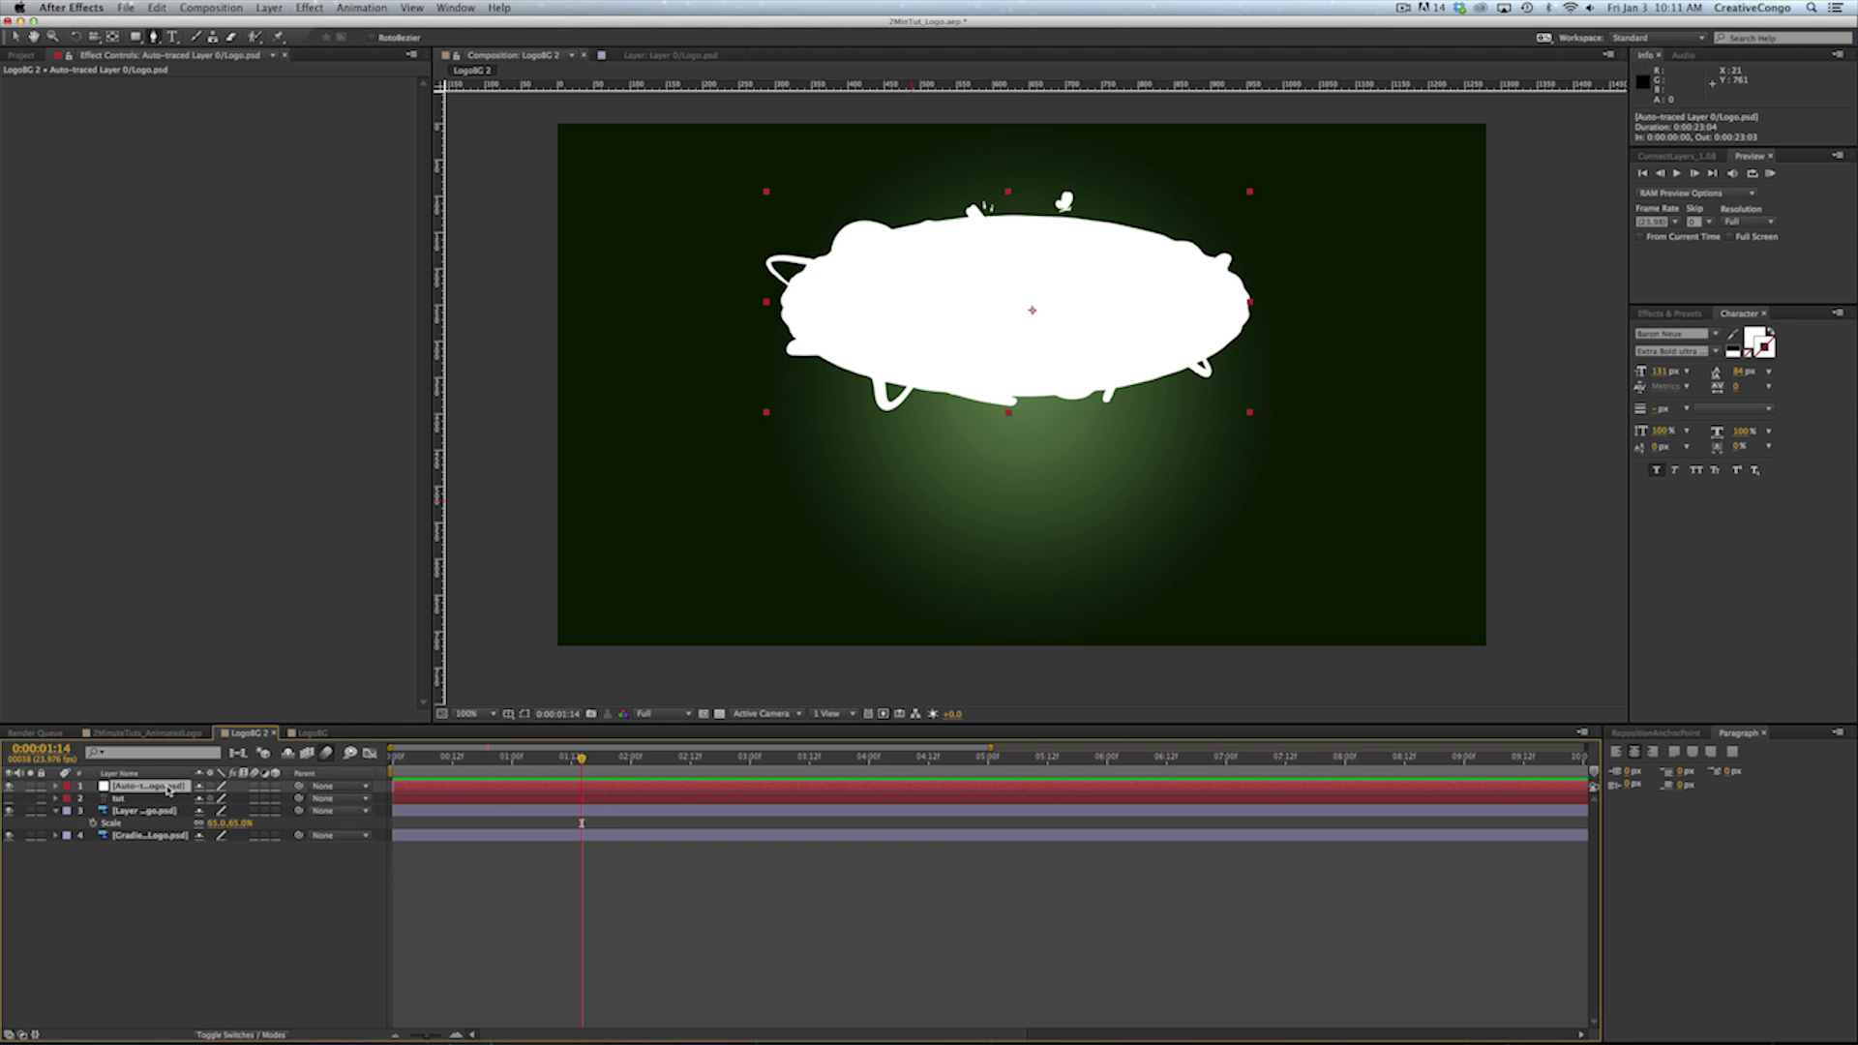
{"action": "key", "text": "m"}
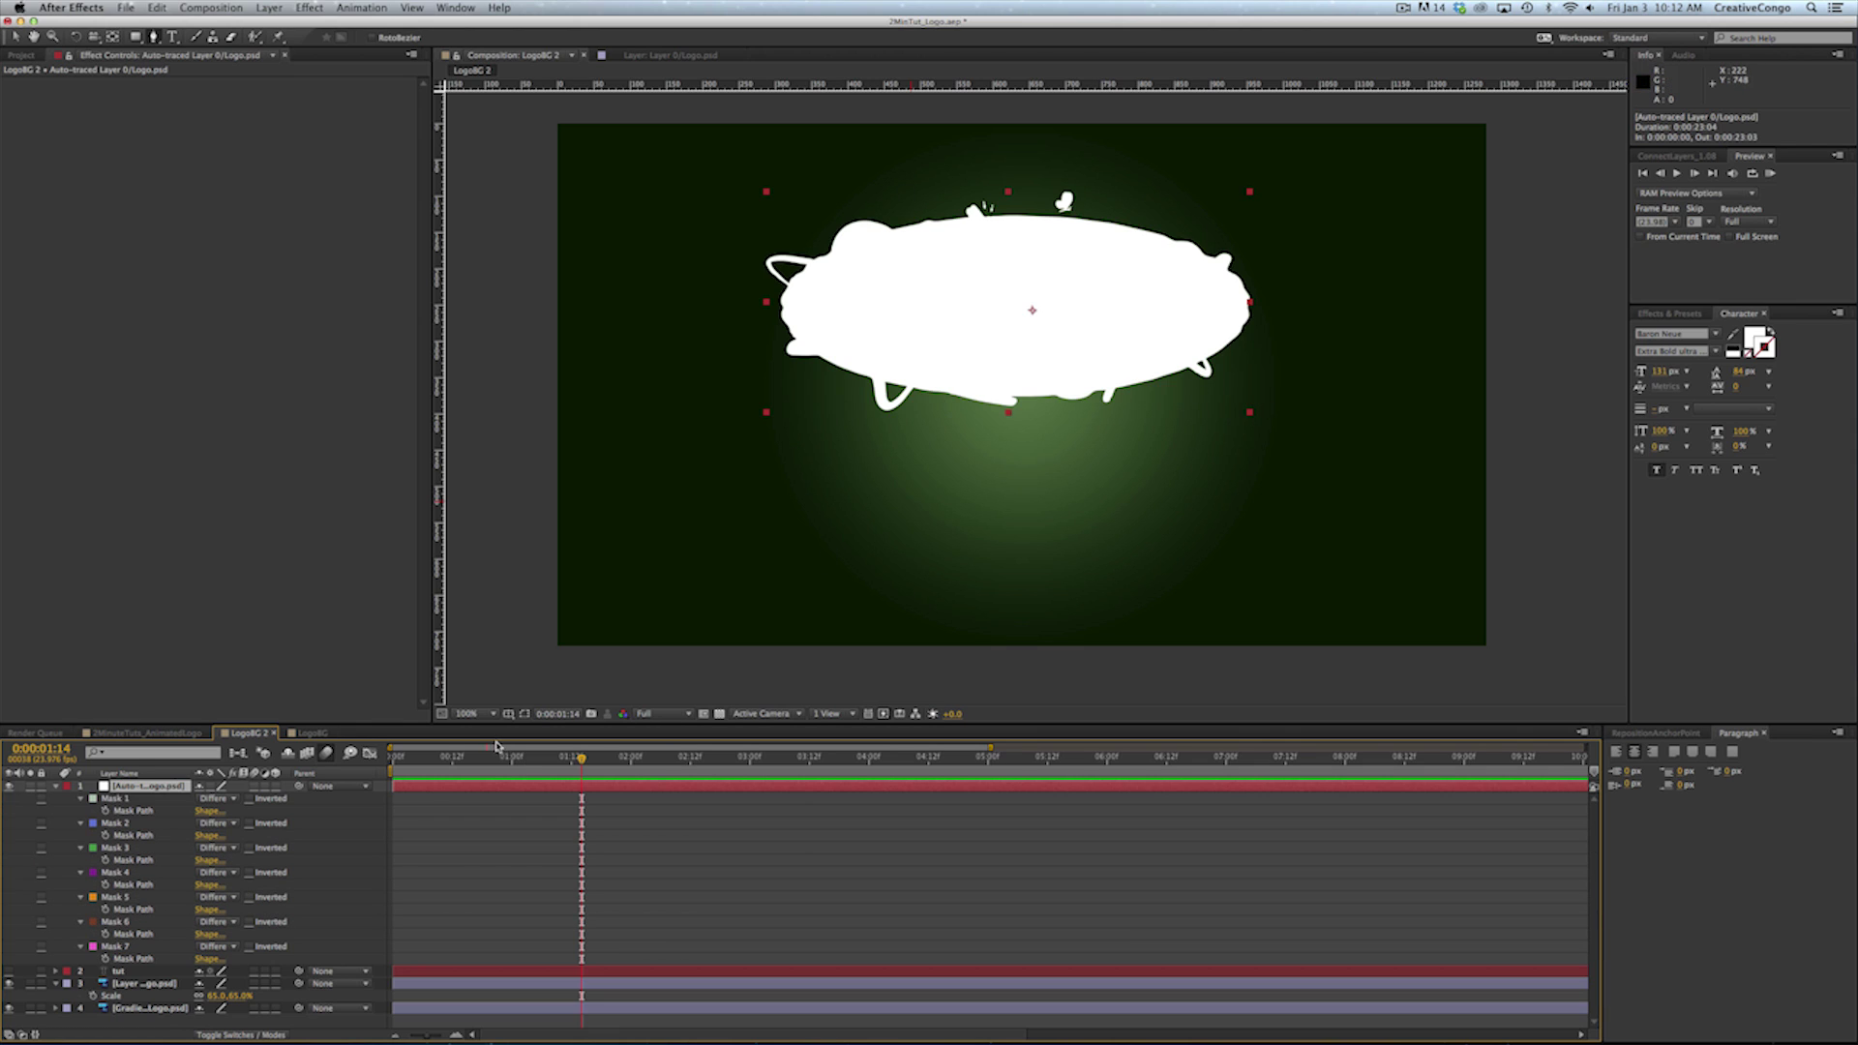
{"action": "left_click", "coordinate": [524, 714]}
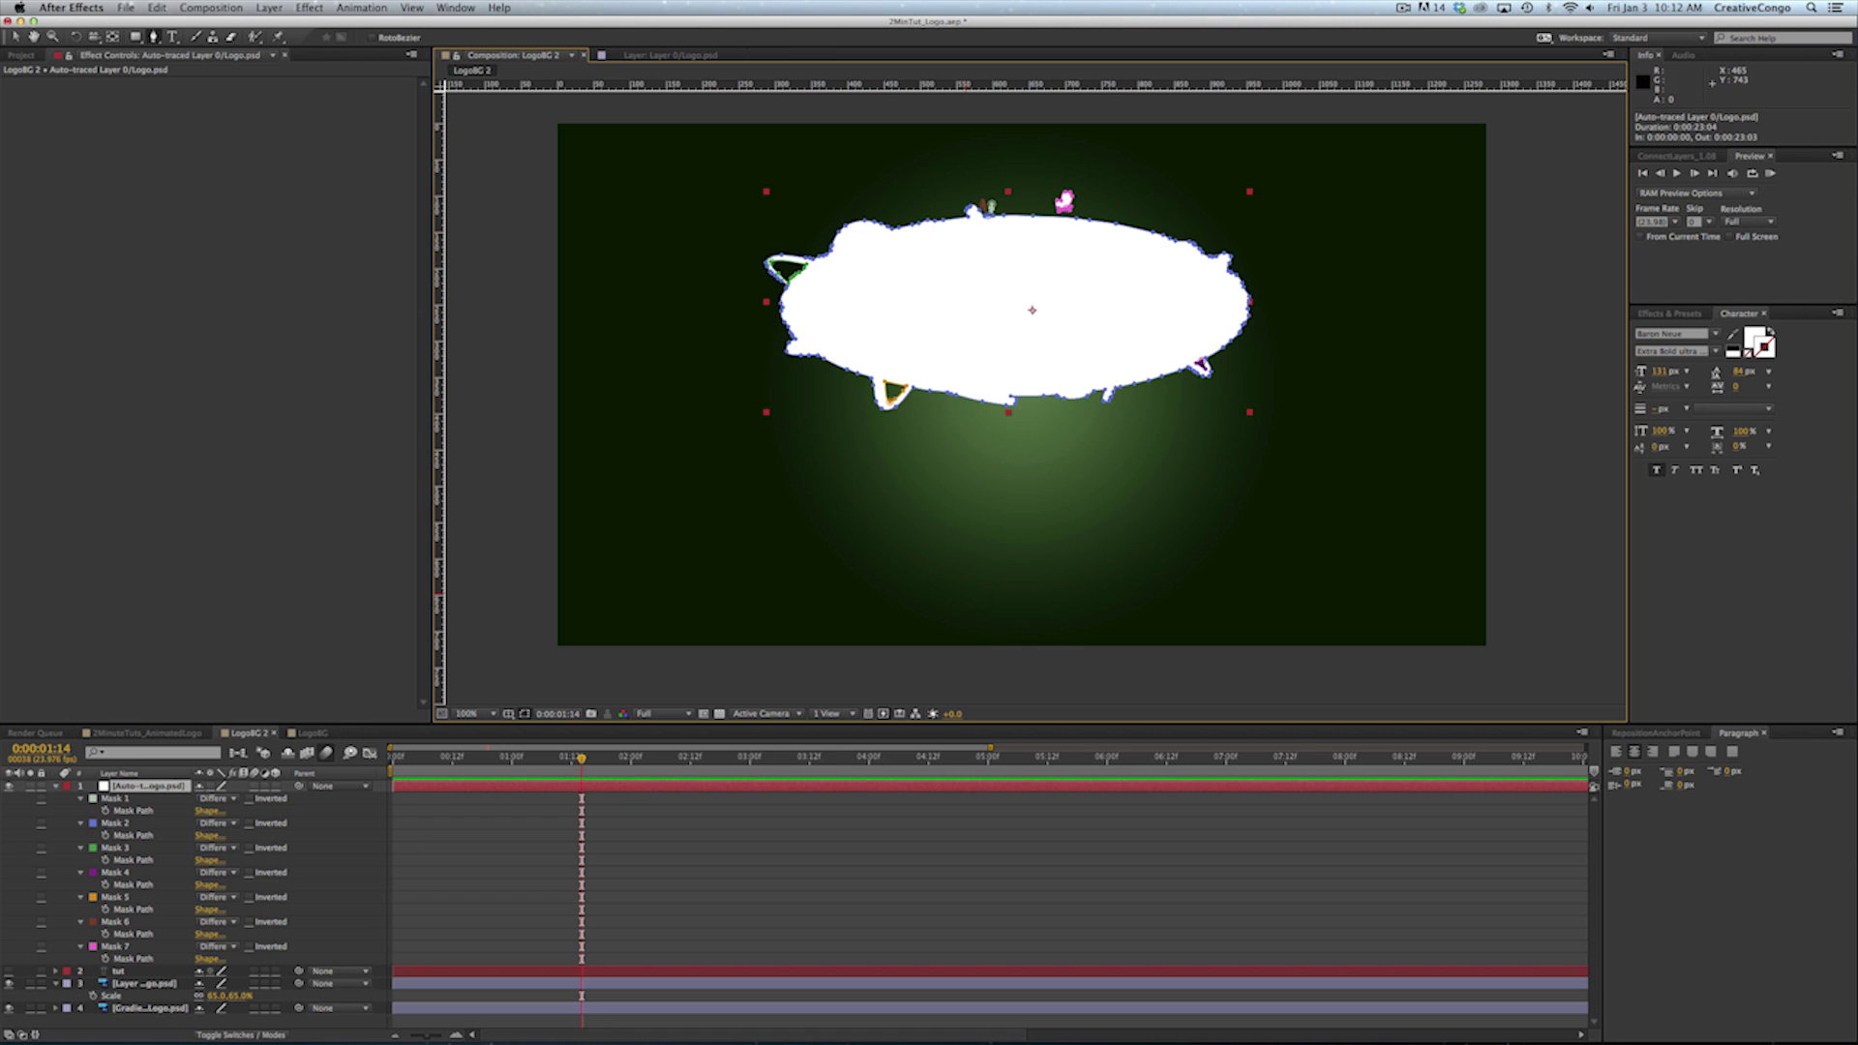
Check the option for cycling mask colors in the Appearance preferences without changing it
{"action": "left_click", "coordinate": [71, 8]}
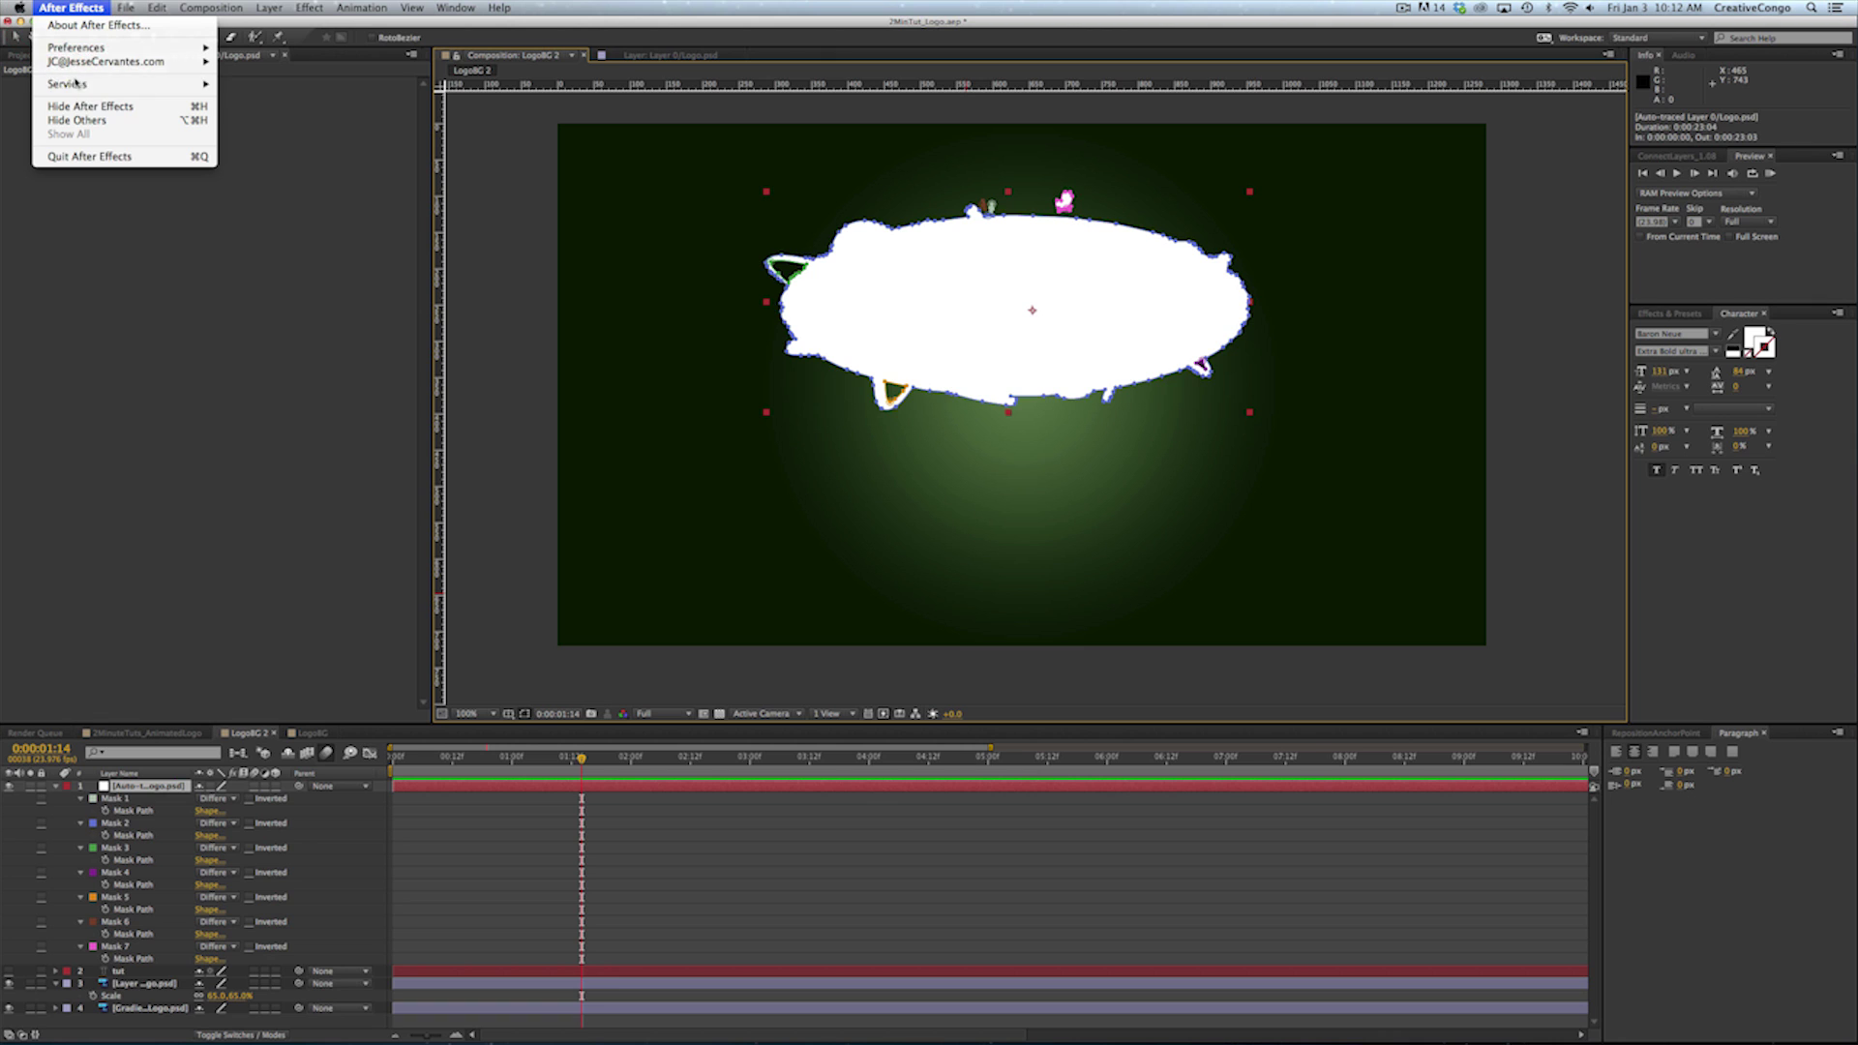
{"action": "mouse_move", "coordinate": [74, 46]}
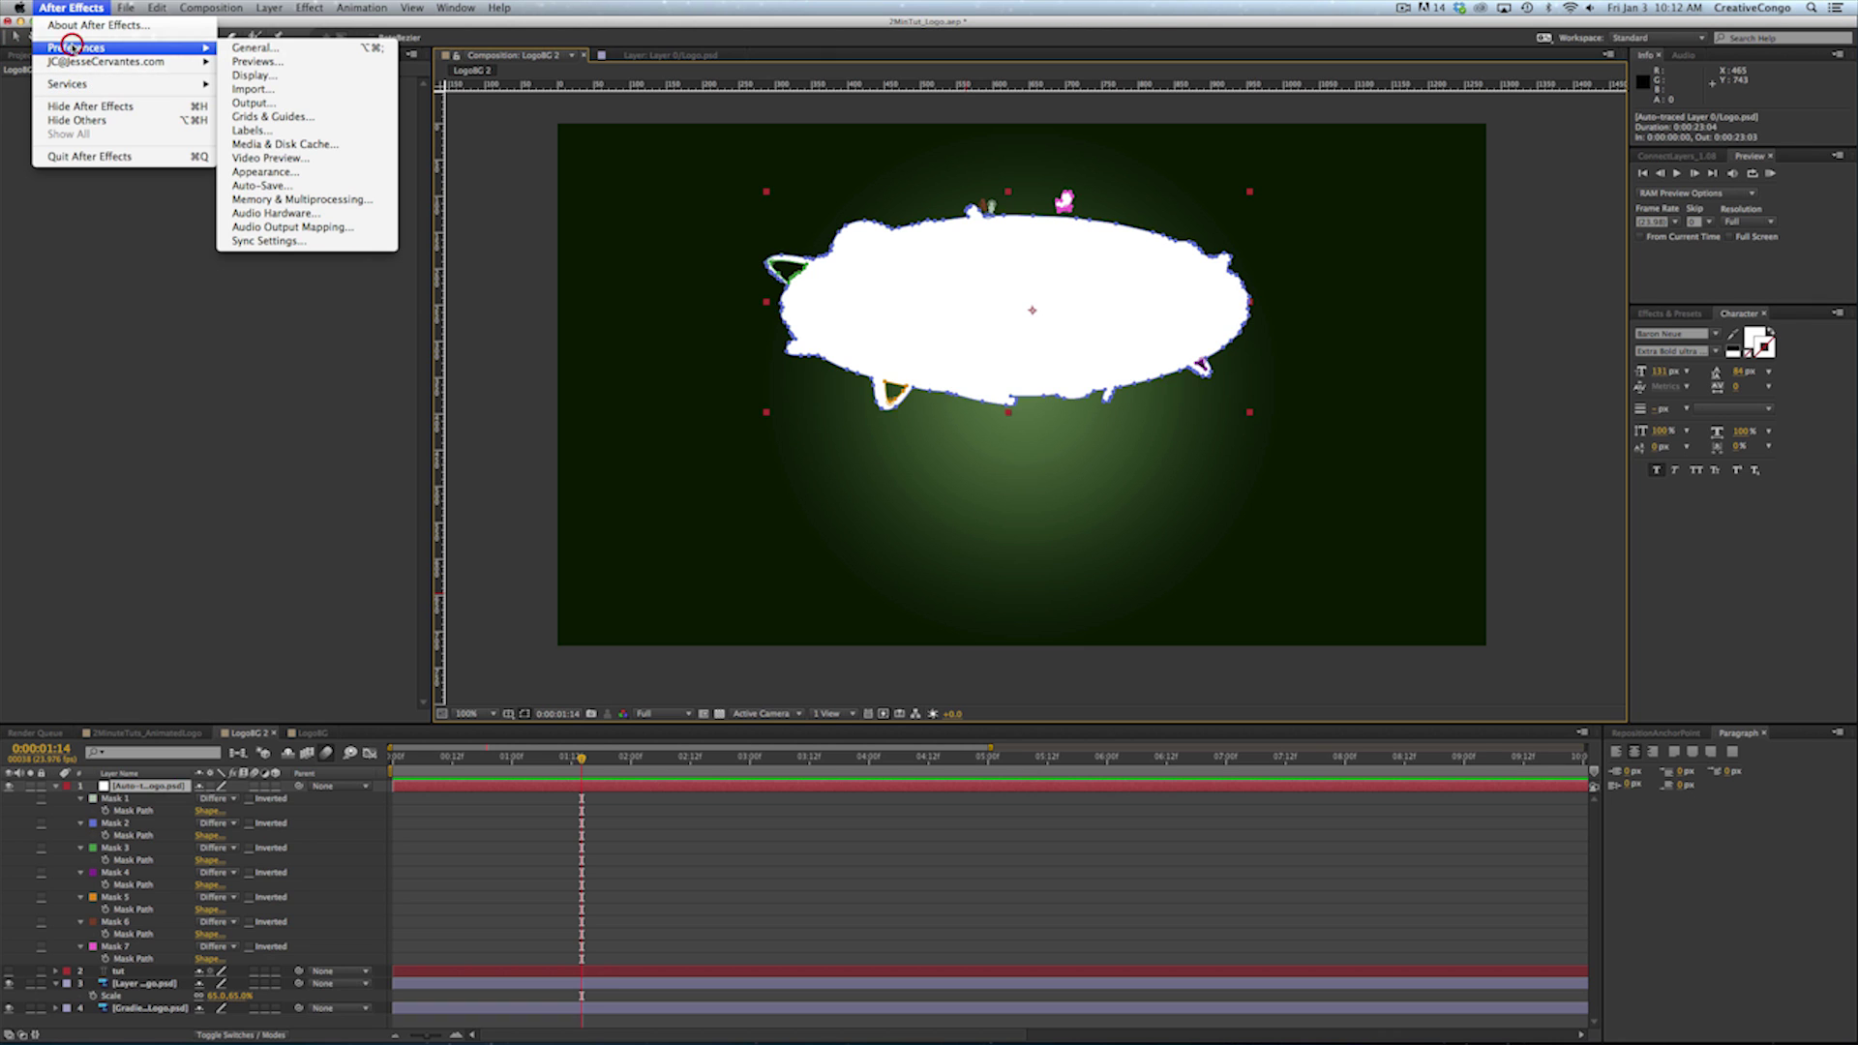
{"action": "left_click", "coordinate": [277, 174]}
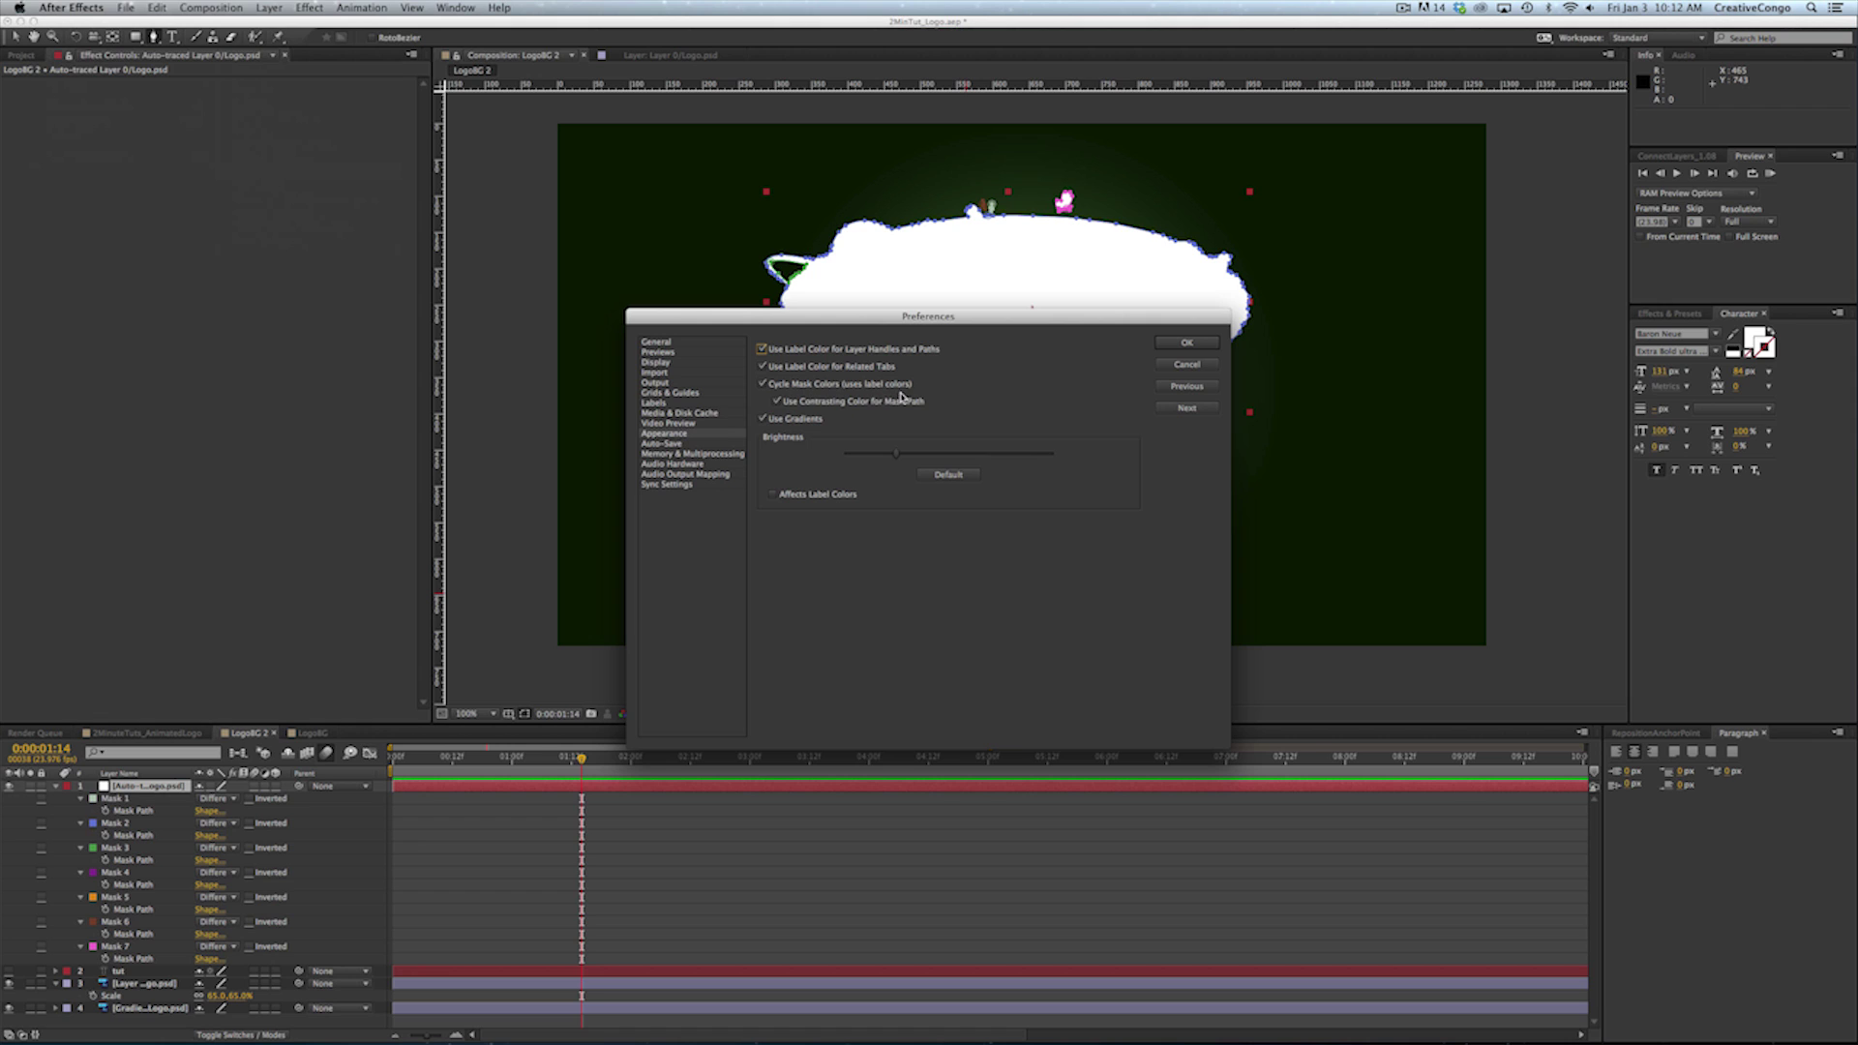
{"action": "left_click", "coordinate": [1175, 367]}
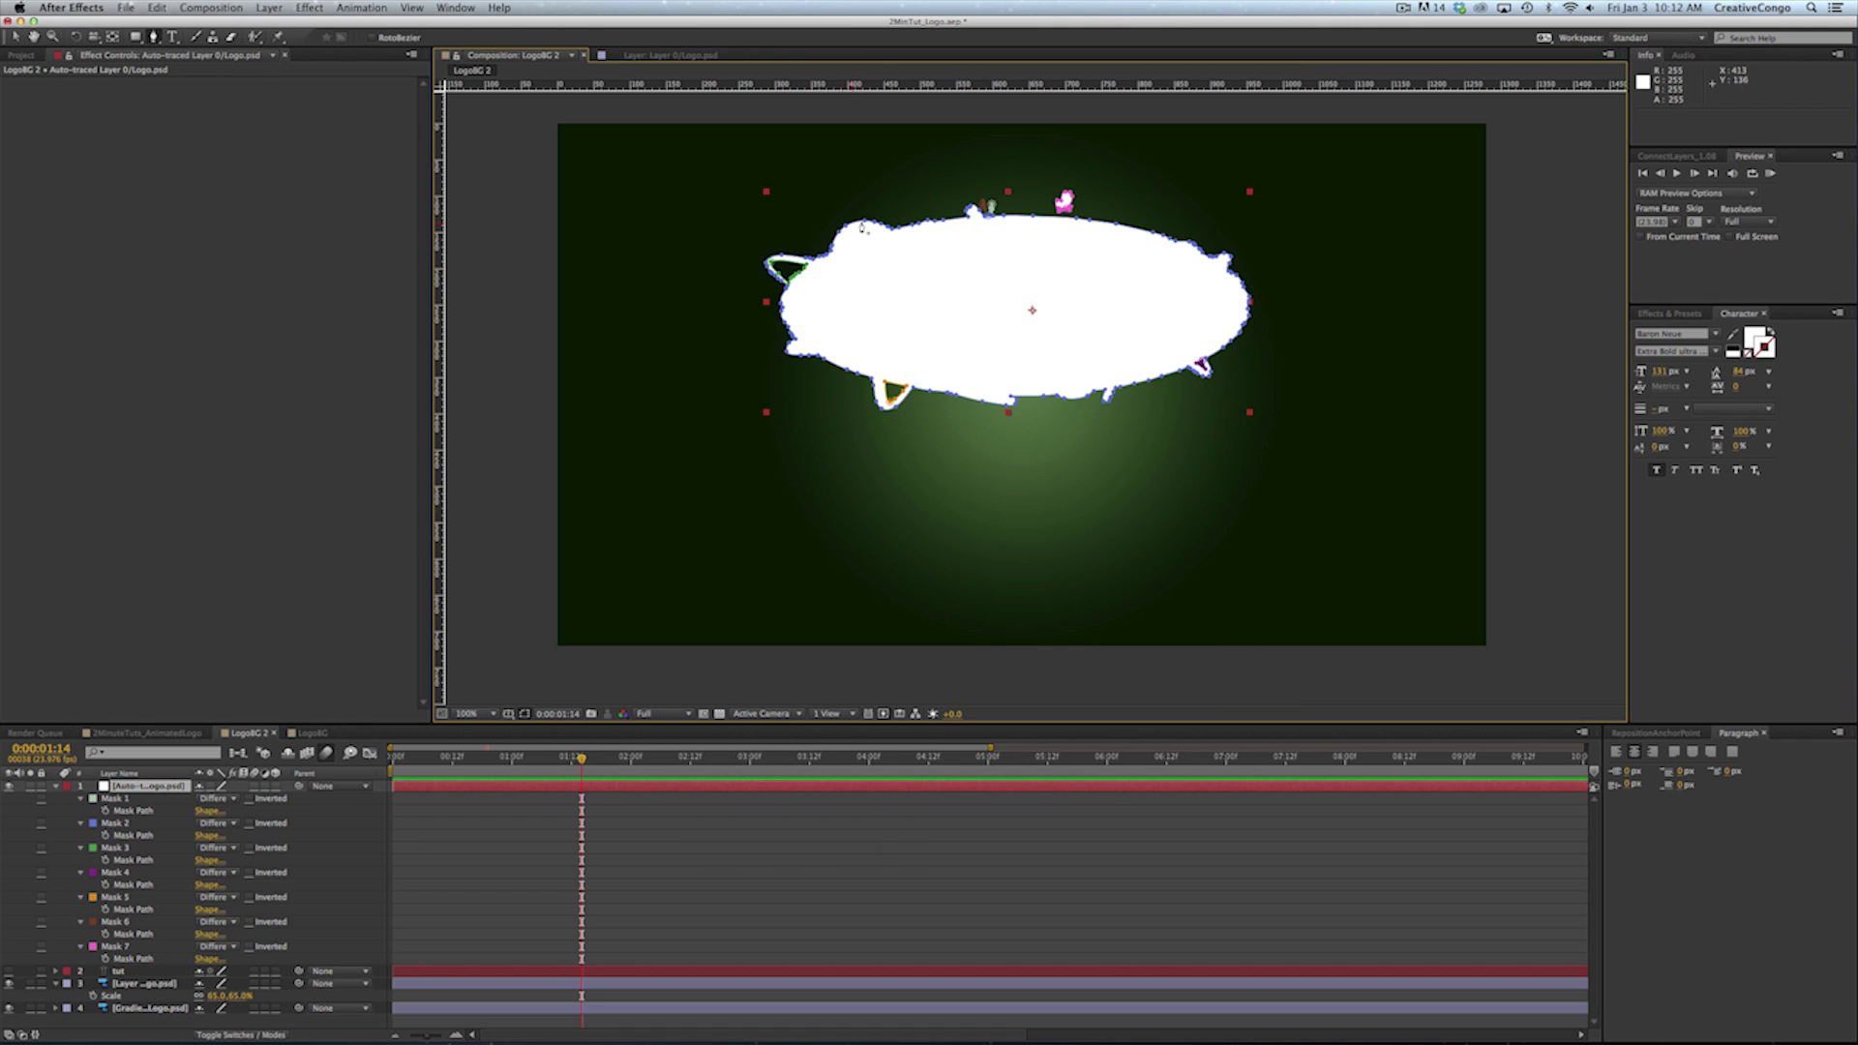
Delete all masks on the auto-traced layer except Mask 2, which outlines the whole logo
{"action": "left_click", "coordinate": [114, 824]}
{"action": "left_click", "coordinate": [109, 800]}
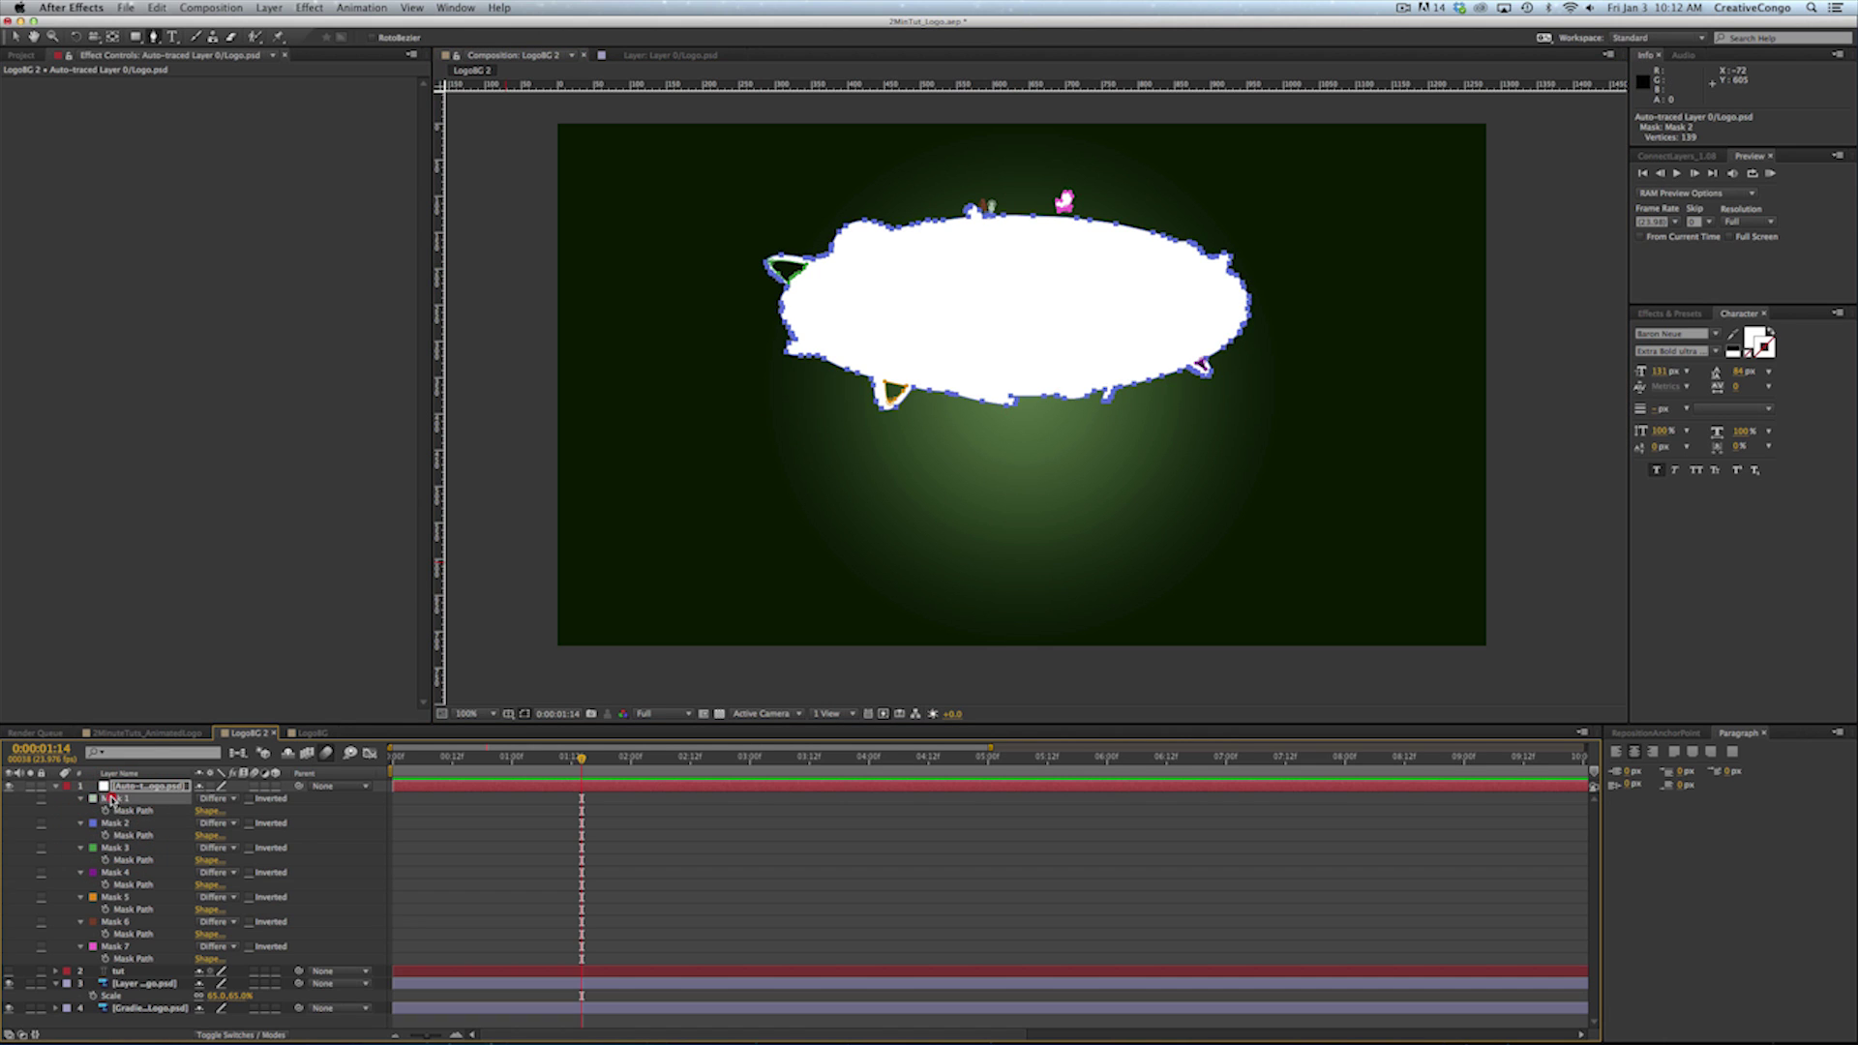
{"action": "key", "text": "BackSpace"}
{"action": "left_click", "coordinate": [112, 824]}
{"action": "key", "text": "BackSpace"}
{"action": "left_click", "coordinate": [112, 823]}
{"action": "key", "text": "BackSpace"}
{"action": "left_click", "coordinate": [113, 824]}
{"action": "key", "text": "BackSpace"}
{"action": "left_click", "coordinate": [112, 823]}
{"action": "key", "text": "BackSpace"}
{"action": "left_click", "coordinate": [112, 824]}
{"action": "key", "text": "BackSpace"}
{"action": "left_click", "coordinate": [112, 801]}
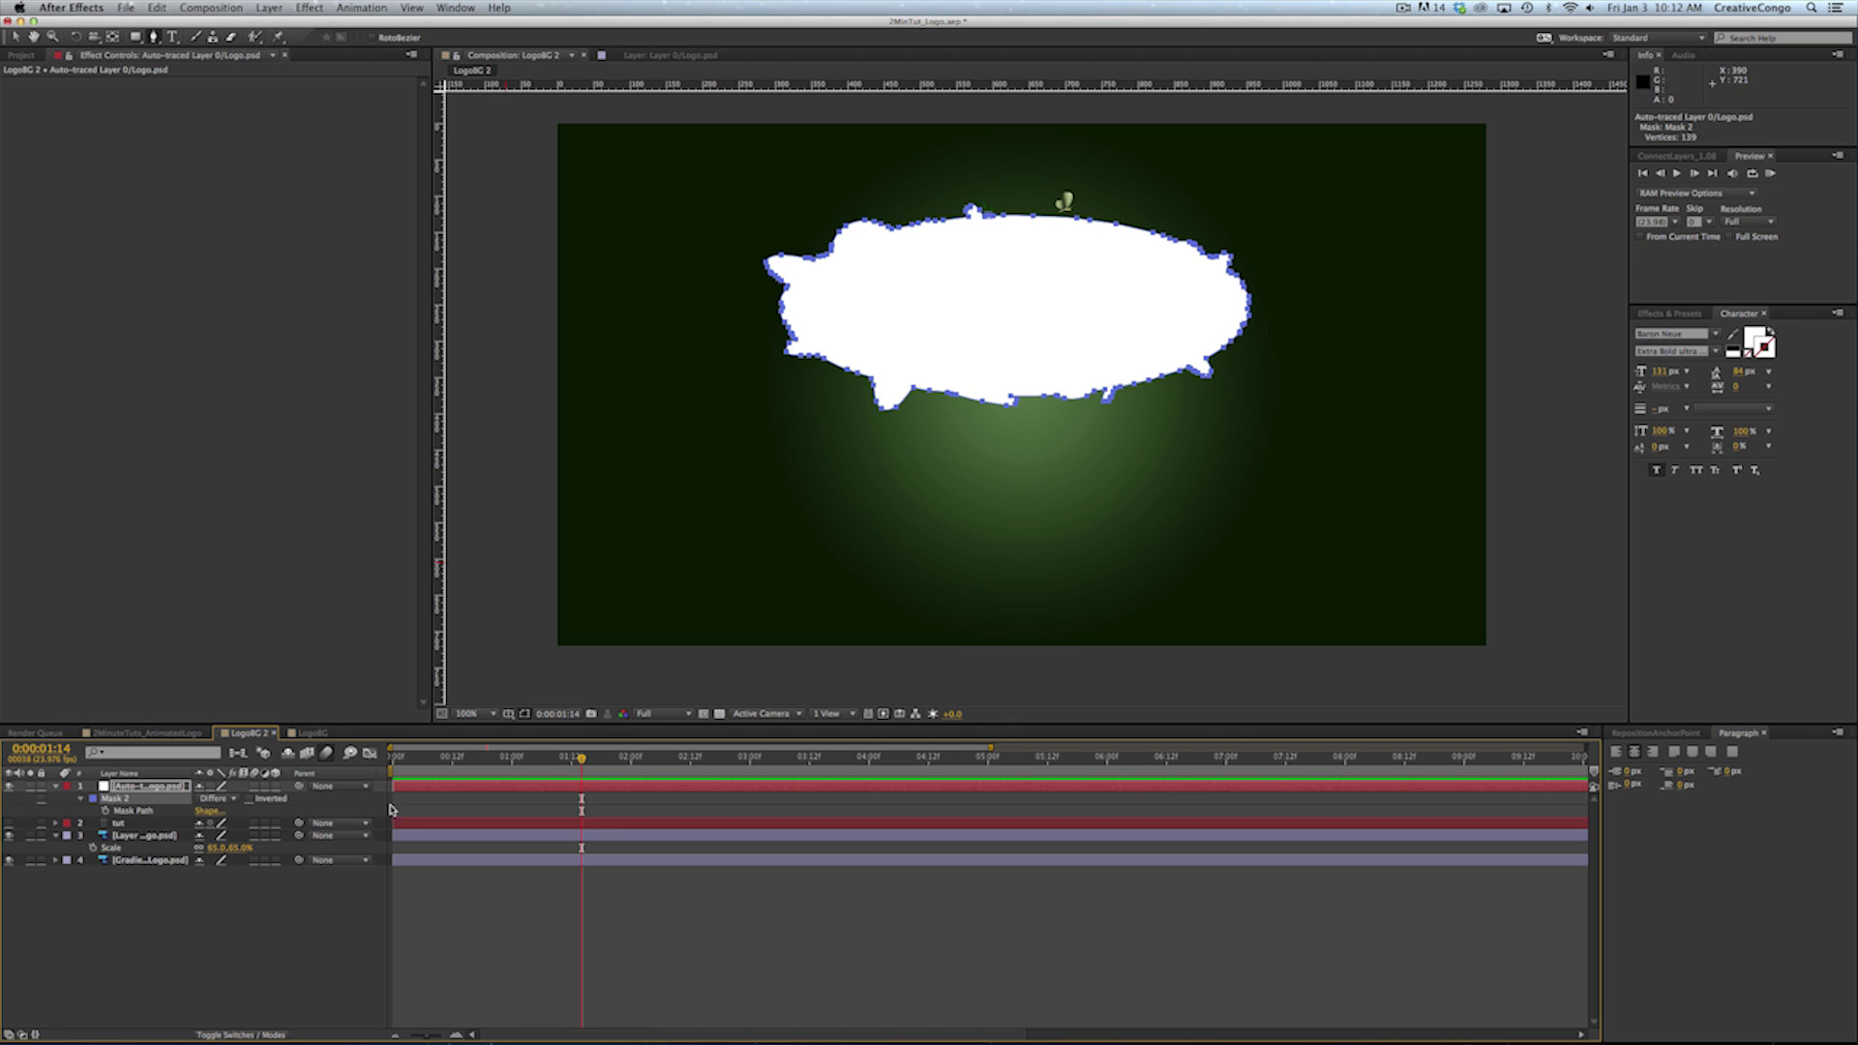
Create a new empty shape layer above the auto-traced logo layer with no other layer selected
{"action": "left_click", "coordinate": [77, 970]}
{"action": "left_click", "coordinate": [143, 786]}
{"action": "left_click", "coordinate": [170, 883]}
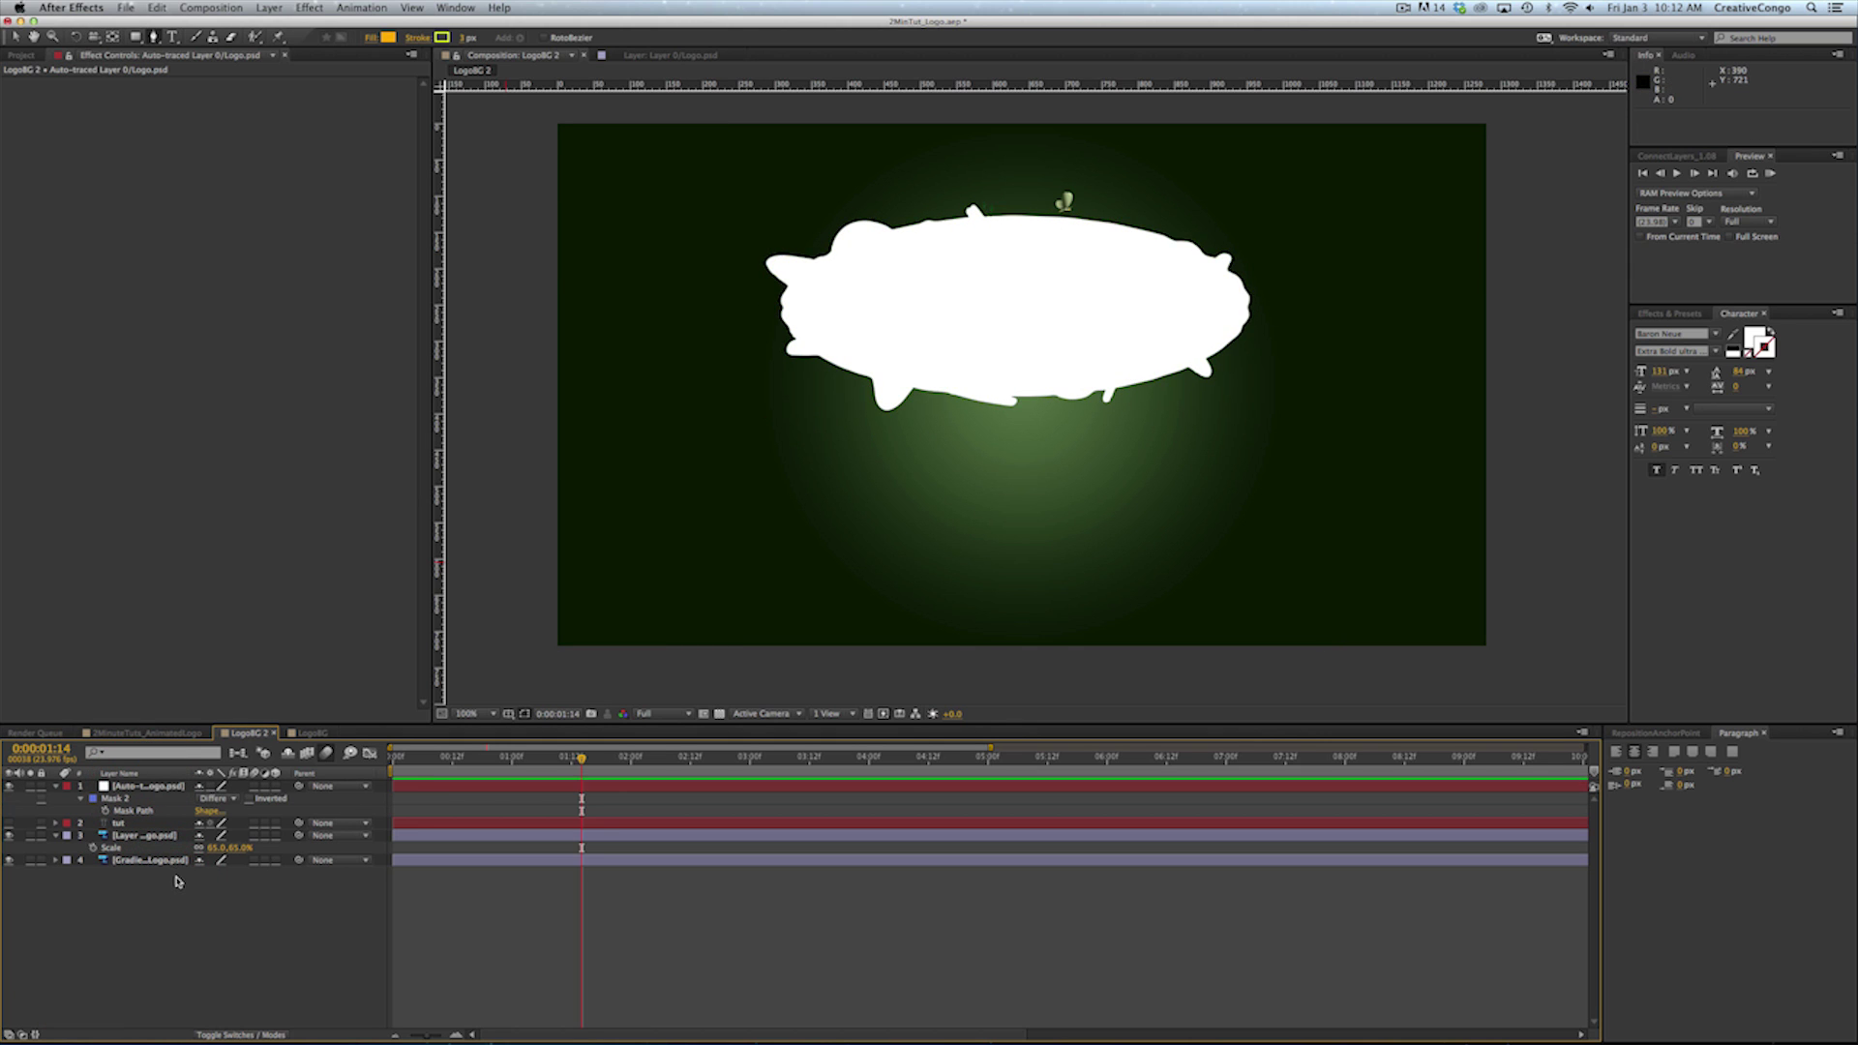
{"action": "left_click", "coordinate": [267, 7]}
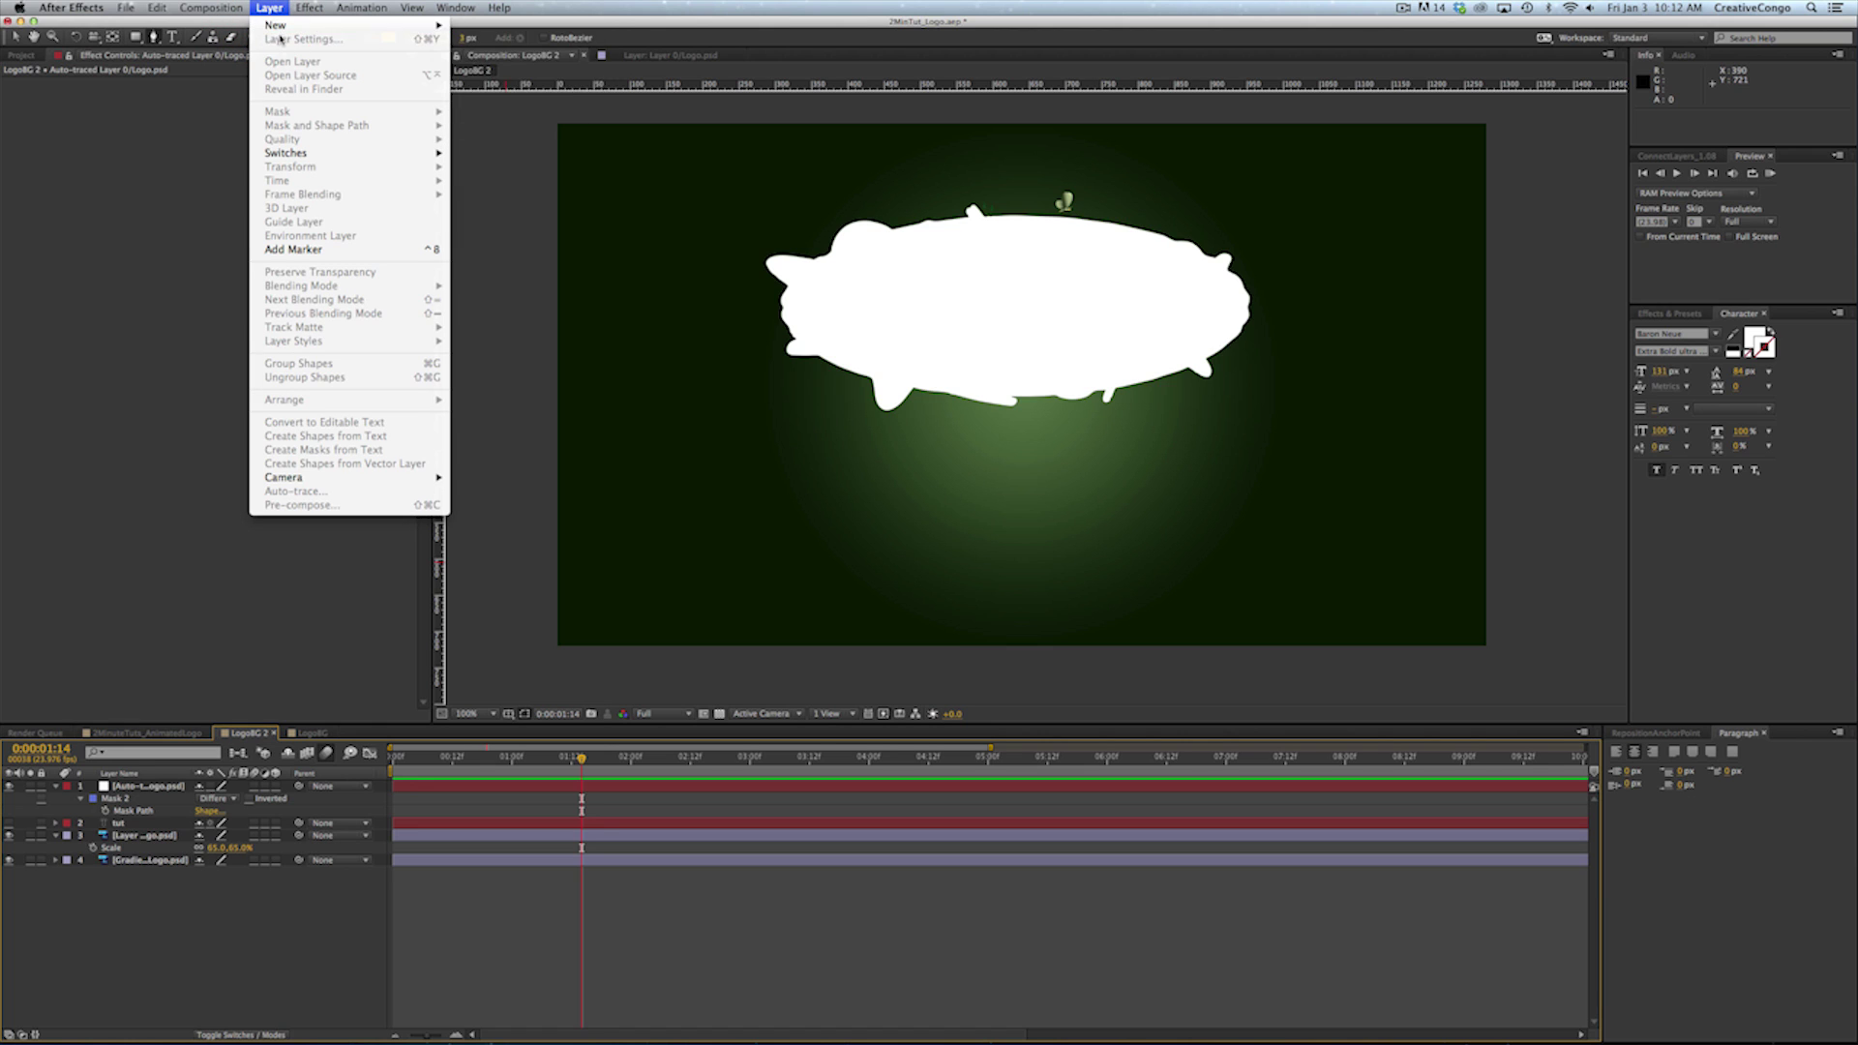
{"action": "mouse_move", "coordinate": [323, 27]}
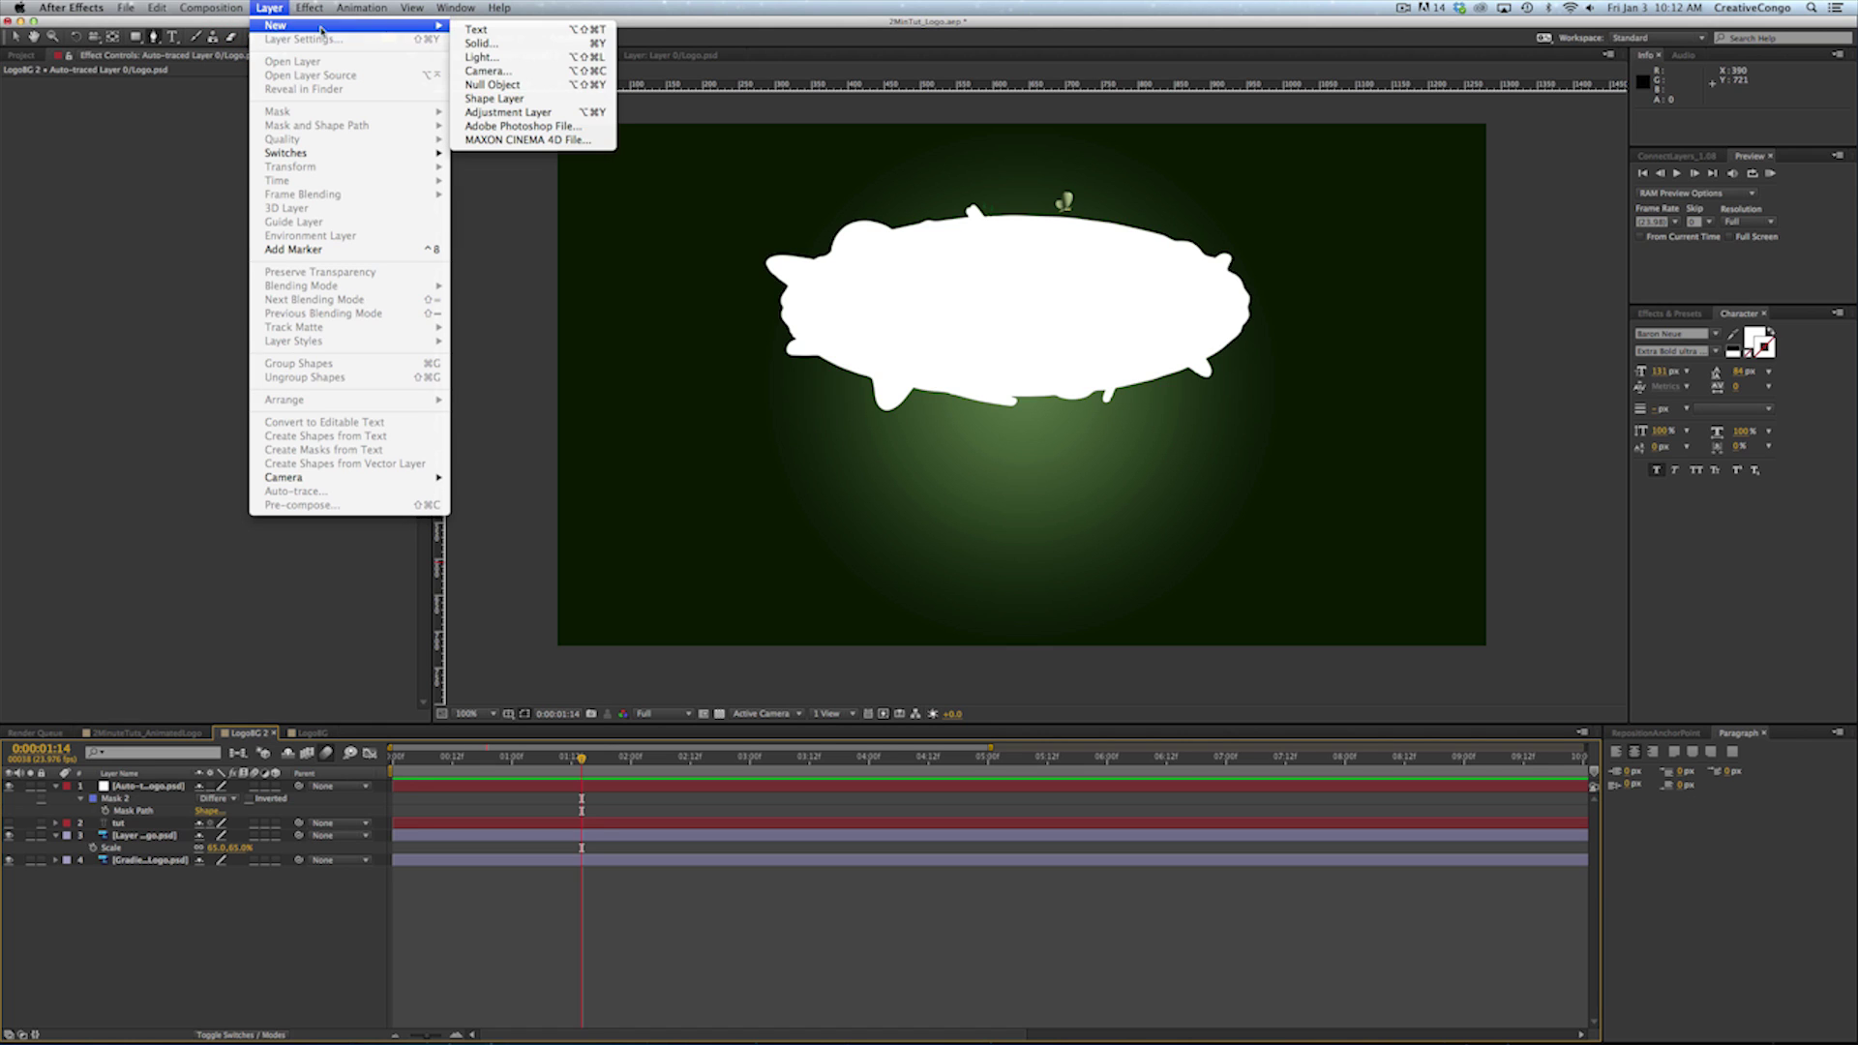
{"action": "left_click", "coordinate": [504, 99]}
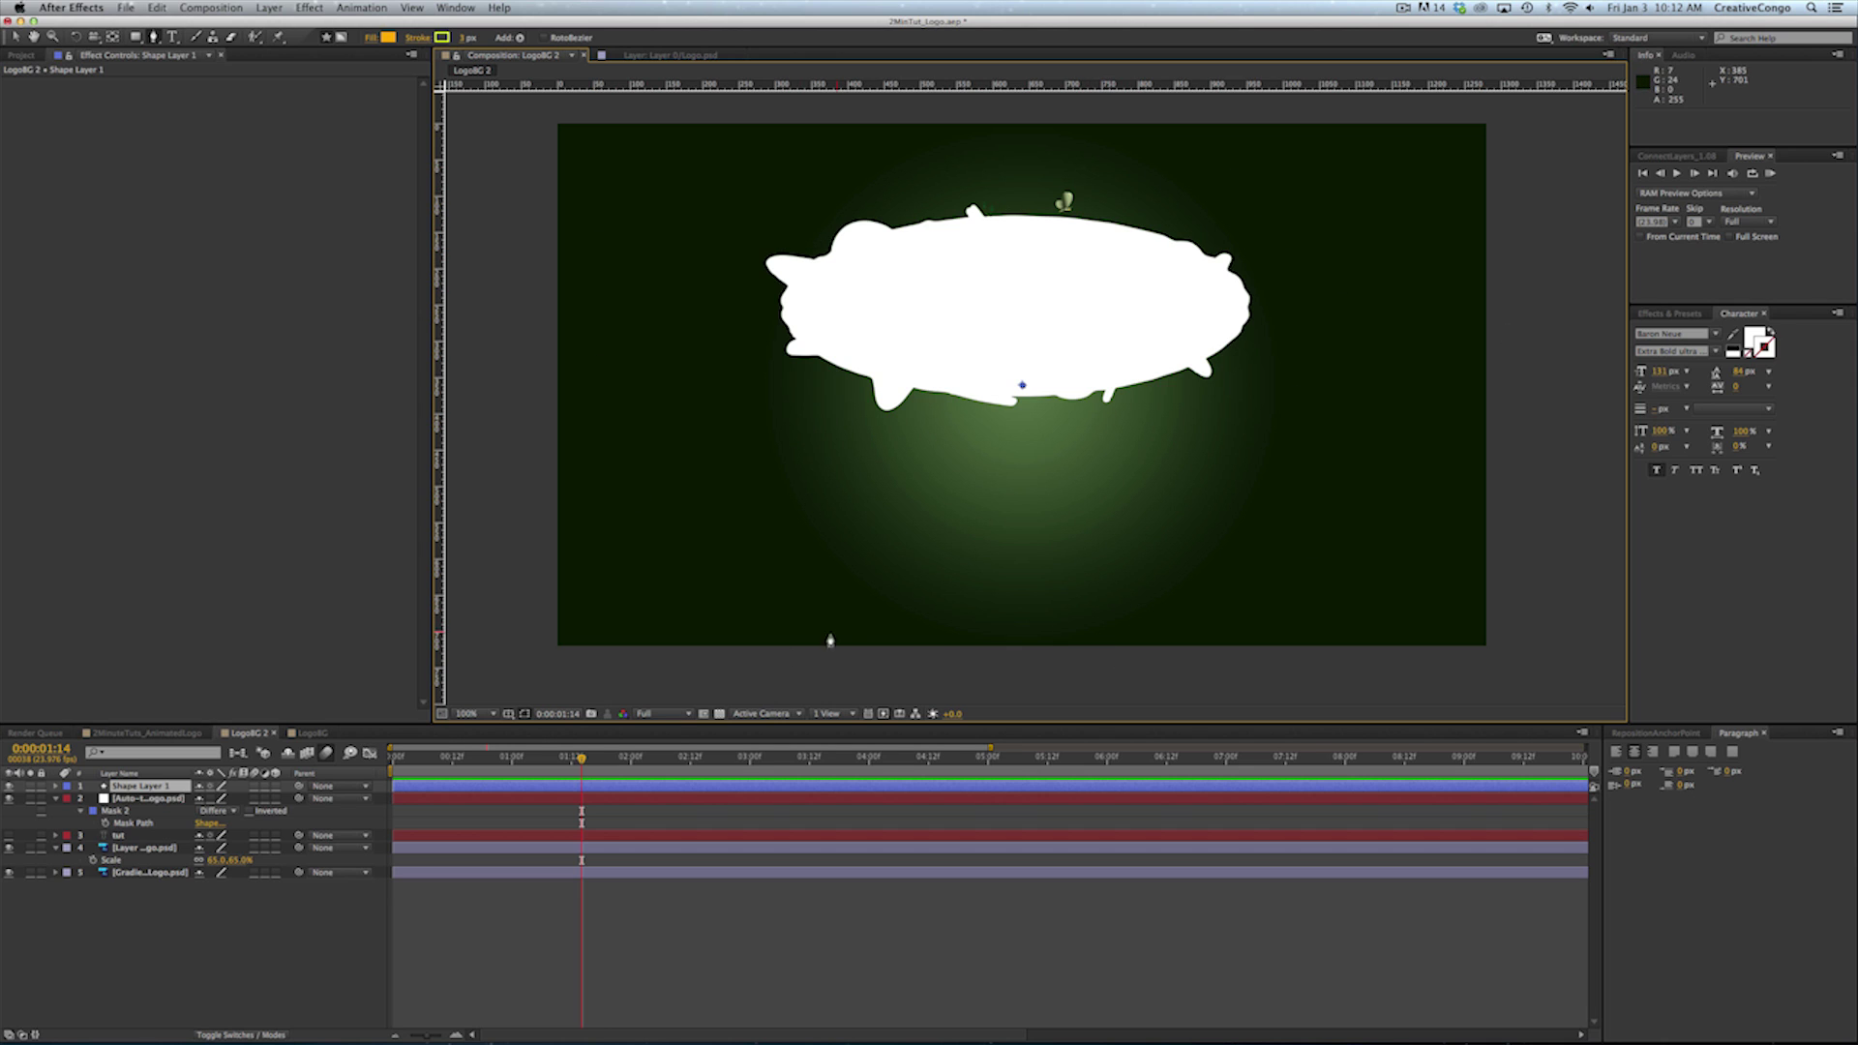
{"action": "left_click", "coordinate": [569, 801]}
{"action": "left_click", "coordinate": [569, 786]}
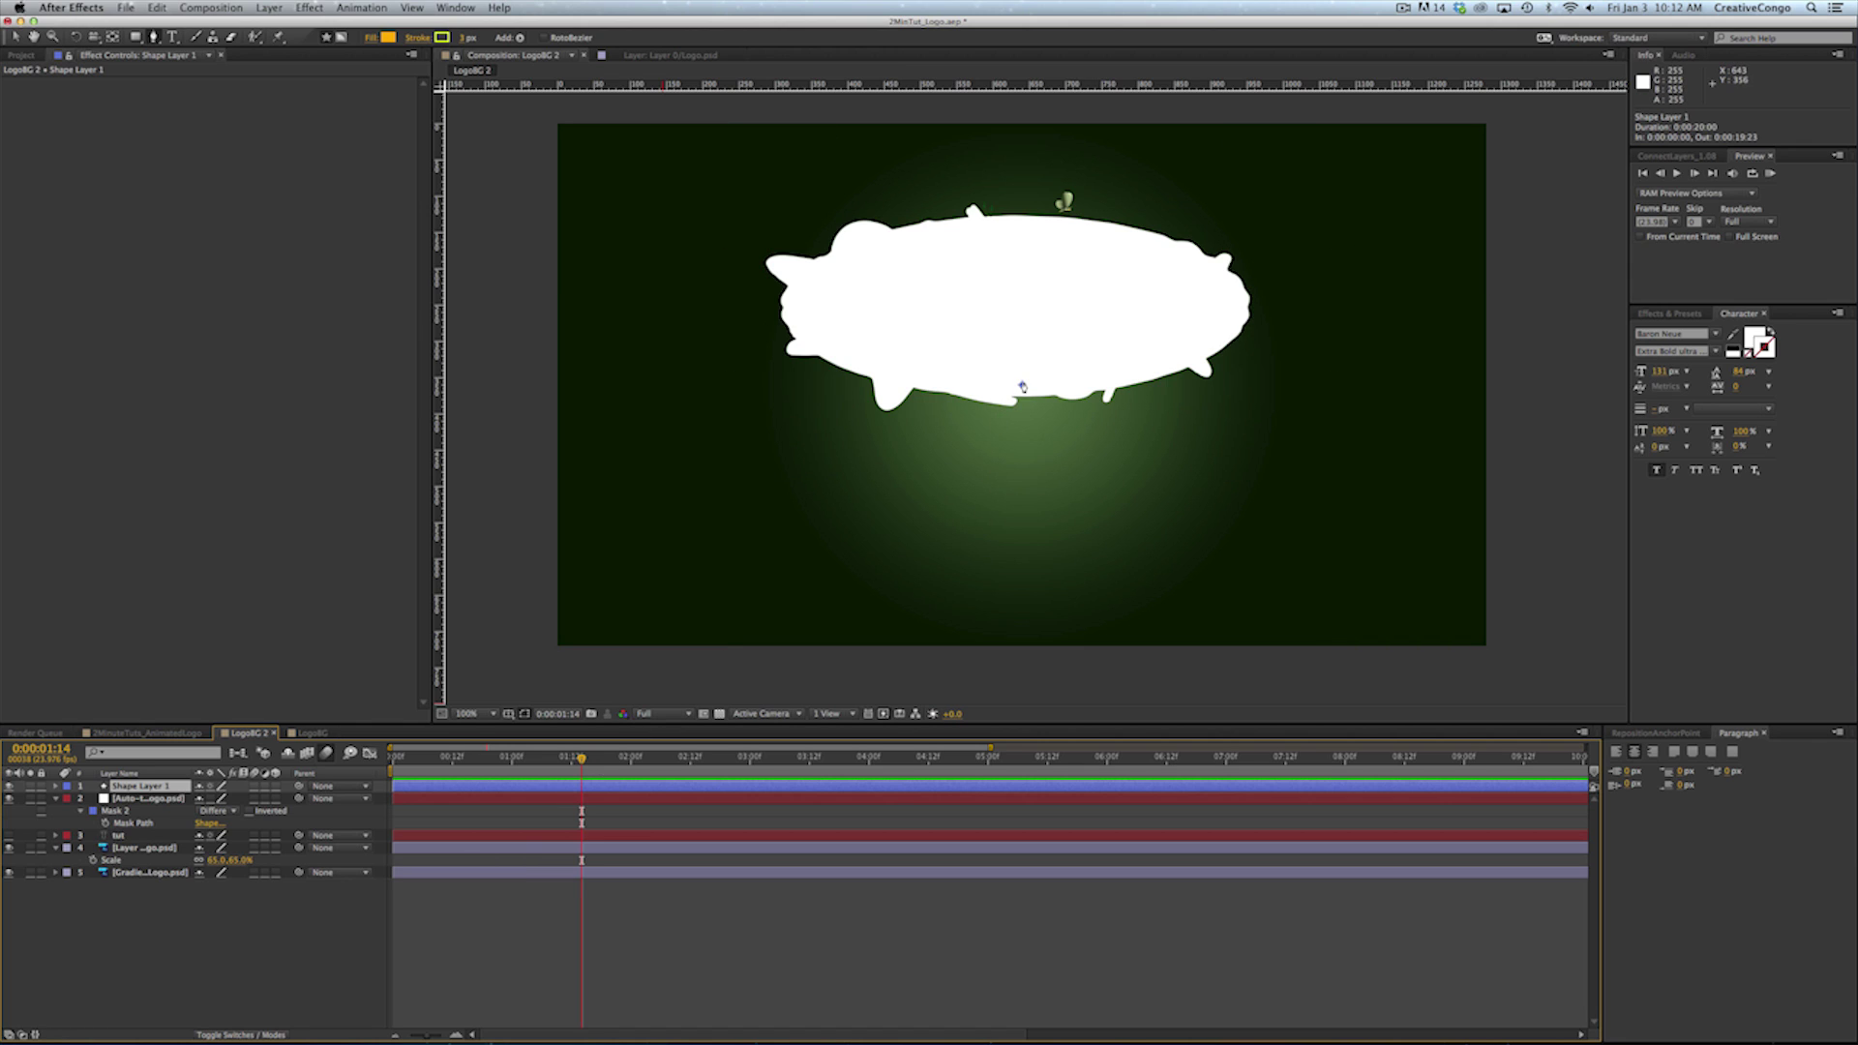
{"action": "left_click", "coordinate": [249, 935]}
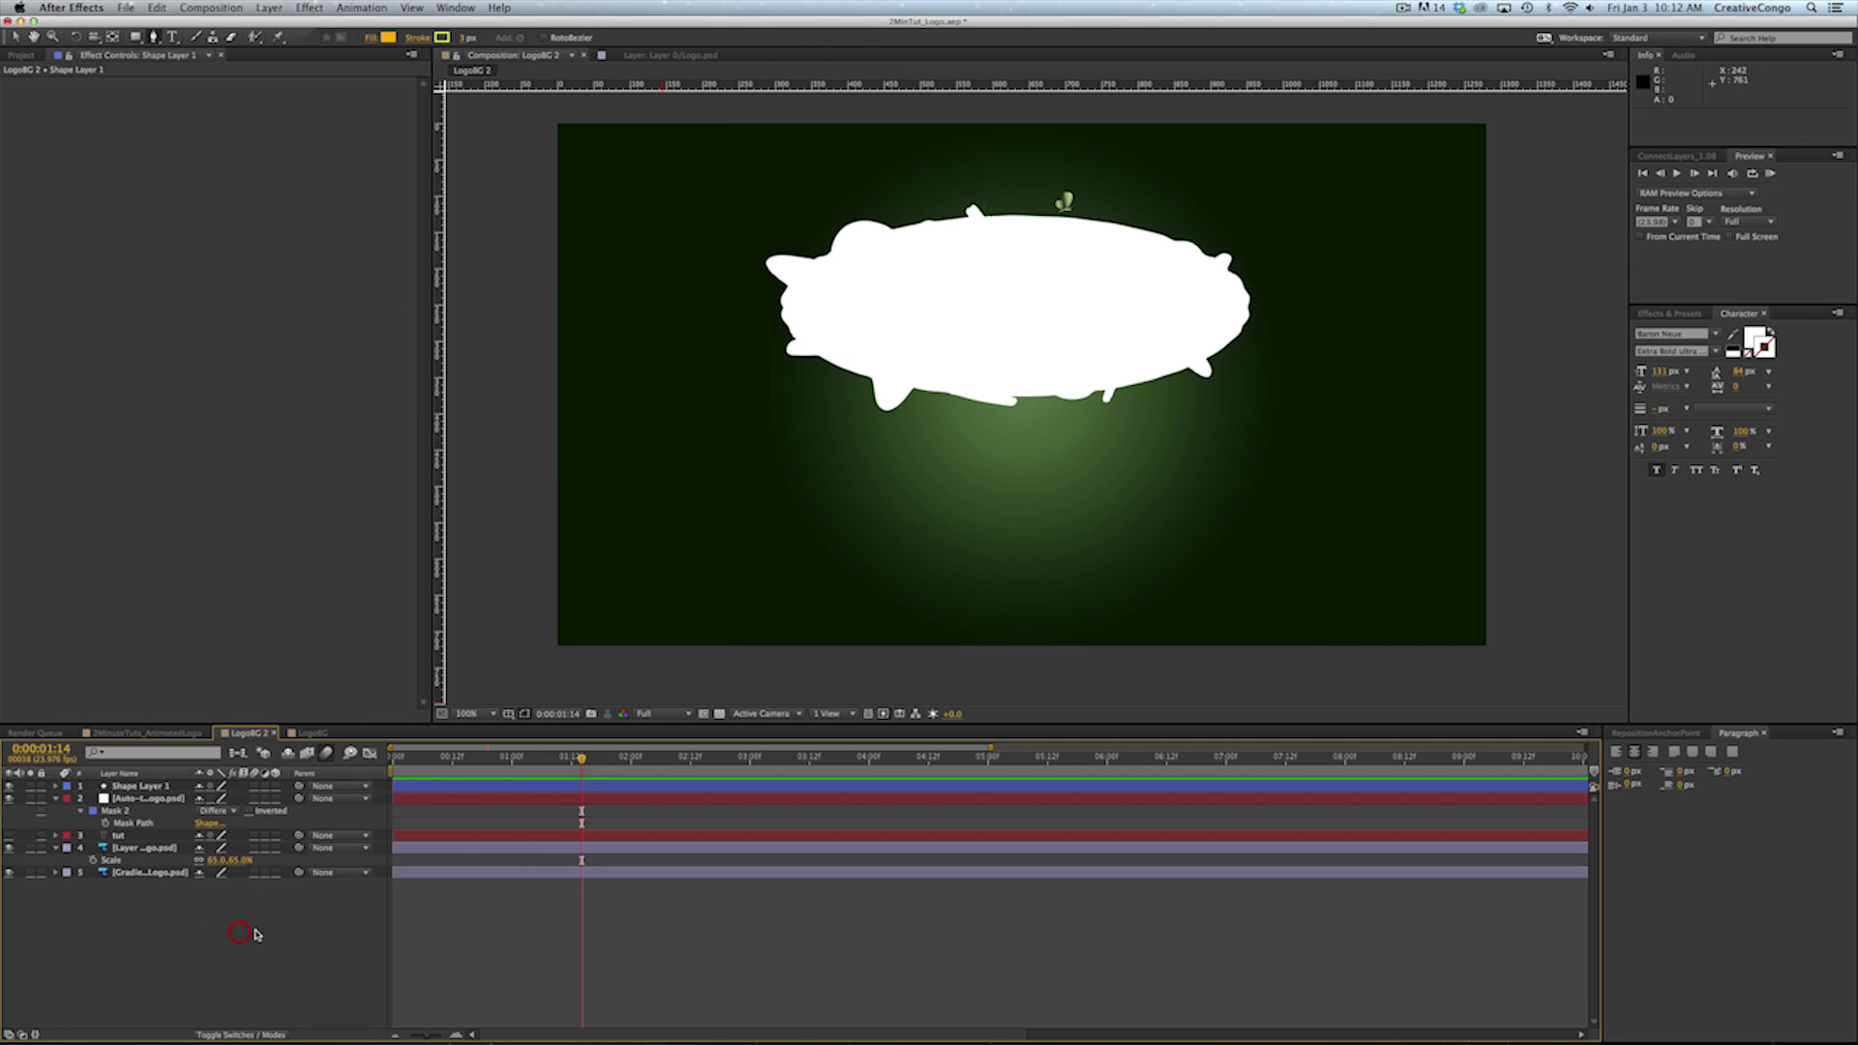
Try to paste the auto-traced layer's Mask 2 path directly onto Shape Layer 1, and delete the pasted mask
{"action": "left_click", "coordinate": [135, 811]}
{"action": "left_click", "coordinate": [126, 823]}
{"action": "key", "text": "super+c"}
{"action": "left_click", "coordinate": [136, 787]}
{"action": "key", "text": "super+v"}
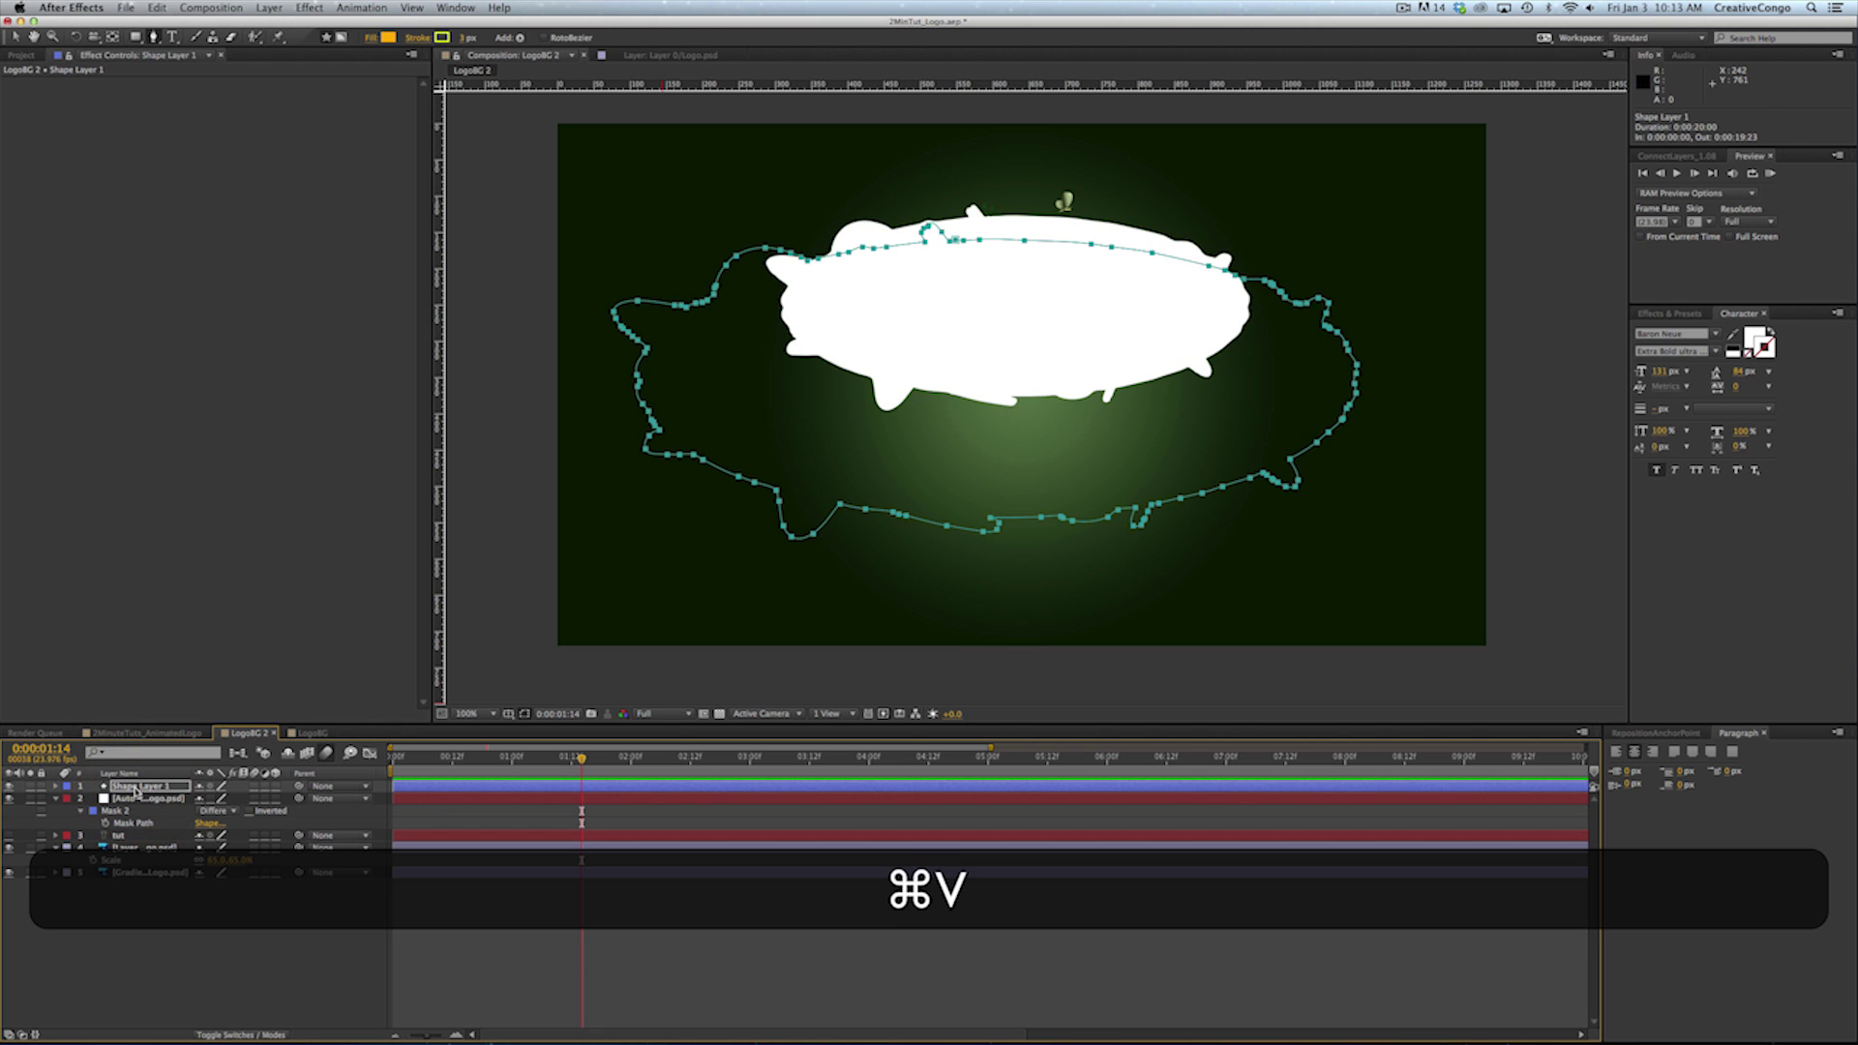
{"action": "key", "text": "m"}
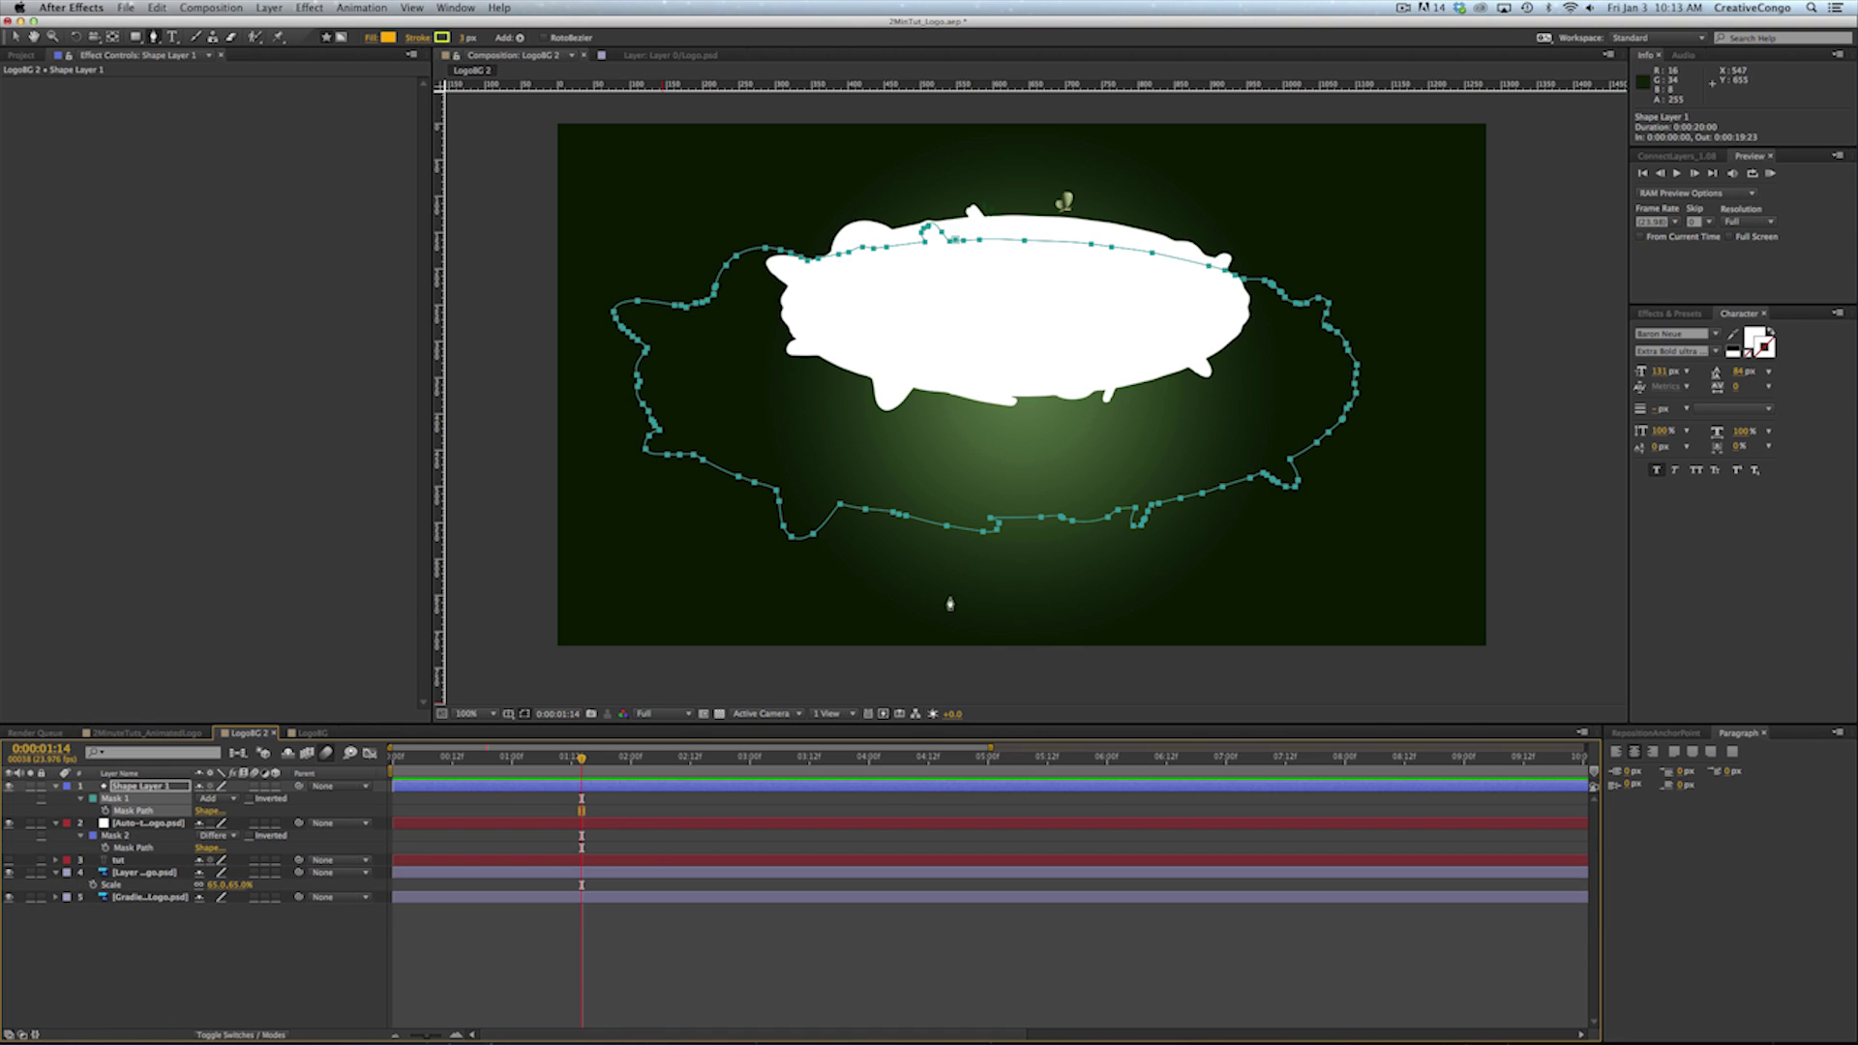
{"action": "left_click", "coordinate": [106, 799]}
{"action": "key", "text": "BackSpace"}
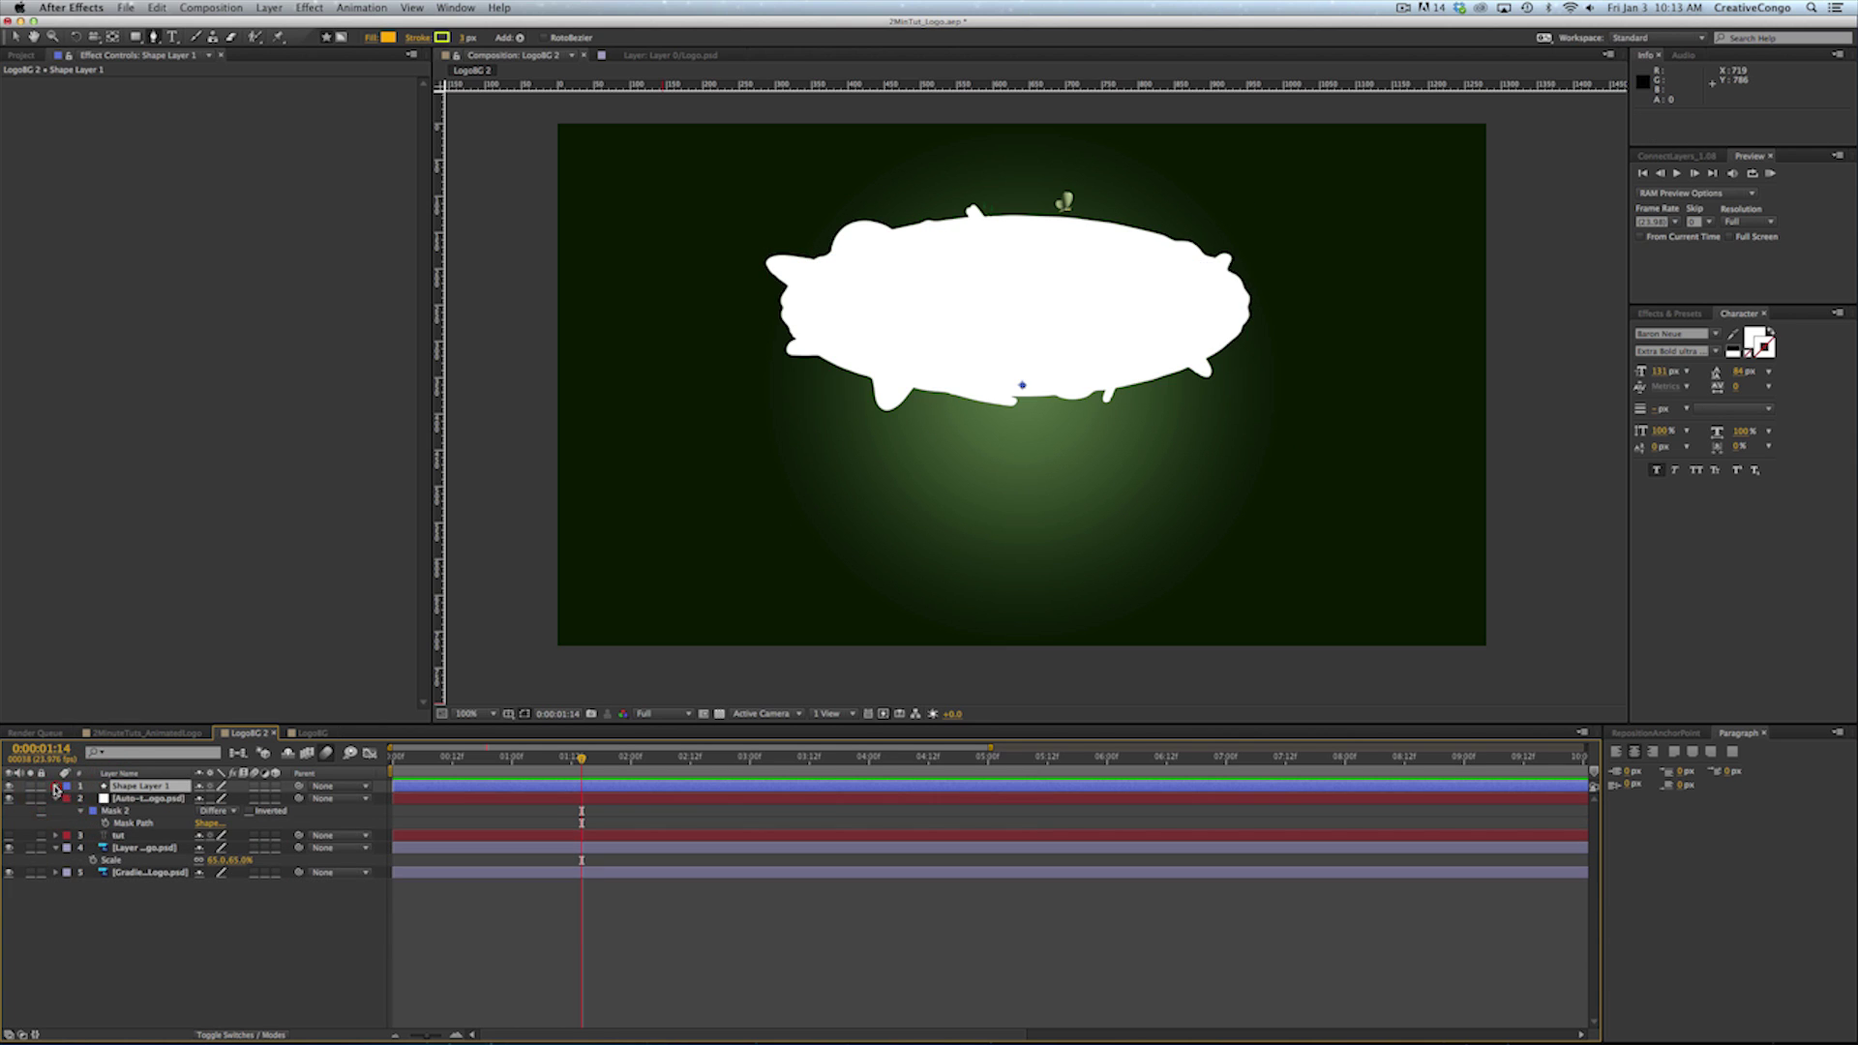
Add an empty path to the contents of Shape Layer 1
{"action": "left_click", "coordinate": [54, 787]}
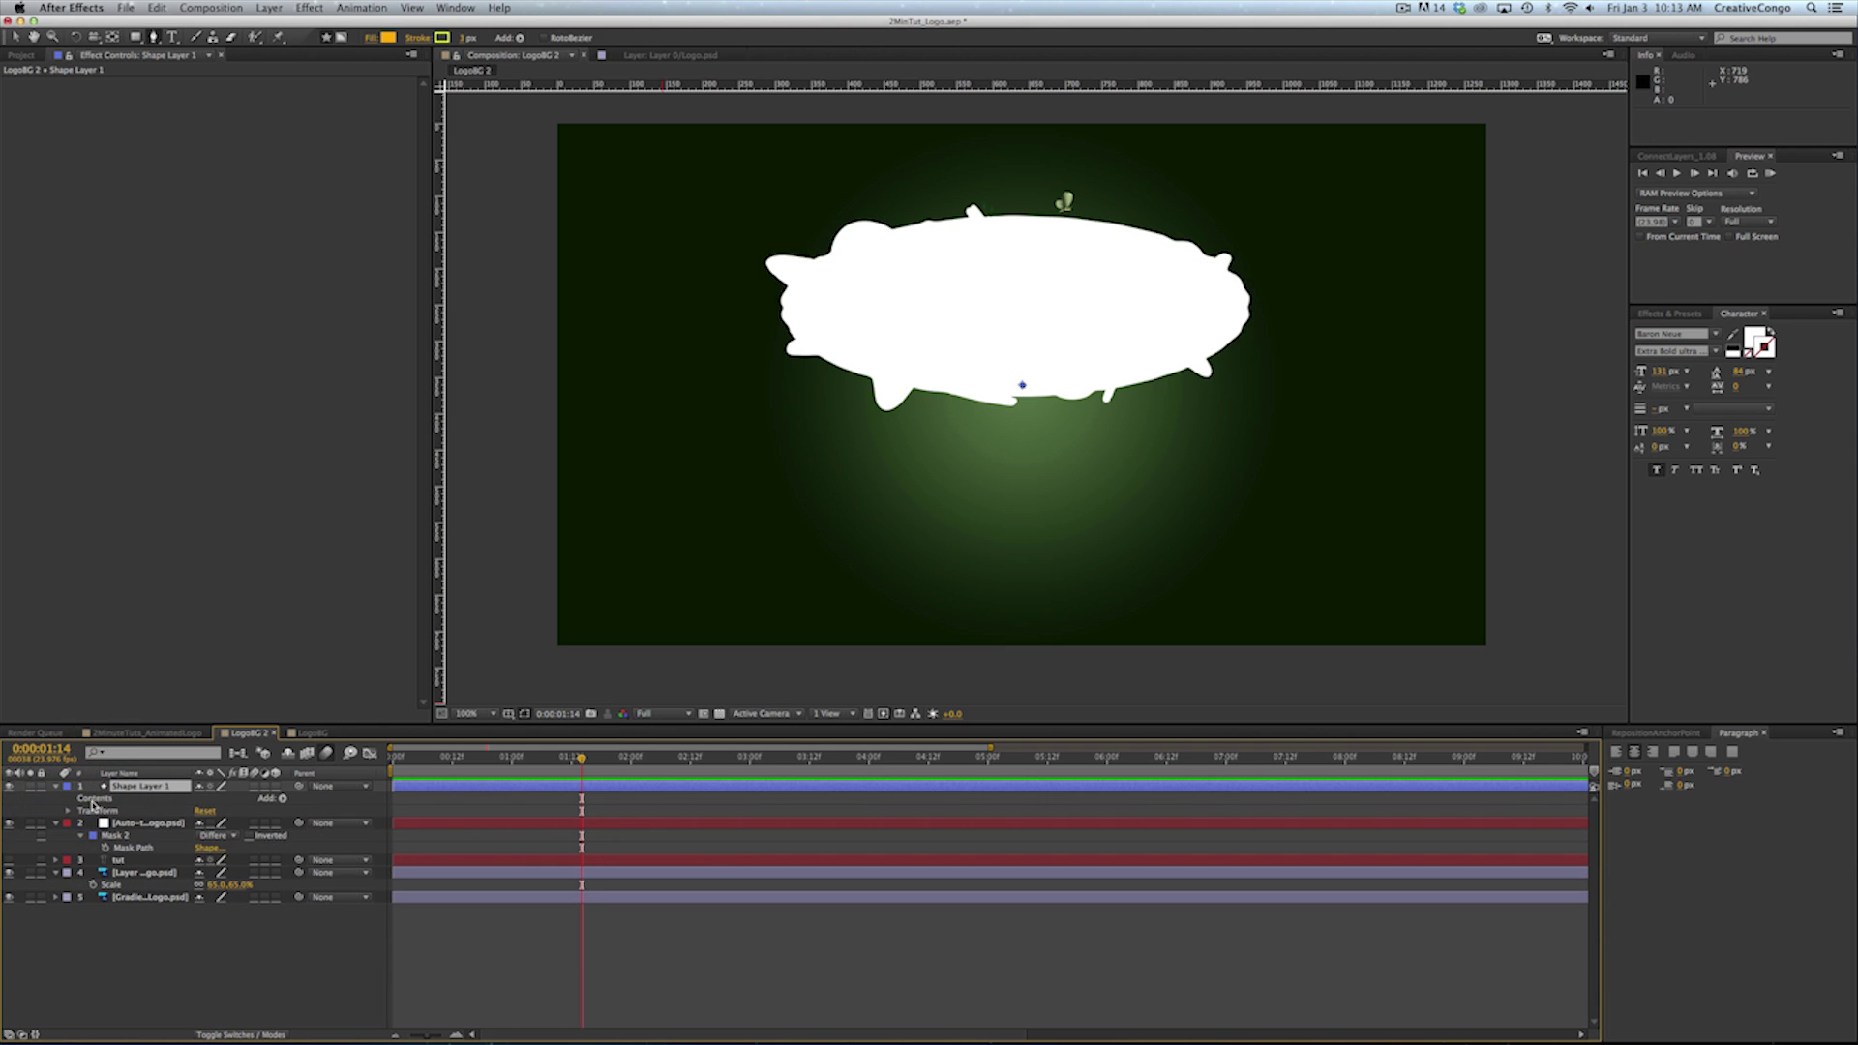
{"action": "left_click", "coordinate": [281, 799]}
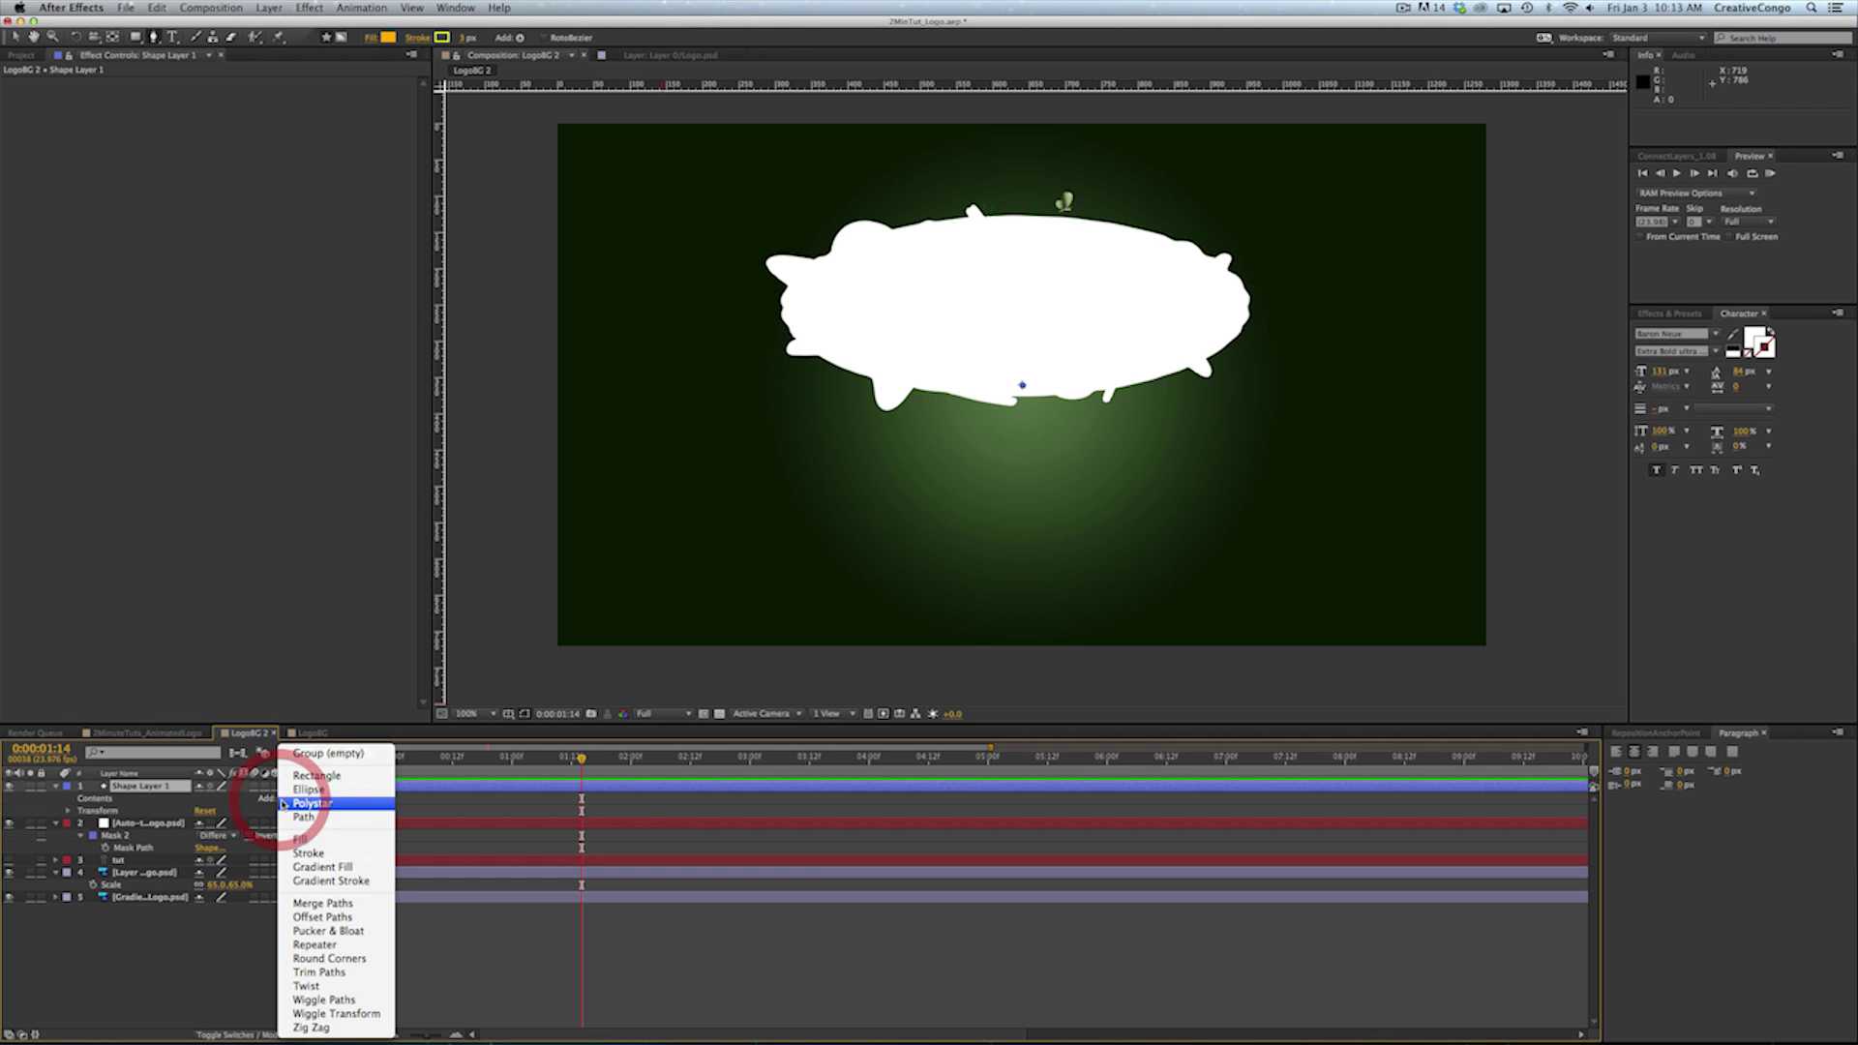
{"action": "left_click", "coordinate": [288, 817]}
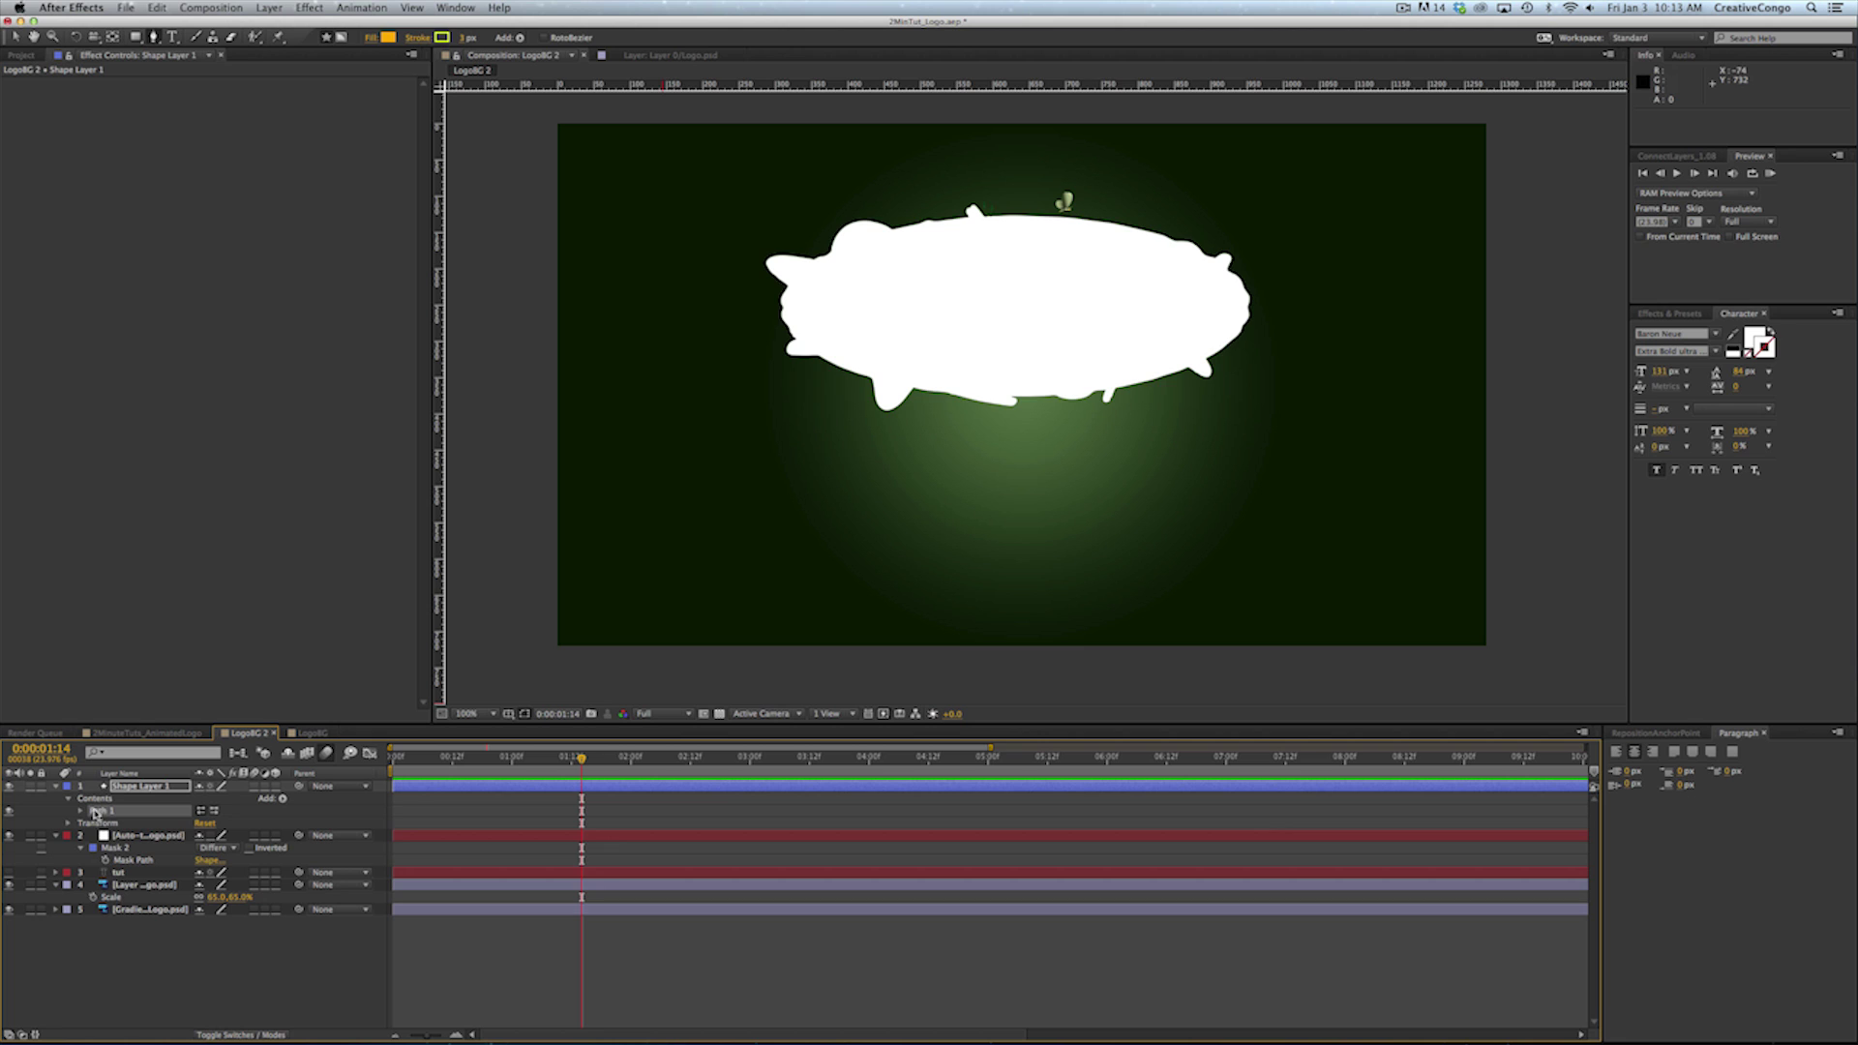
Try to paste the auto-traced layer's mask path onto the Path 1 group of Shape Layer 1, and delete the pasted mask
{"action": "left_click", "coordinate": [139, 860]}
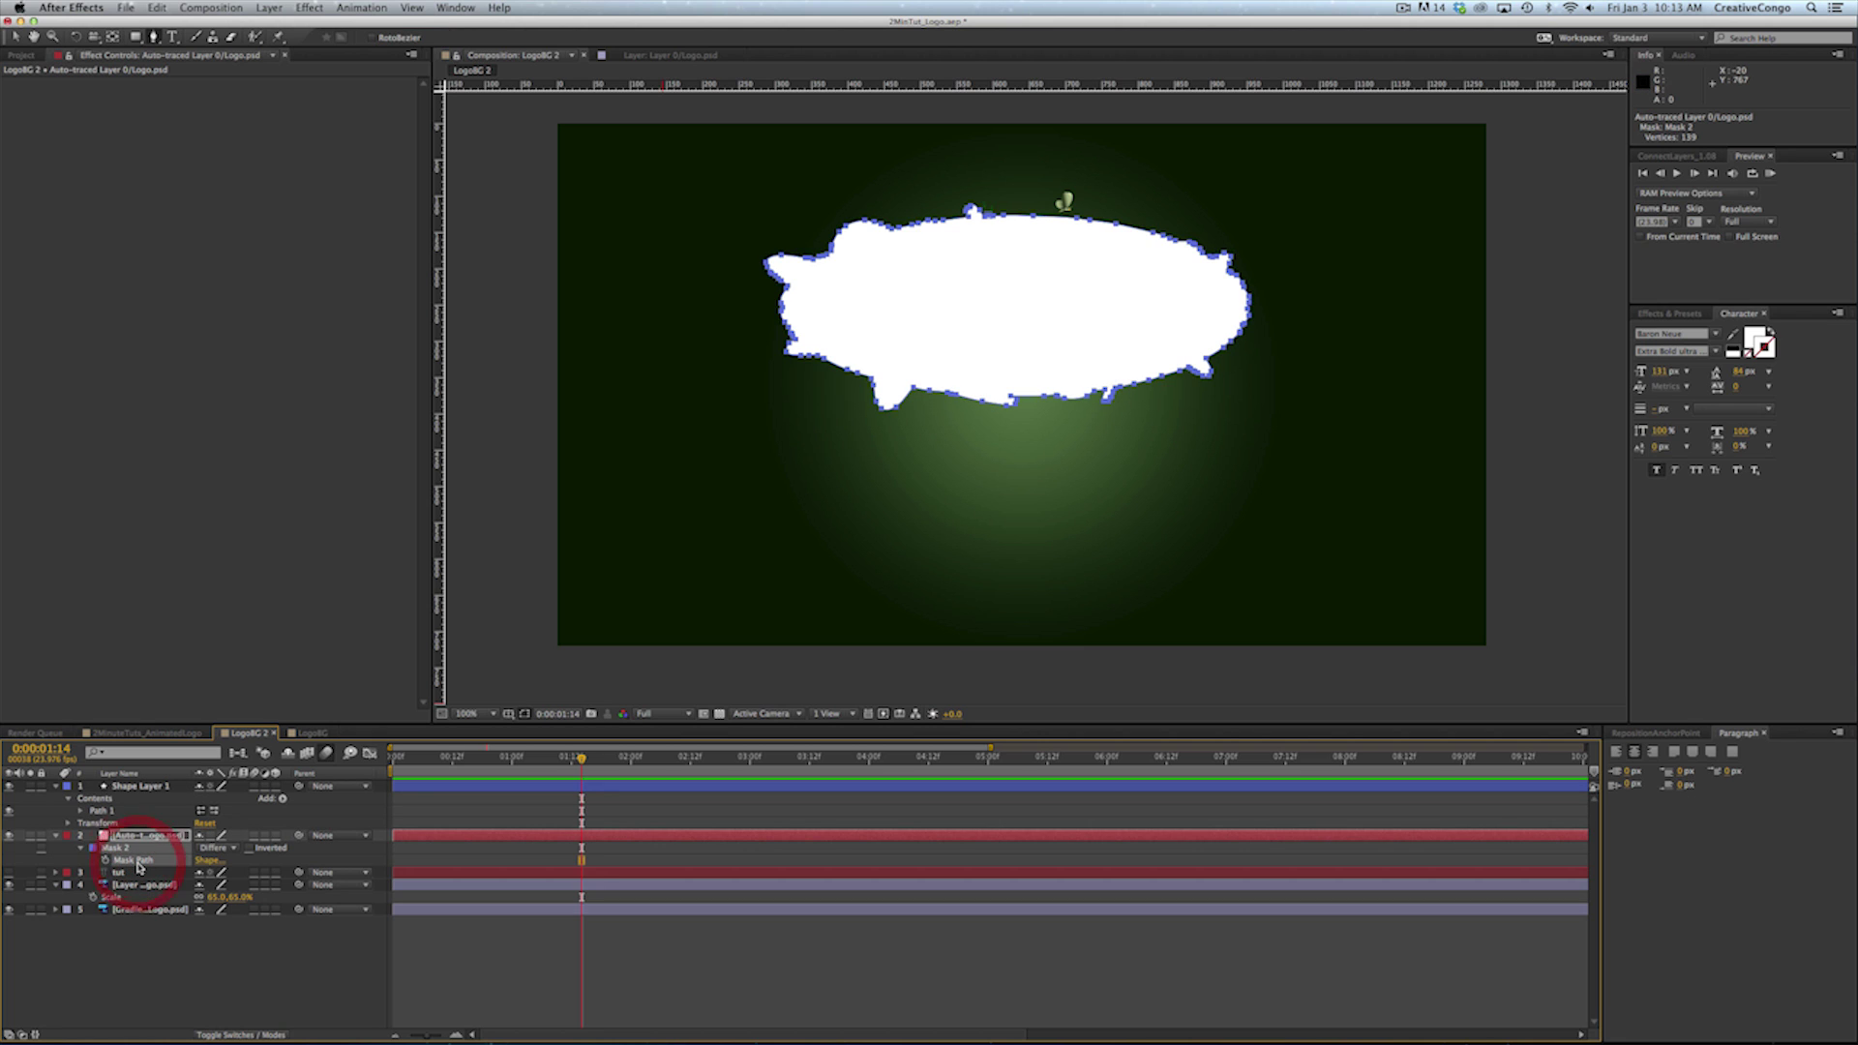
{"action": "key", "text": "super+c"}
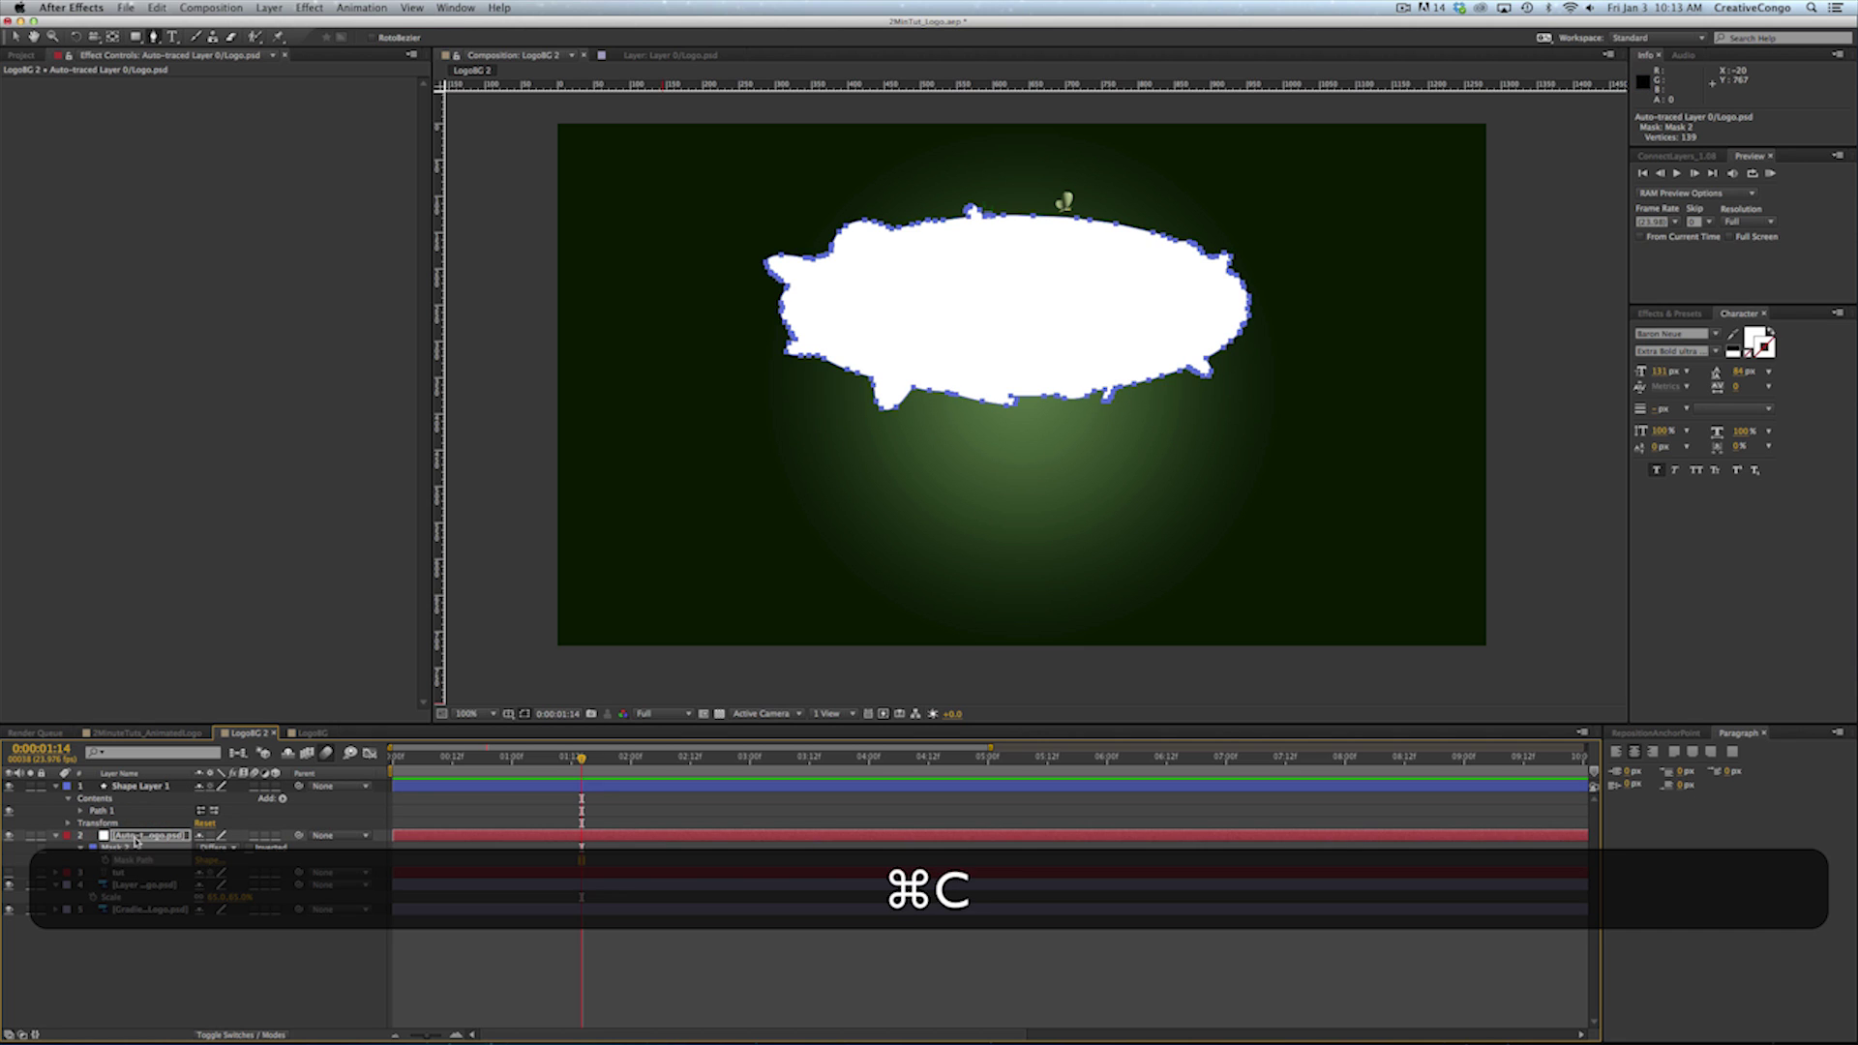
{"action": "left_click", "coordinate": [111, 818]}
{"action": "key", "text": "super+v"}
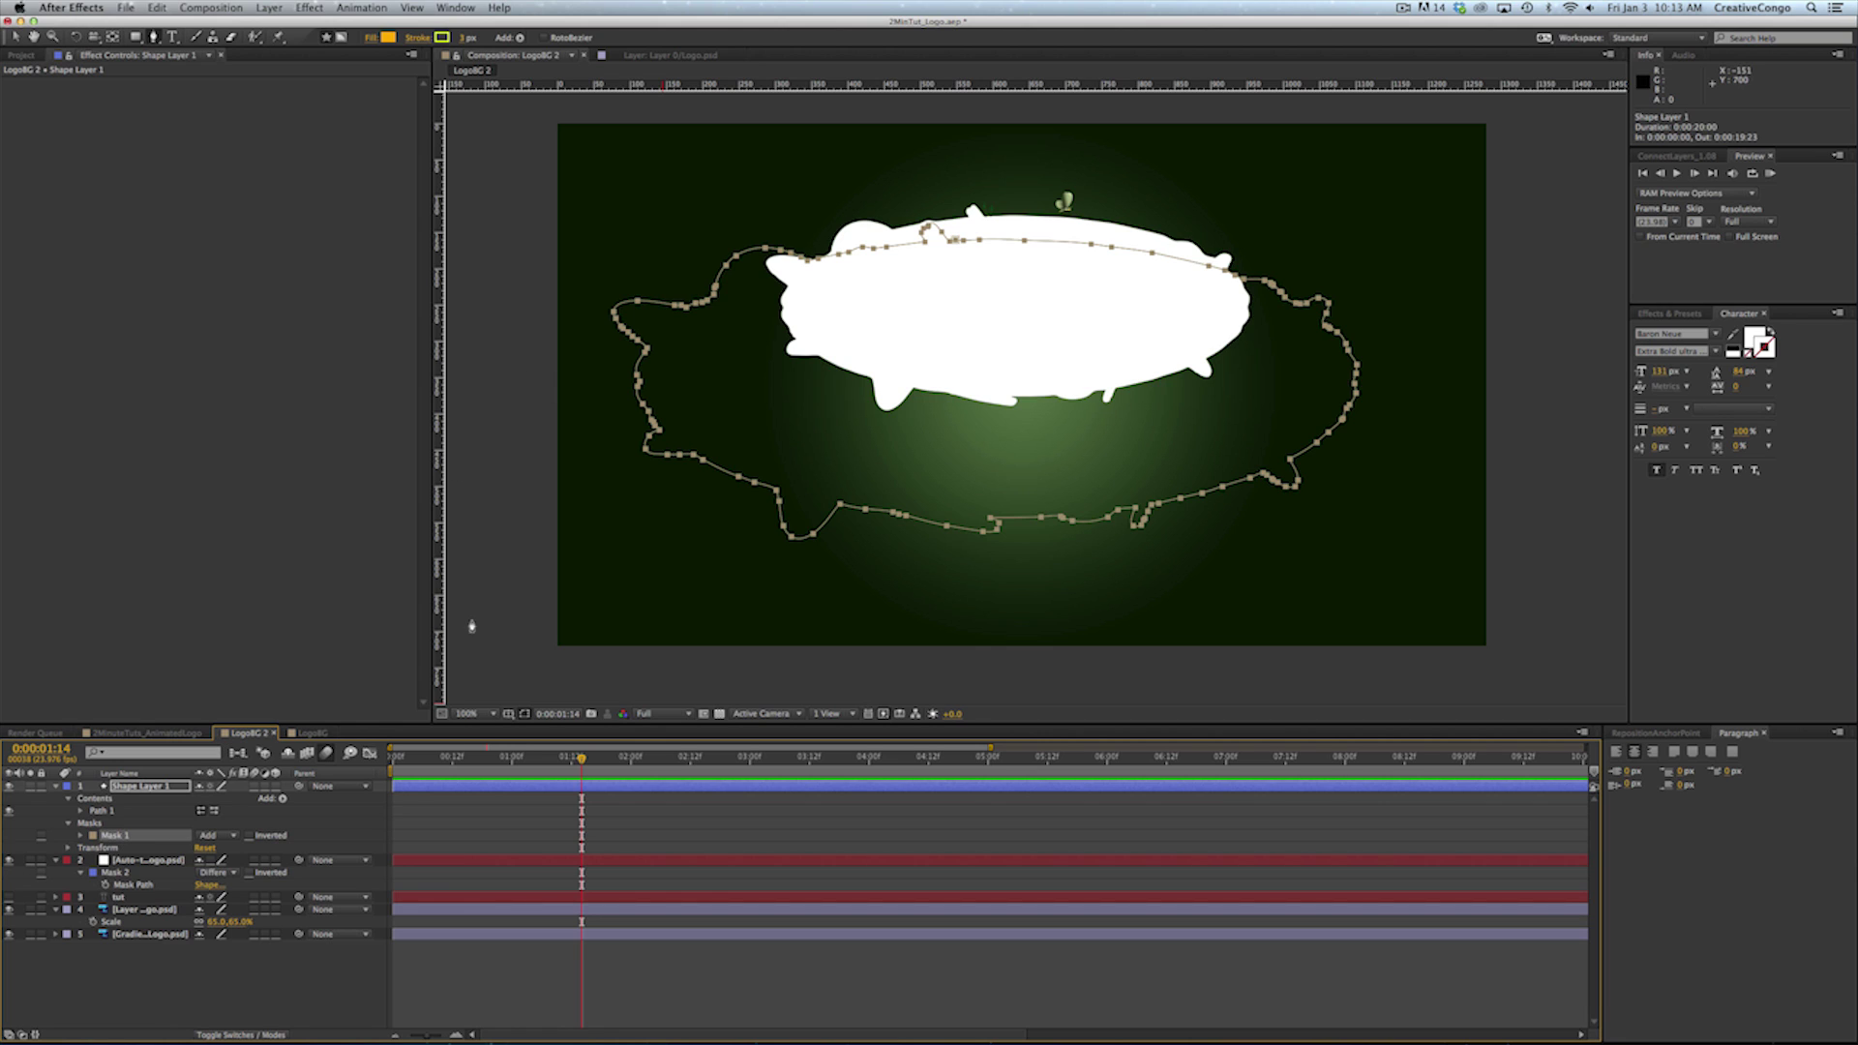
{"action": "left_click", "coordinate": [114, 835]}
{"action": "key", "text": "BackSpace"}
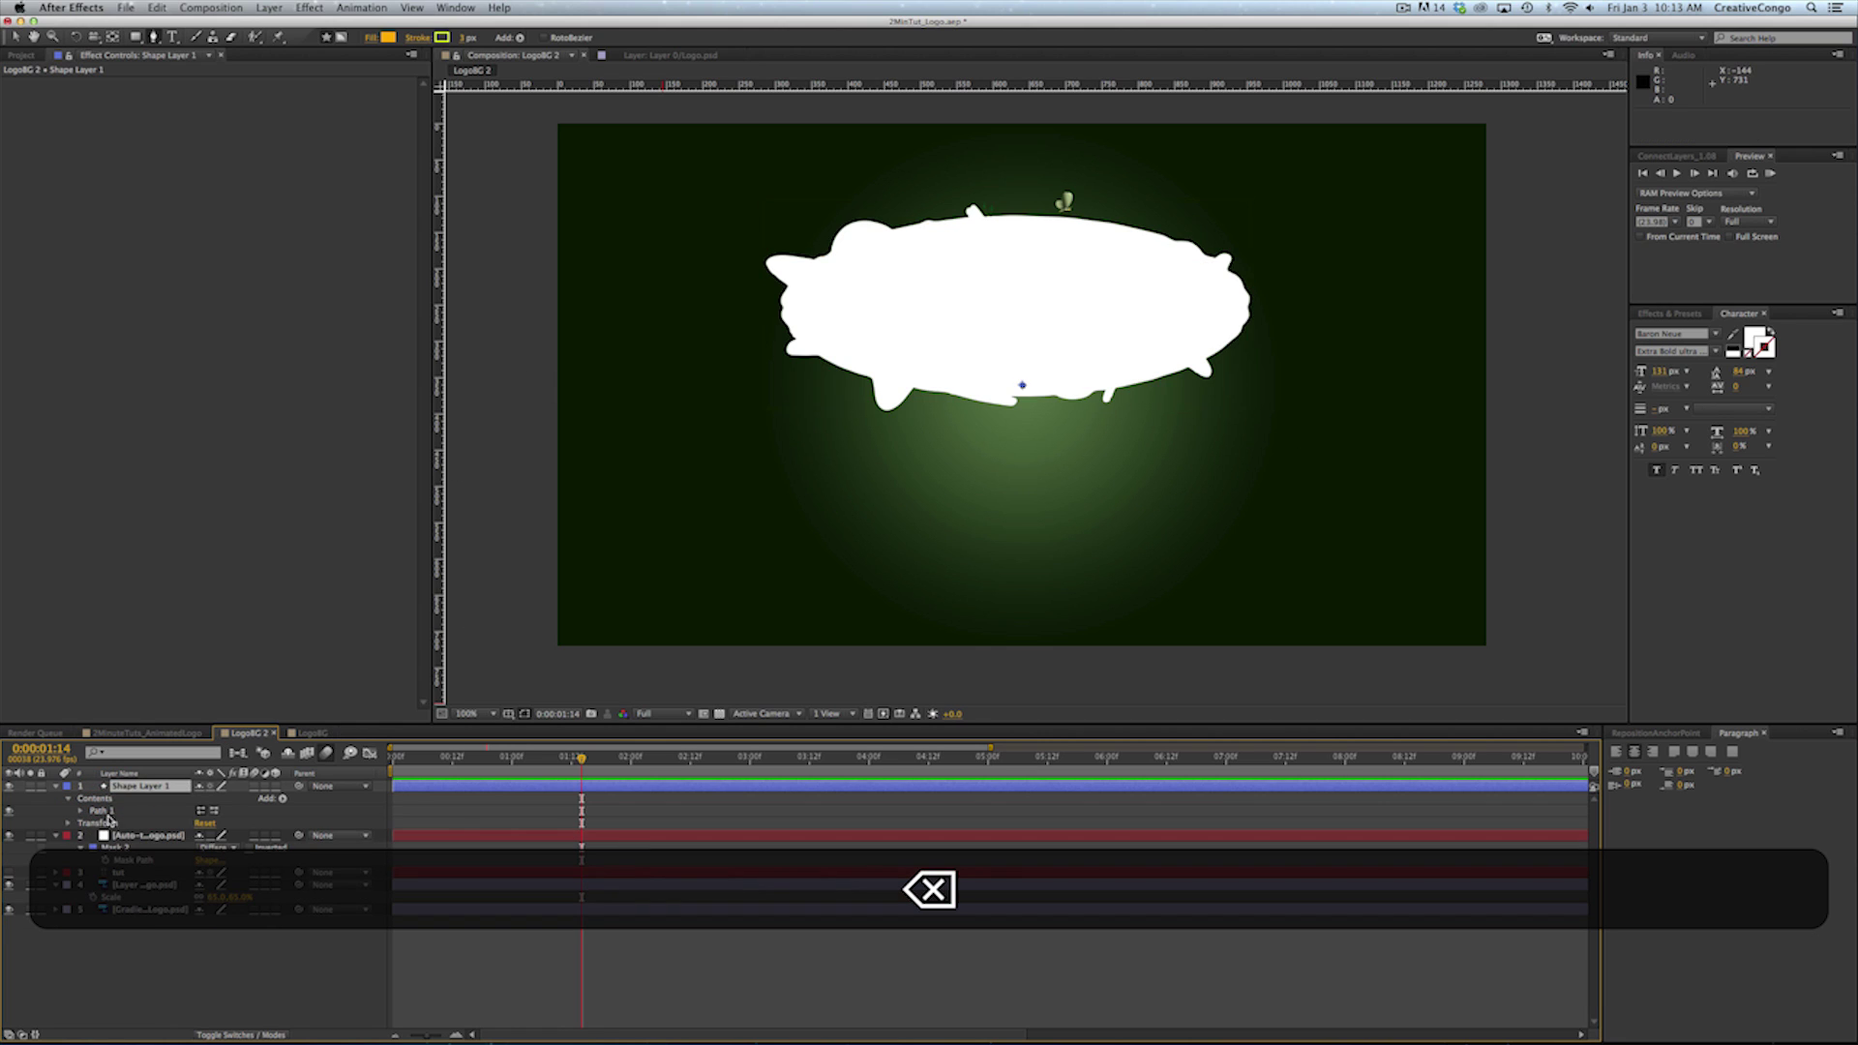
Expand Path 1 in Shape Layer 1 and paste the auto-traced layer's Mask 2 path onto its Path property
{"action": "left_click", "coordinate": [80, 811]}
{"action": "left_click", "coordinate": [115, 823]}
{"action": "left_click", "coordinate": [119, 869]}
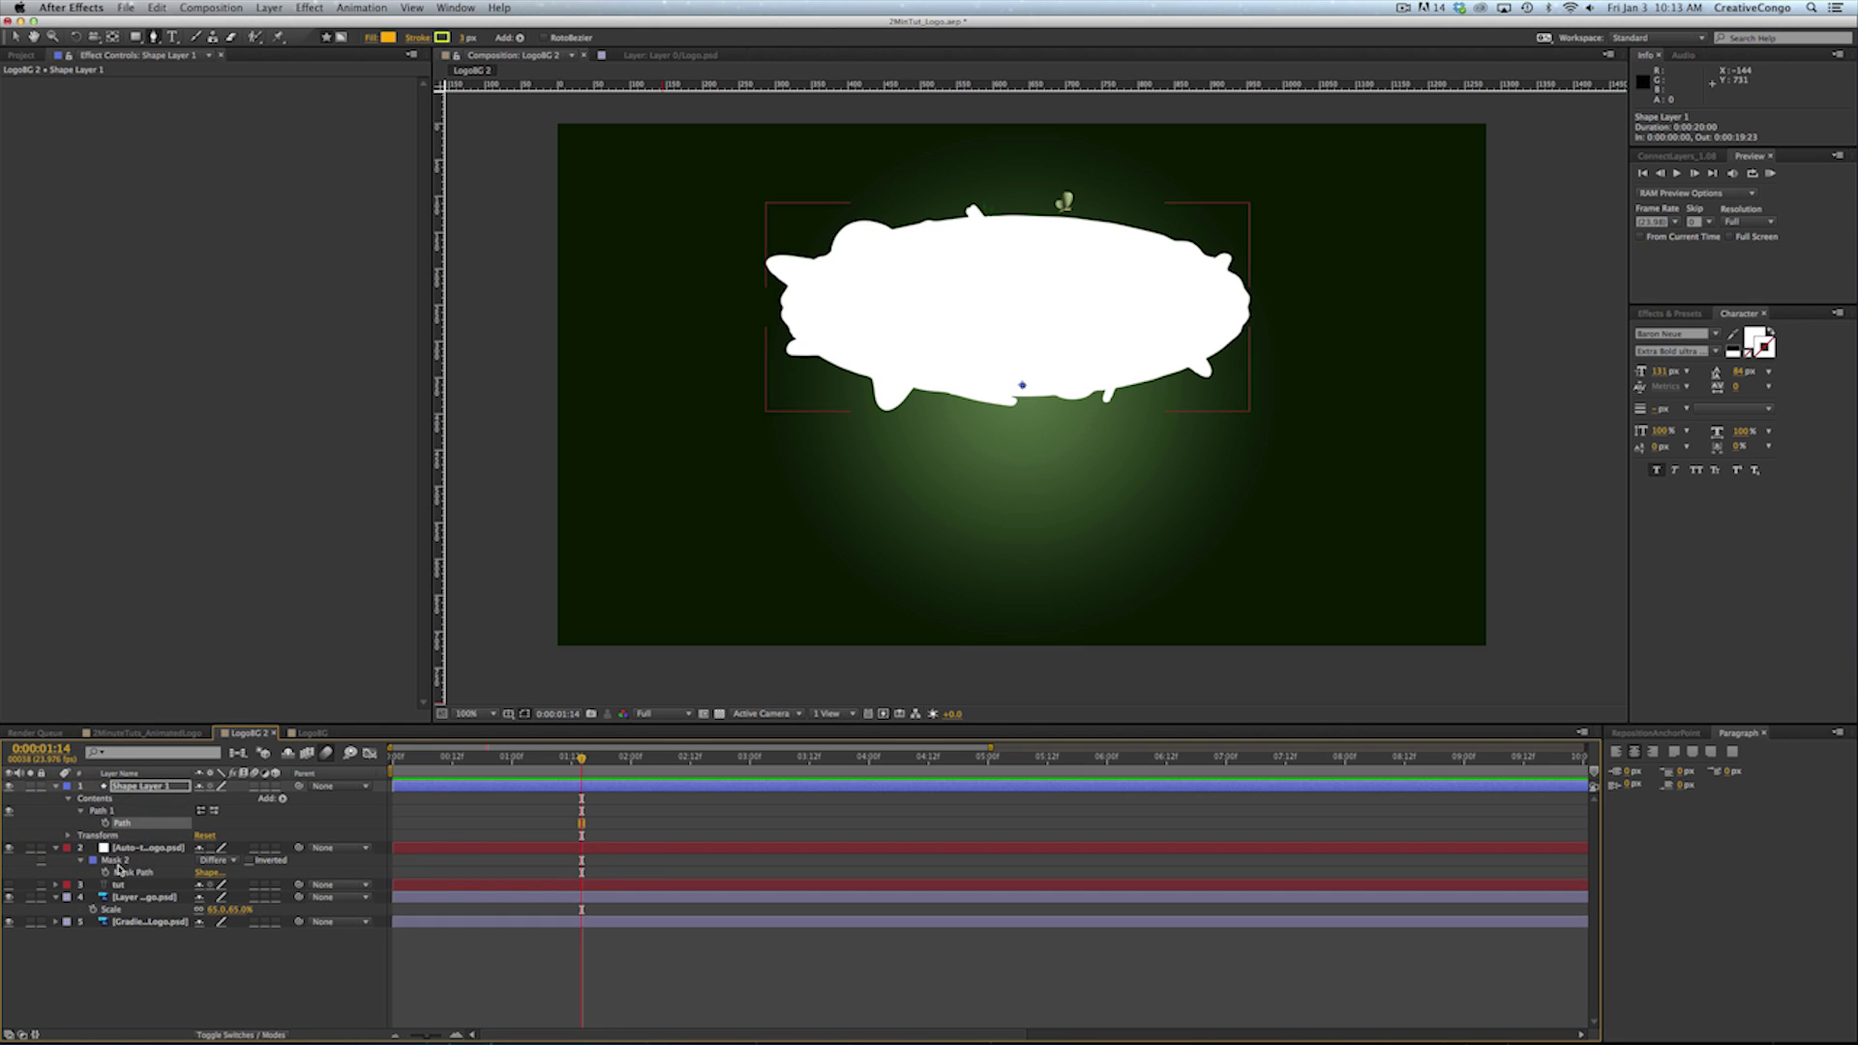
{"action": "left_click", "coordinate": [130, 874]}
{"action": "key", "text": "super+c"}
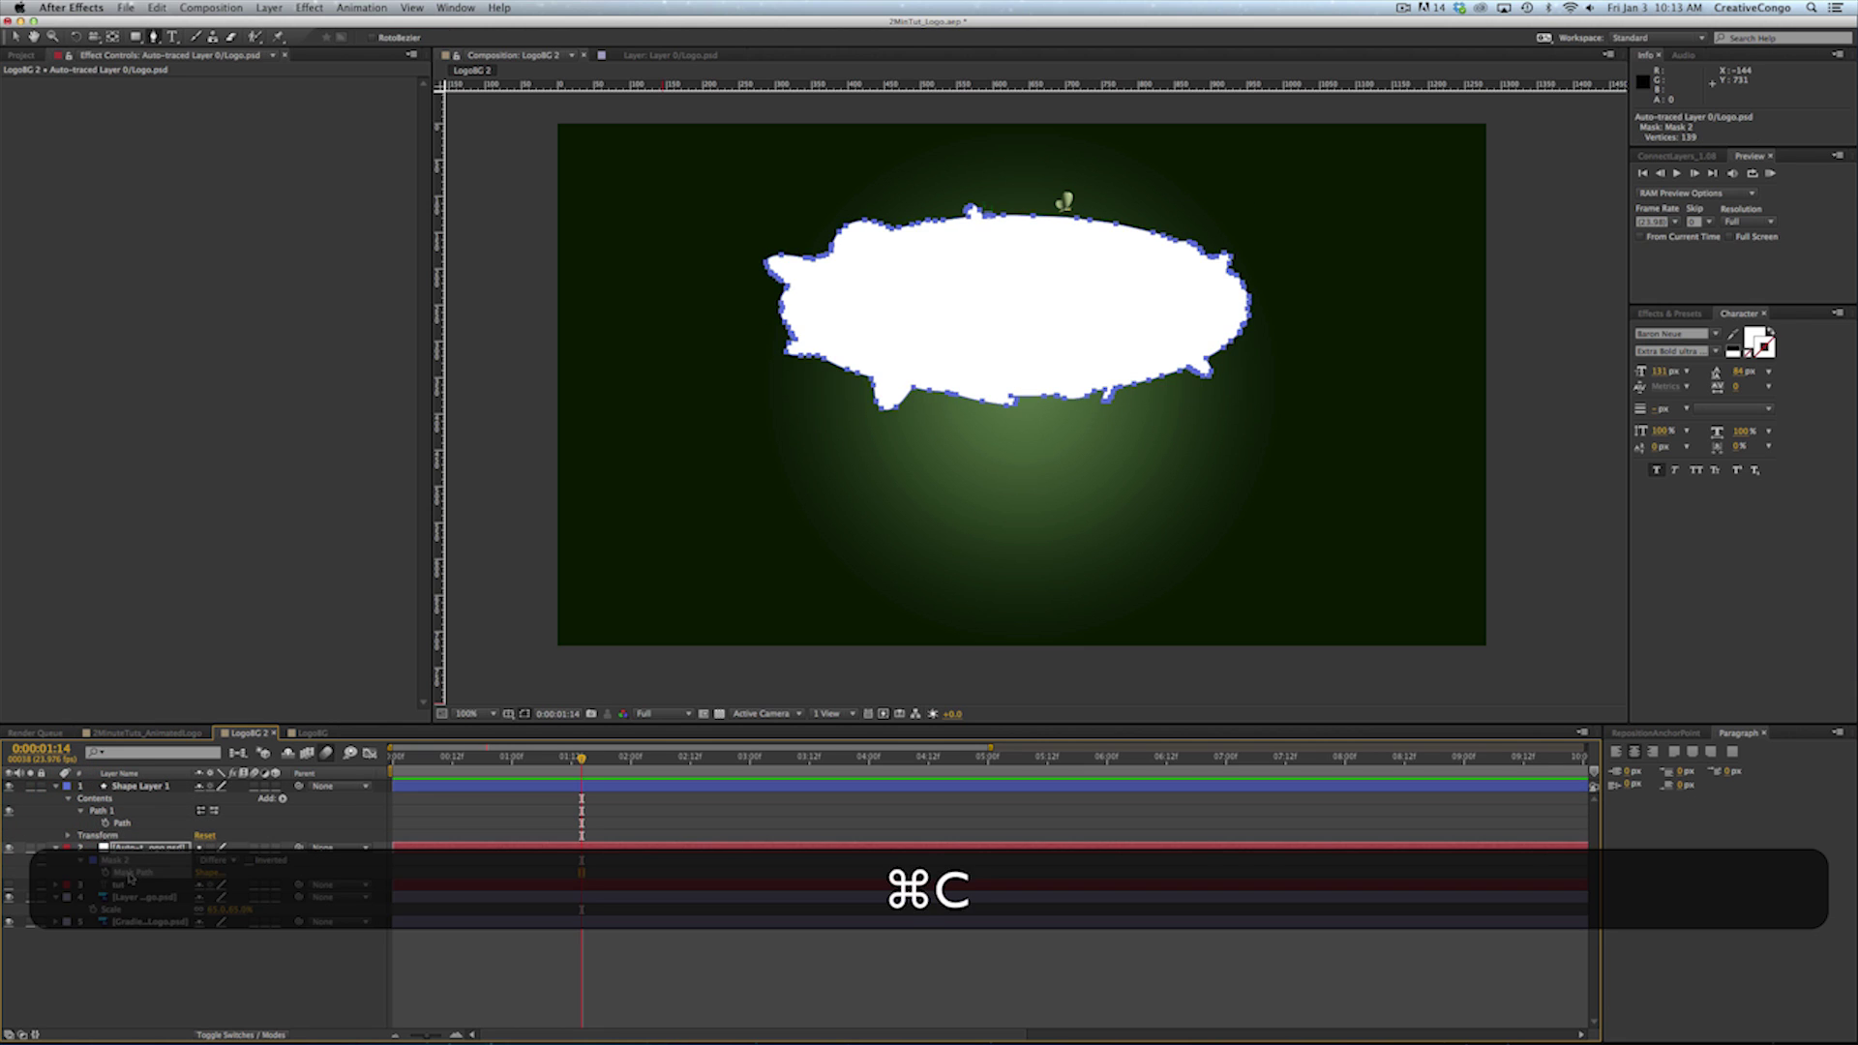
{"action": "left_click", "coordinate": [127, 825]}
{"action": "key", "text": "super+v"}
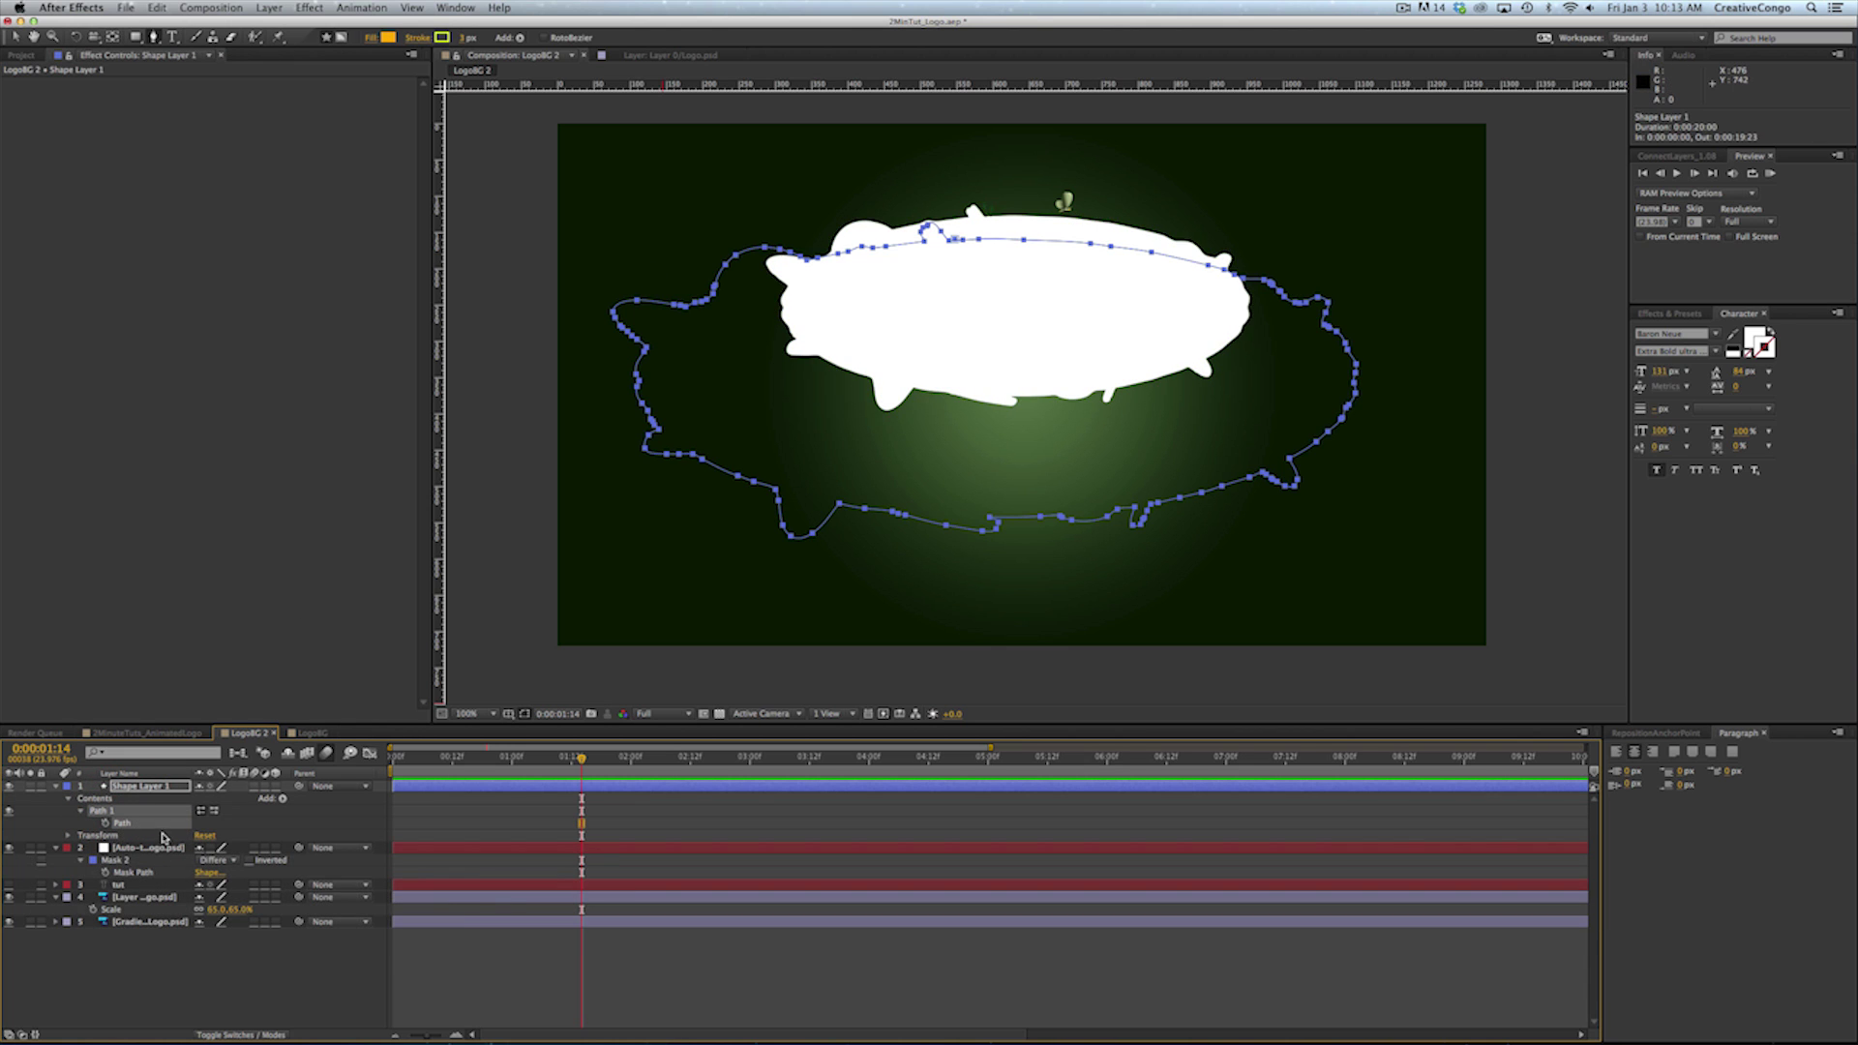
Add a stroke to the contents of Shape Layer 1 and set its width to 7 px
{"action": "left_click", "coordinate": [158, 851]}
{"action": "left_click", "coordinate": [140, 785]}
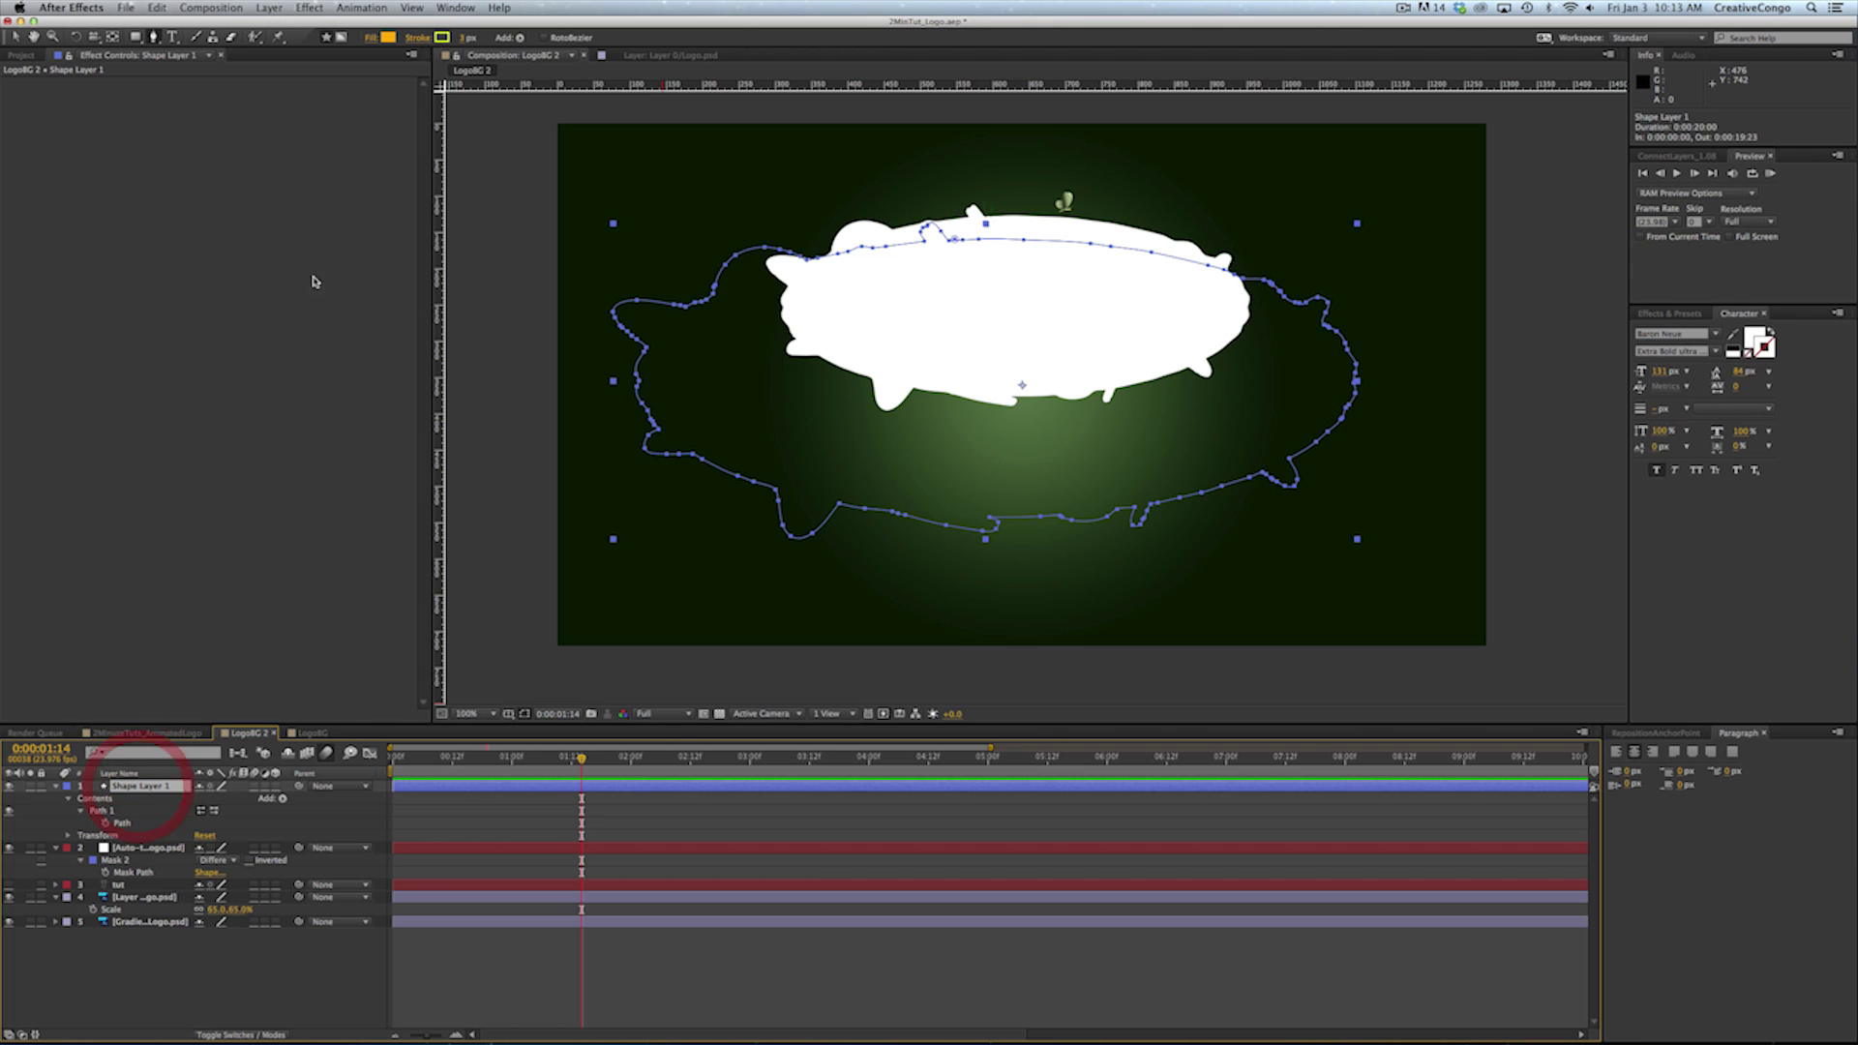
{"action": "left_click", "coordinate": [467, 40]}
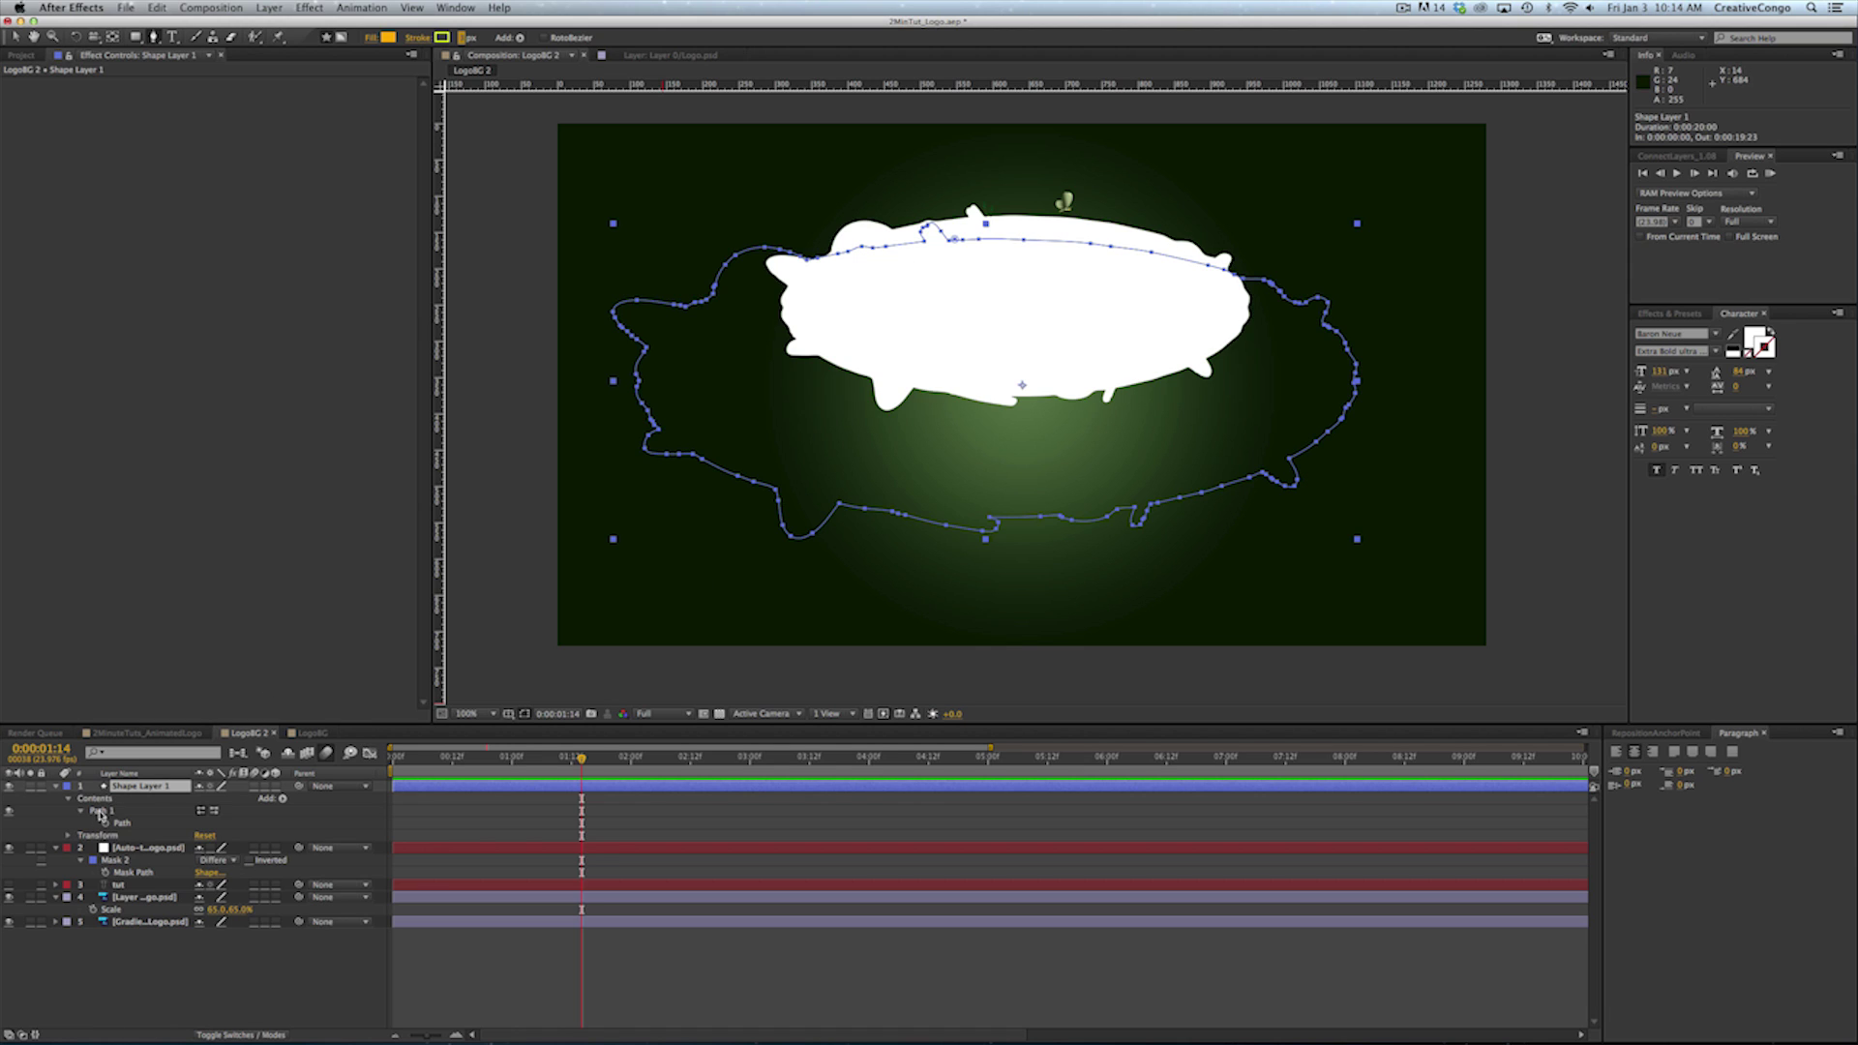
{"action": "left_click", "coordinate": [116, 786]}
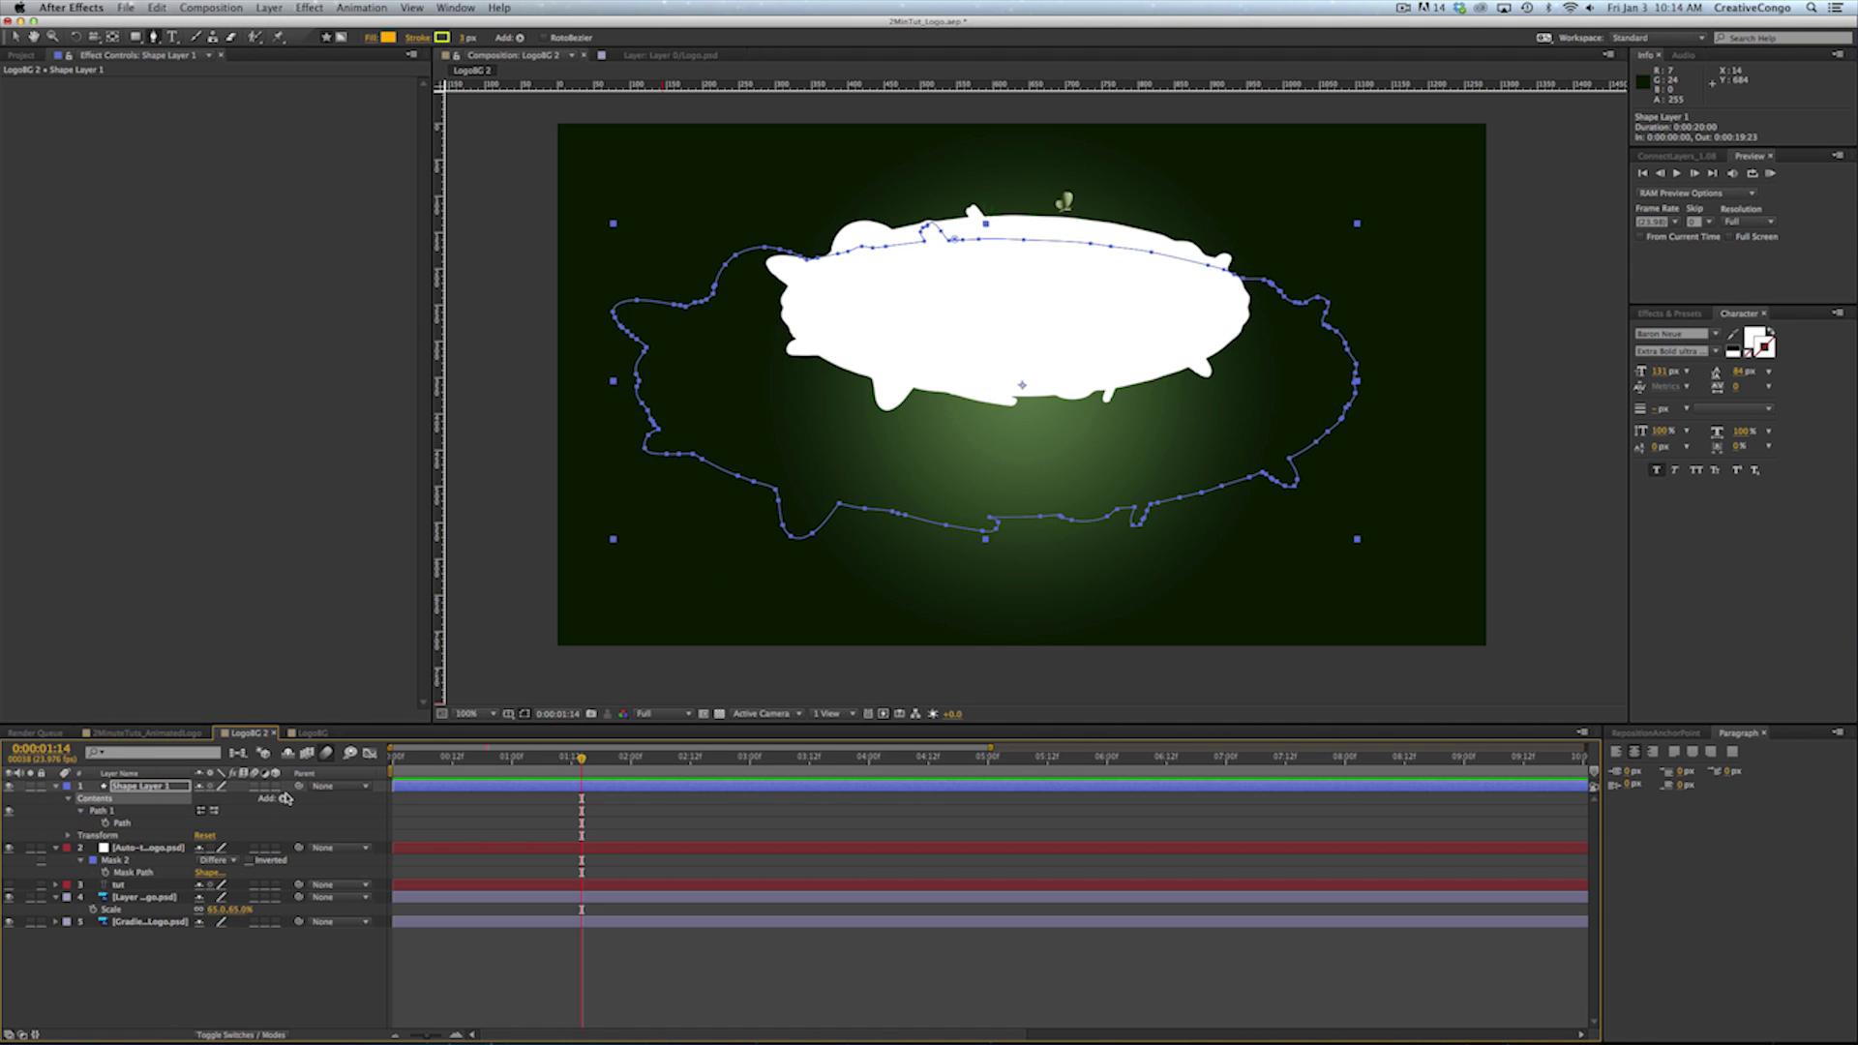
{"action": "left_click", "coordinate": [283, 800]}
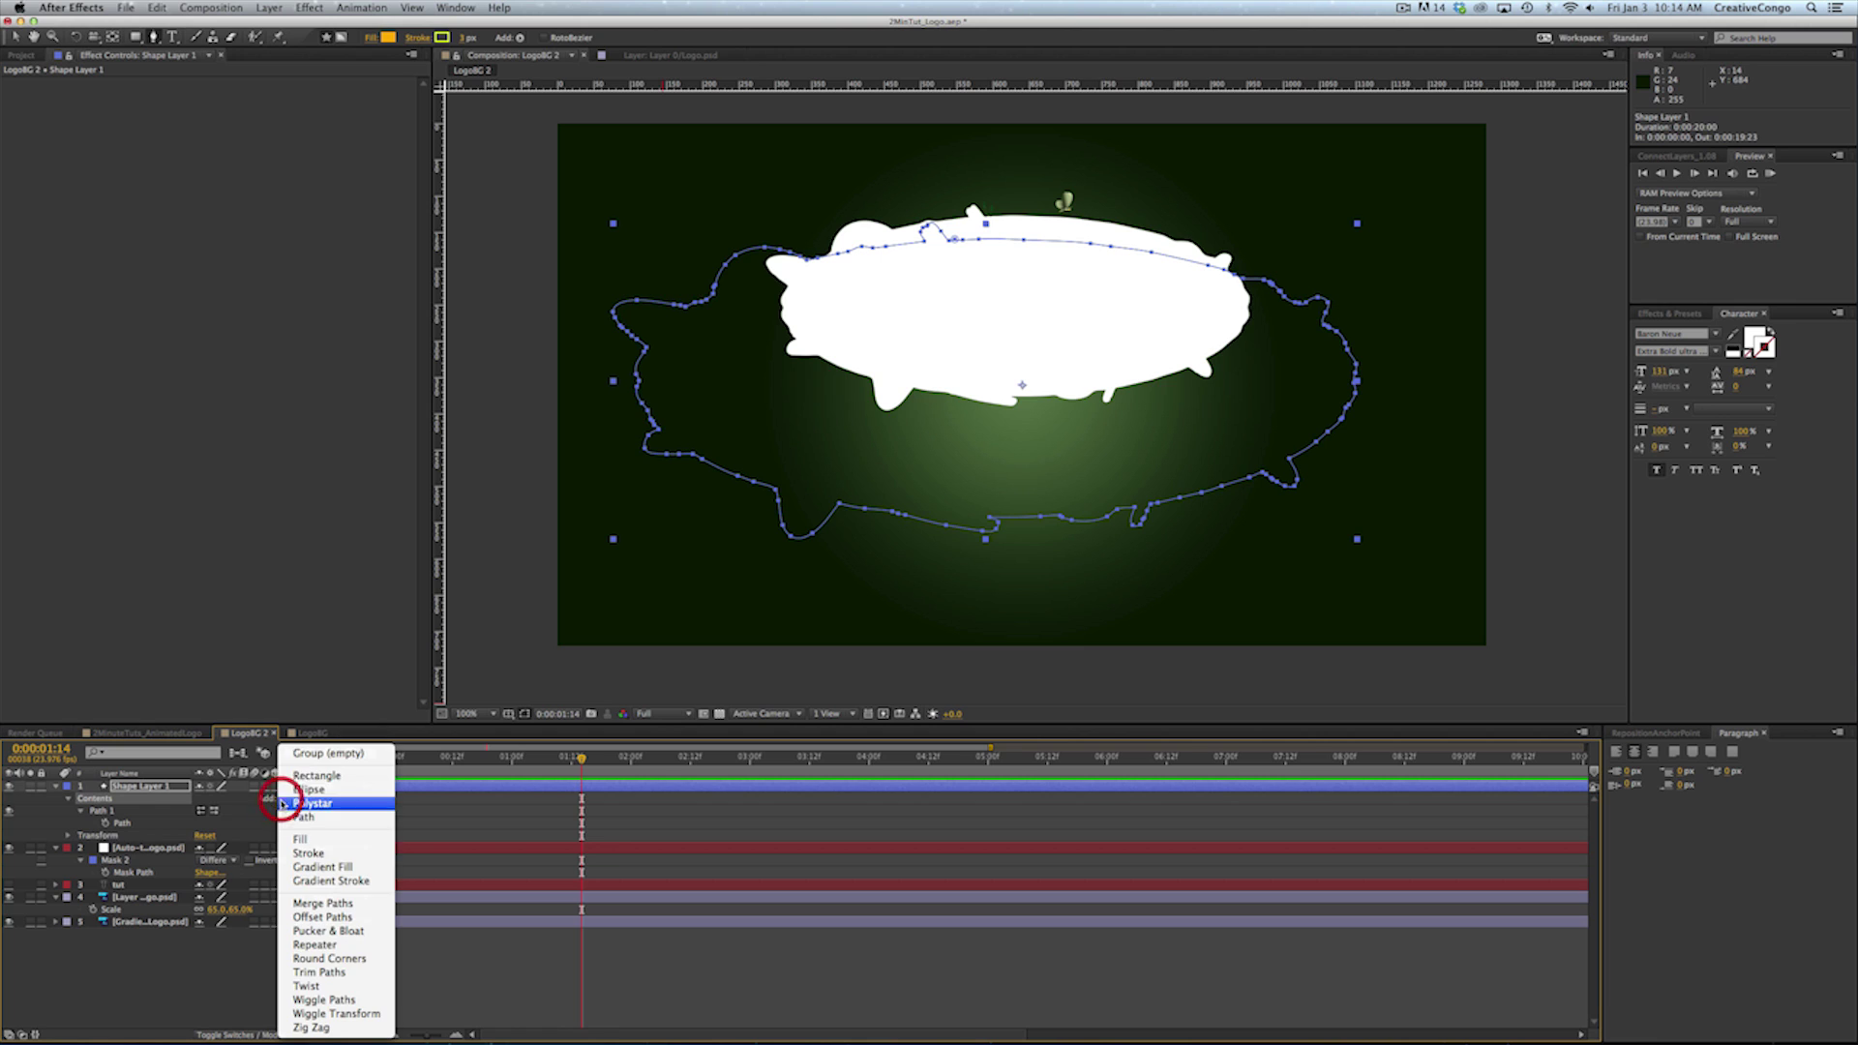
{"action": "left_click", "coordinate": [308, 854]}
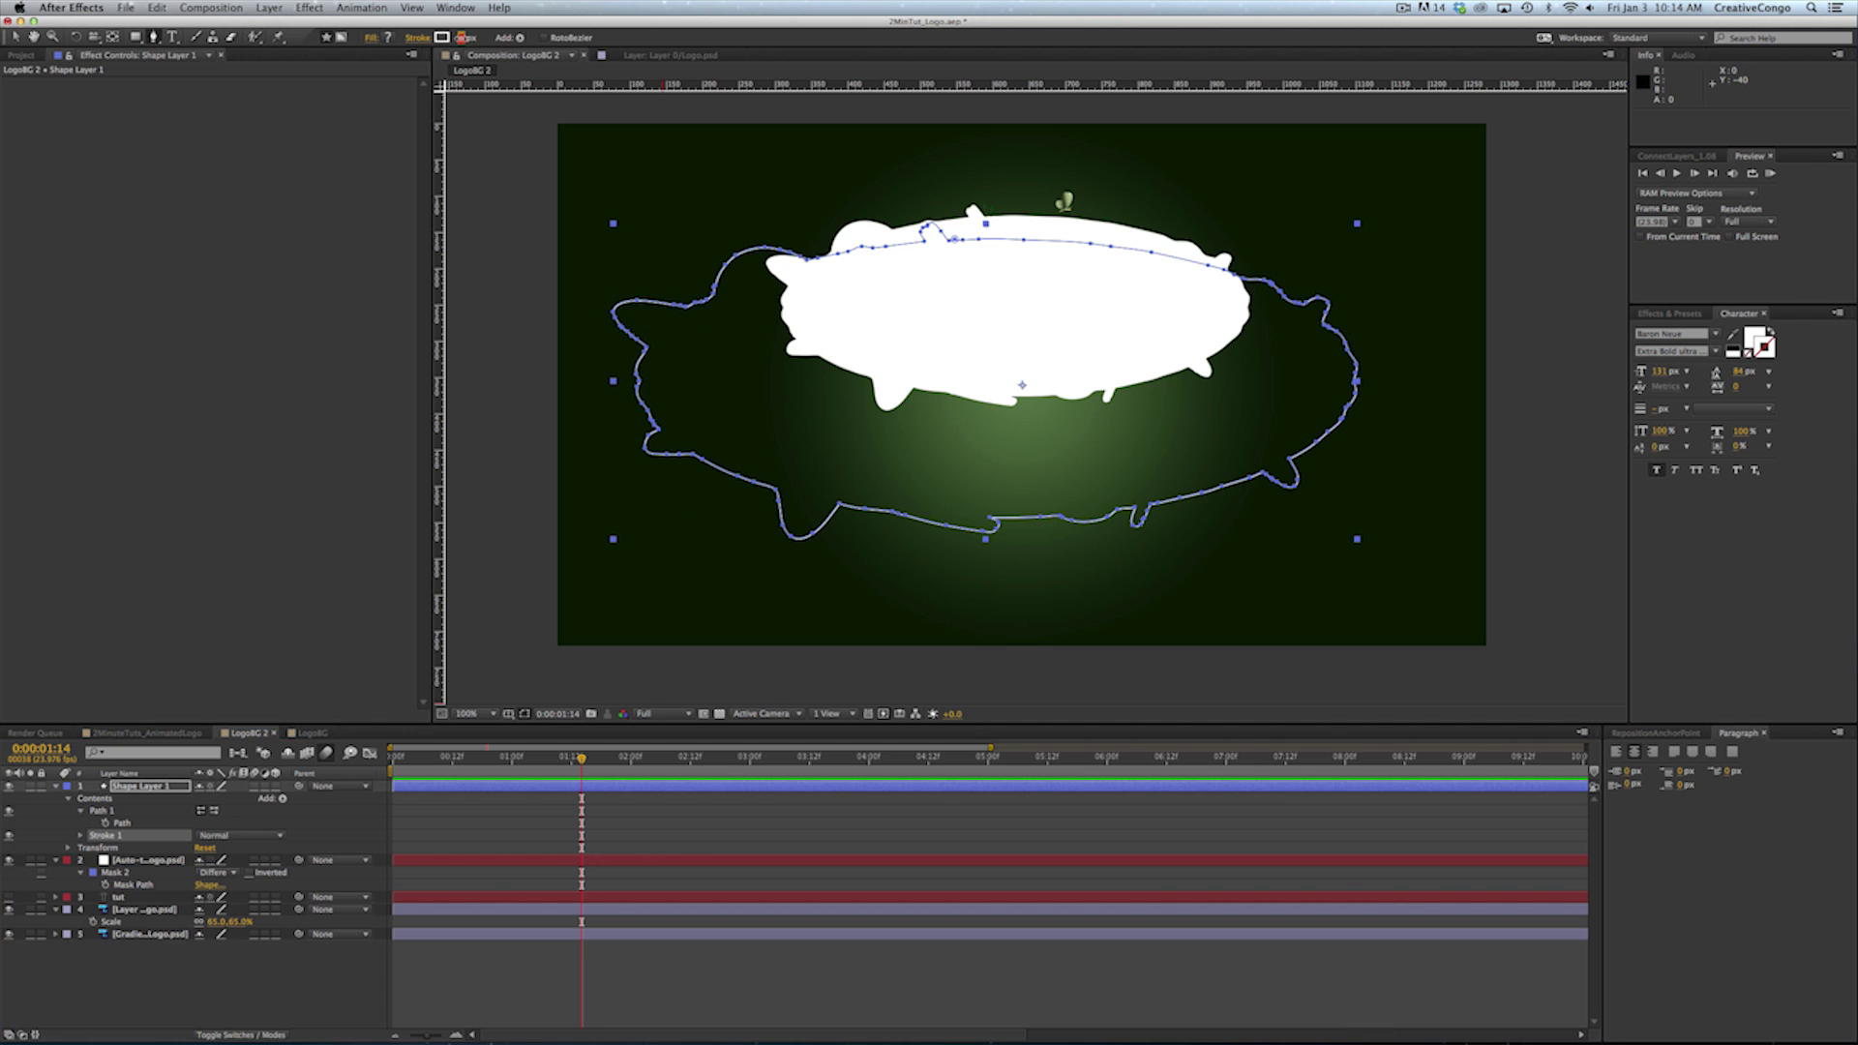
{"action": "mouse_move", "coordinate": [466, 38]}
{"action": "left_mouse_down"}
{"action": "mouse_move", "coordinate": [526, 43]}
{"action": "mouse_move", "coordinate": [477, 48]}
{"action": "left_mouse_up"}
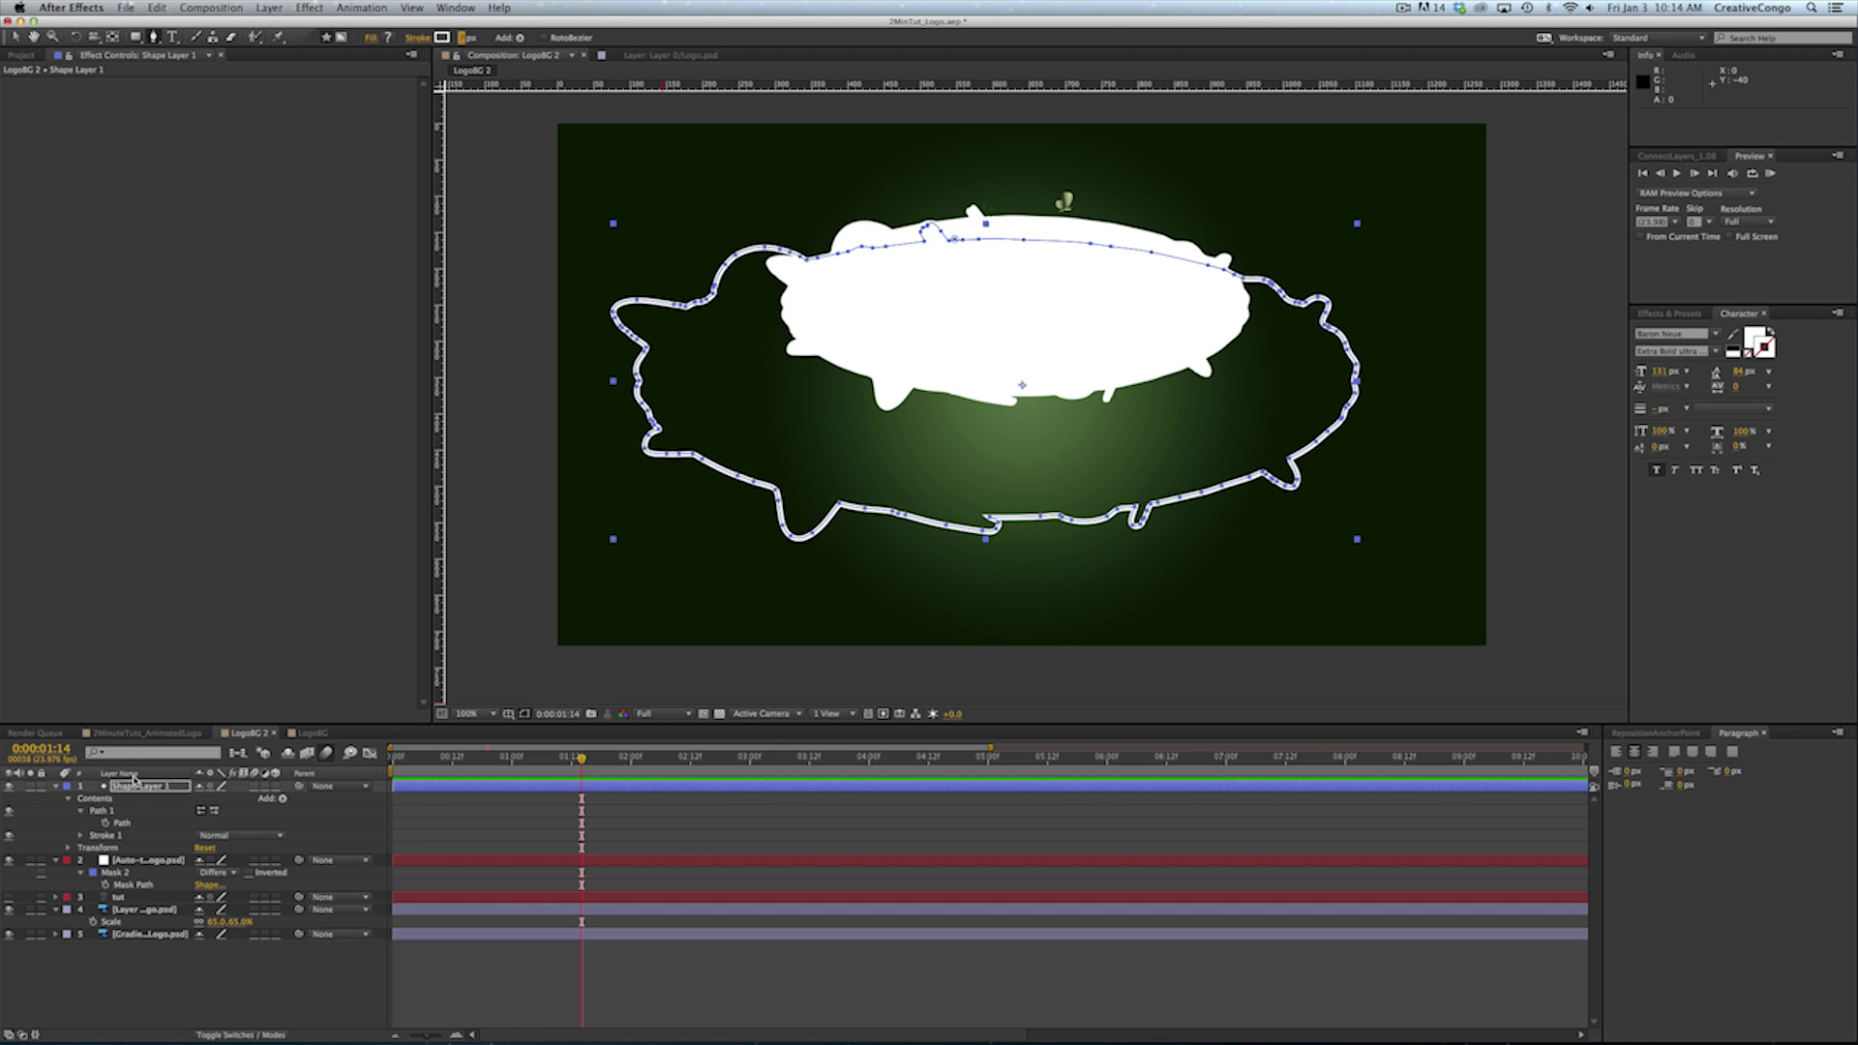
Change the stroke colour of Shape Layer 1 to a bright yellow-green
{"action": "left_click", "coordinate": [132, 784]}
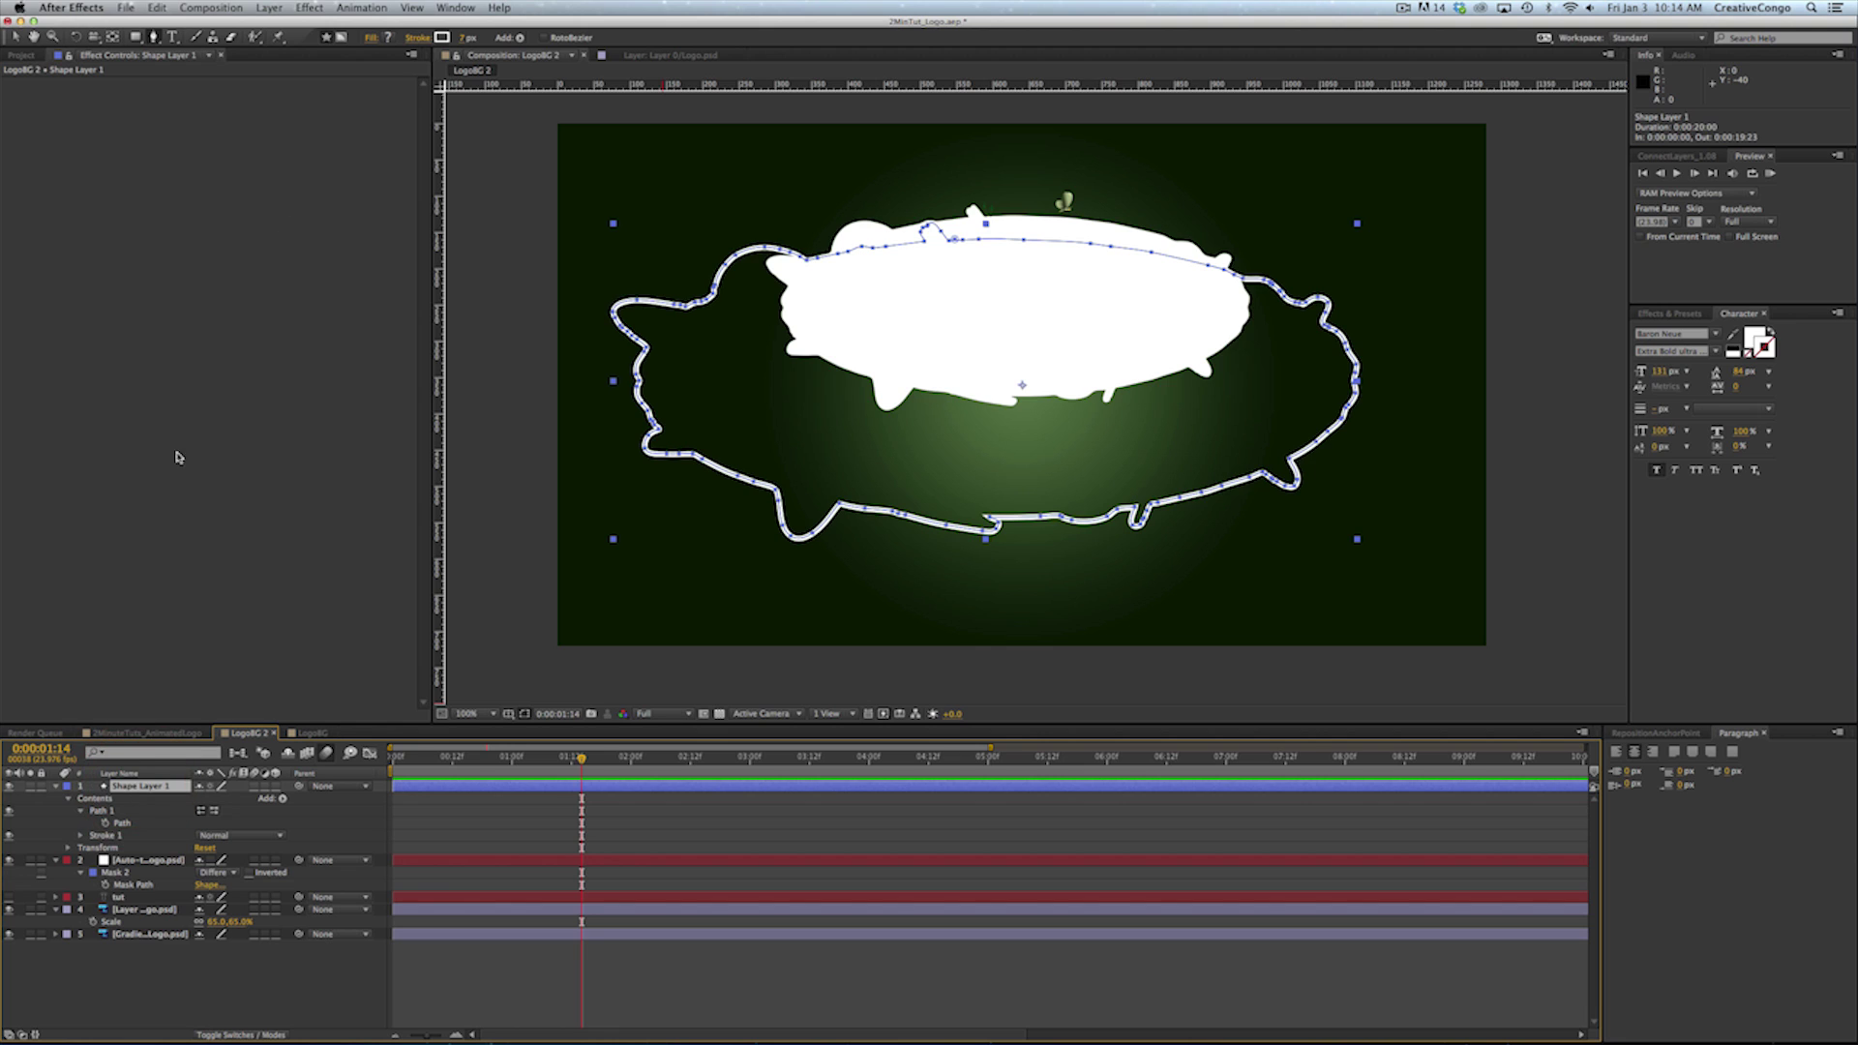
{"action": "left_click", "coordinate": [442, 38]}
{"action": "left_click_drag", "start_coordinate": [355, 639], "coordinate": [356, 610]}
{"action": "left_click", "coordinate": [328, 460]}
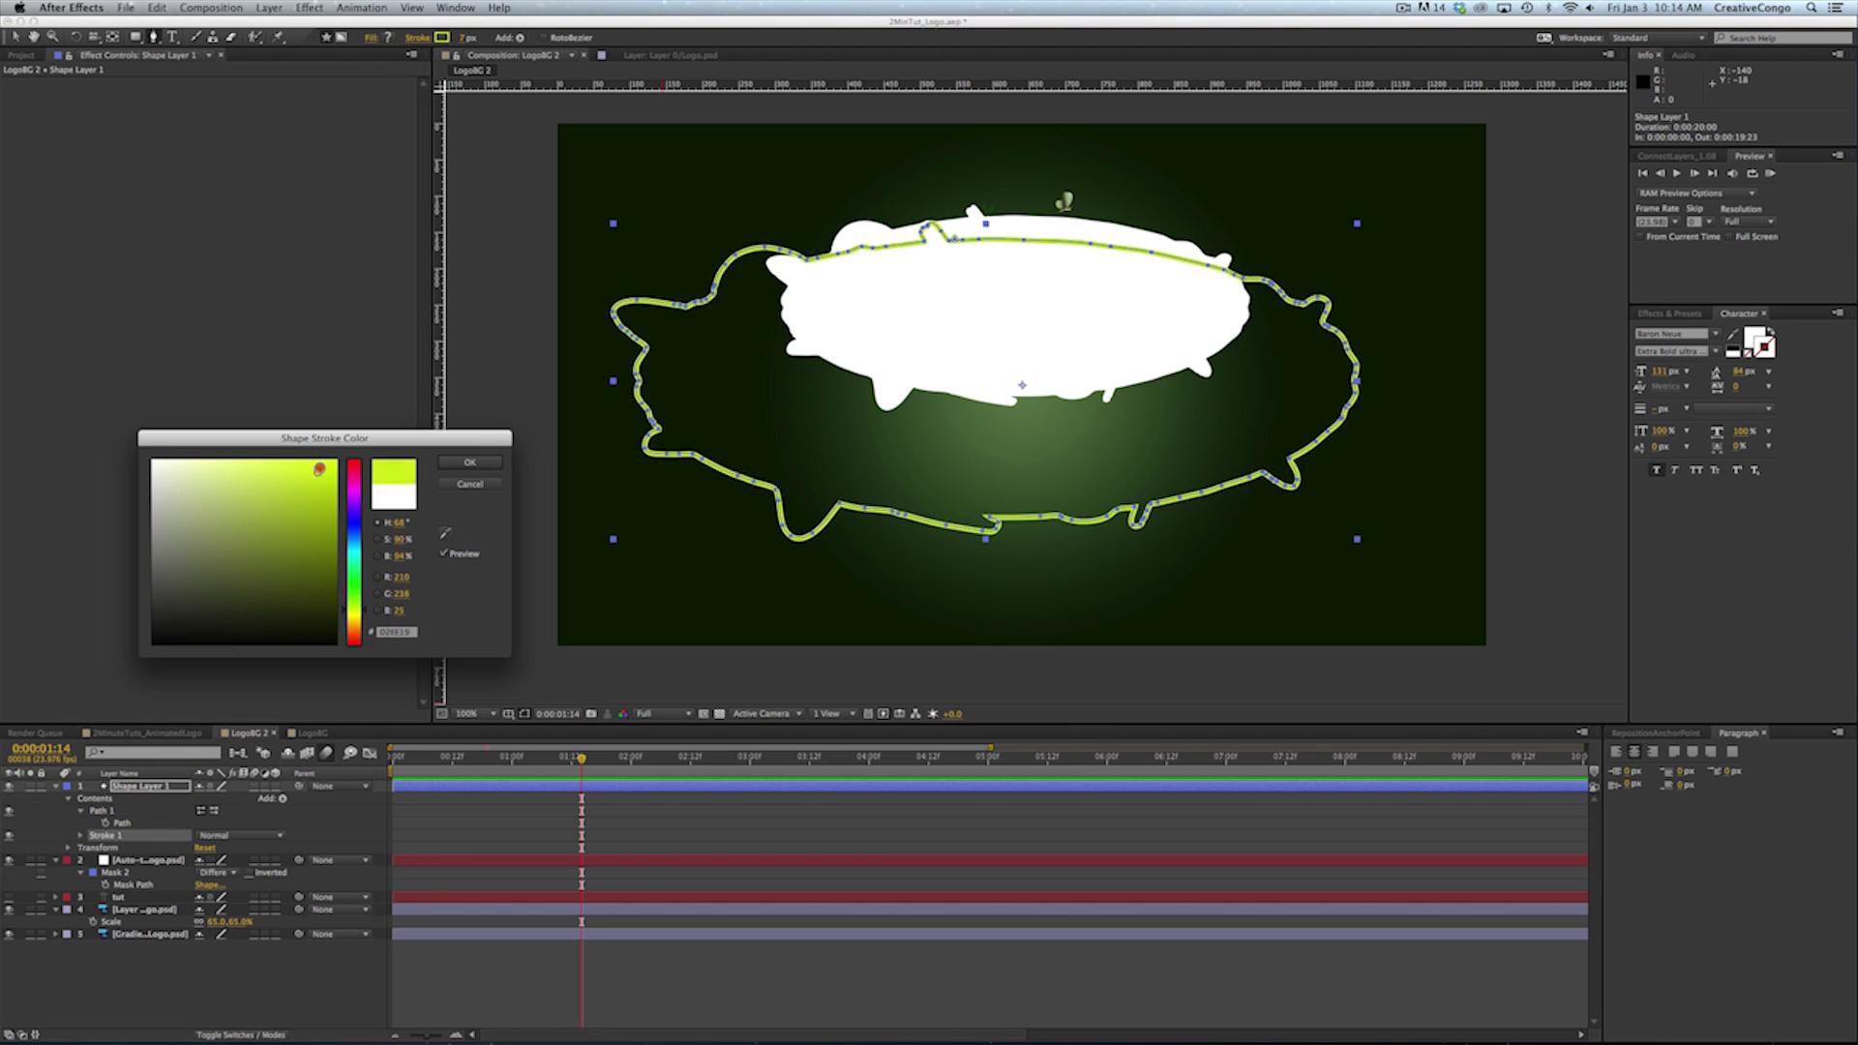
{"action": "left_click", "coordinate": [459, 464]}
Reveal the Scale property of Shape Layer 1 and reduce the outline uniformly to about 76%
{"action": "left_click", "coordinate": [148, 786]}
{"action": "key", "text": "s"}
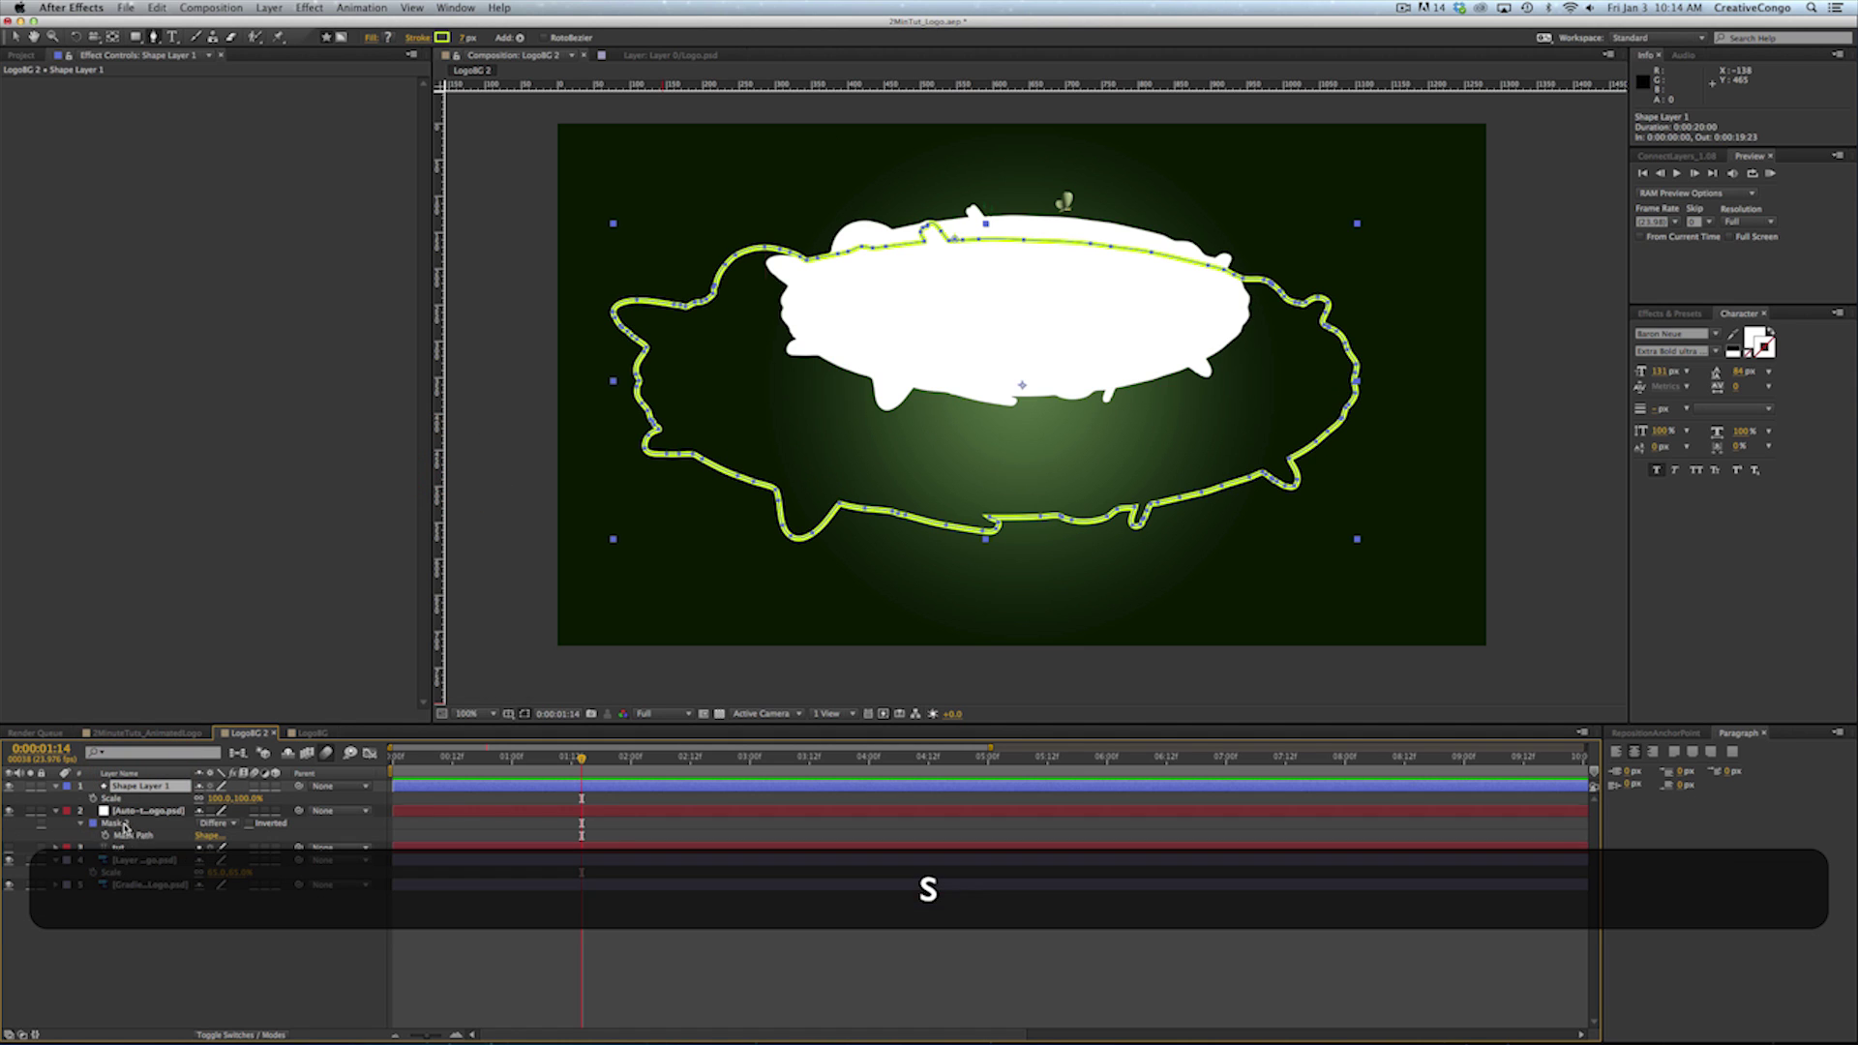
{"action": "left_click_drag", "start_coordinate": [215, 799], "coordinate": [181, 815]}
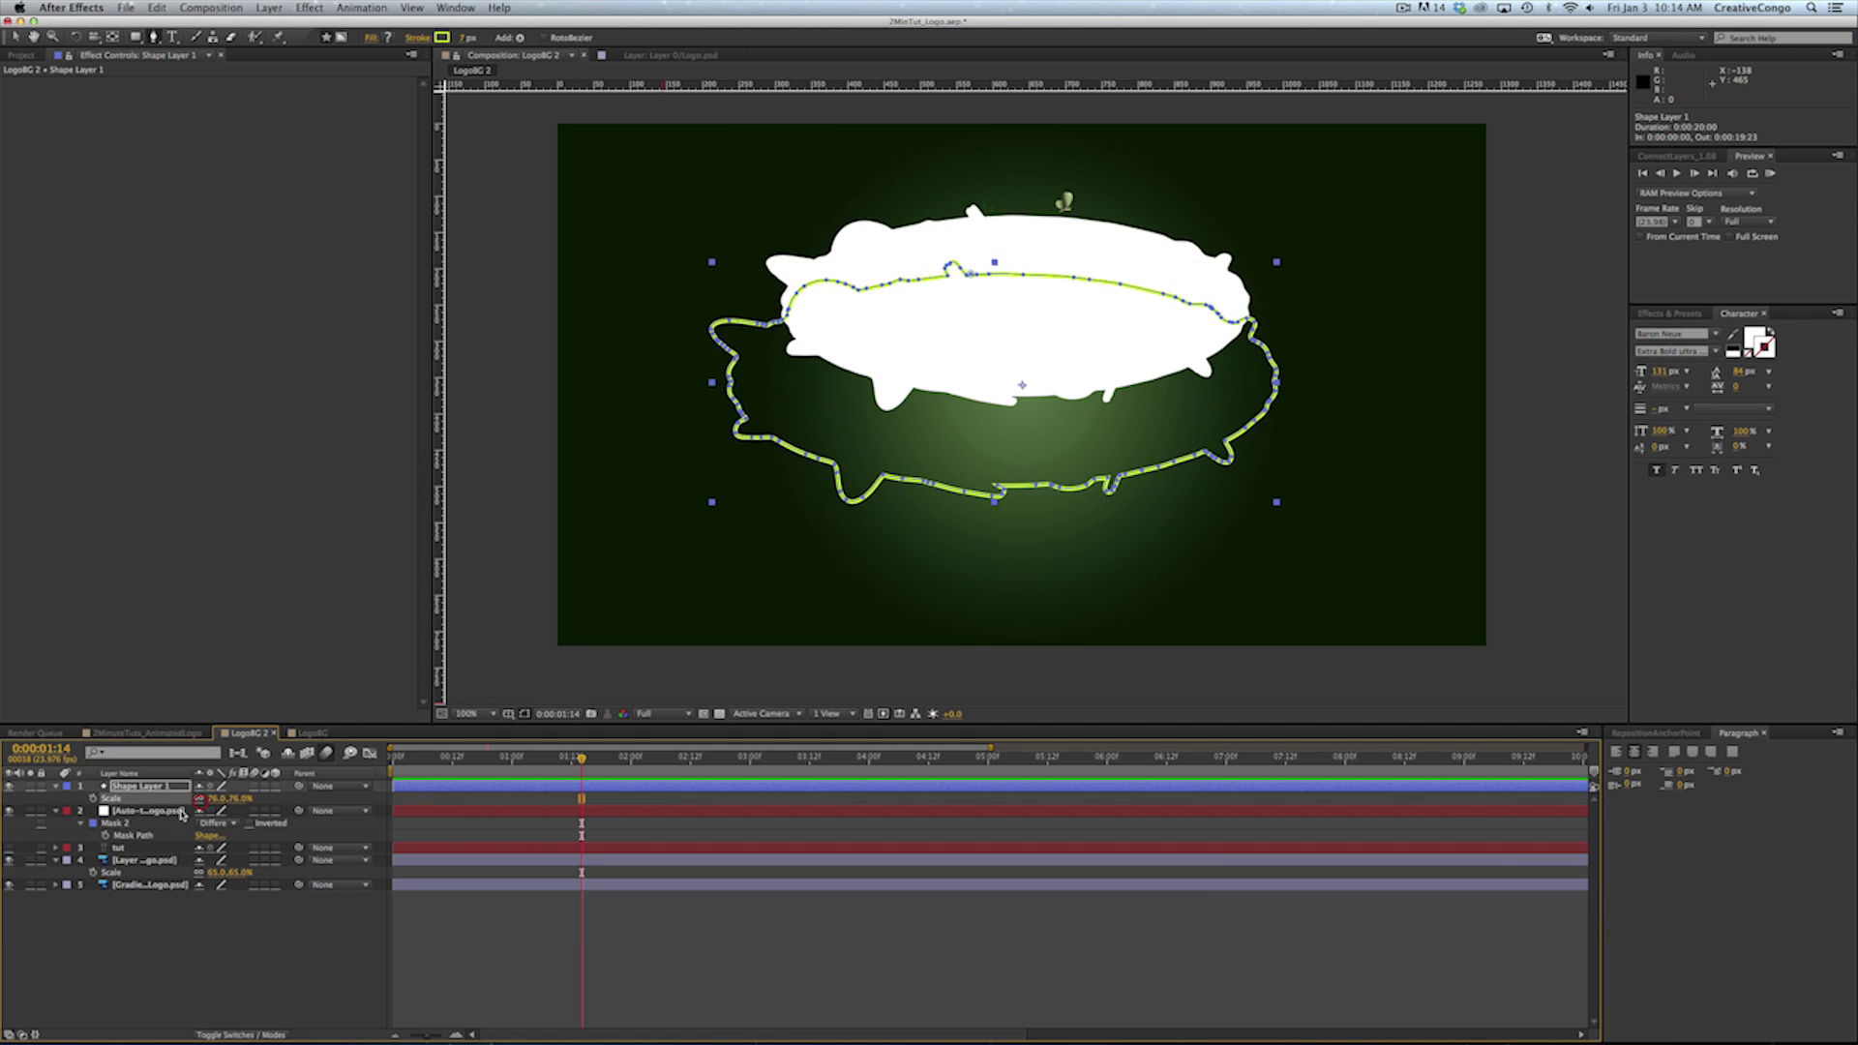
Hide the auto-traced logo layer and deselect it
{"action": "left_click", "coordinate": [131, 813]}
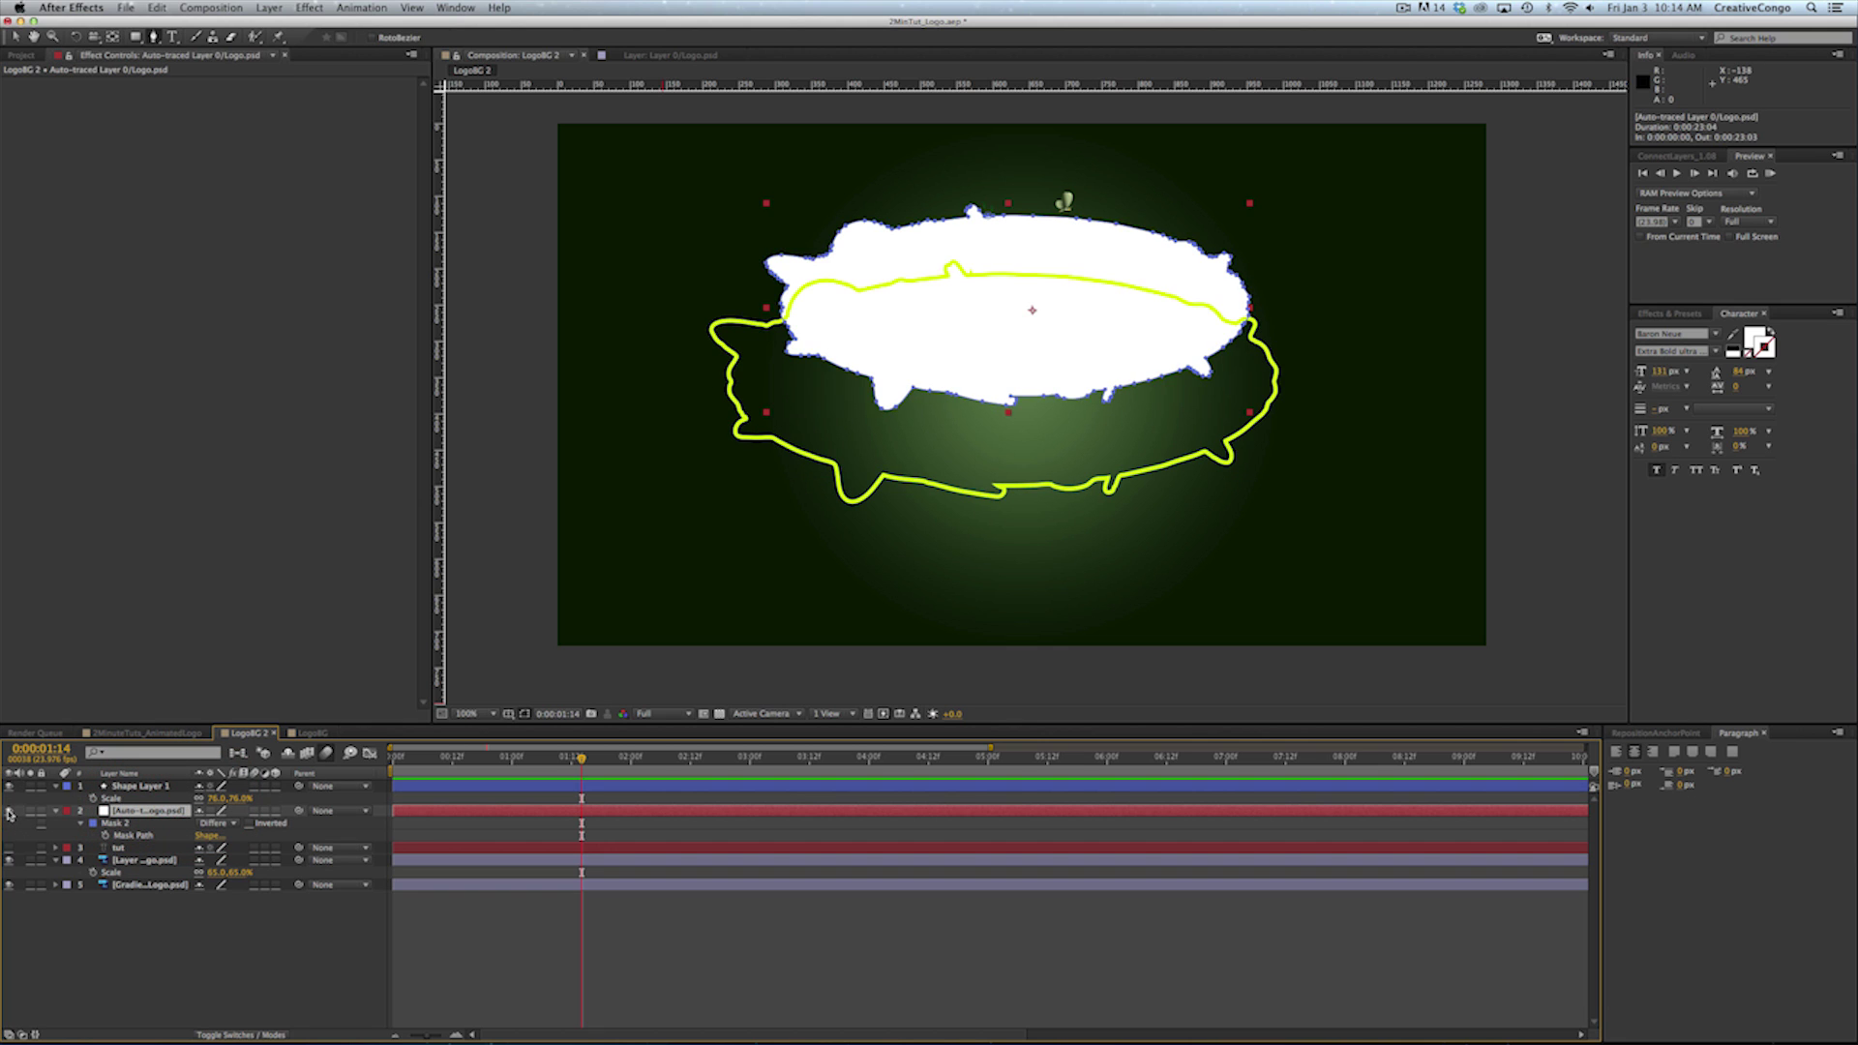
{"action": "left_click", "coordinate": [8, 813]}
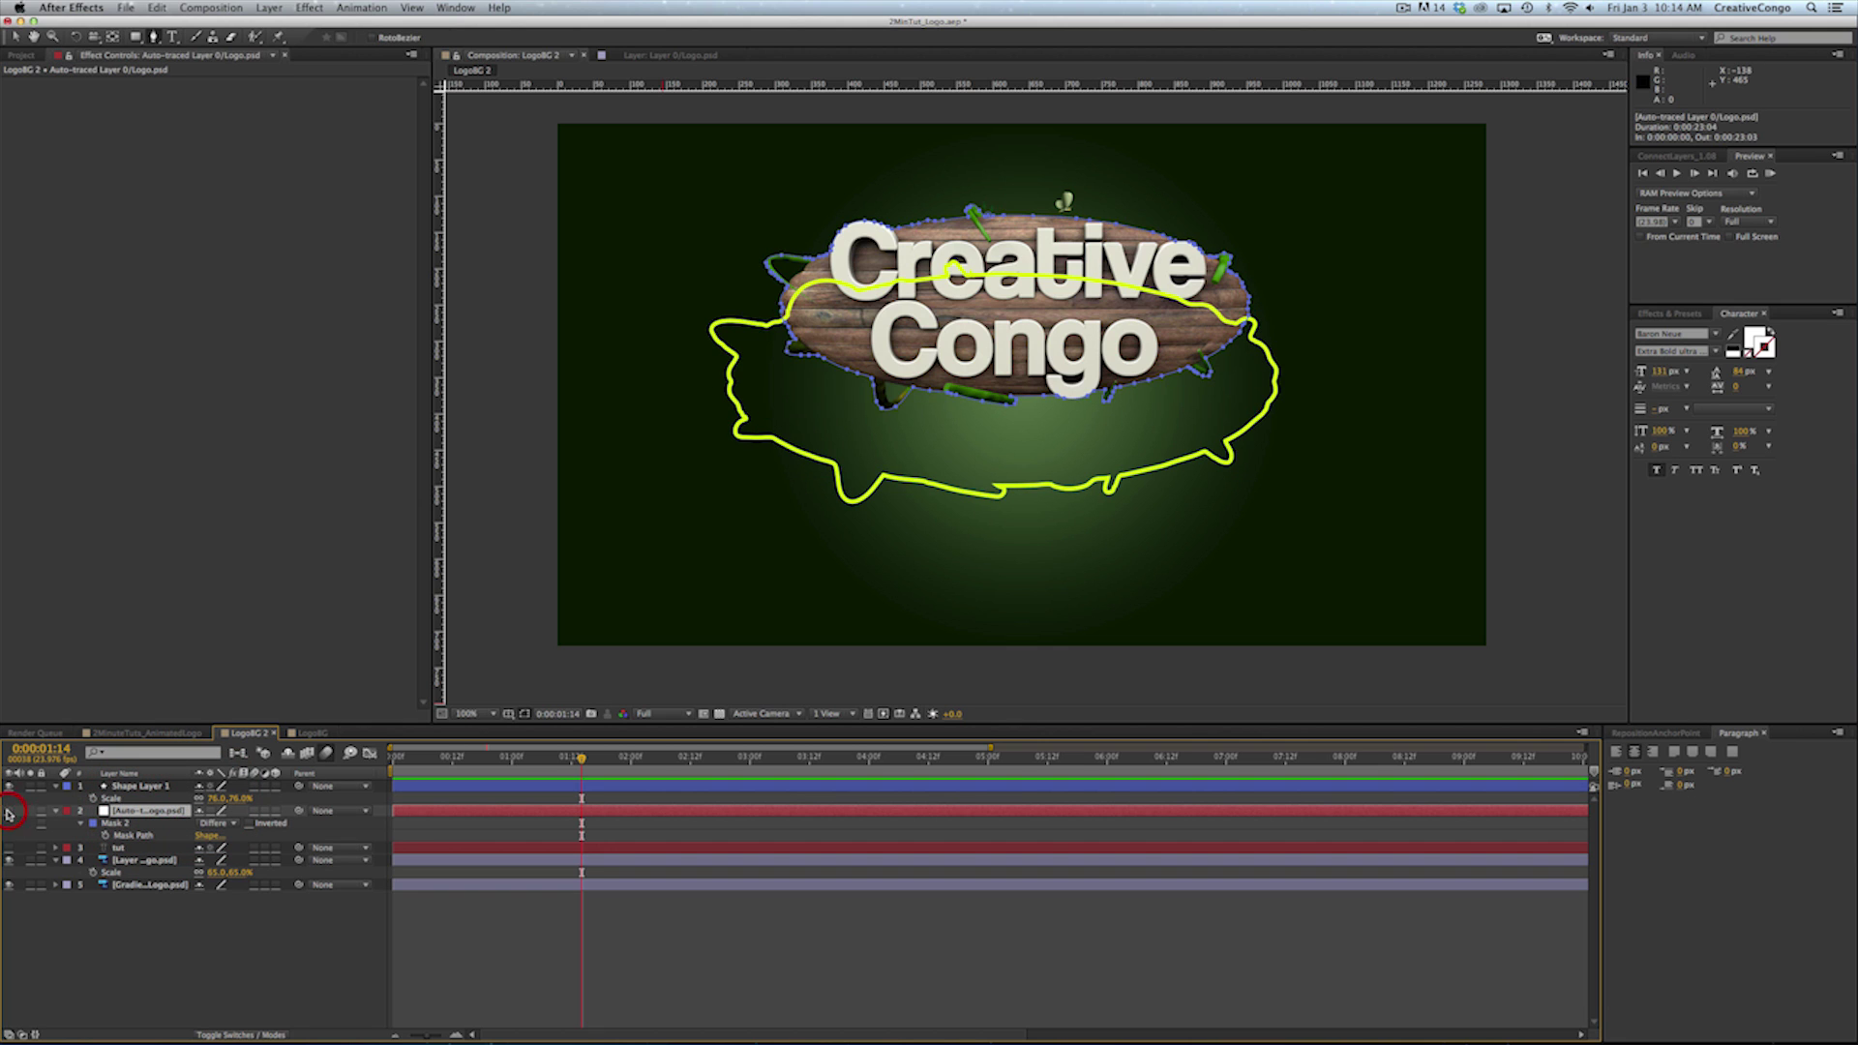
{"action": "left_click", "coordinate": [174, 945]}
Move the stroke outline over the Creative Congo logo at position 656, 255 and scale it to 68% so it surrounds the logo
{"action": "left_click", "coordinate": [140, 786]}
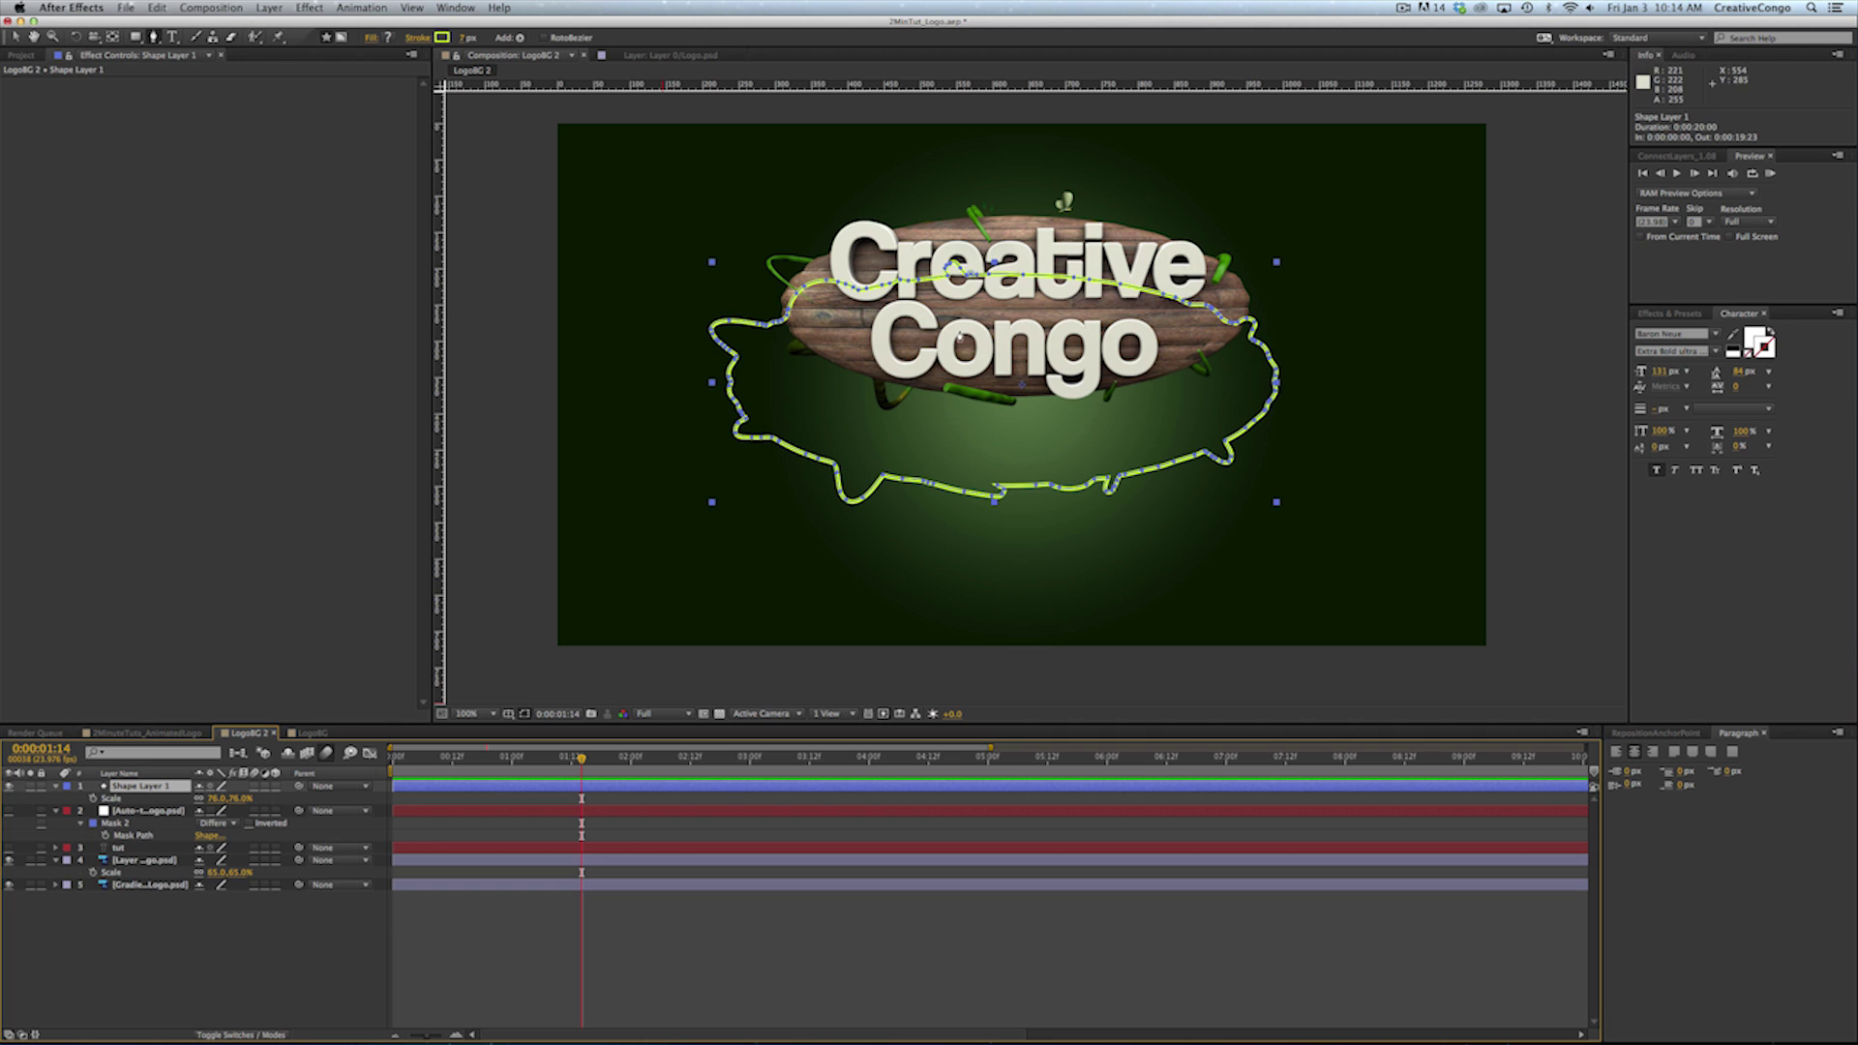
{"action": "key", "text": "v"}
{"action": "left_click_drag", "start_coordinate": [1035, 353], "coordinate": [1058, 279]}
{"action": "left_click_drag", "start_coordinate": [215, 806], "coordinate": [207, 800]}
{"action": "left_click_drag", "start_coordinate": [1032, 292], "coordinate": [1025, 291]}
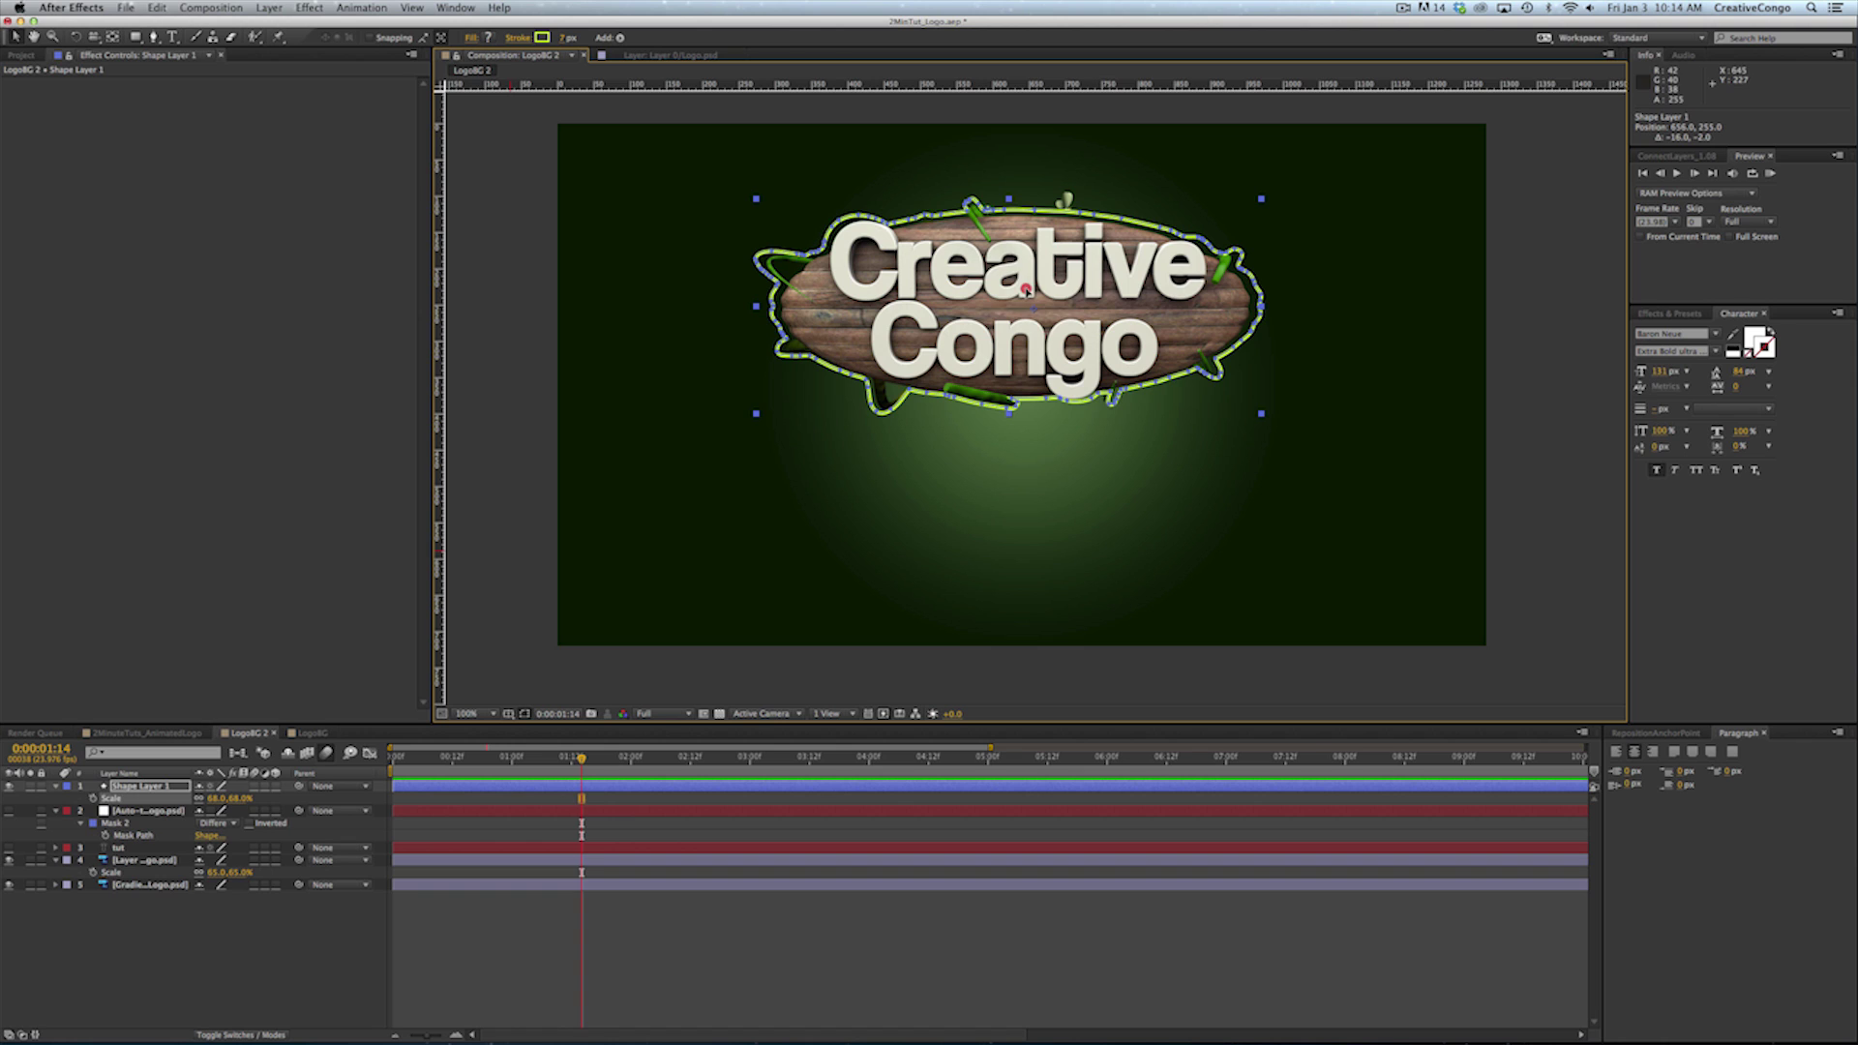
{"action": "left_click", "coordinate": [240, 802]}
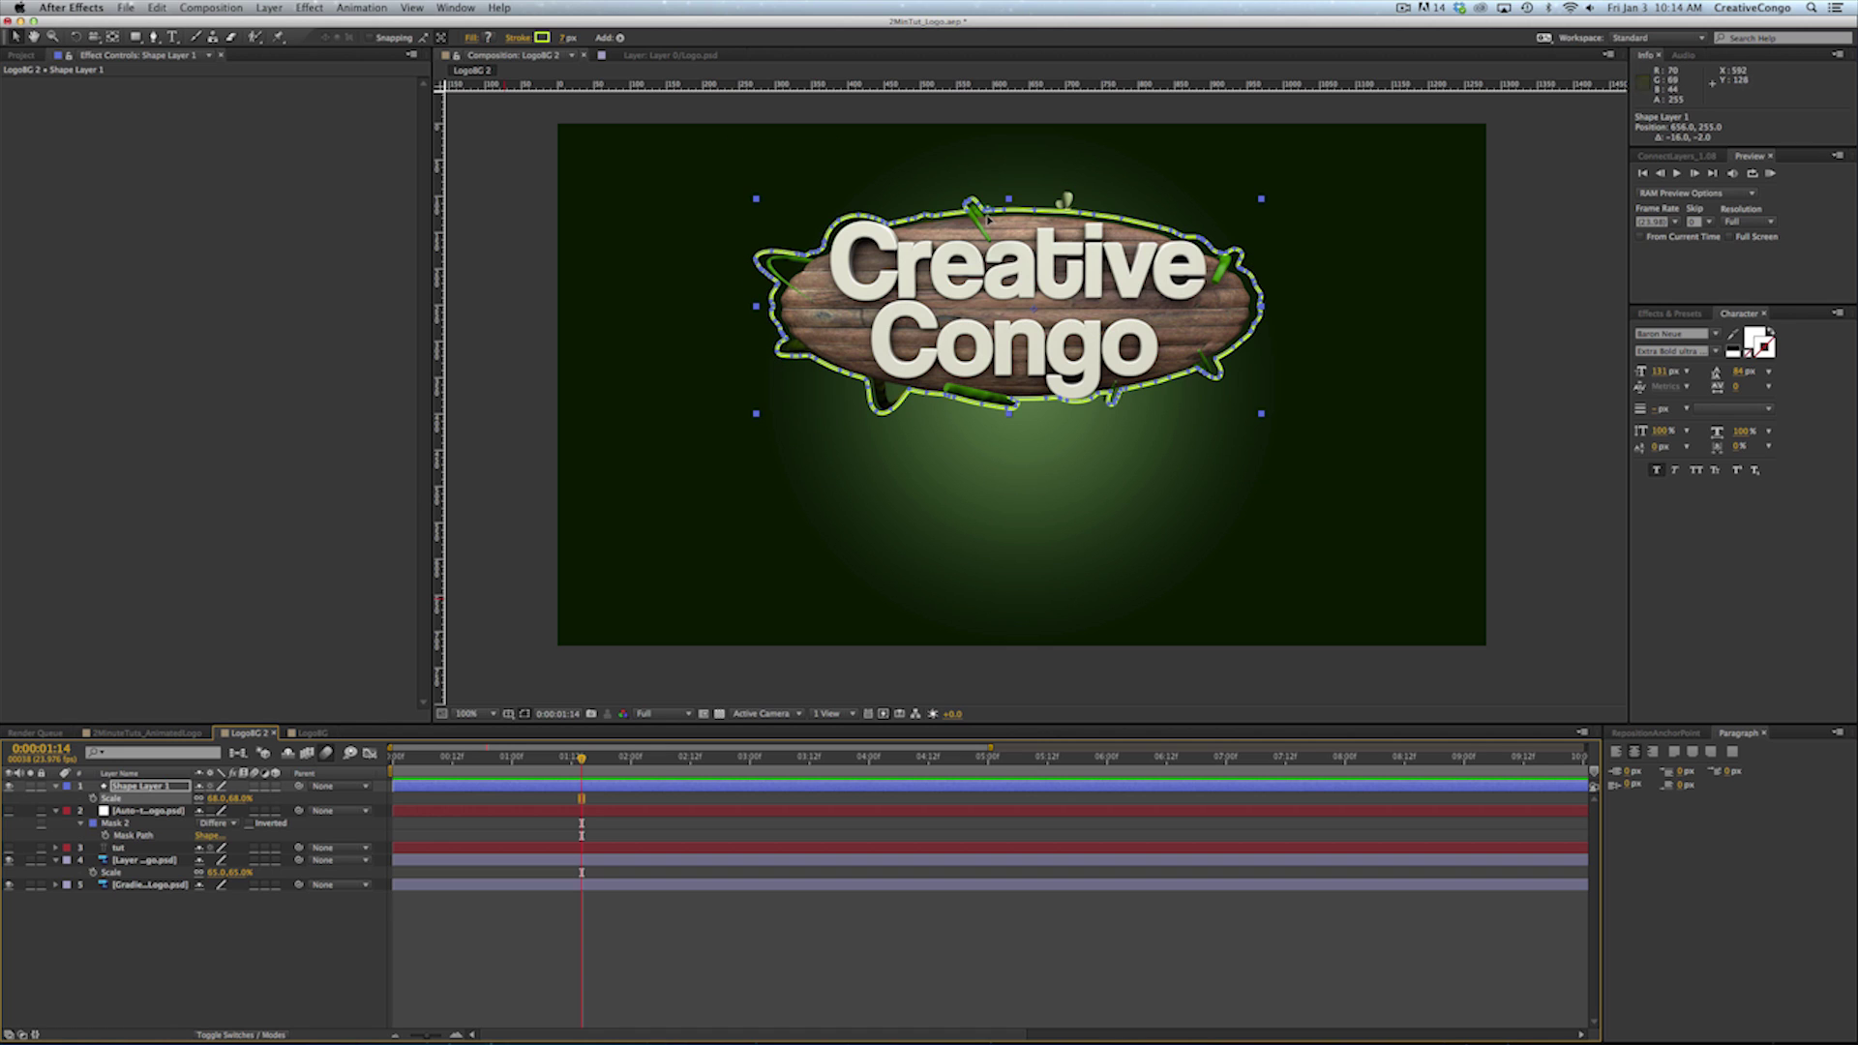
Stretch the outline vertically to 73.9% and reposition it at 651, 260 around the logo
{"action": "left_click_drag", "start_coordinate": [1007, 200], "coordinate": [1009, 196]}
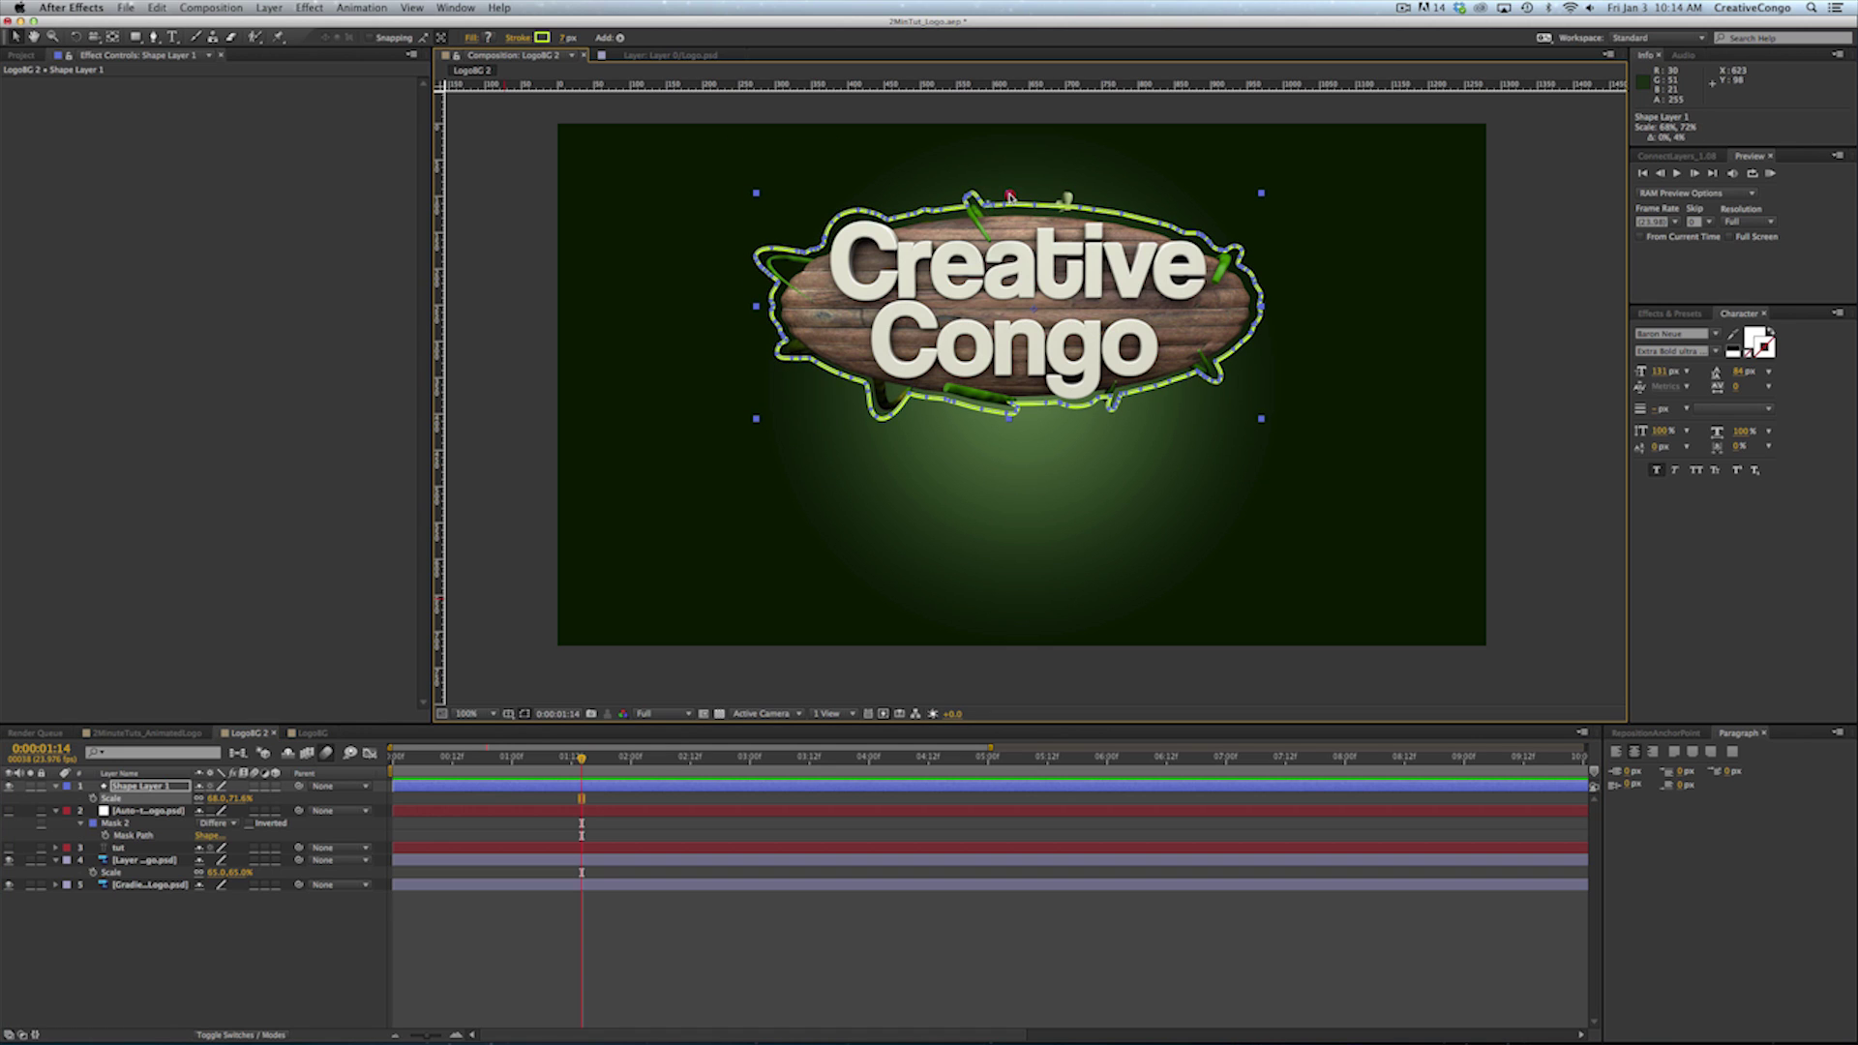
{"action": "left_click_drag", "start_coordinate": [1010, 426], "coordinate": [1010, 429]}
{"action": "left_click_drag", "start_coordinate": [1008, 354], "coordinate": [1003, 358]}
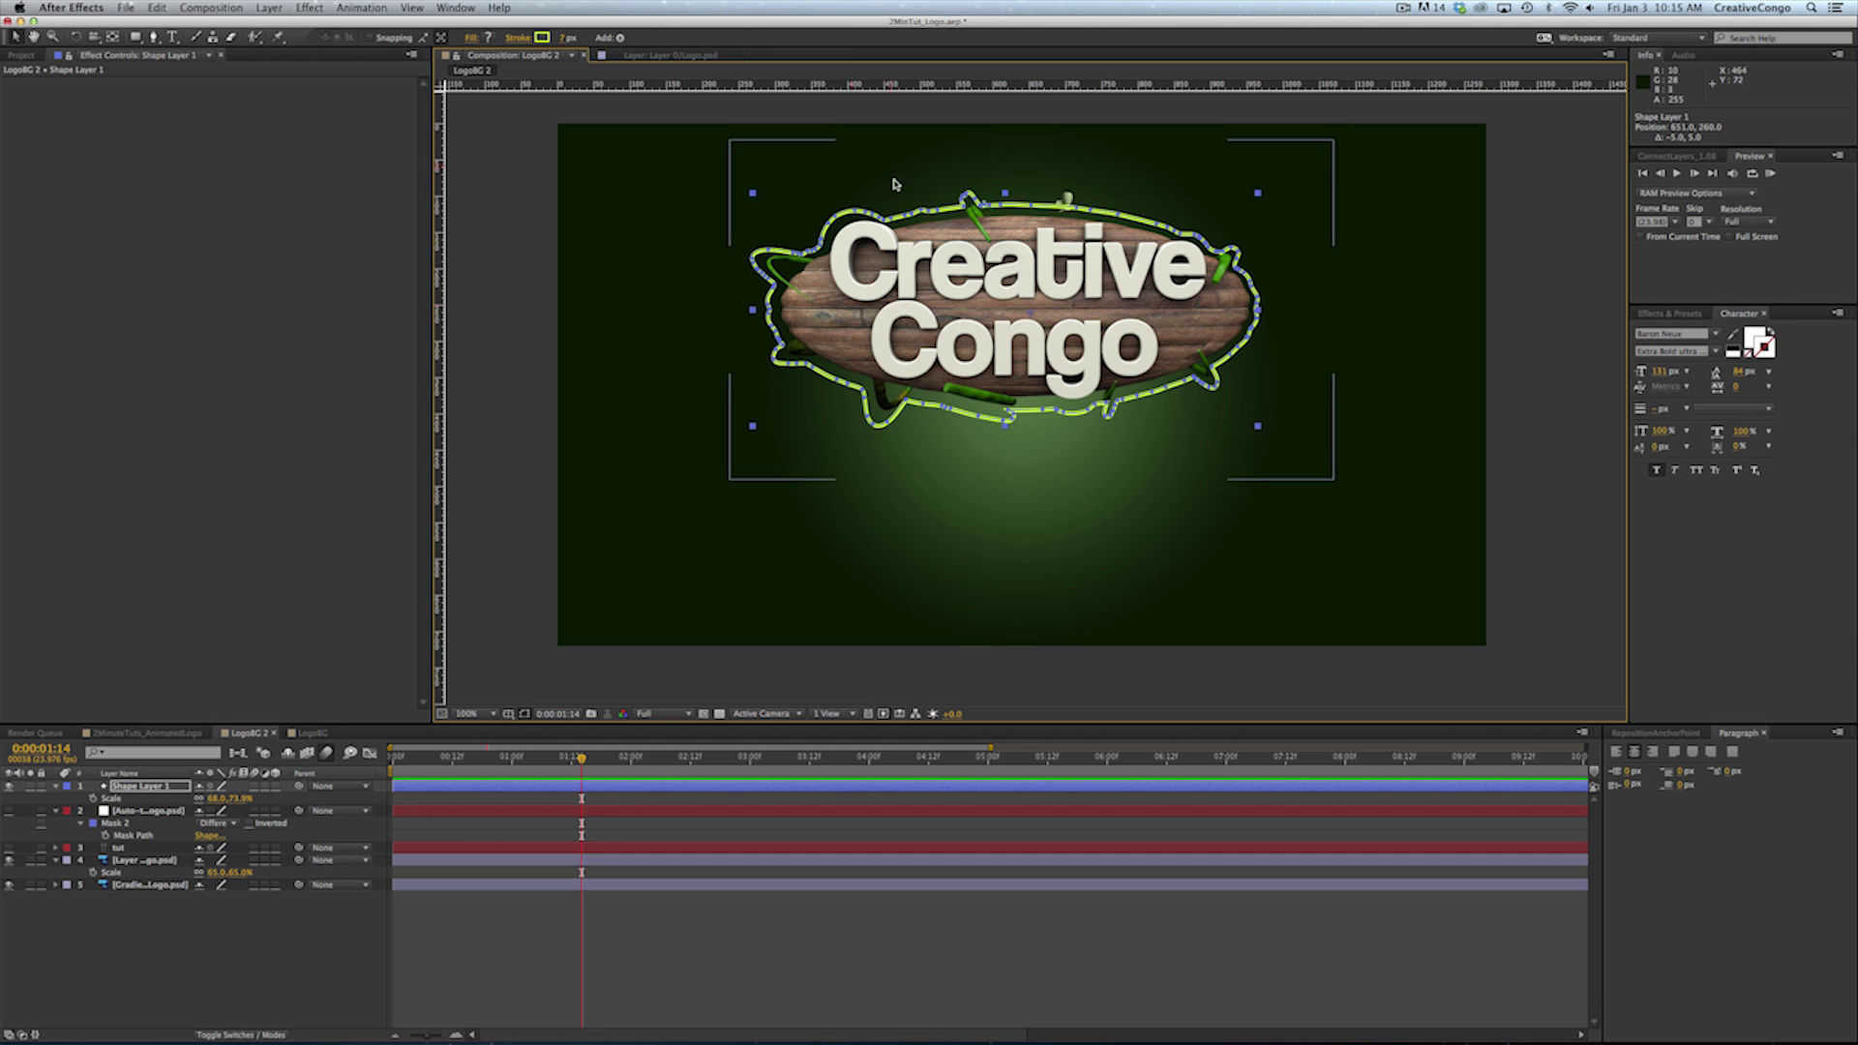
Add a dash to Stroke 1 of Shape Layer 1 and hide the mask and shape path overlays in the composition view
{"action": "left_click", "coordinate": [55, 786]}
{"action": "left_click", "coordinate": [55, 785]}
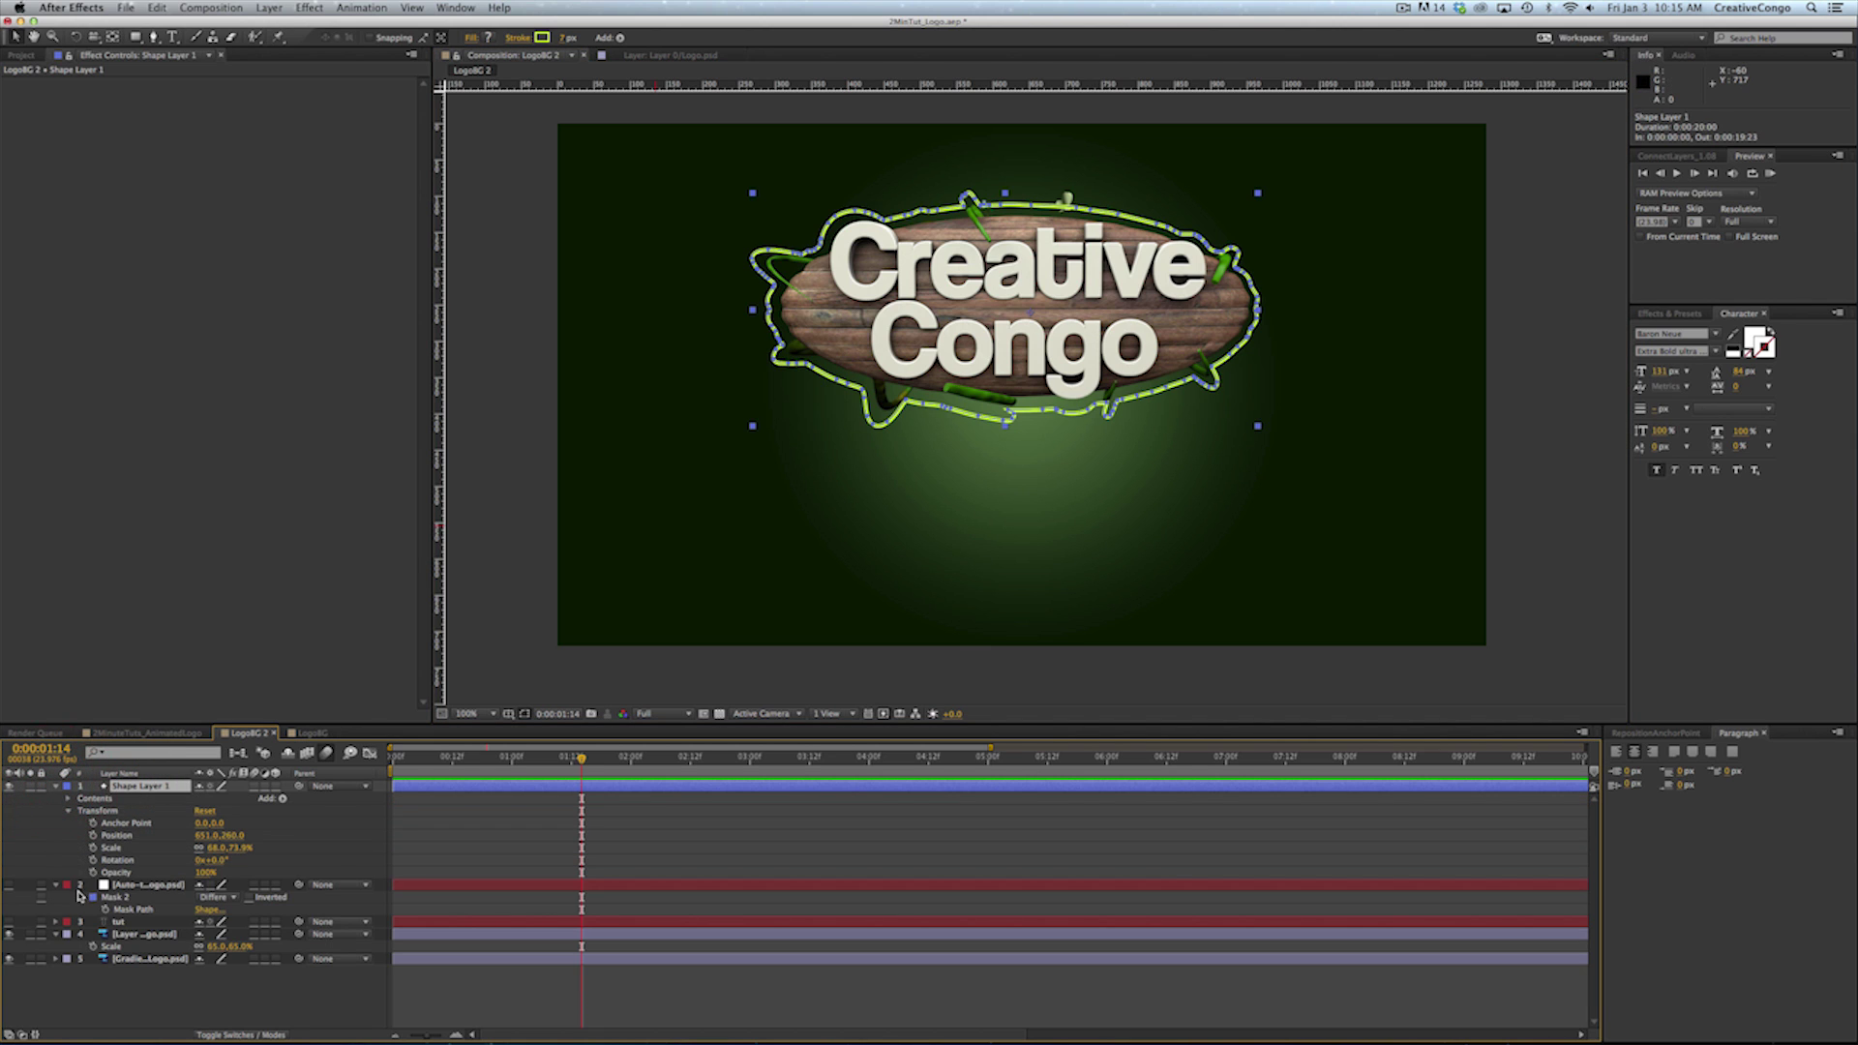
{"action": "left_click", "coordinate": [67, 799]}
{"action": "left_click", "coordinate": [81, 823]}
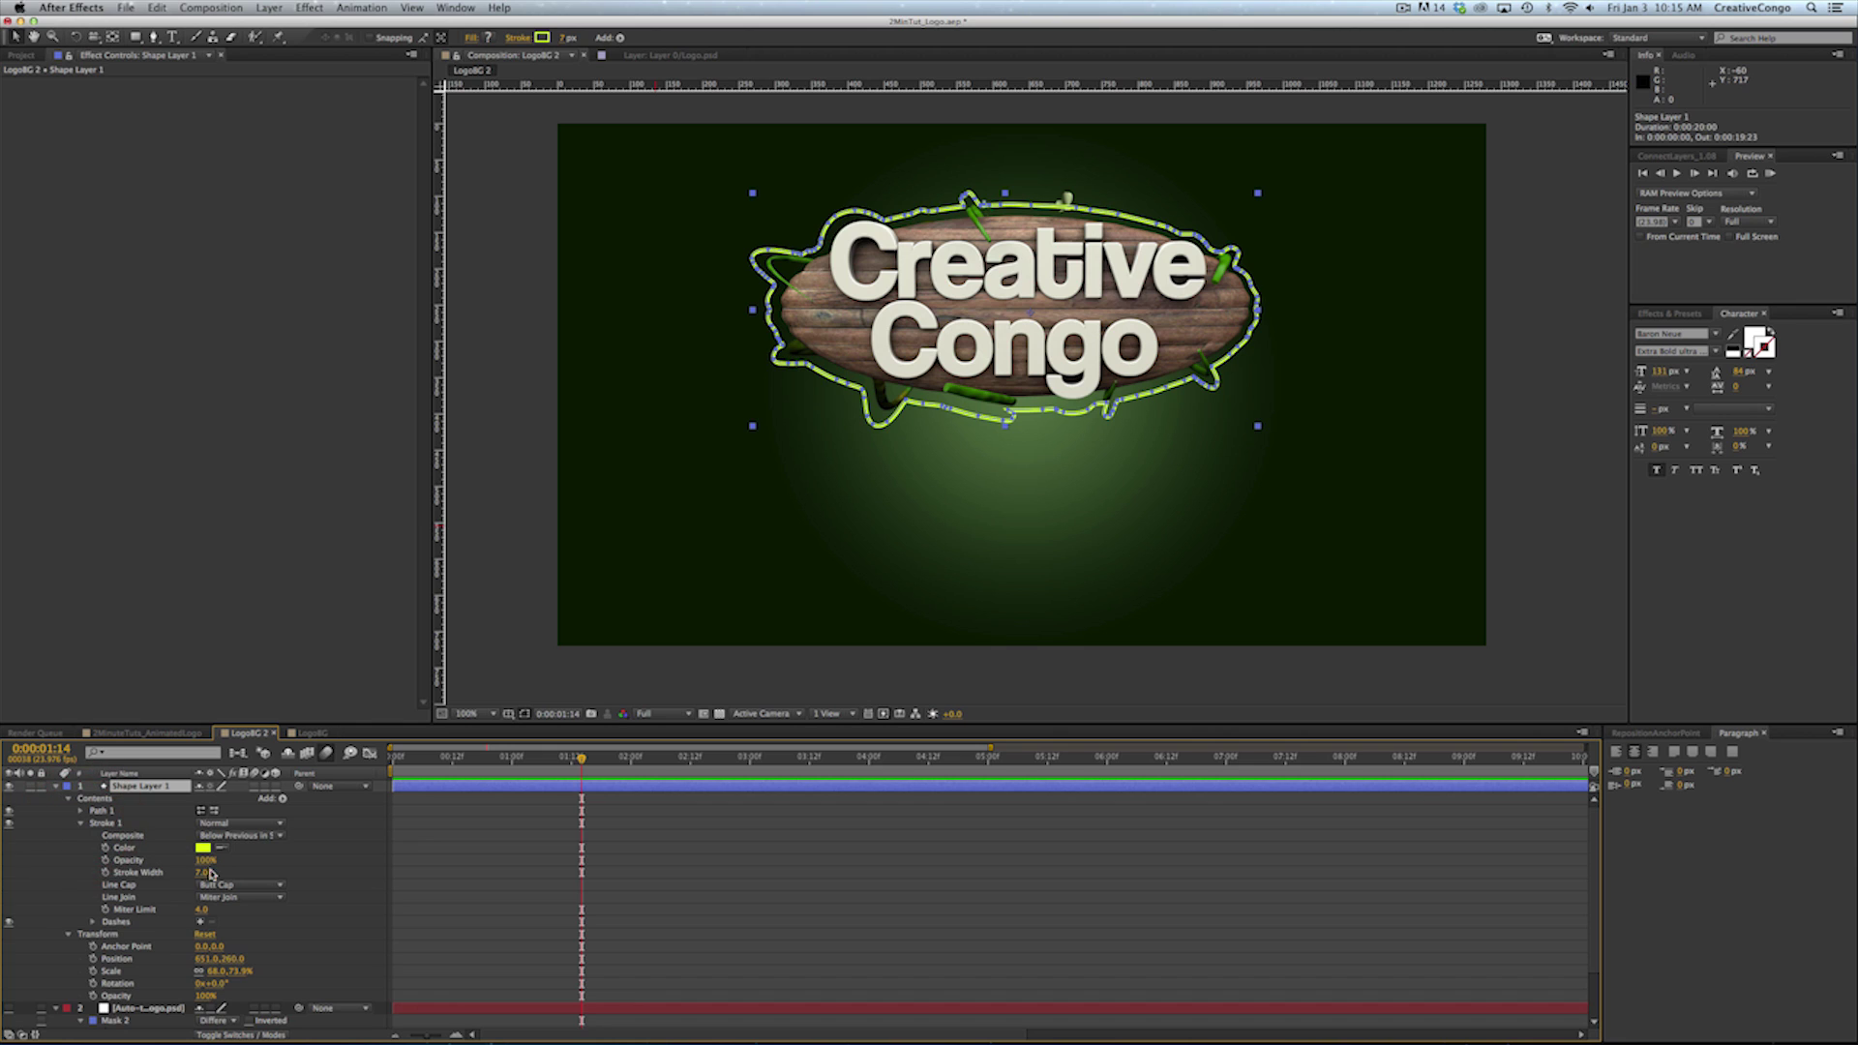
{"action": "left_click", "coordinate": [200, 922]}
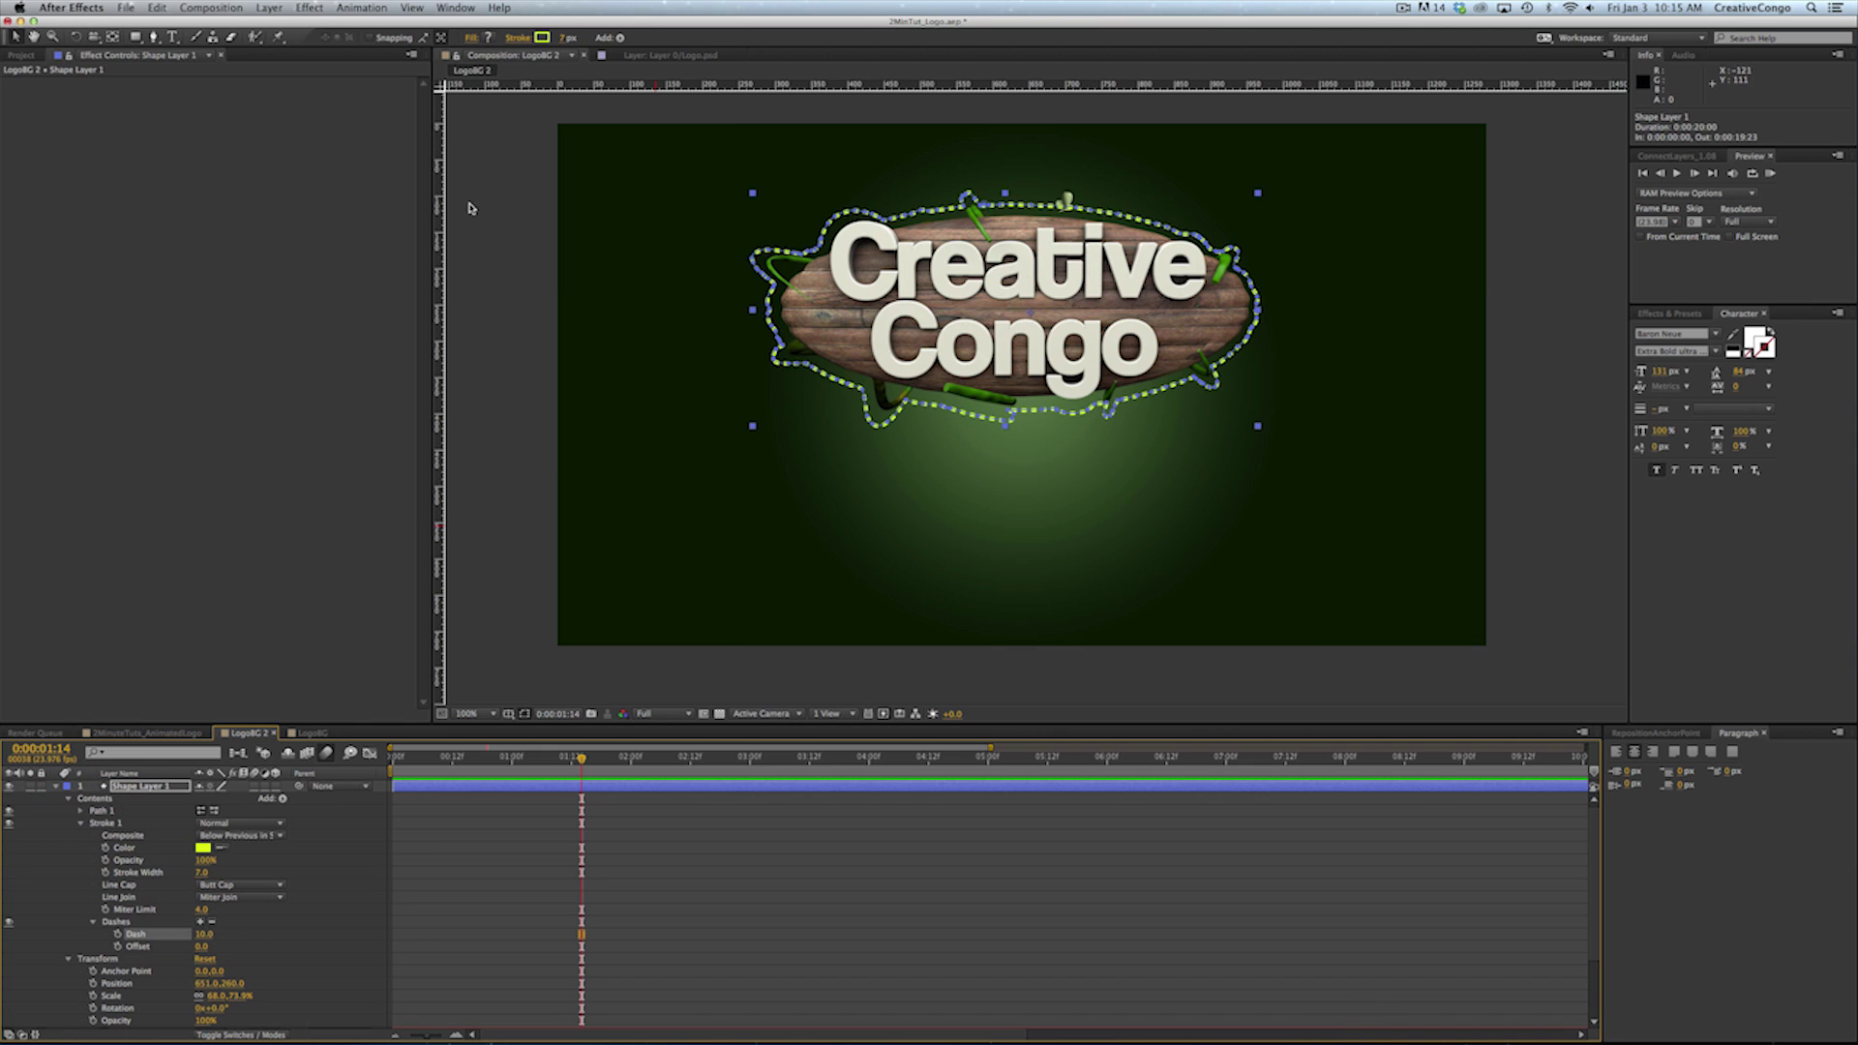
{"action": "left_click", "coordinate": [524, 714]}
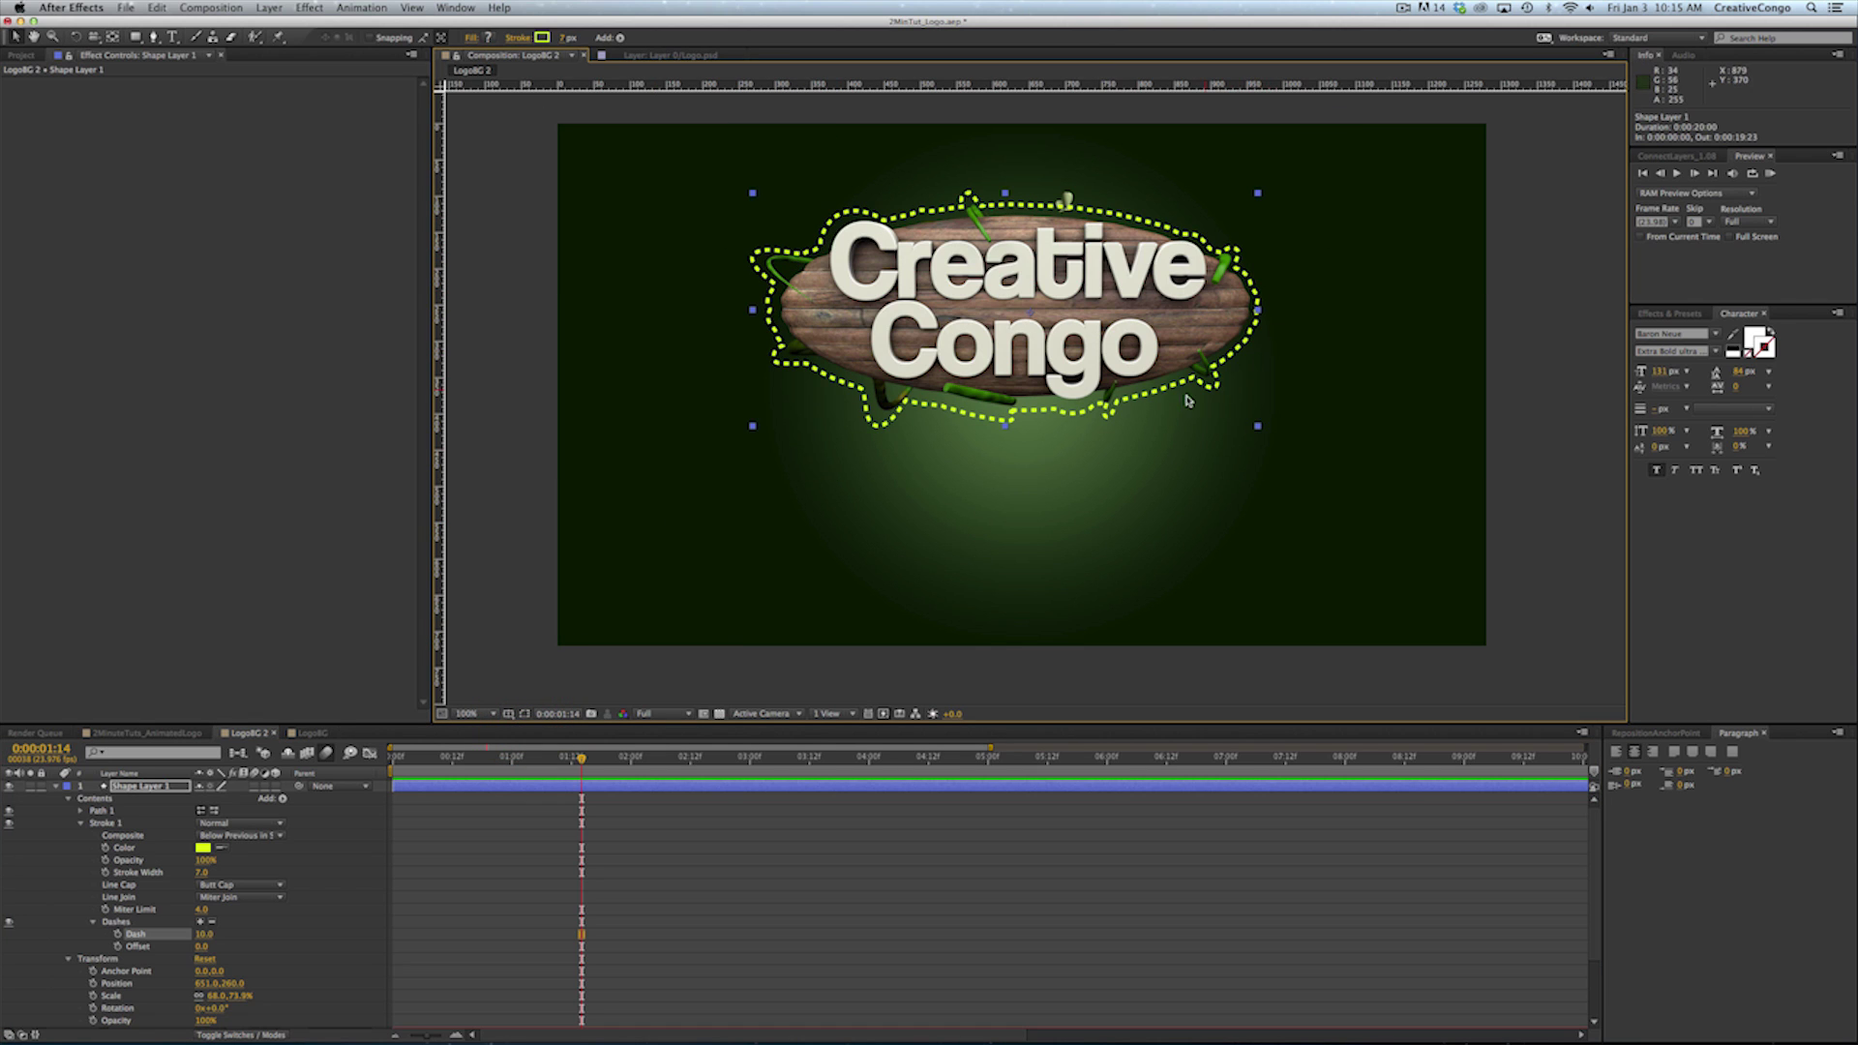
Set the stroke width to 3 px and the dash length to 30
{"action": "left_click", "coordinate": [568, 37]}
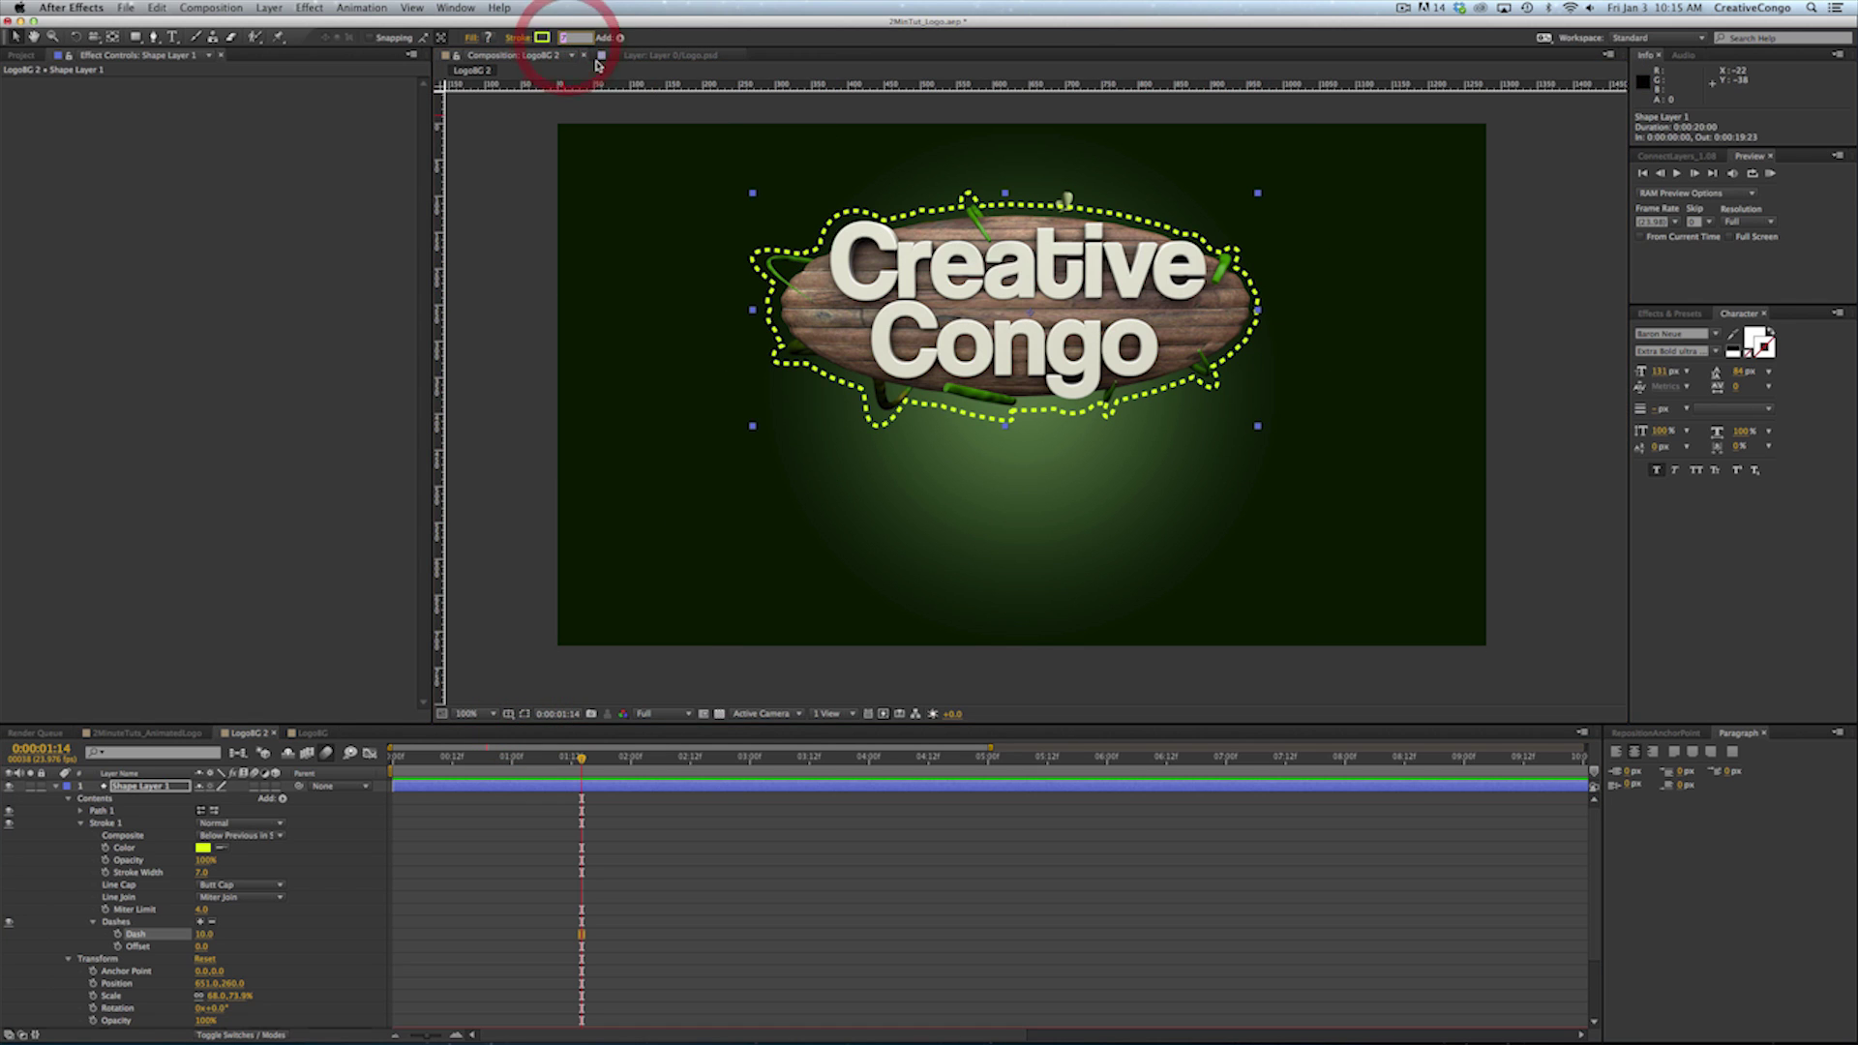
{"action": "type", "text": "3"}
{"action": "key", "text": "Return"}
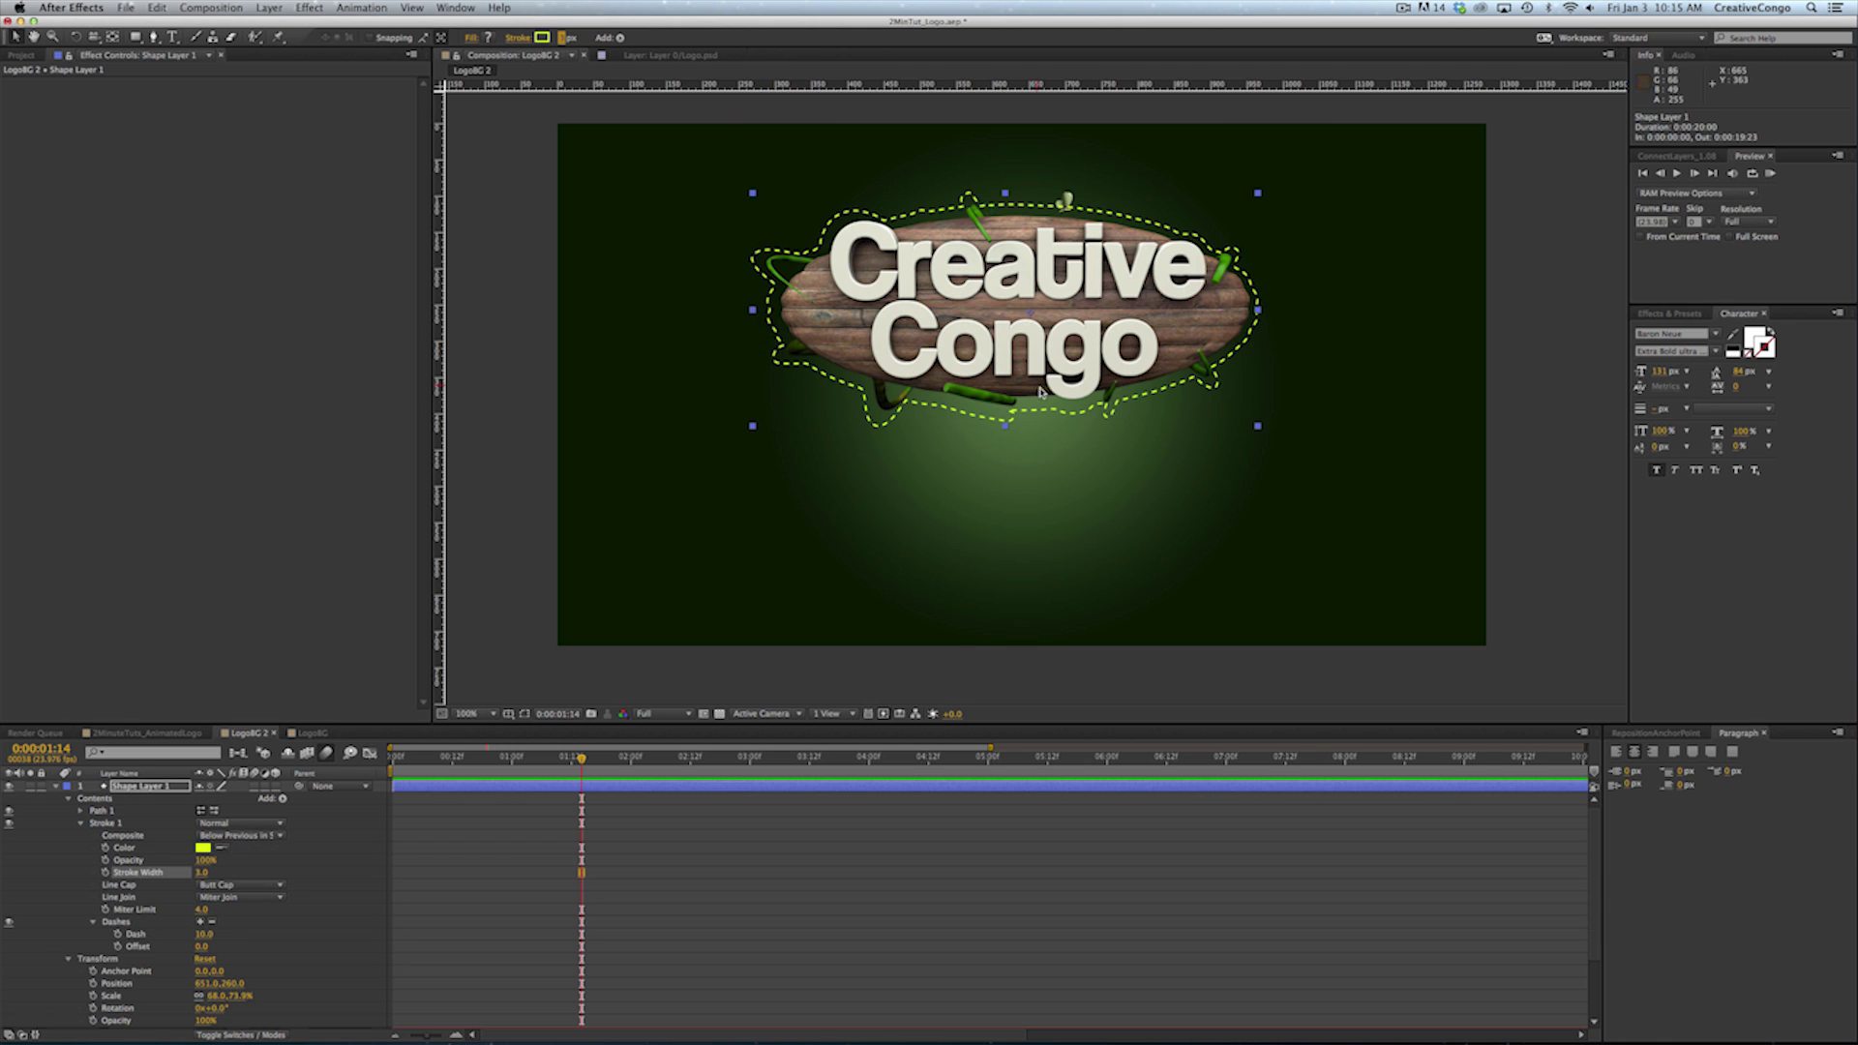
{"action": "left_click_drag", "start_coordinate": [204, 936], "coordinate": [224, 935]}
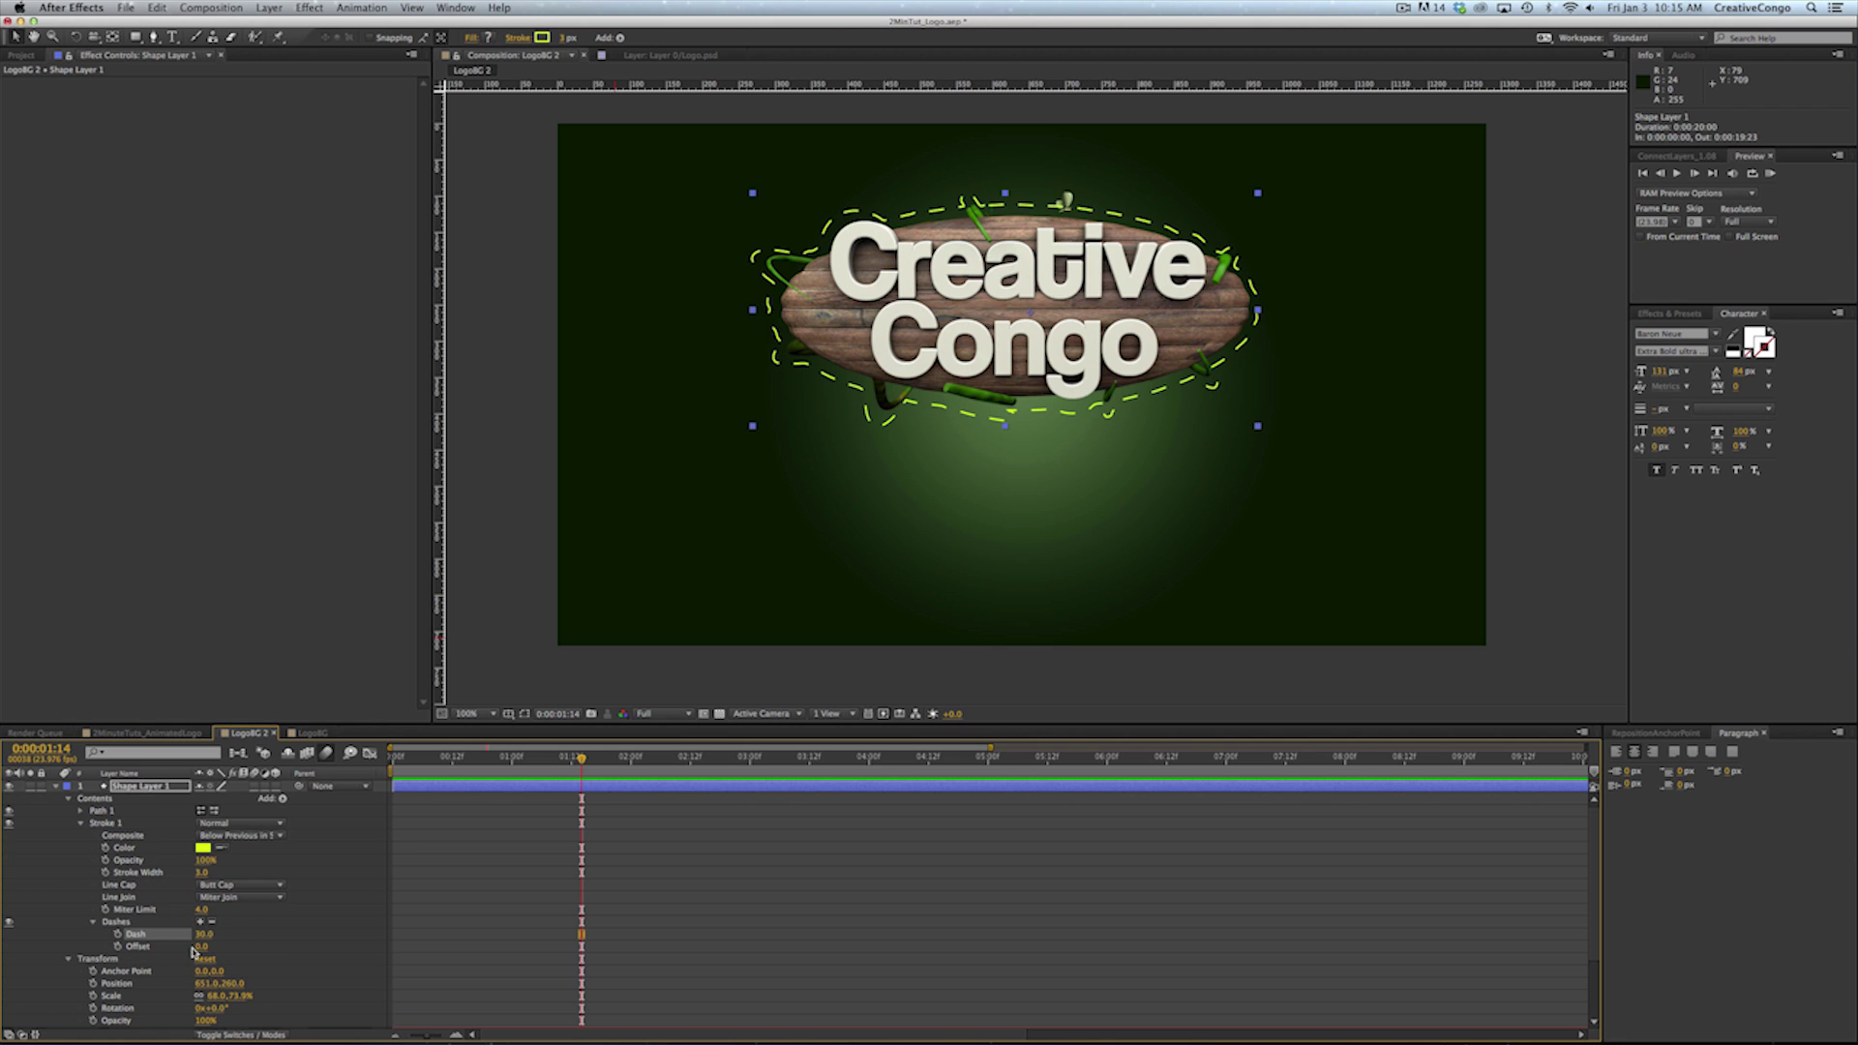
Try out the dash Offset and drive it with the expression time * 50
{"action": "left_click_drag", "start_coordinate": [200, 947], "coordinate": [363, 951]}
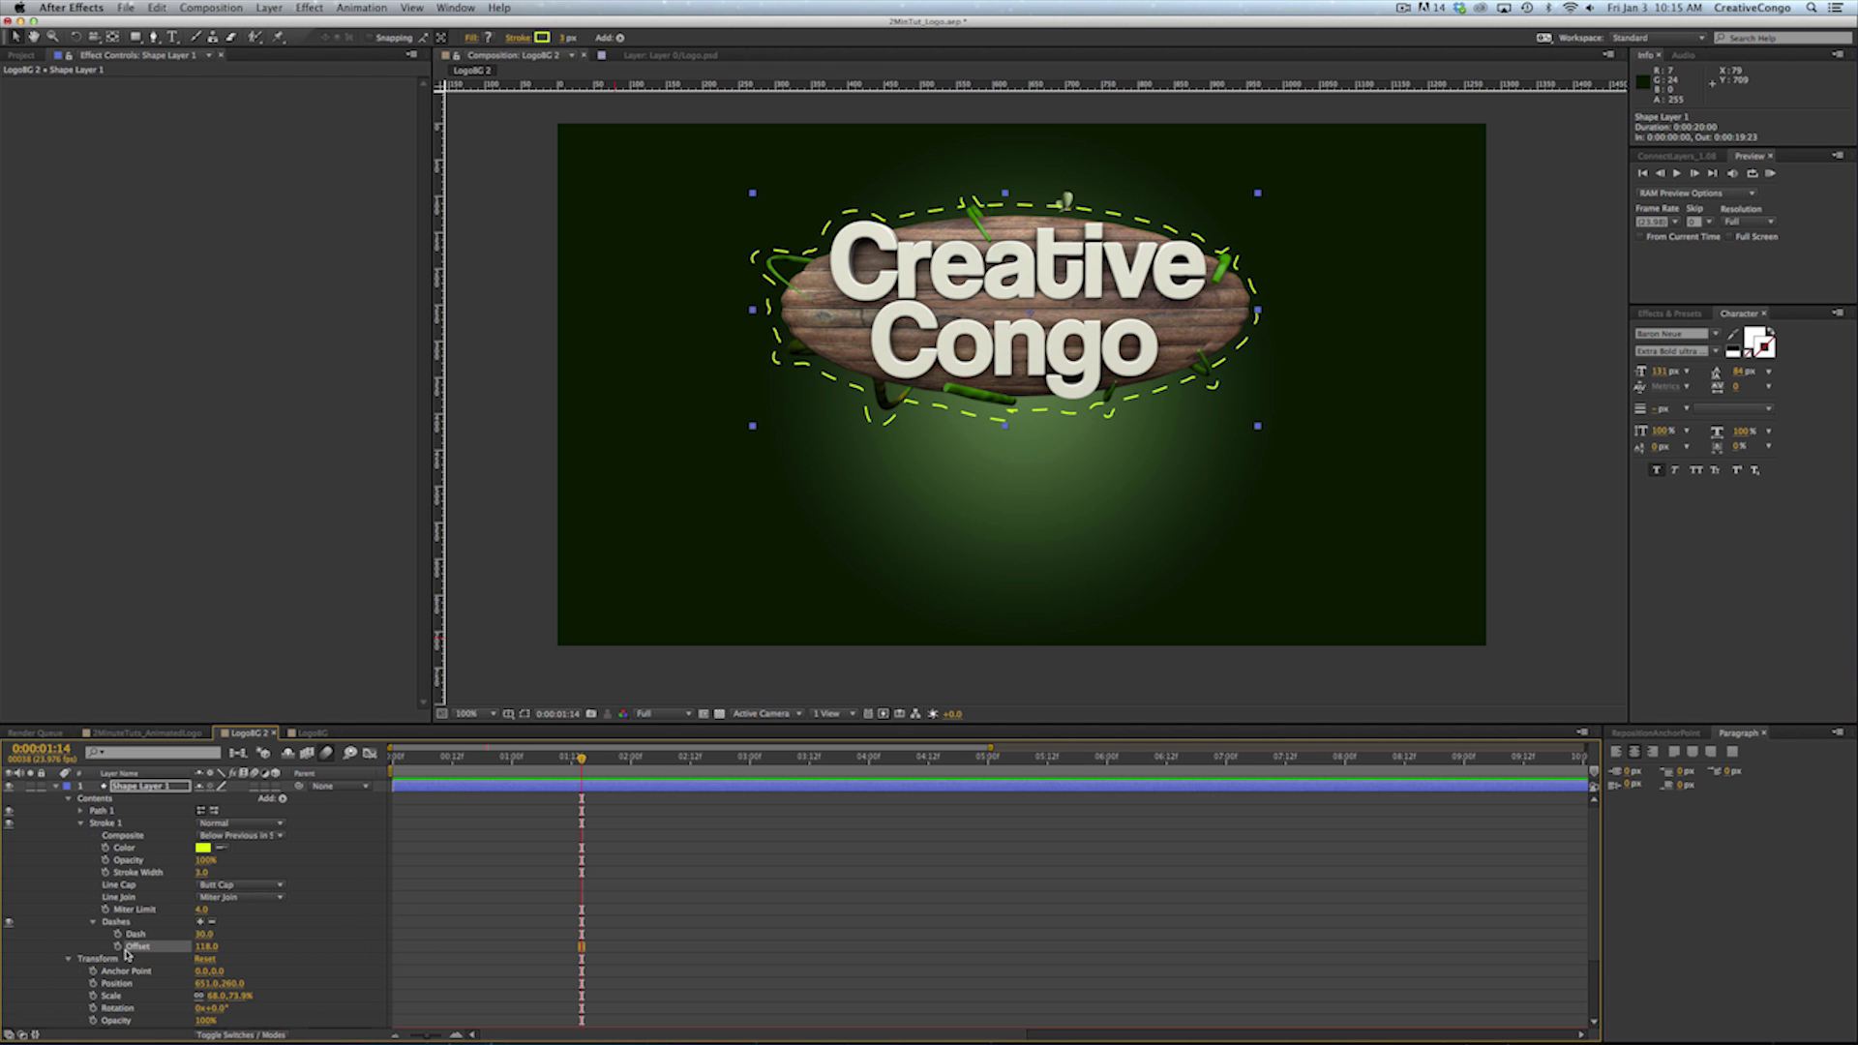
{"action": "left_click", "coordinate": [116, 946], "text": "alt"}
{"action": "type", "text": "time * 50"}
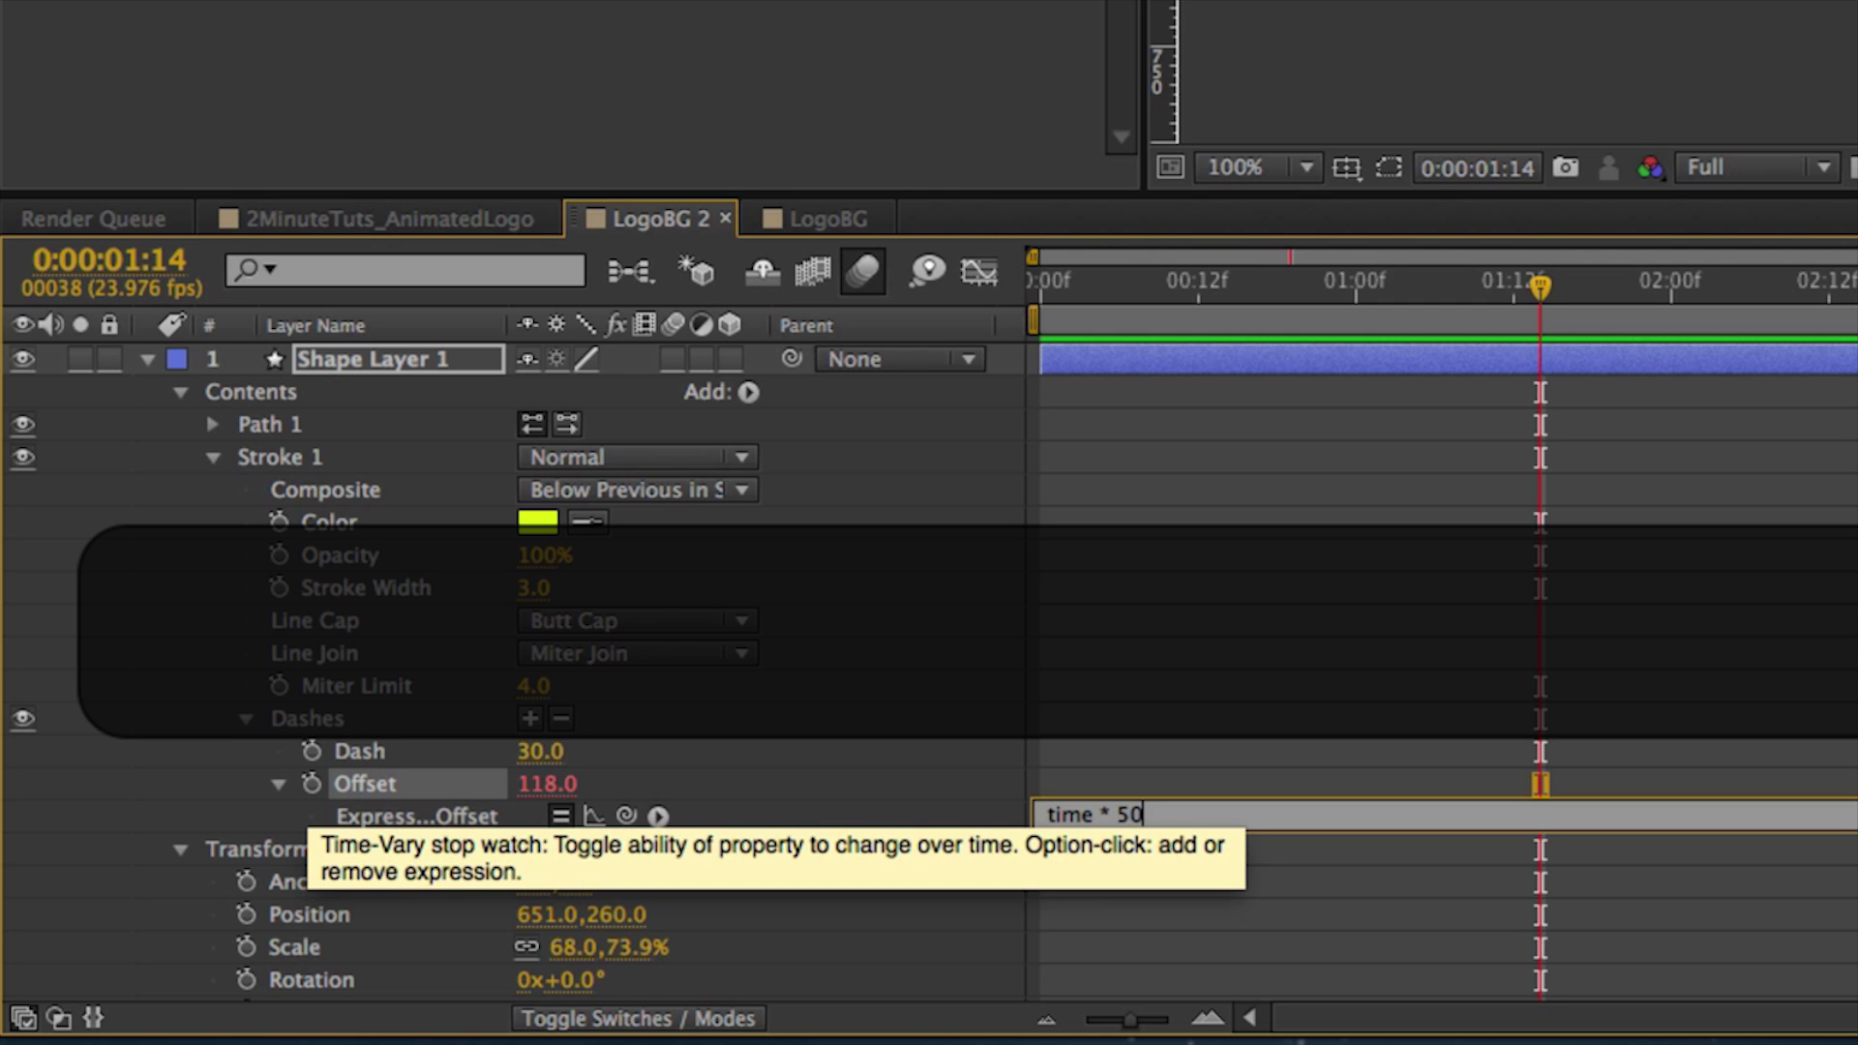
{"action": "key", "text": "KP_Enter"}
Run a RAM preview of the dashed outline's animation and stop it
{"action": "key", "text": "KP_0"}
{"action": "key", "text": "KP_0"}
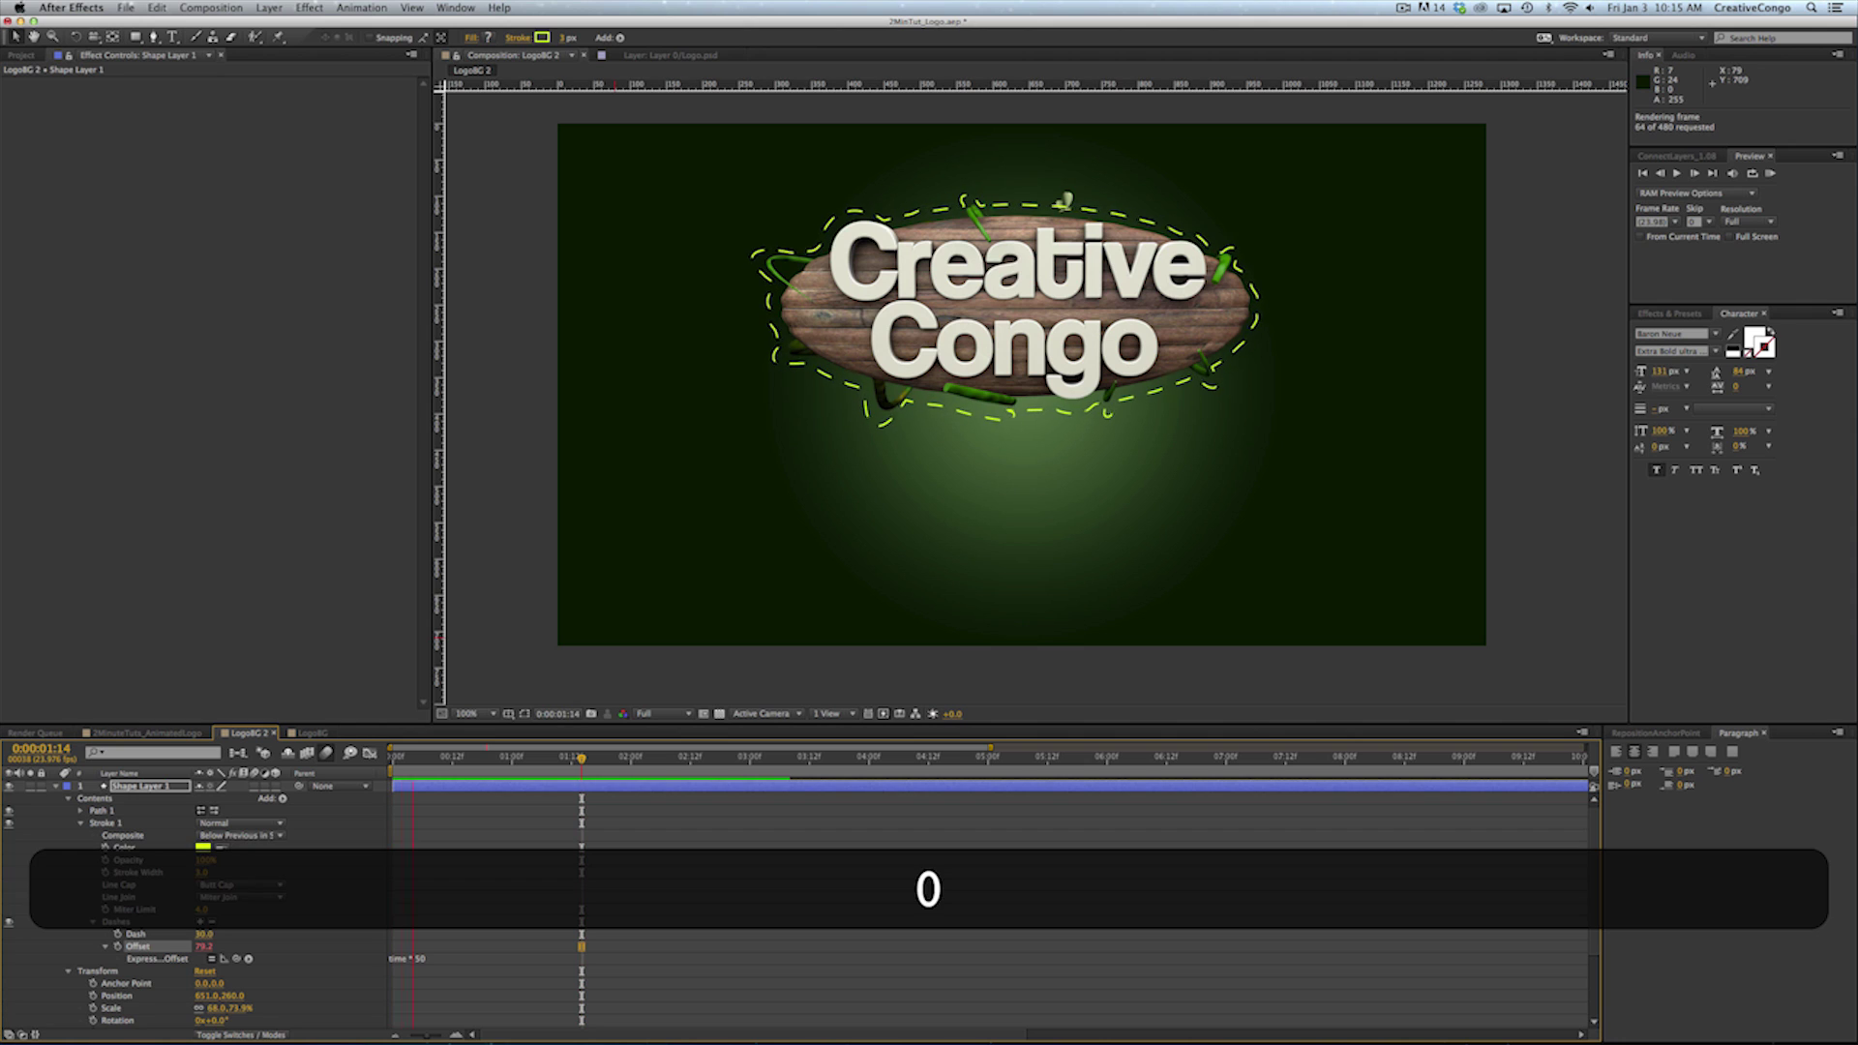
{"action": "key", "text": "space"}
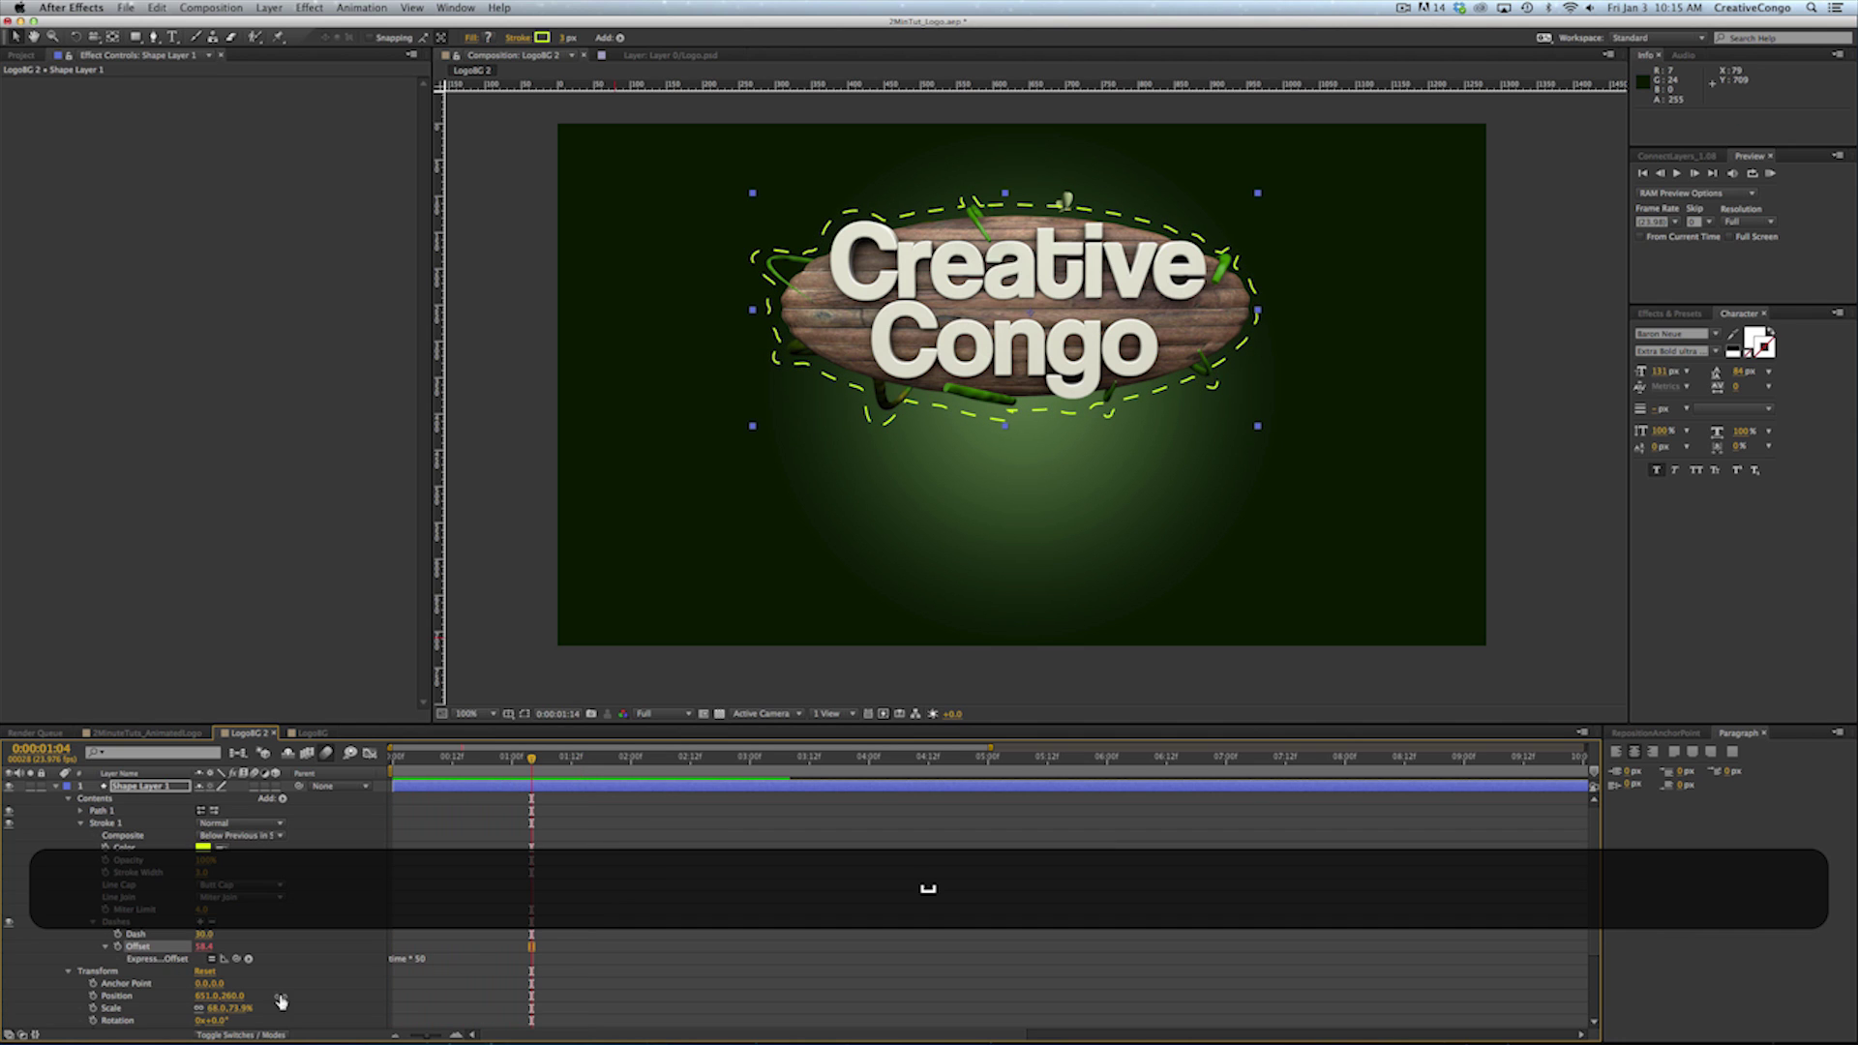
Change the dash Offset expression to time * -40 and preview the reversed dash motion
{"action": "left_click", "coordinate": [420, 960]}
{"action": "key", "text": "BackSpace"}
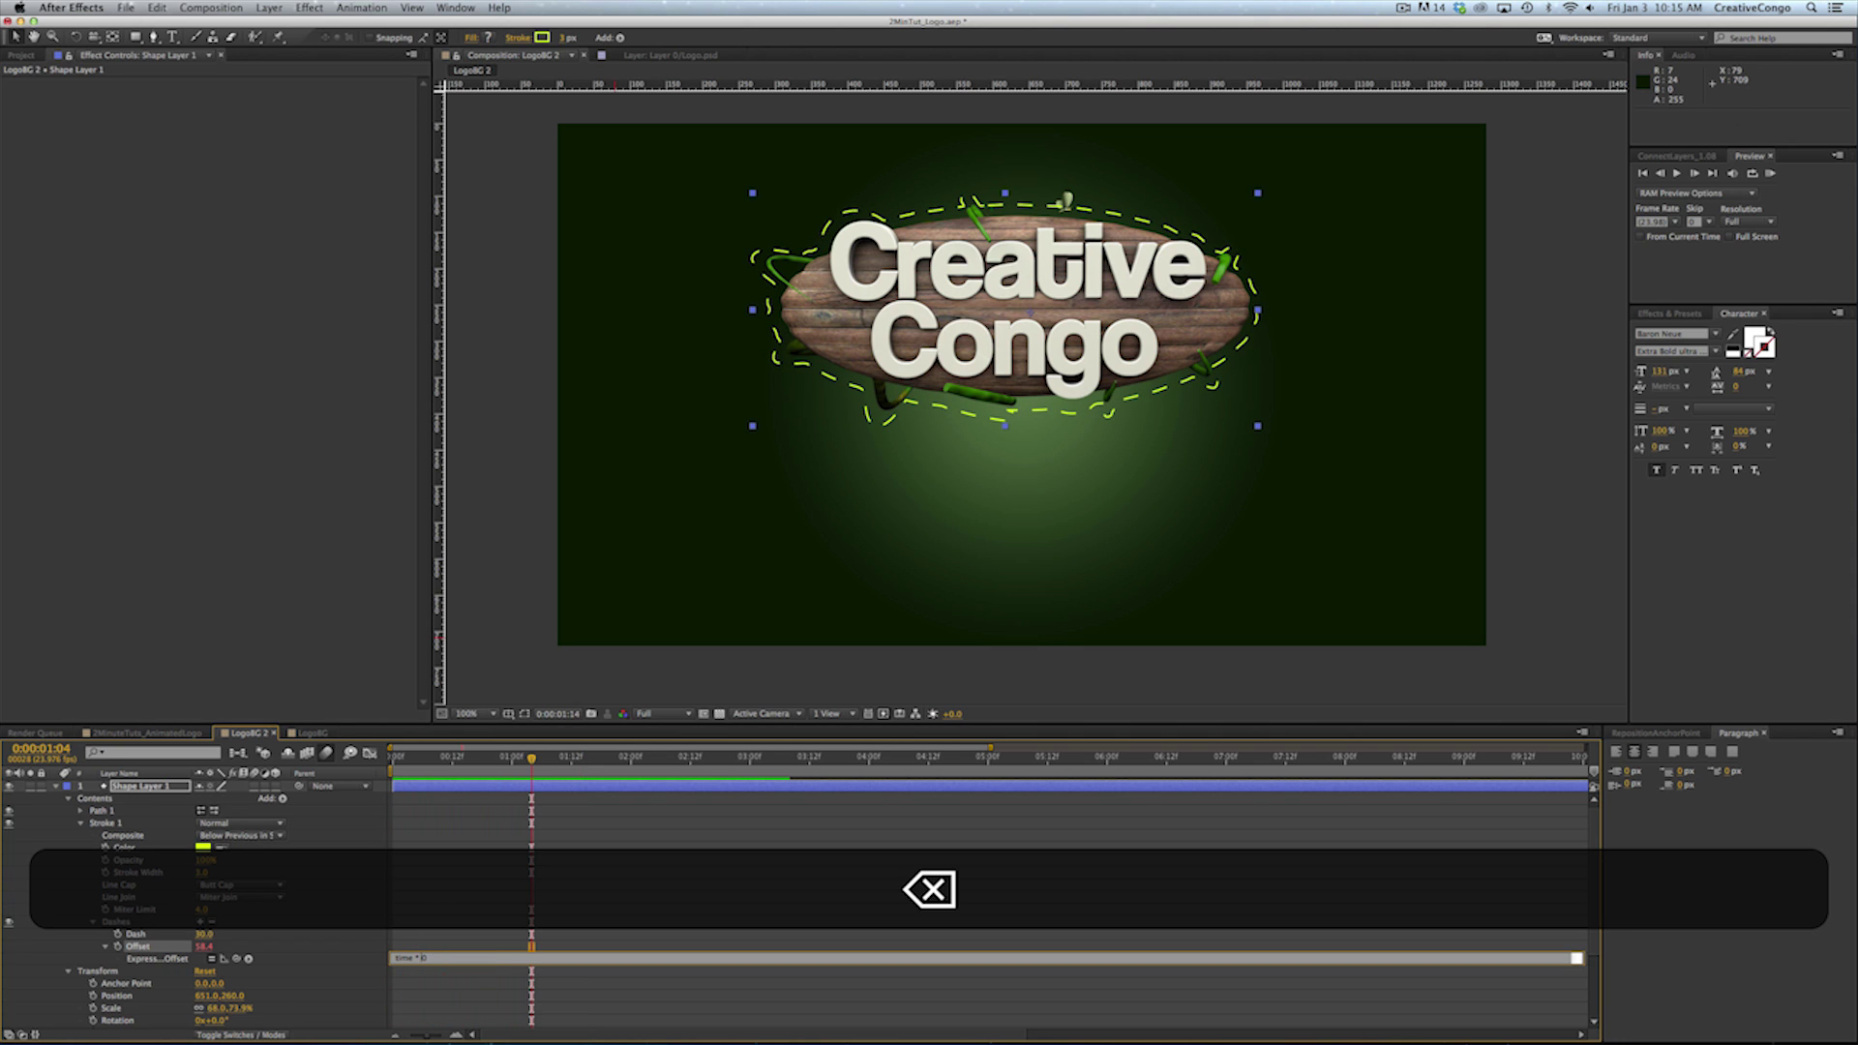
{"action": "type", "text": "-4"}
{"action": "key", "text": "KP_Enter"}
{"action": "key", "text": "KP_0"}
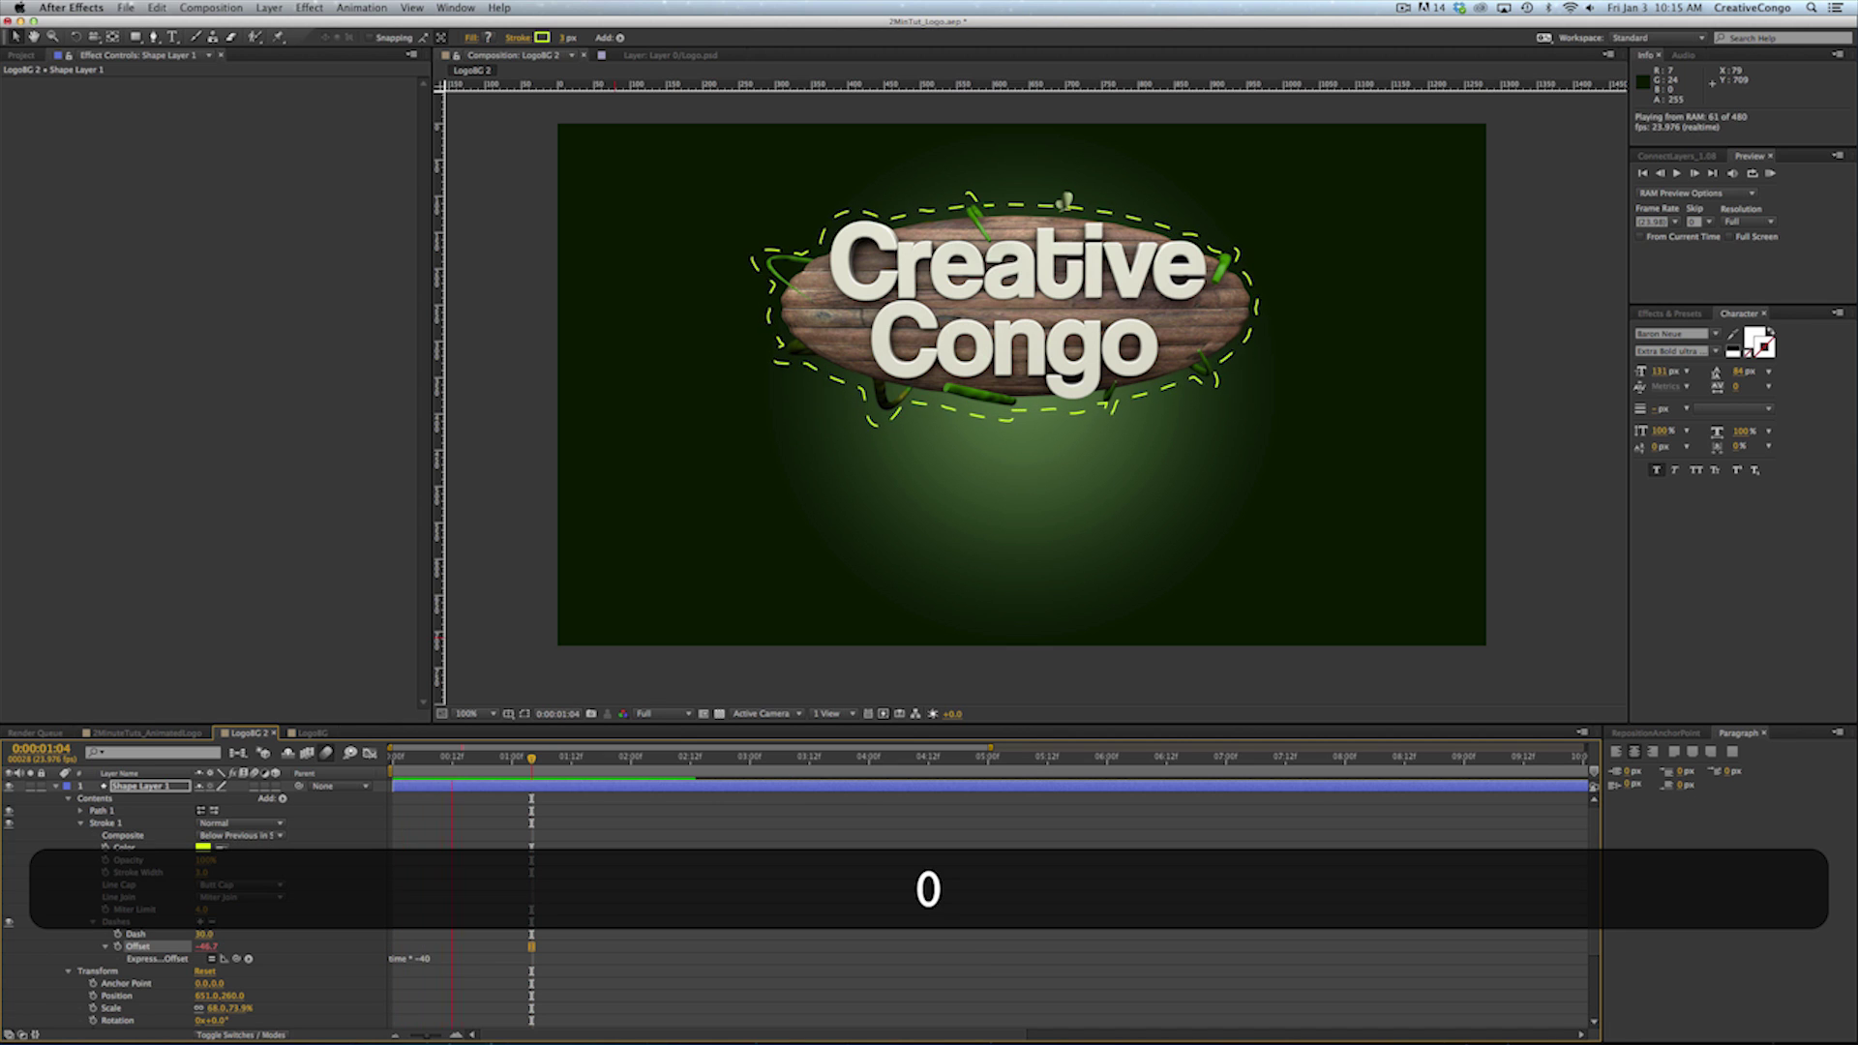
{"action": "key", "text": "space"}
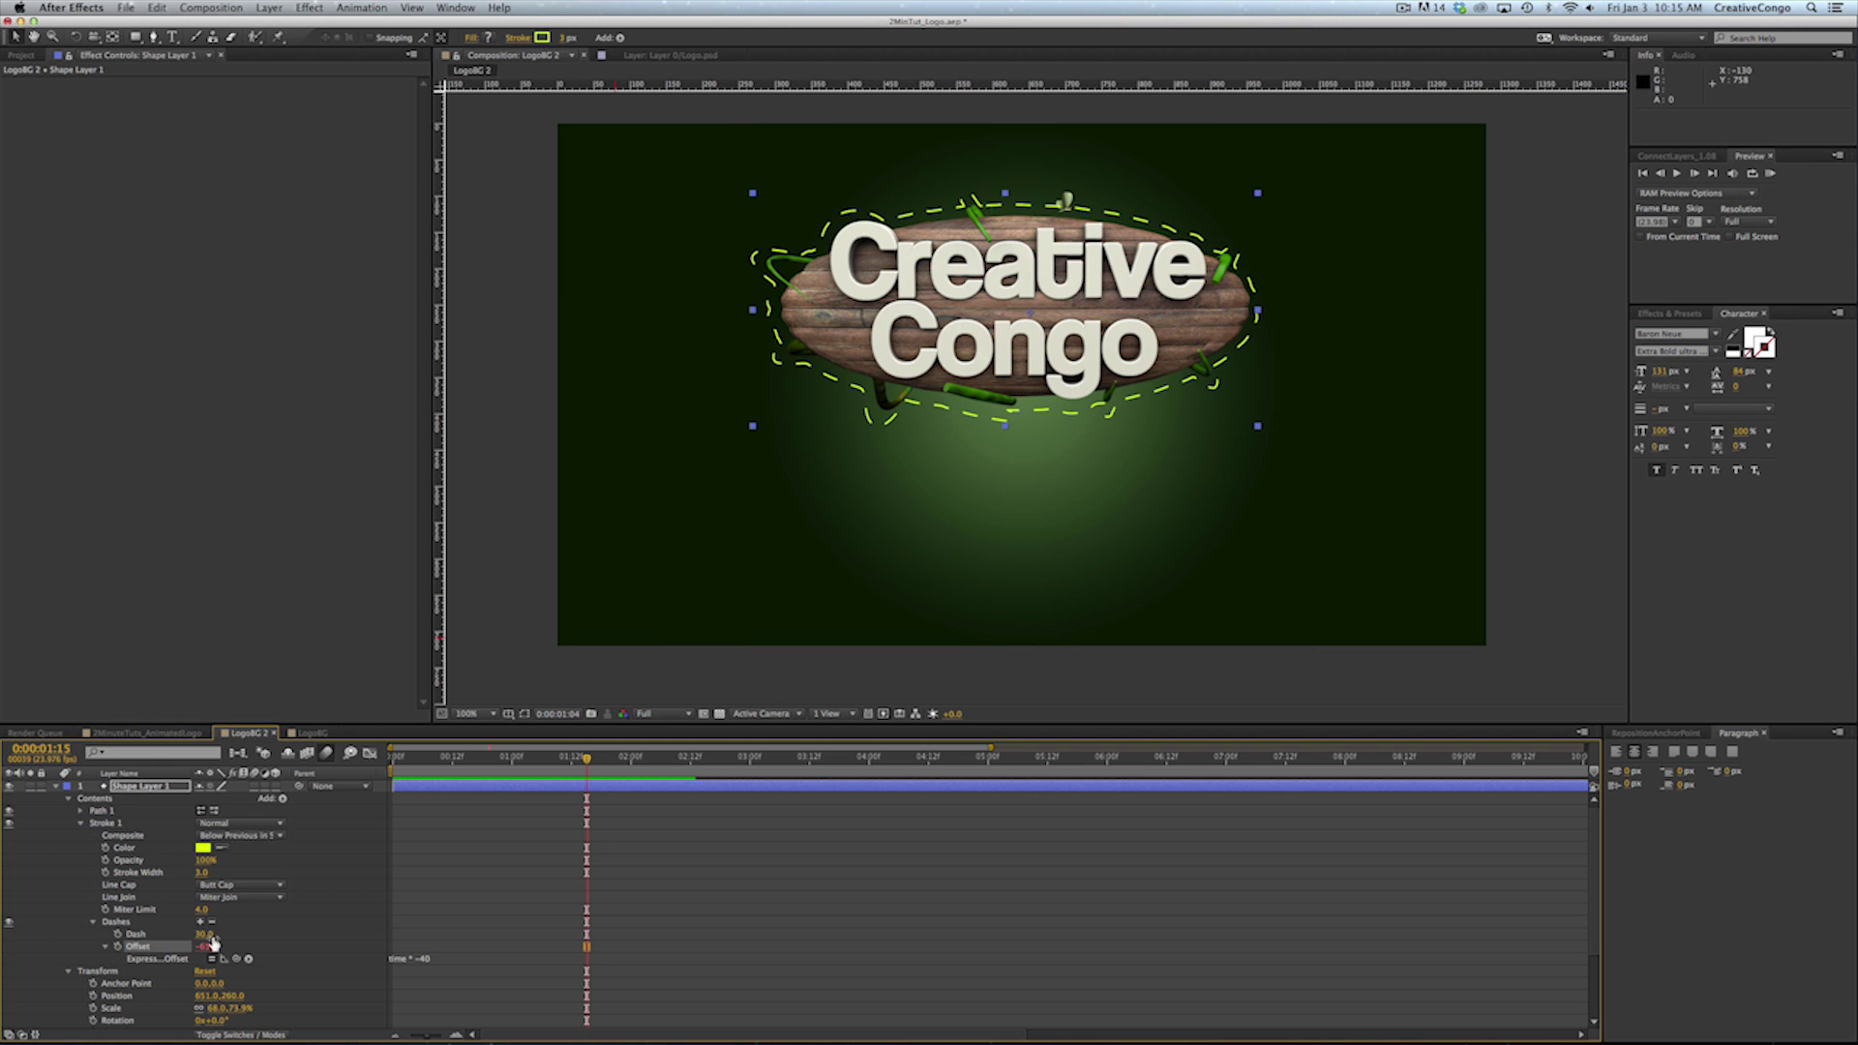
Shorten the stroke's dash length to 16 and preview the animation
{"action": "left_click_drag", "start_coordinate": [212, 936], "coordinate": [202, 936]}
{"action": "key", "text": "0"}
{"action": "key", "text": "space"}
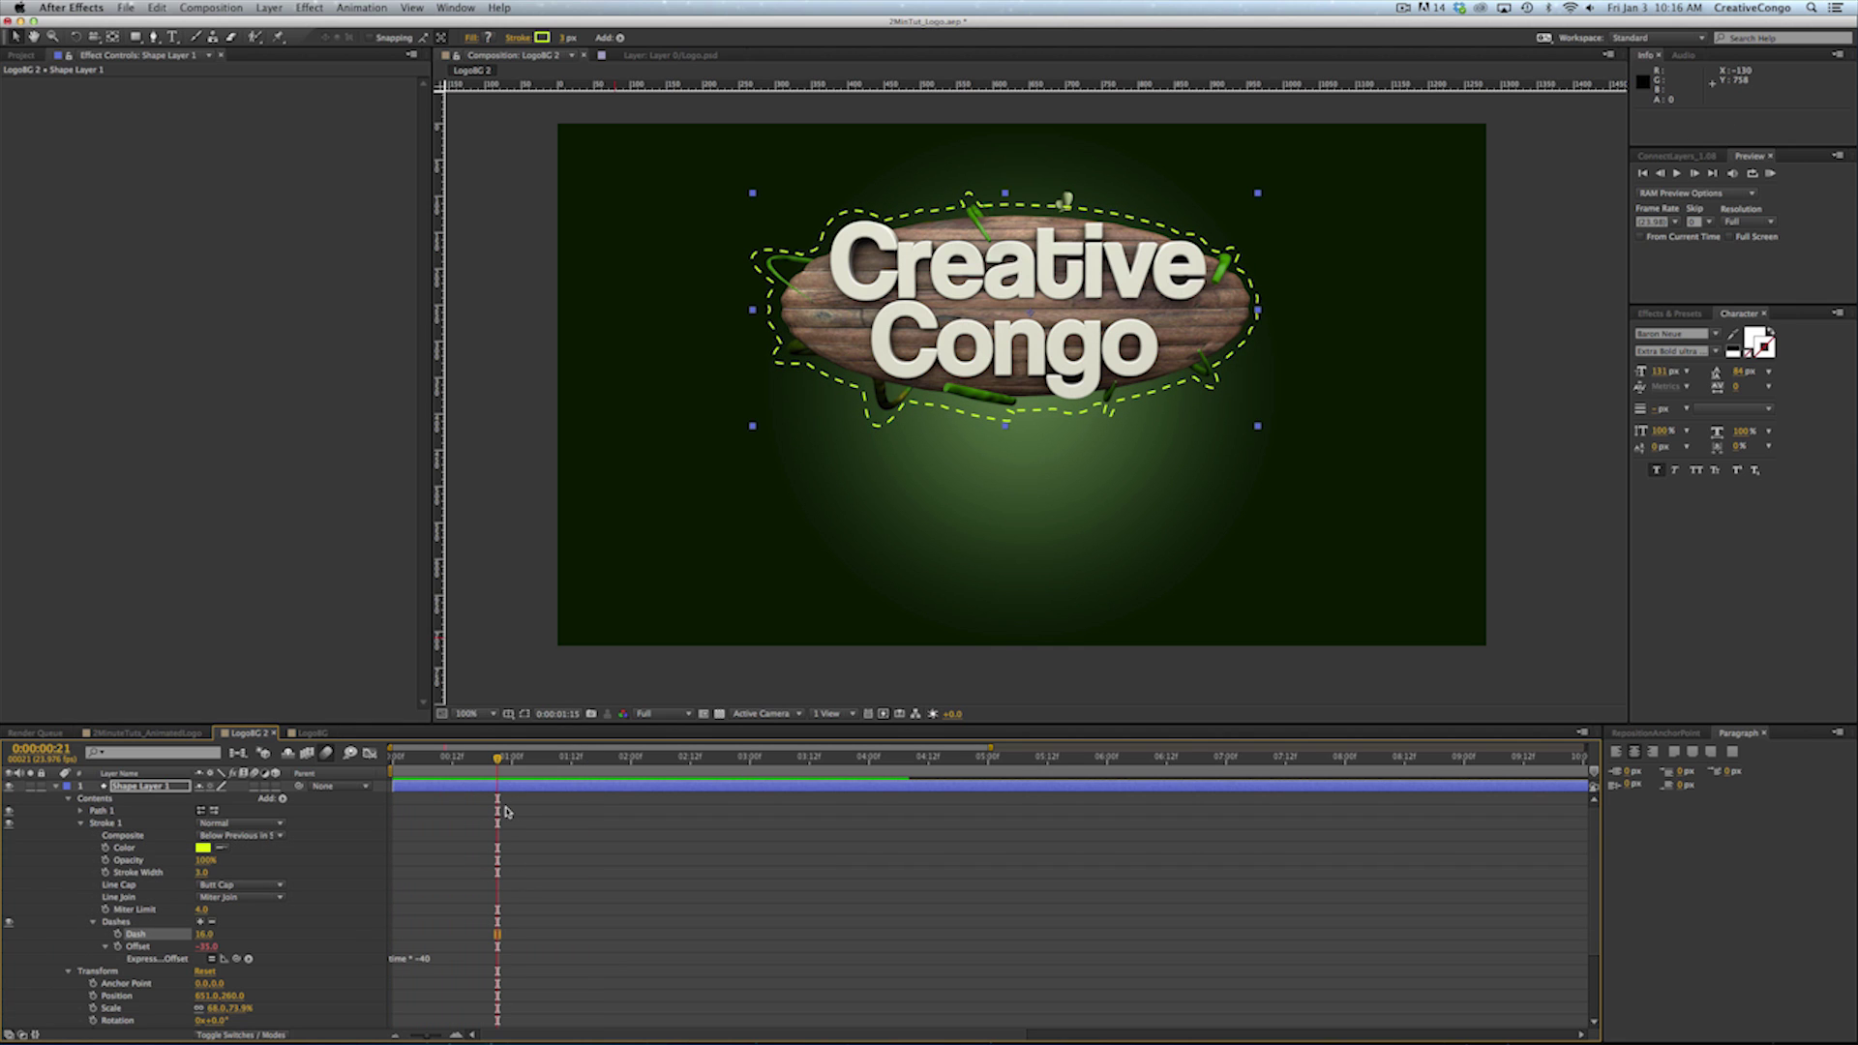
Look at the dashed outlines in the 2MinuteTuts_AnimatedLogo composition and return to LogoBG 2
{"action": "left_click", "coordinate": [164, 733]}
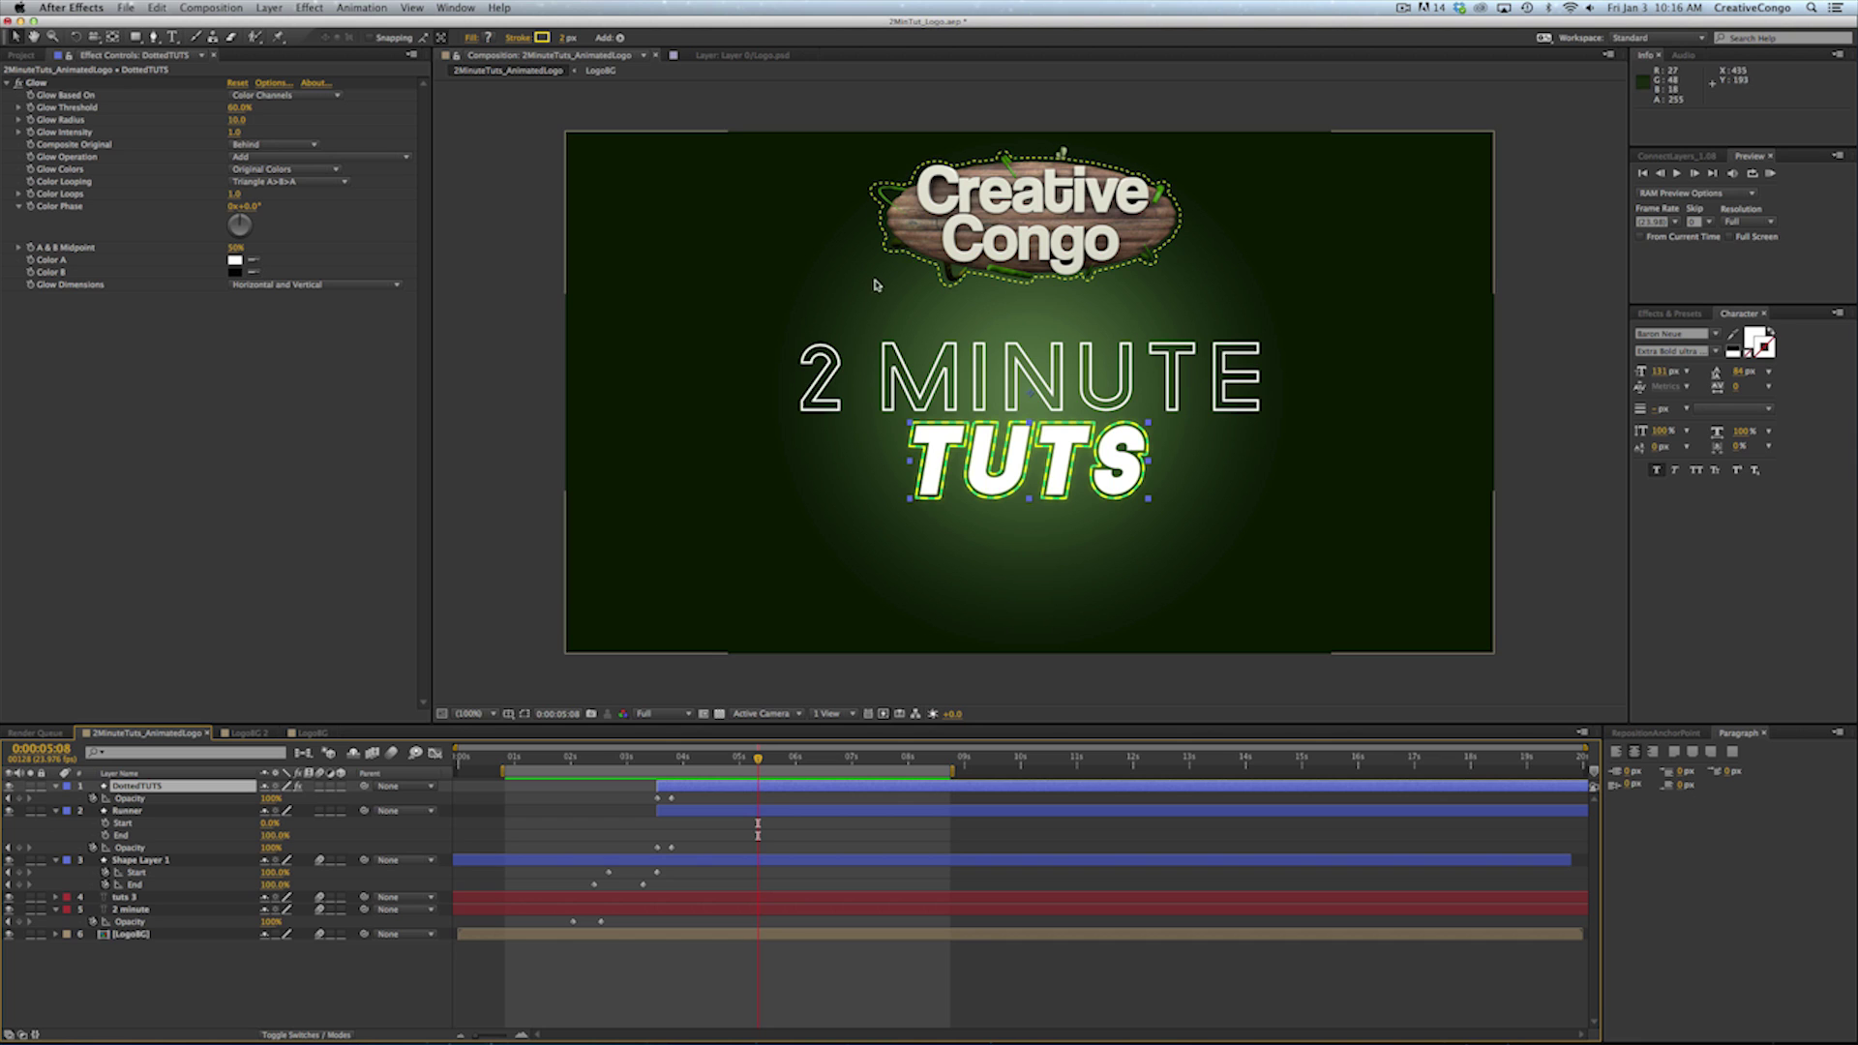
{"action": "left_click", "coordinate": [247, 733]}
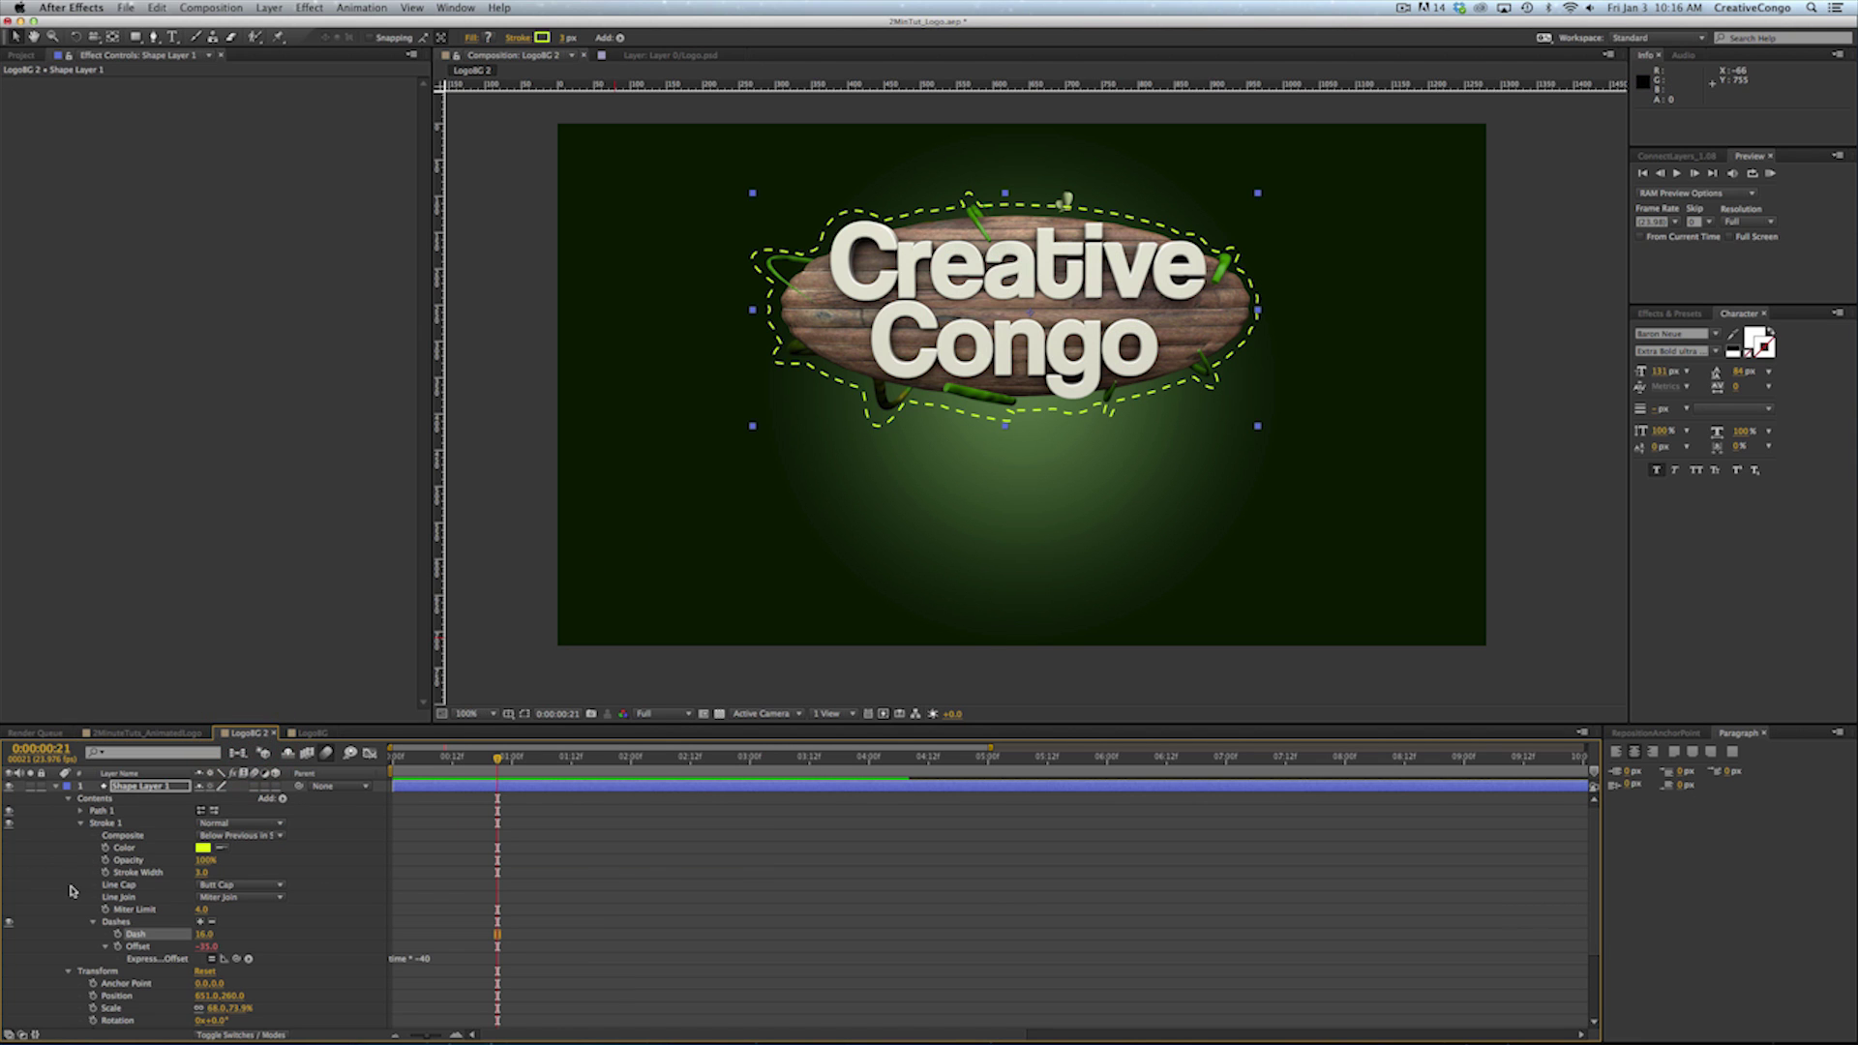
Collapse and delete Shape Layer 1 in the LogoBG 2 composition
{"action": "left_click", "coordinate": [143, 787]}
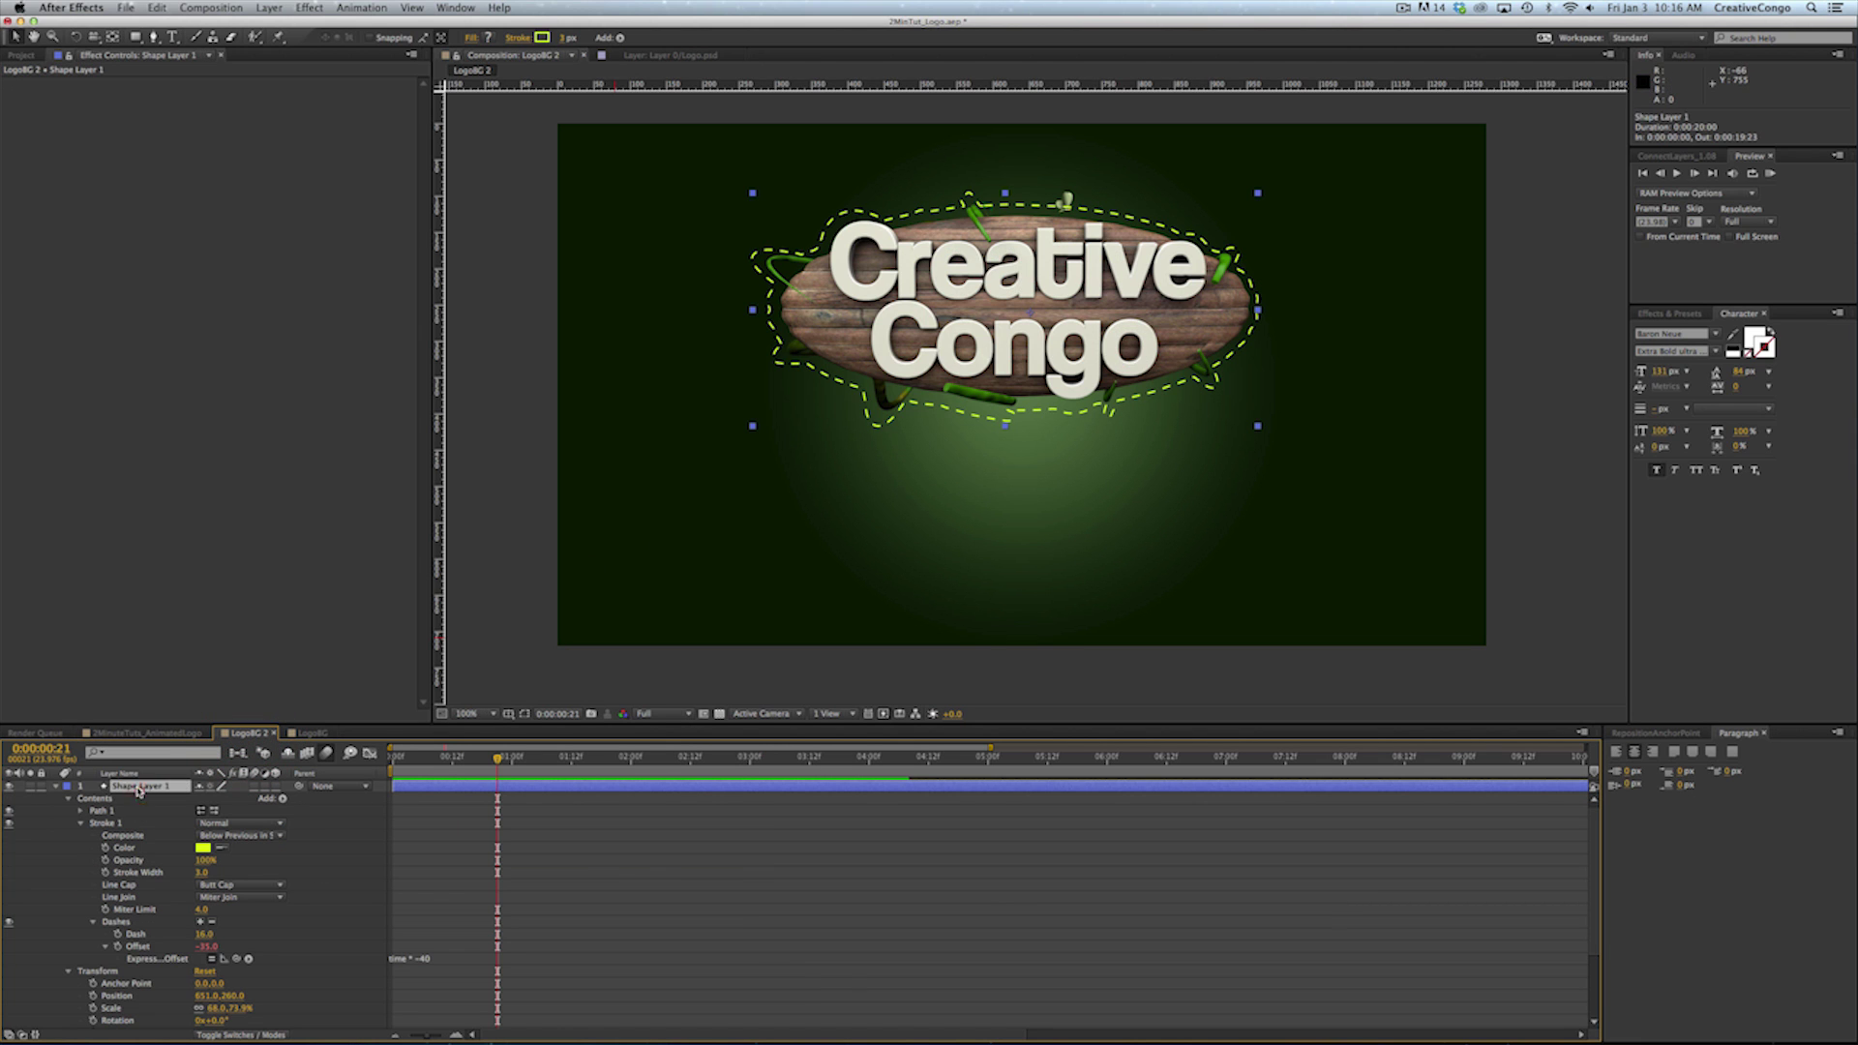
{"action": "left_click", "coordinate": [55, 786]}
{"action": "left_click", "coordinate": [152, 945]}
{"action": "left_click", "coordinate": [146, 787]}
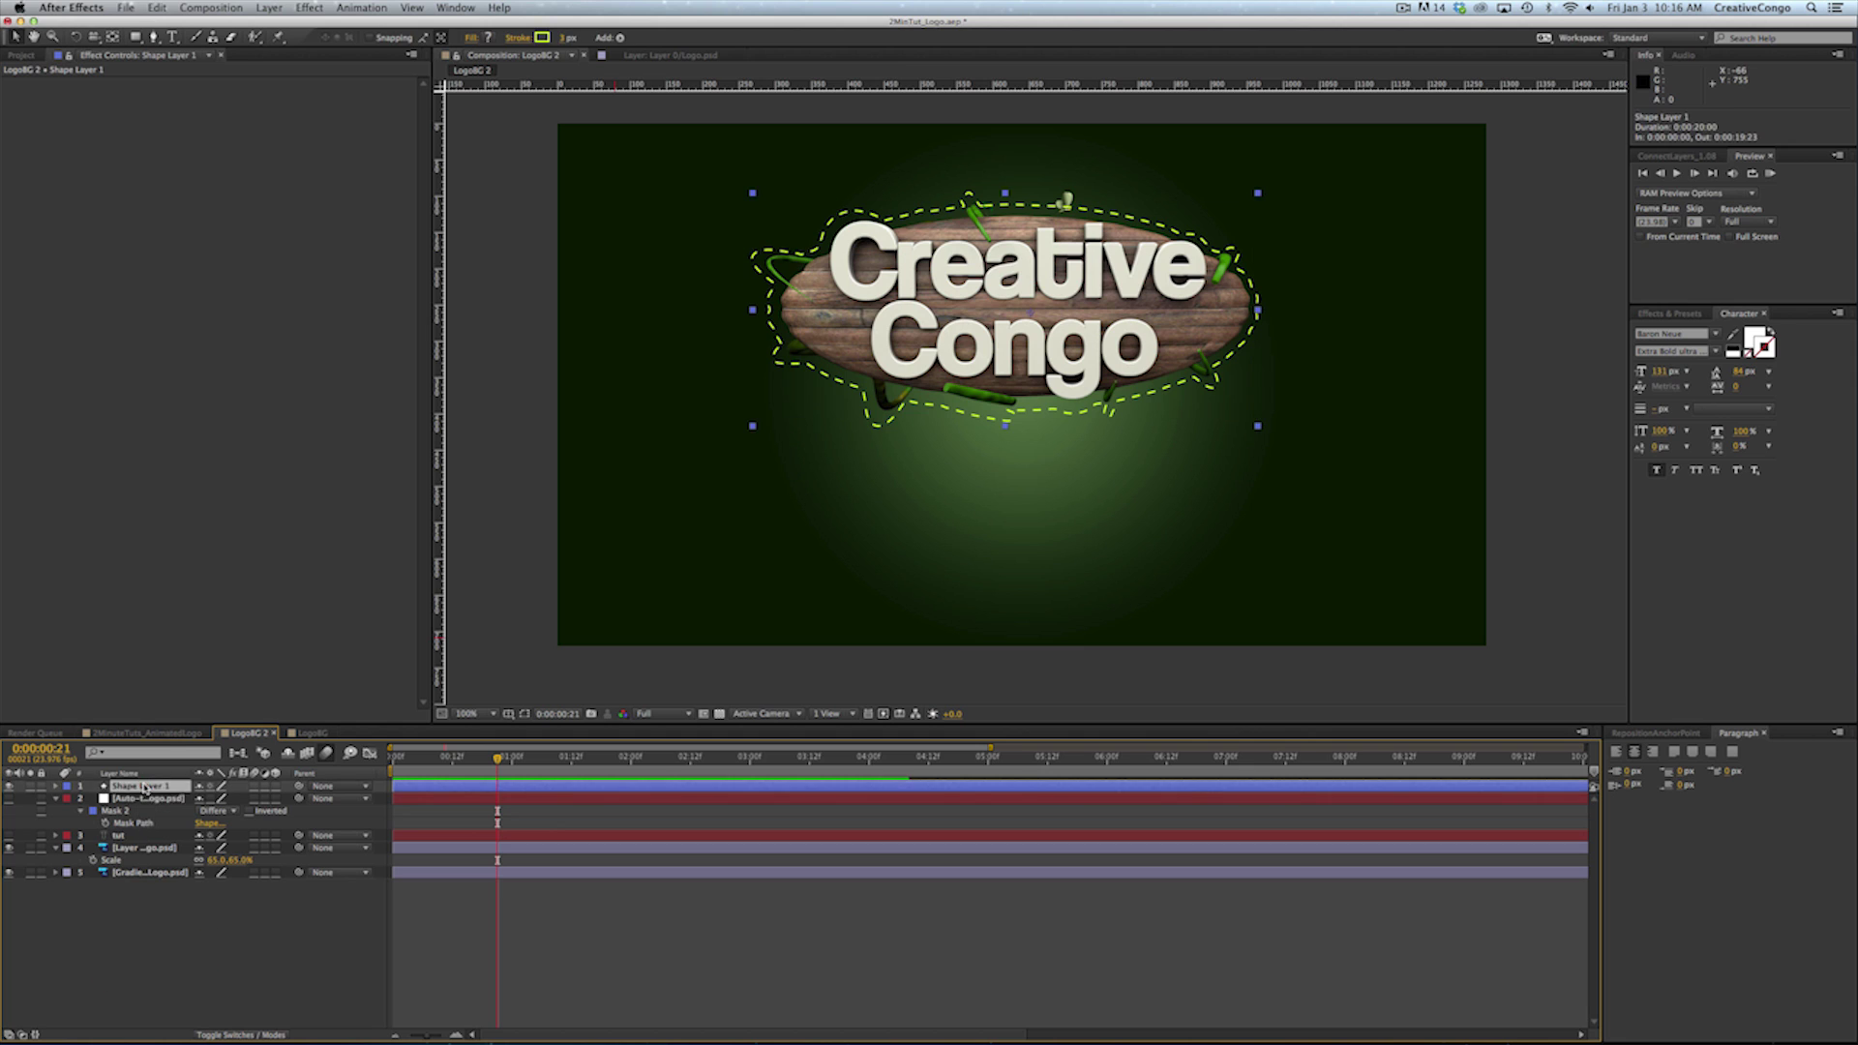
{"action": "key", "text": "BackSpace"}
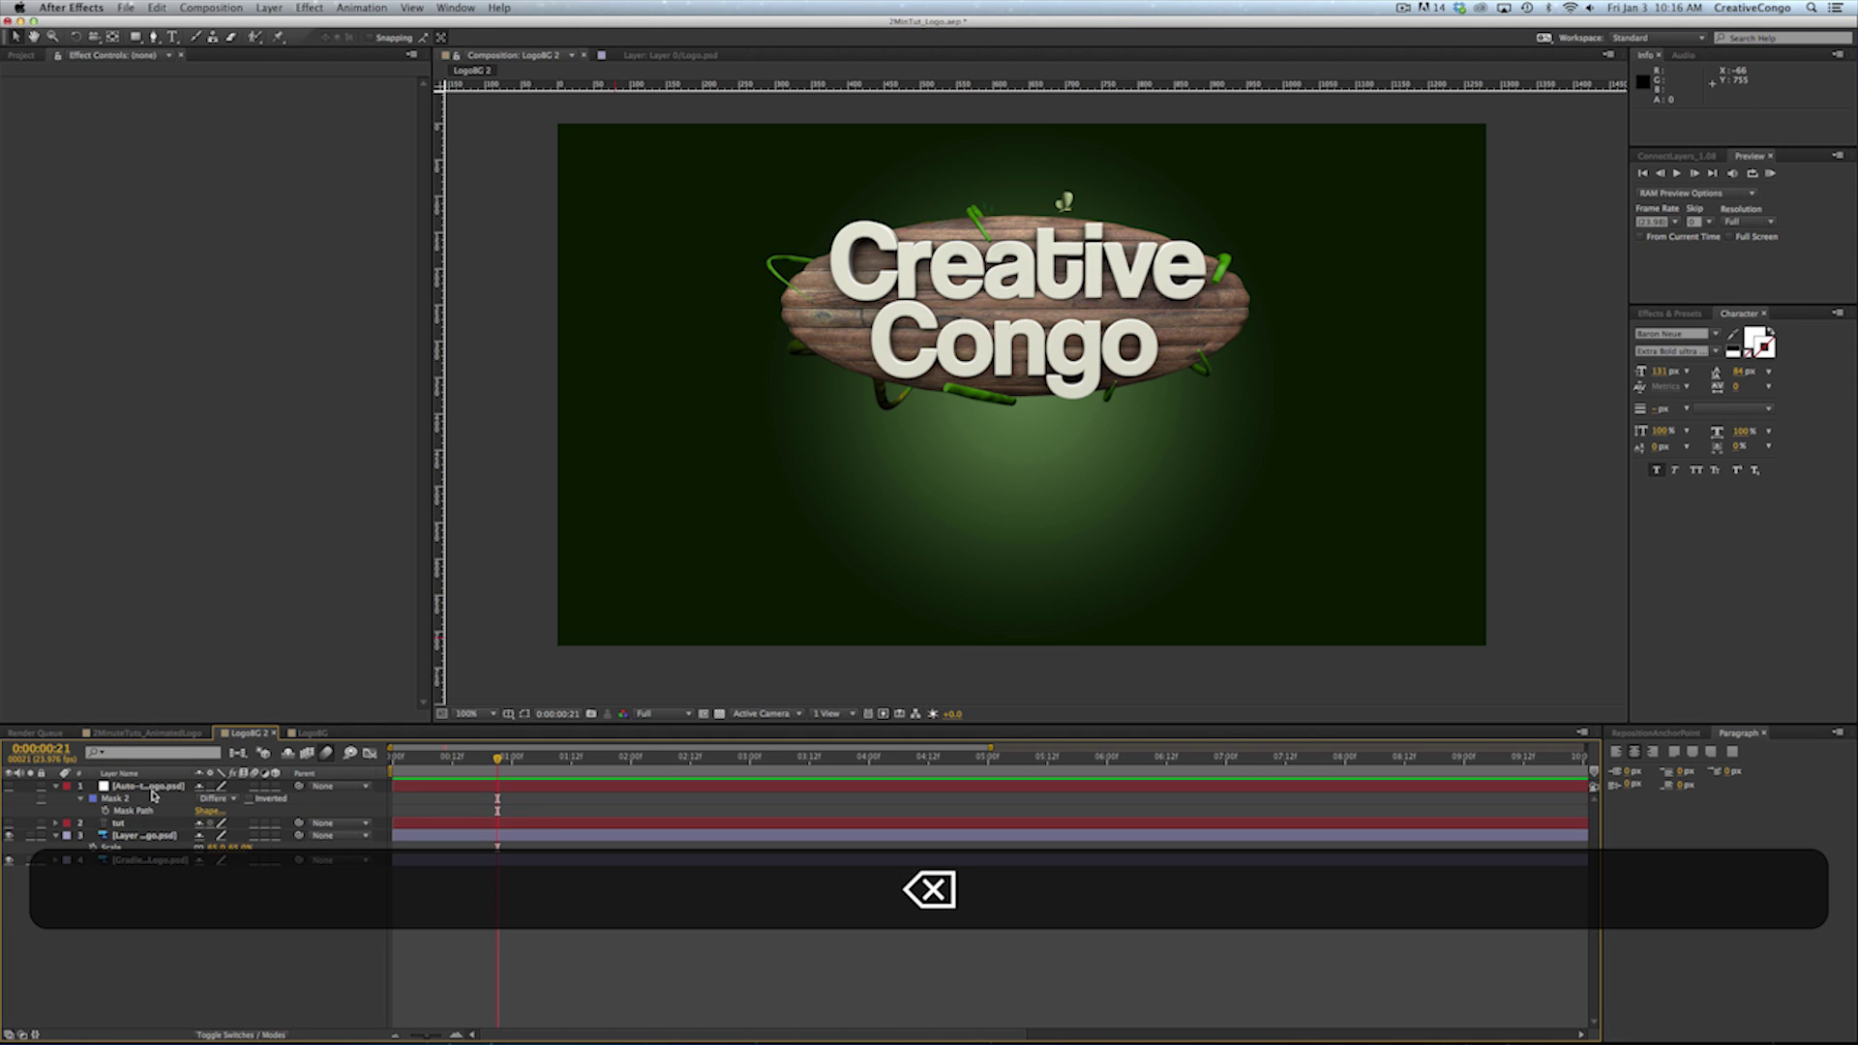
Show the auto-traced logo layer and apply the Stroke effect to it
{"action": "left_click", "coordinate": [10, 787]}
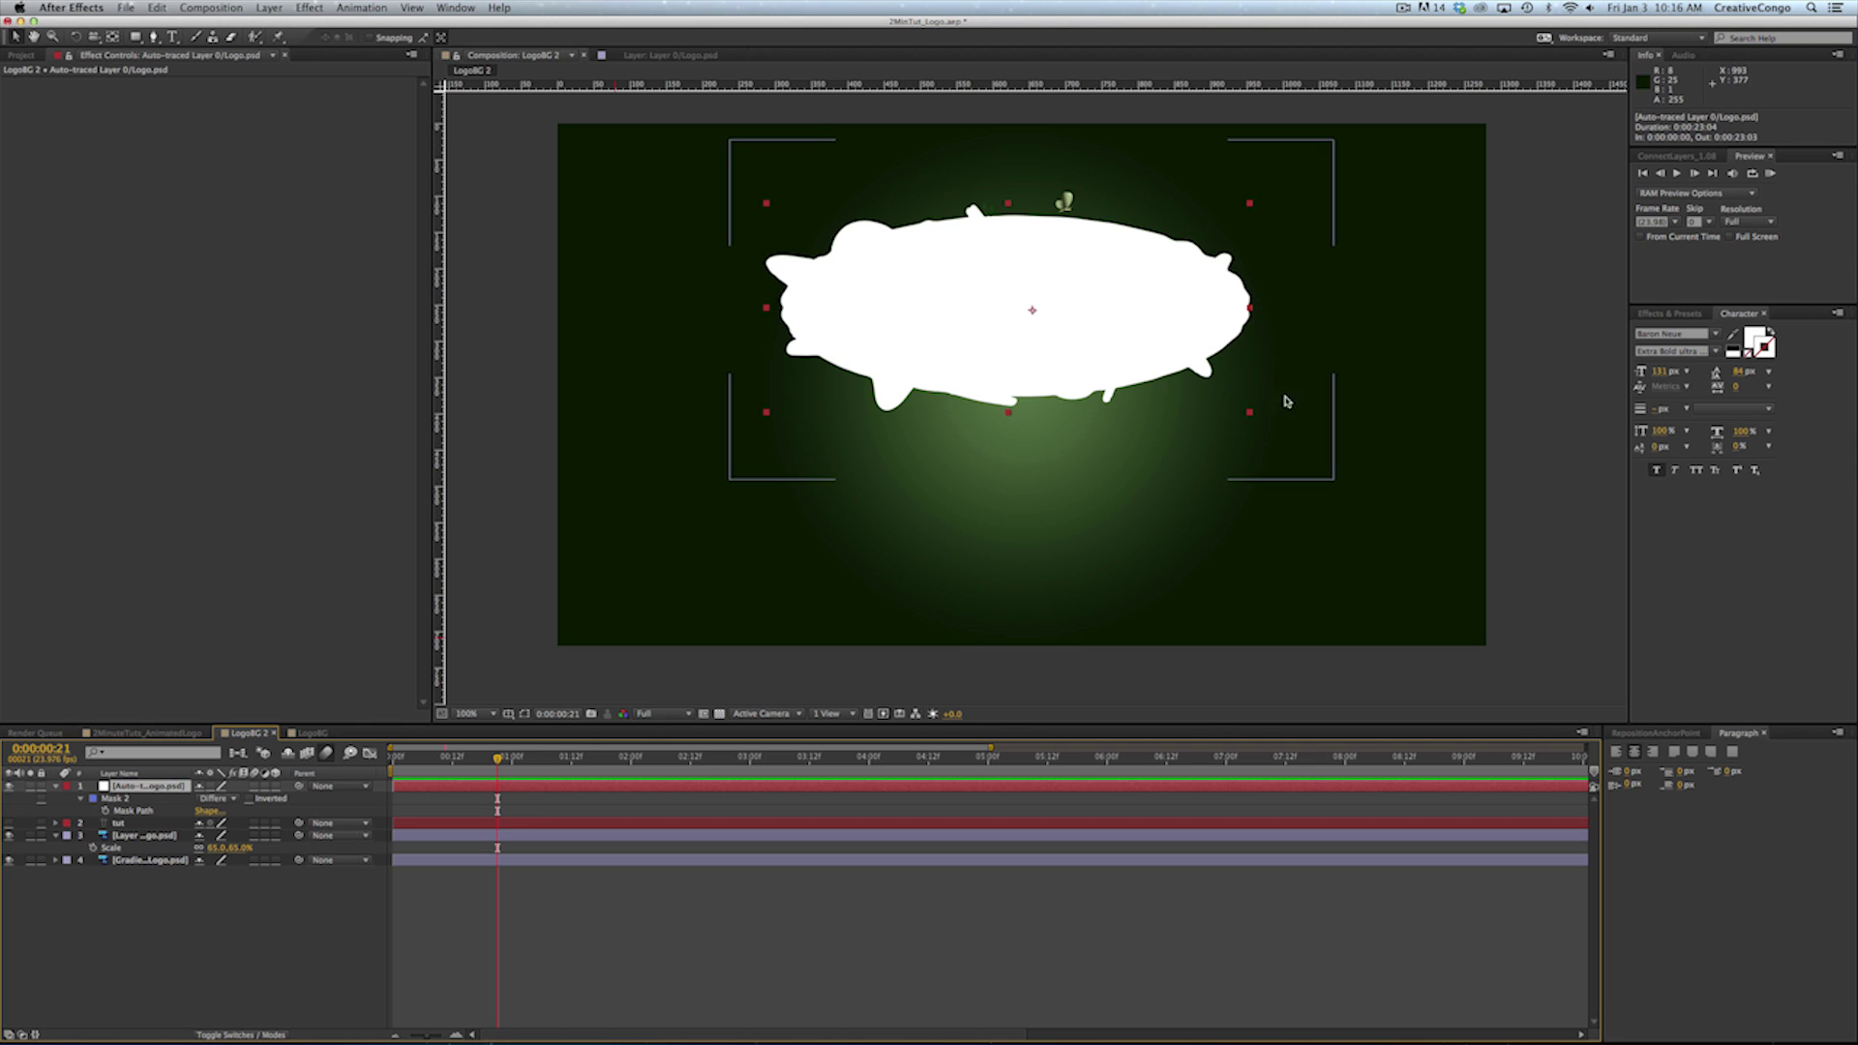
{"action": "left_click", "coordinate": [1664, 313]}
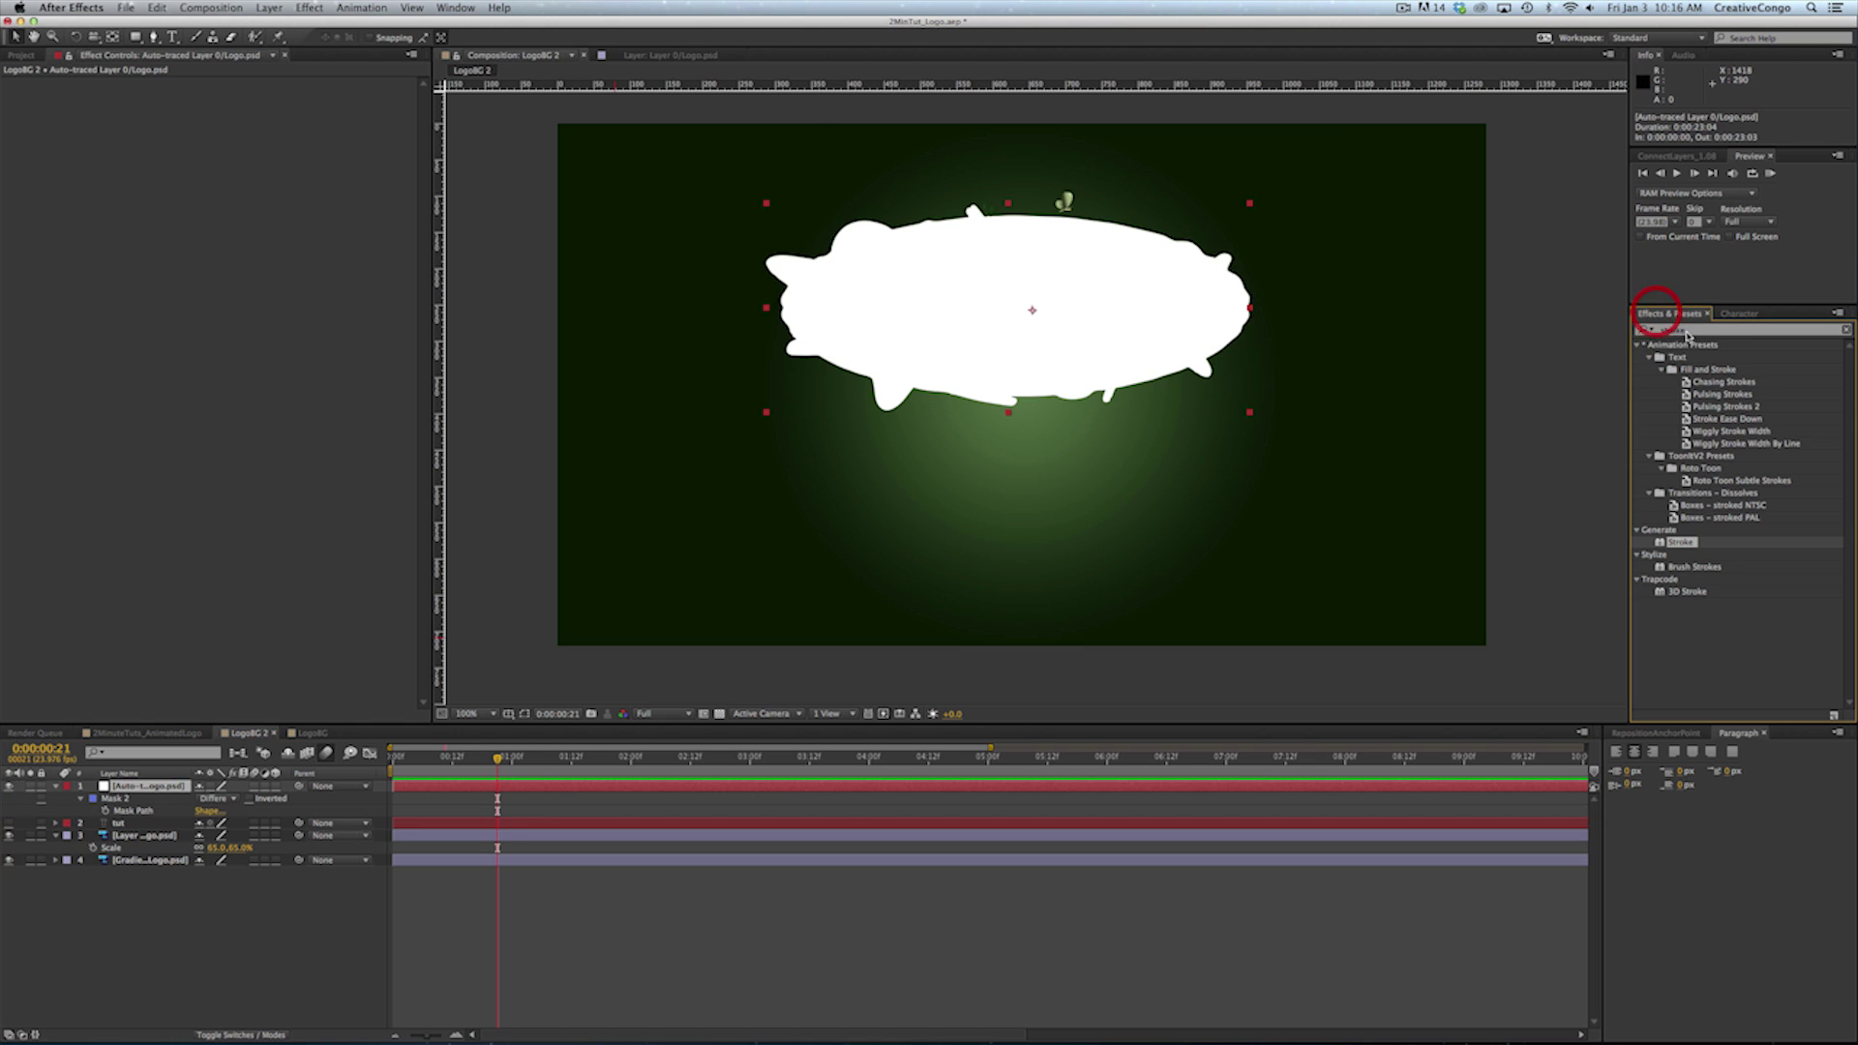
{"action": "double_click", "coordinate": [1663, 546]}
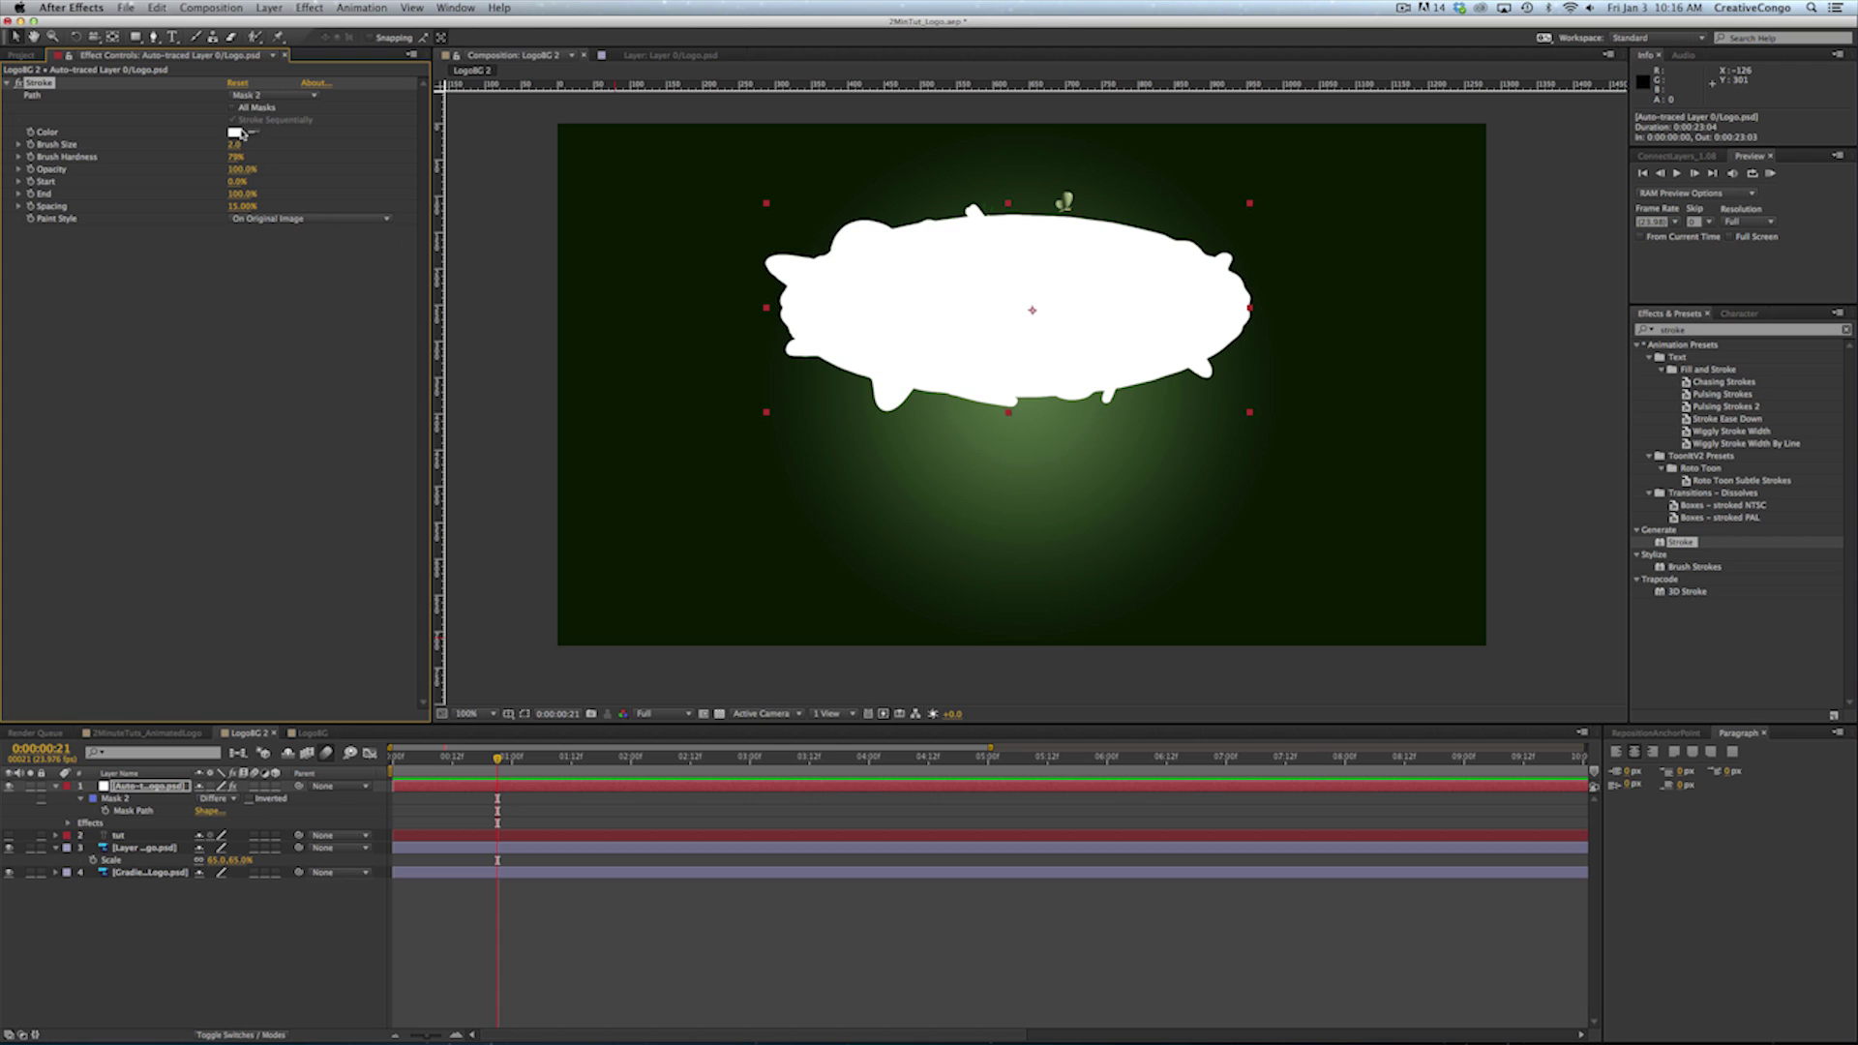
Set the Stroke effect's color to red and its brush size to 10
{"action": "left_click", "coordinate": [237, 132]}
{"action": "left_click", "coordinate": [337, 461]}
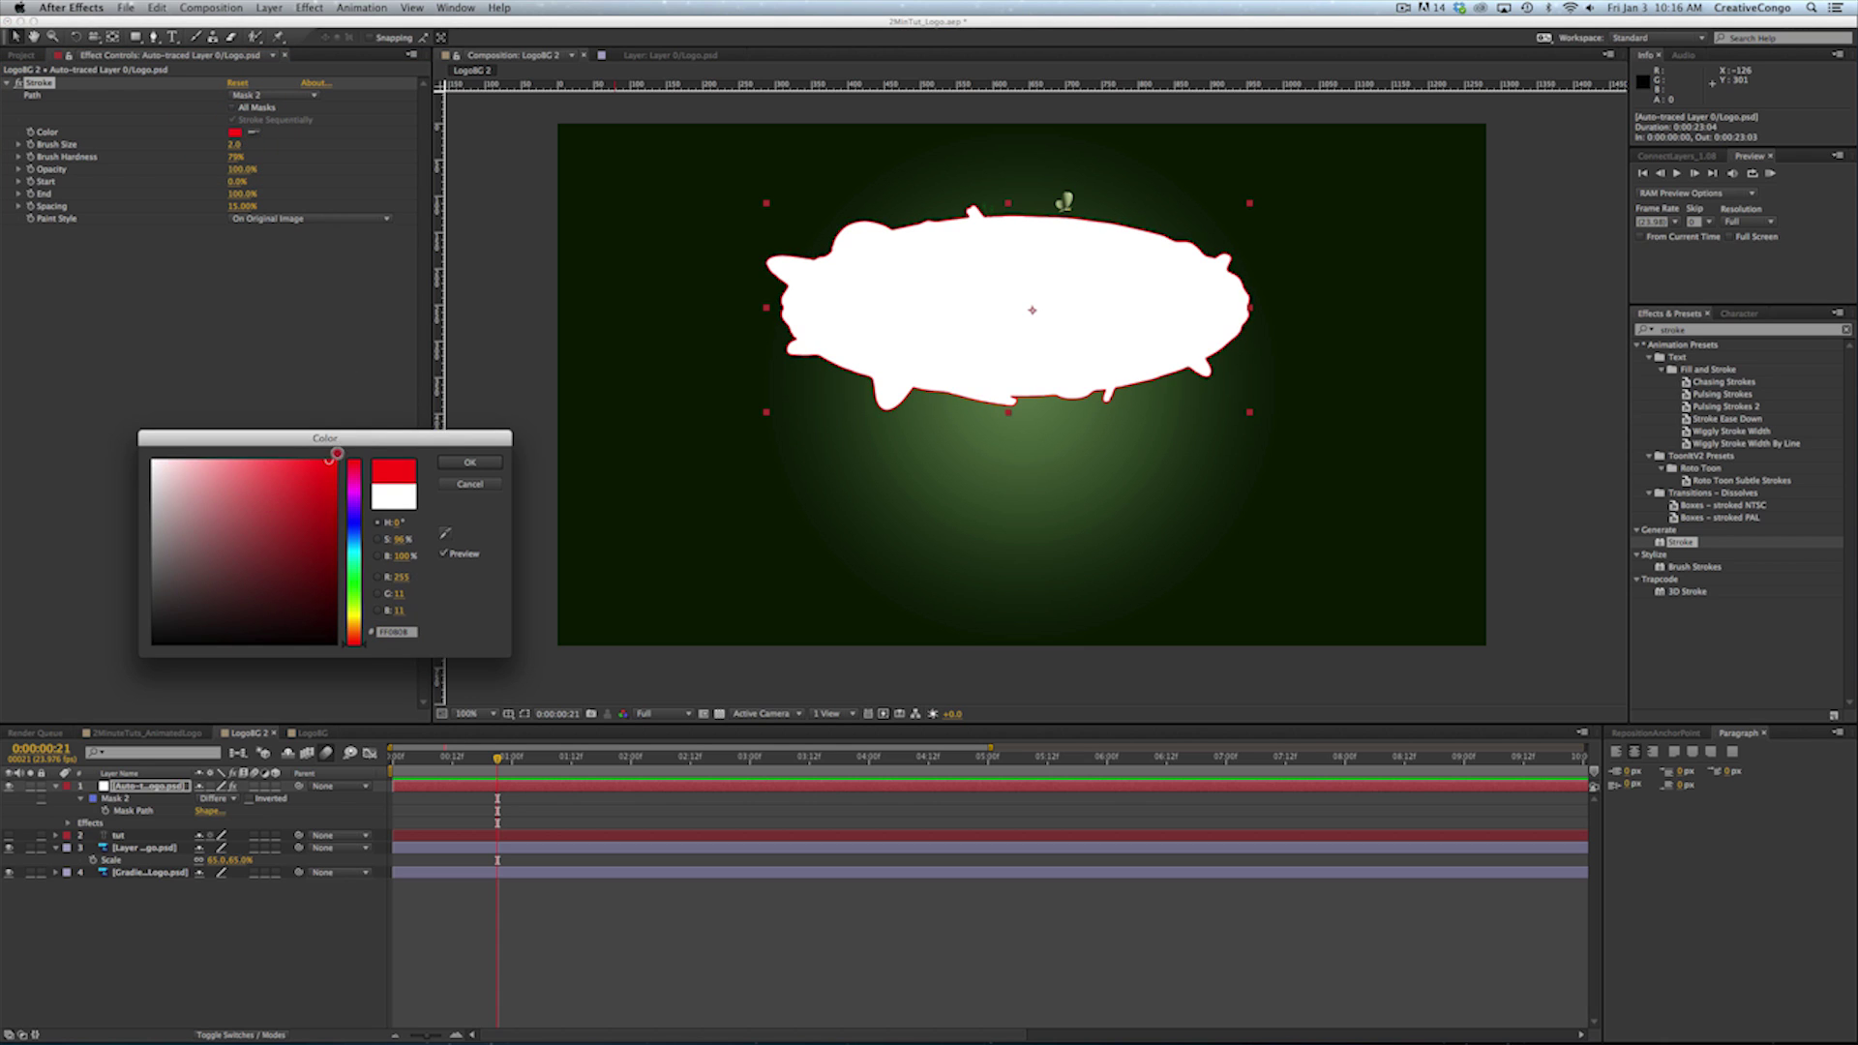
{"action": "left_click", "coordinate": [441, 462]}
{"action": "left_click", "coordinate": [233, 144]}
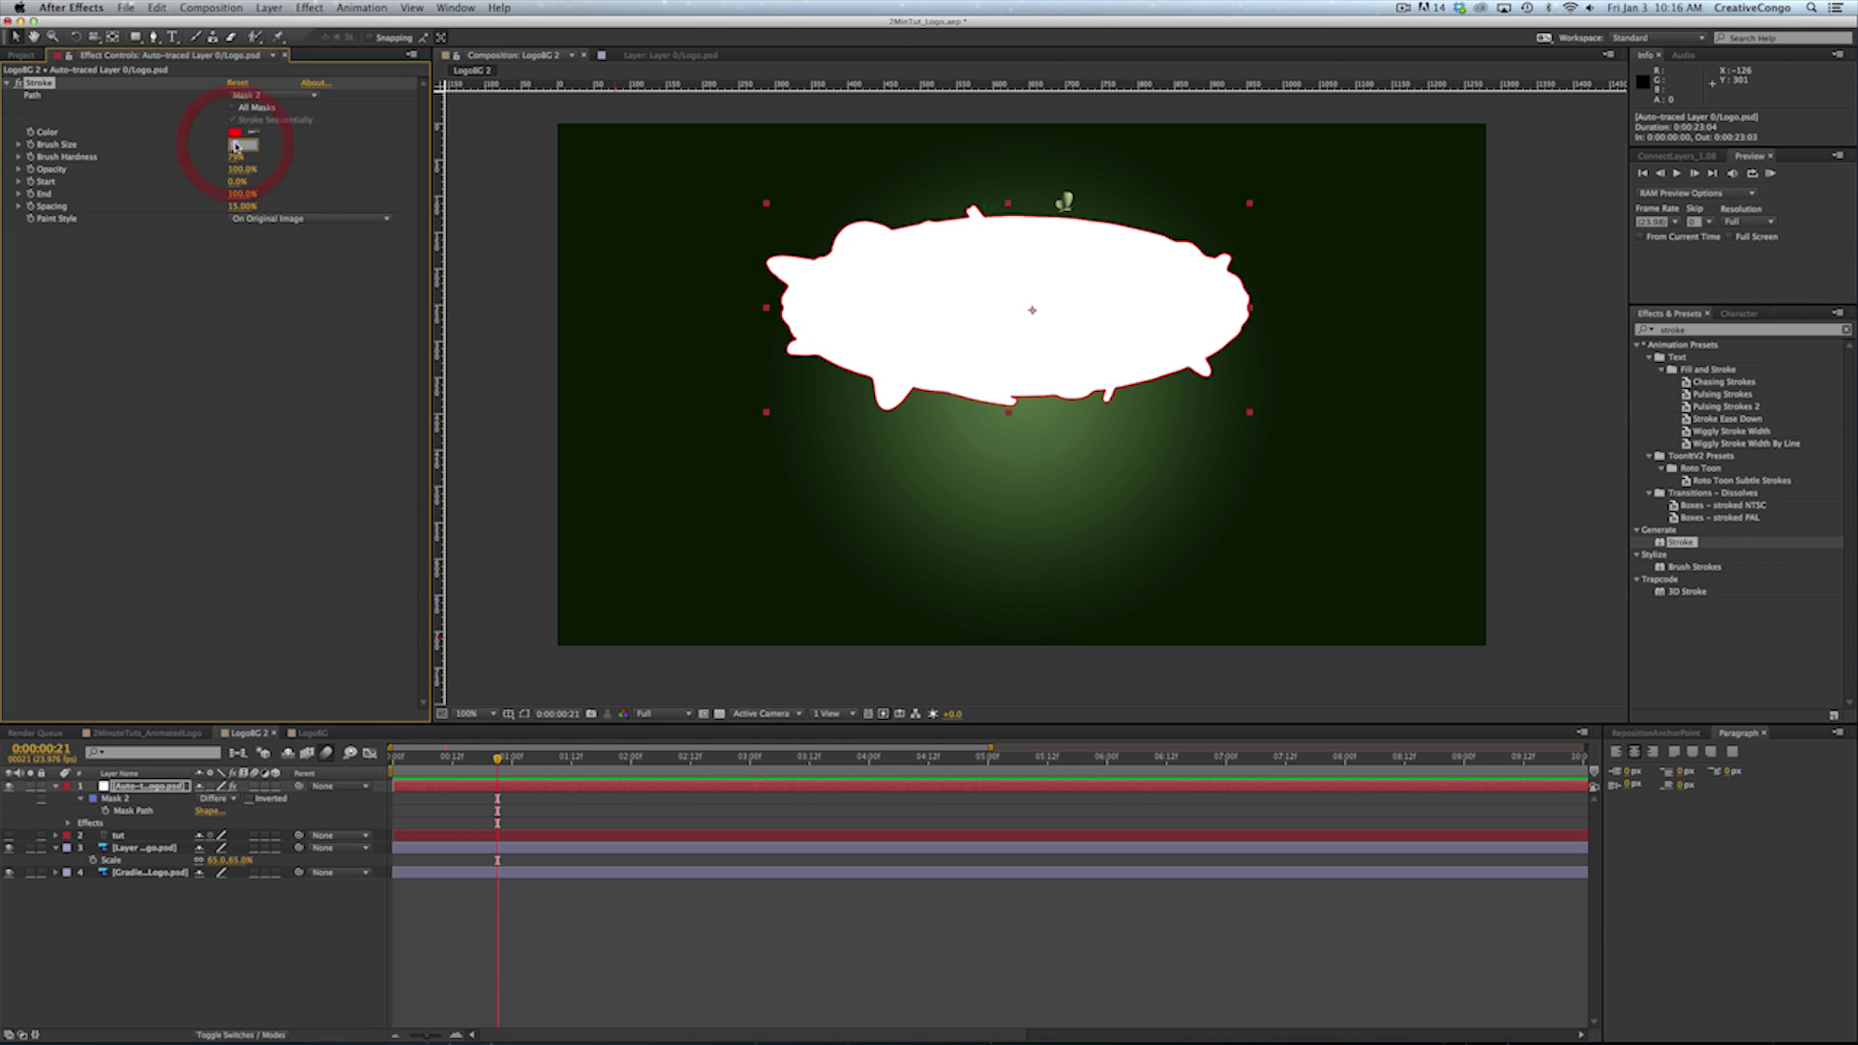
{"action": "type", "text": "10"}
{"action": "key", "text": "Return"}
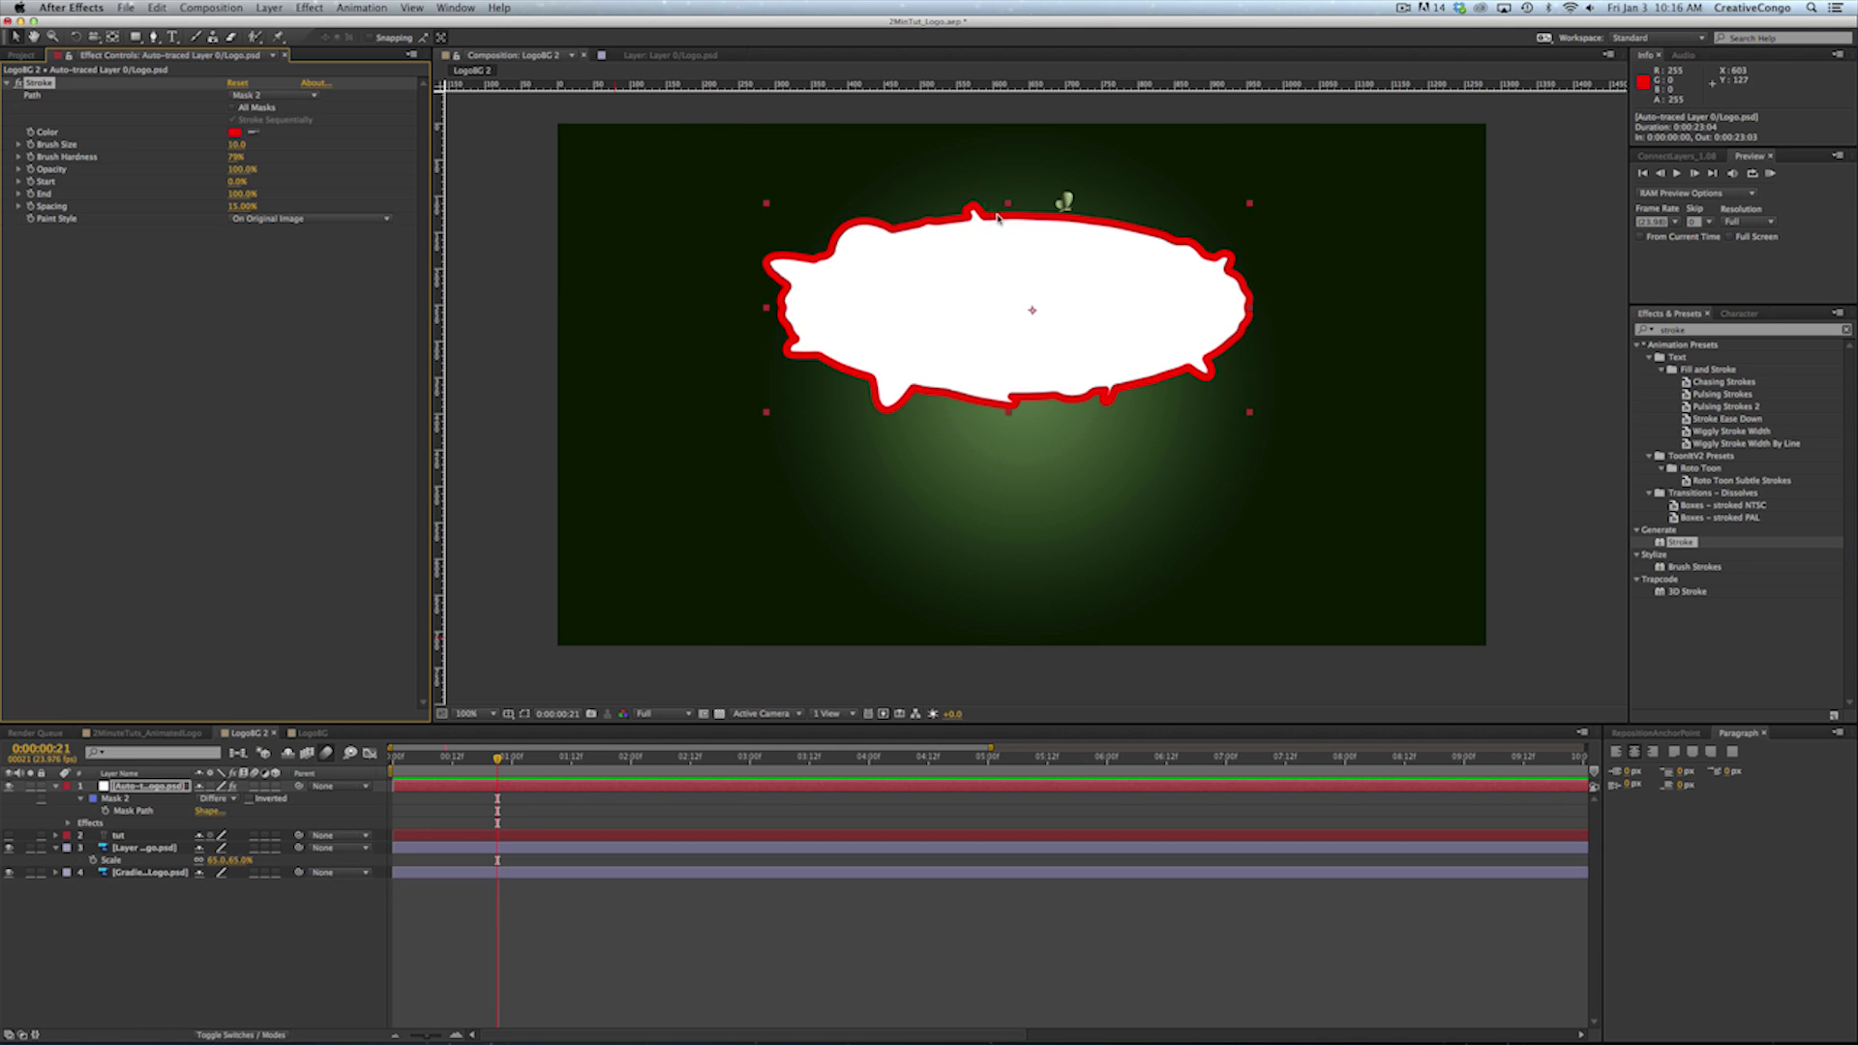
Auto-trace the stroked layer's alpha channel for the current frame, applying the result to a new layer
{"action": "left_click", "coordinate": [29, 1019]}
{"action": "left_click", "coordinate": [147, 786]}
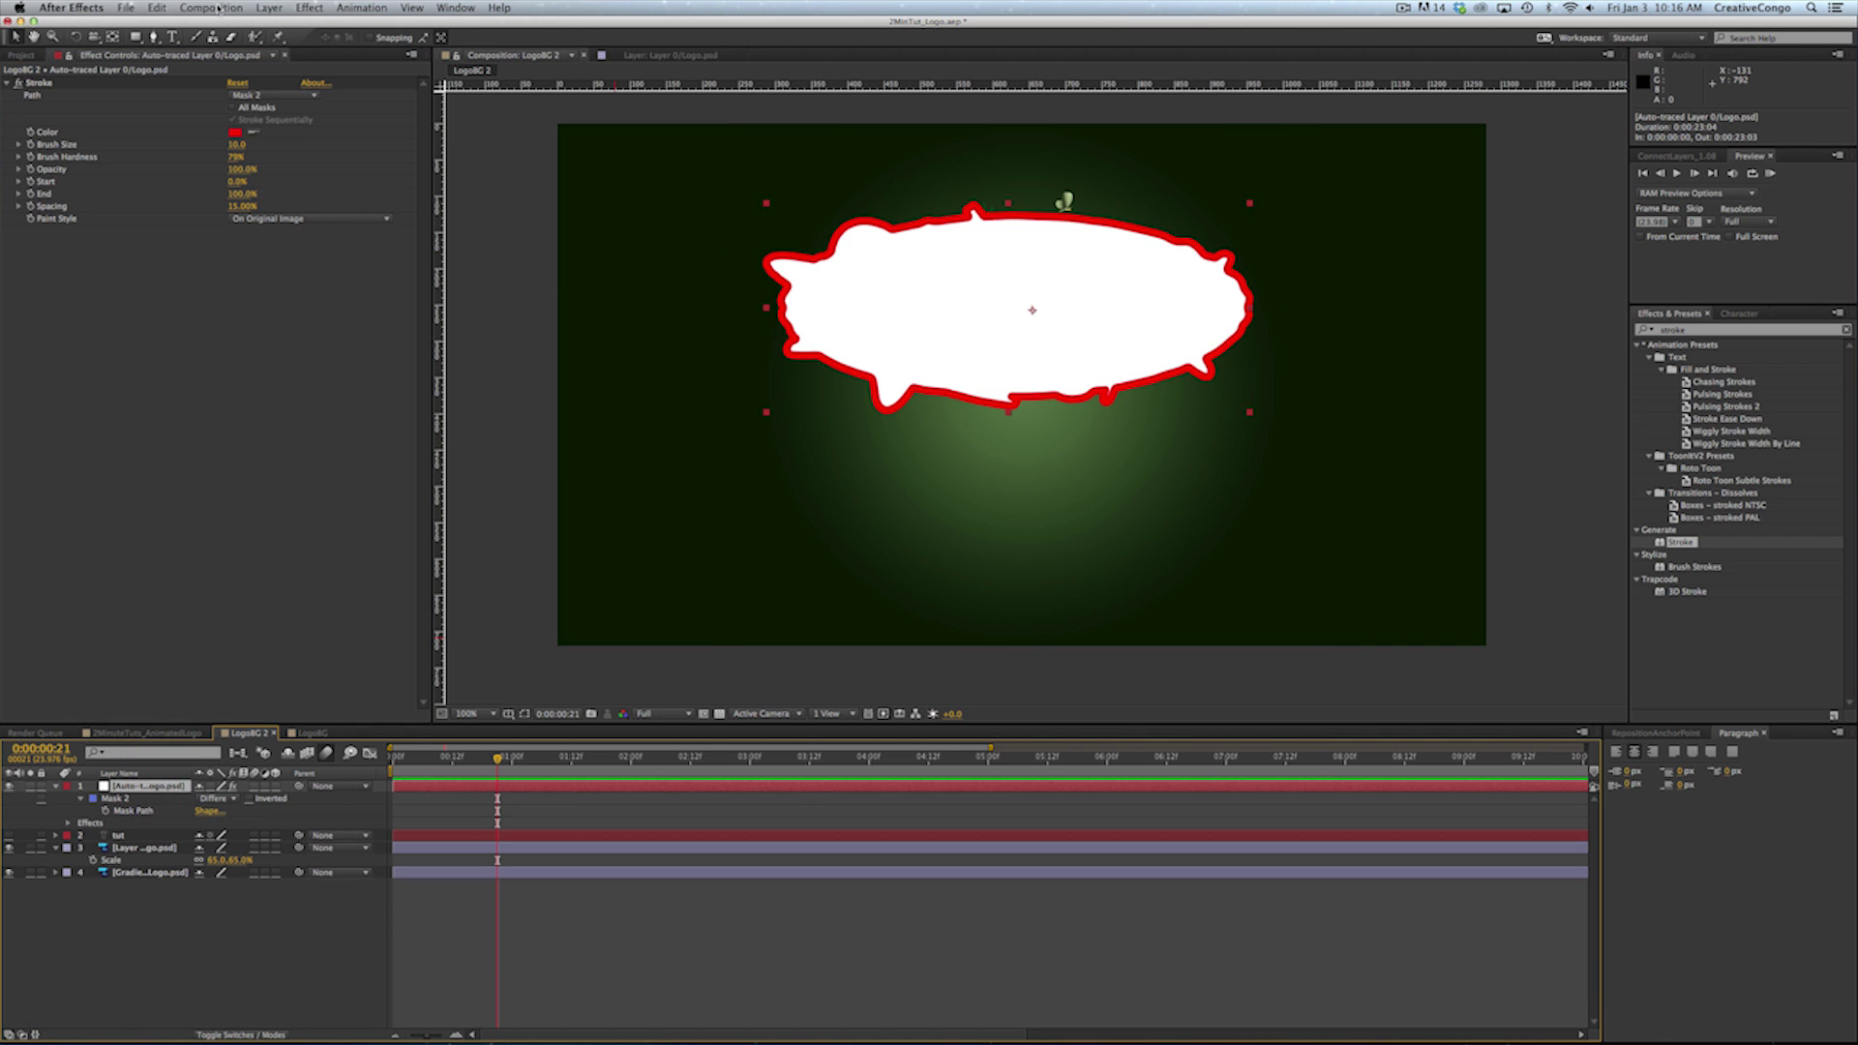
{"action": "left_click", "coordinate": [269, 7]}
{"action": "left_click", "coordinate": [277, 491]}
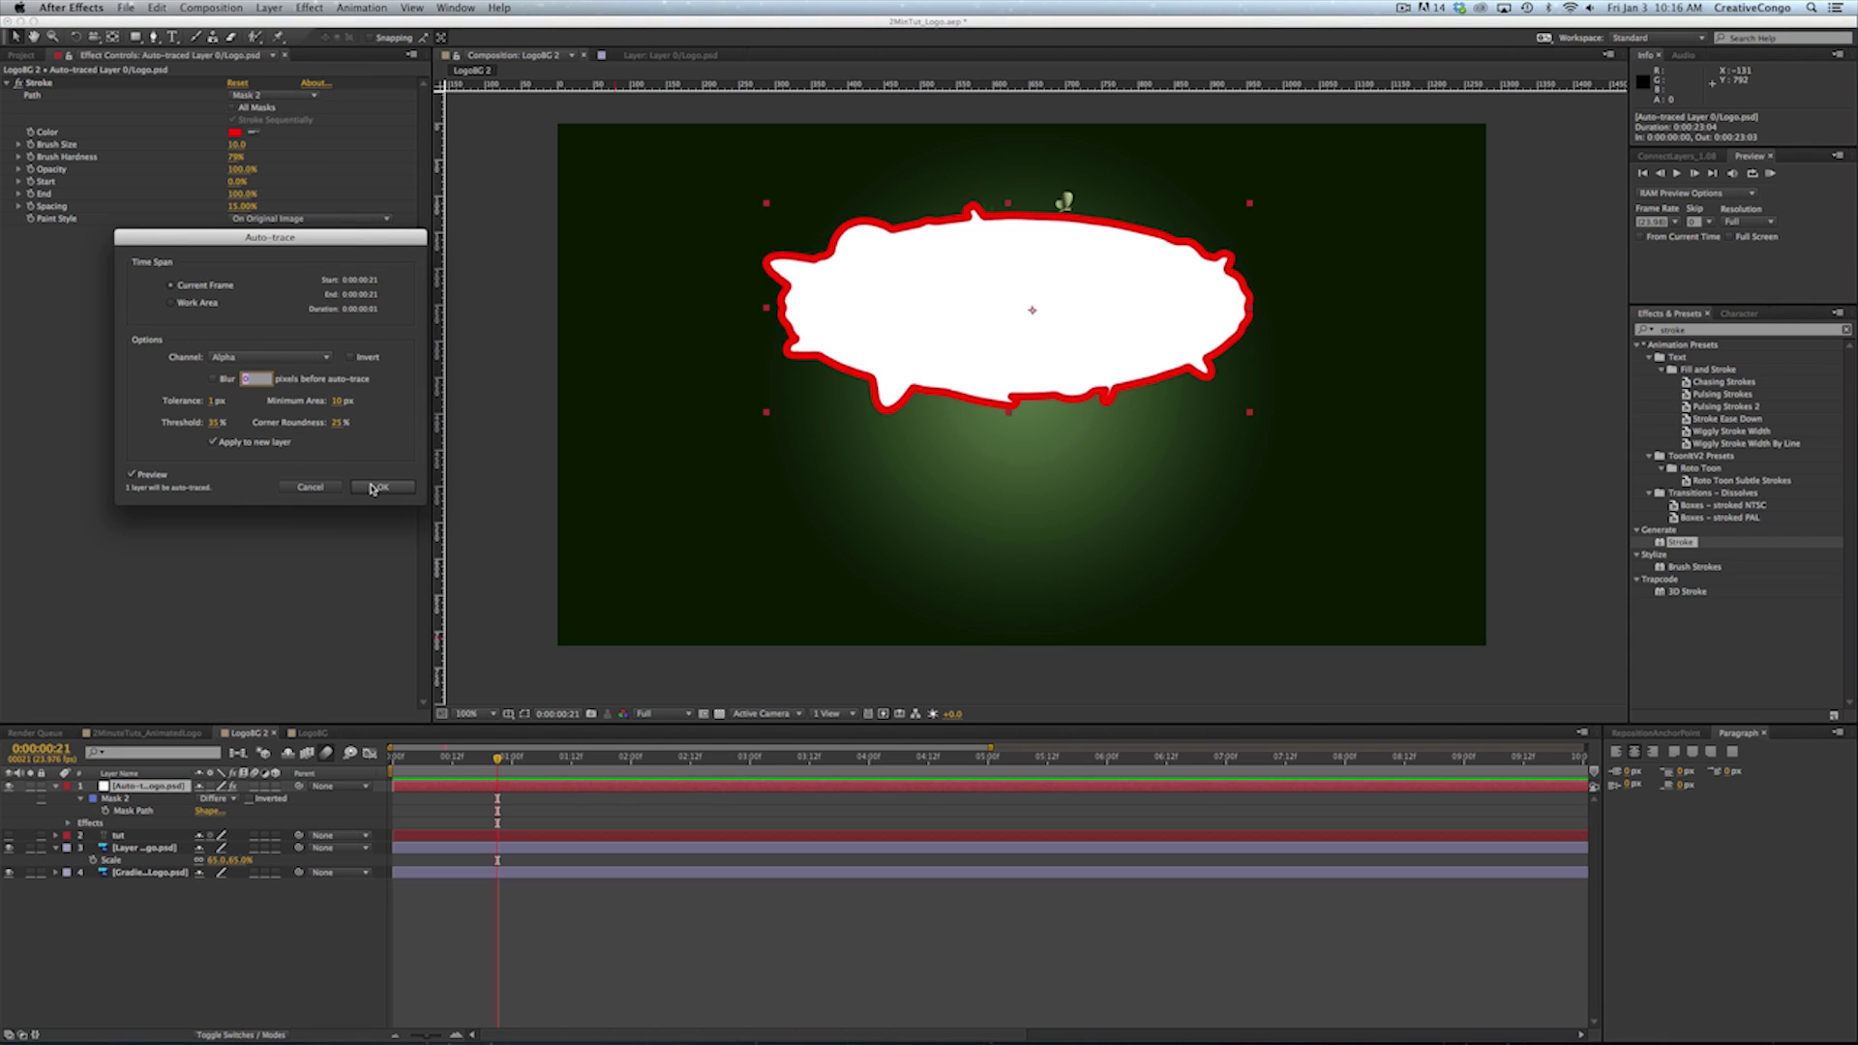
{"action": "left_click", "coordinate": [377, 487]}
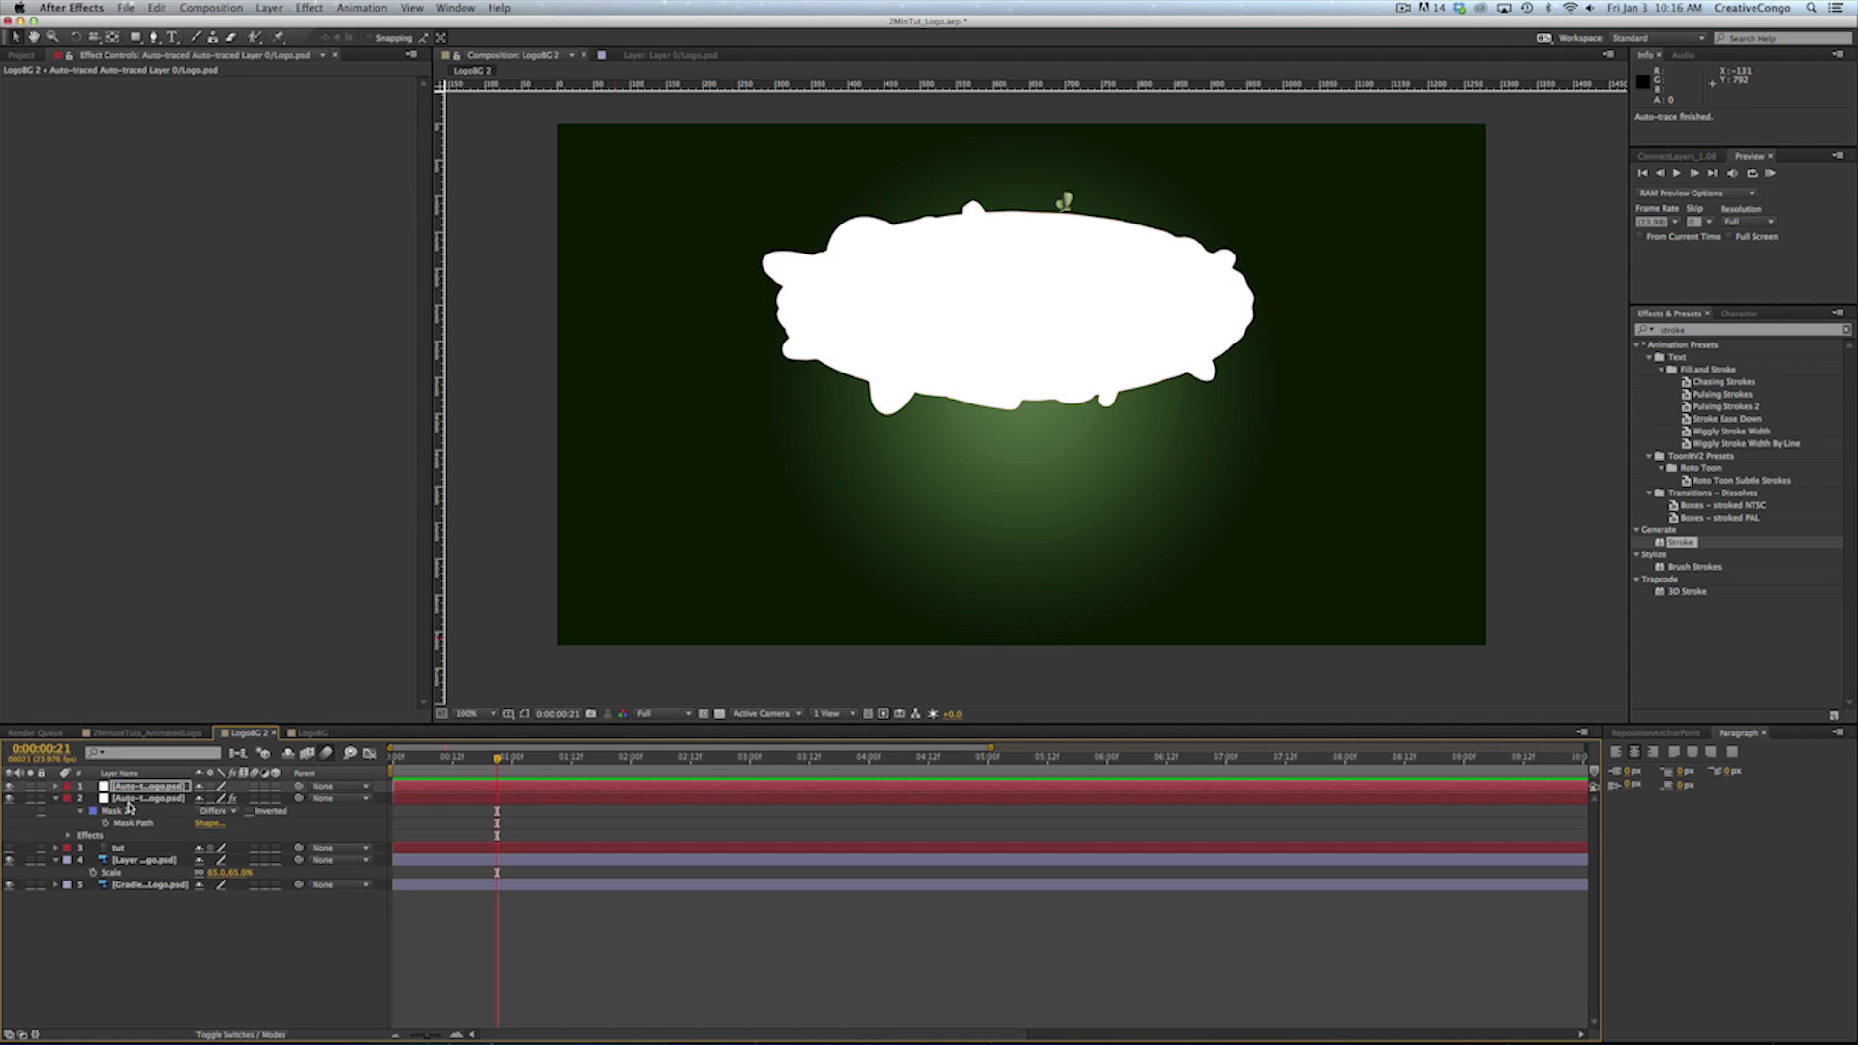
Delete the old auto-traced layer carrying the Stroke effect and move the new traced layer beneath the logo layer
{"action": "left_click", "coordinate": [129, 799]}
{"action": "key", "text": "BackSpace"}
{"action": "left_click_drag", "start_coordinate": [129, 787], "coordinate": [131, 830]}
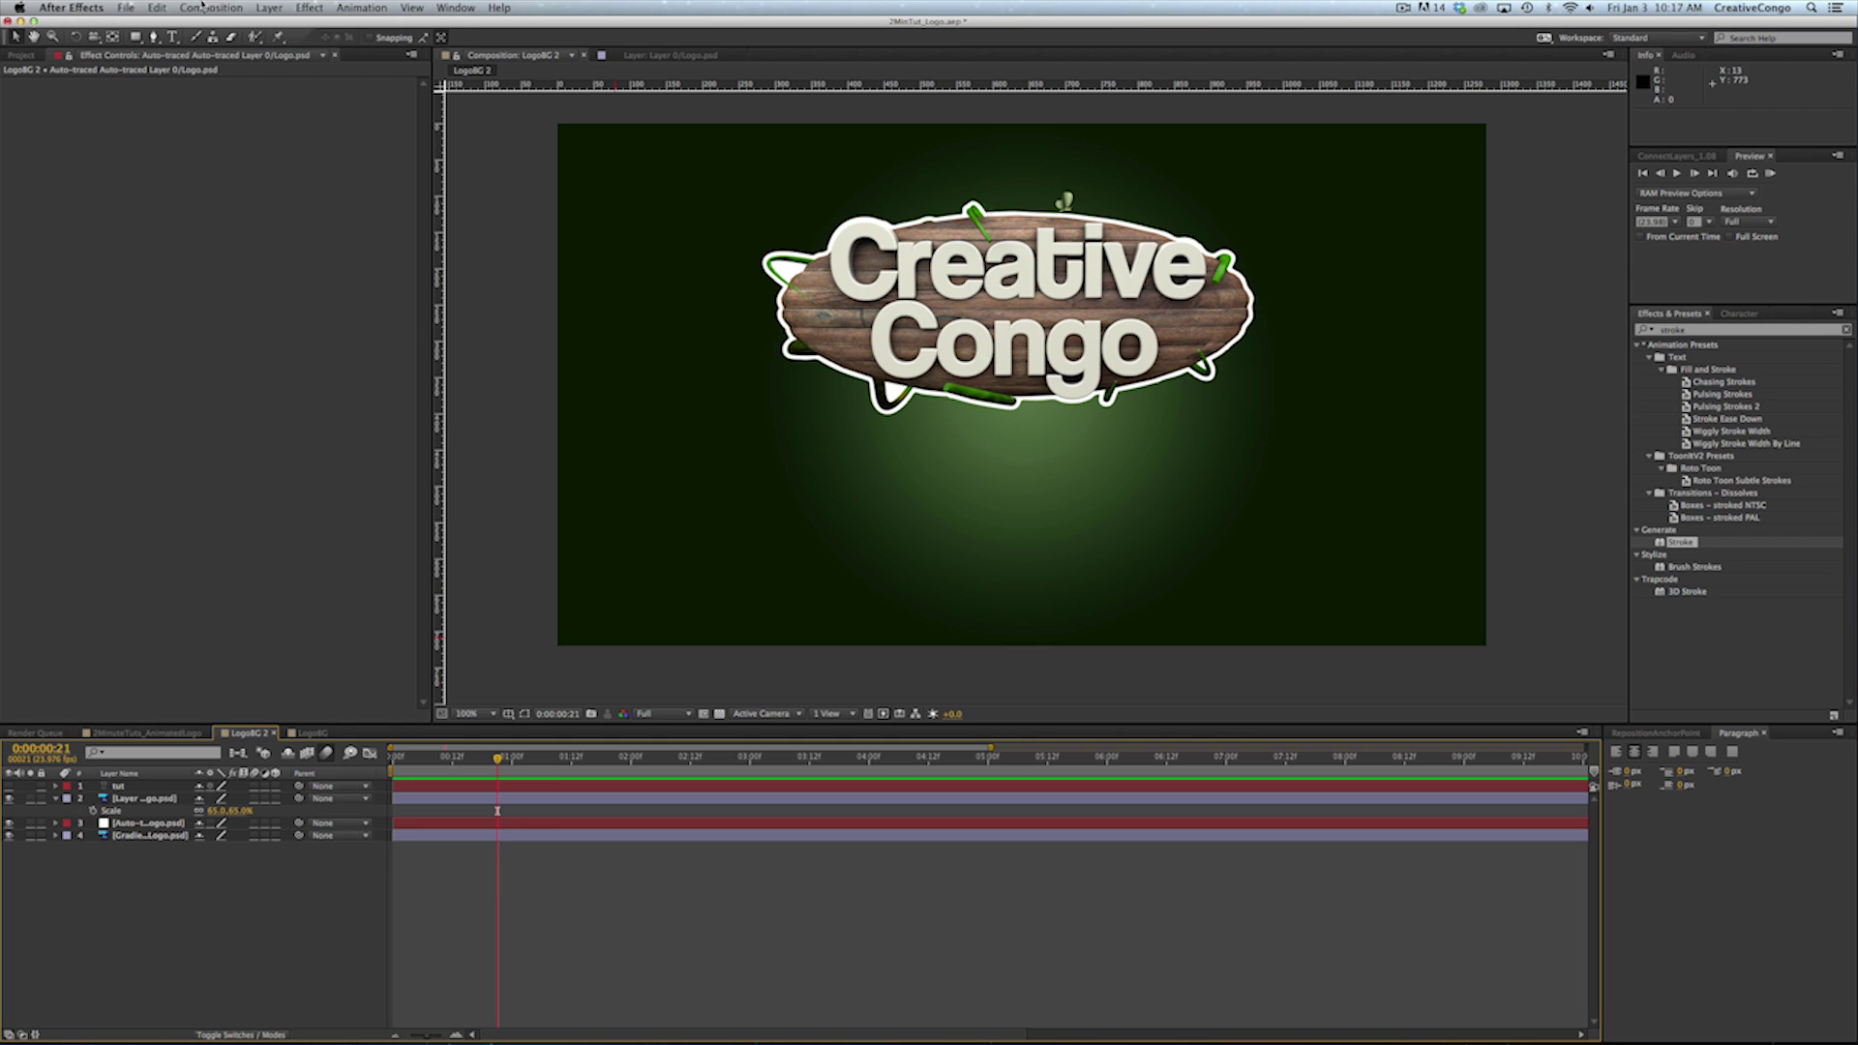
Create a new shape layer and add an empty Path to its contents
{"action": "left_click", "coordinate": [284, 8]}
{"action": "mouse_move", "coordinate": [207, 7]}
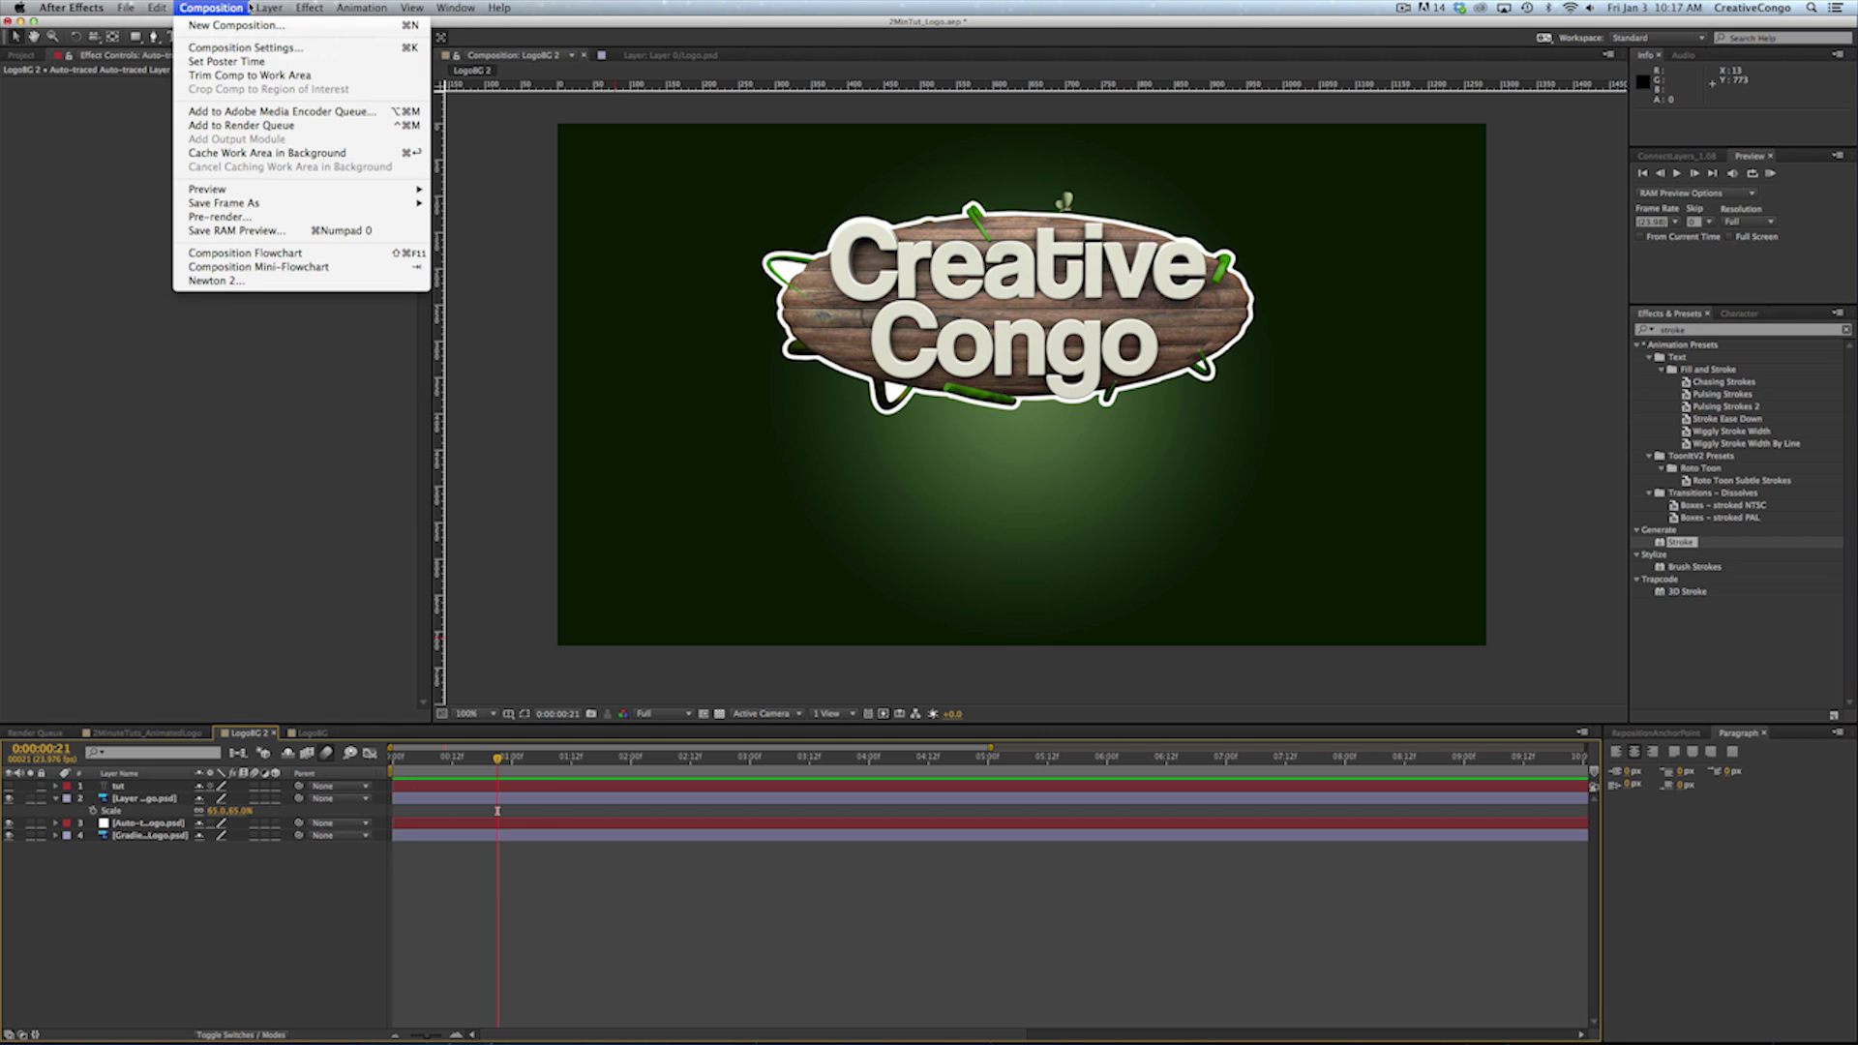
{"action": "mouse_move", "coordinate": [269, 8]}
{"action": "mouse_move", "coordinate": [435, 26]}
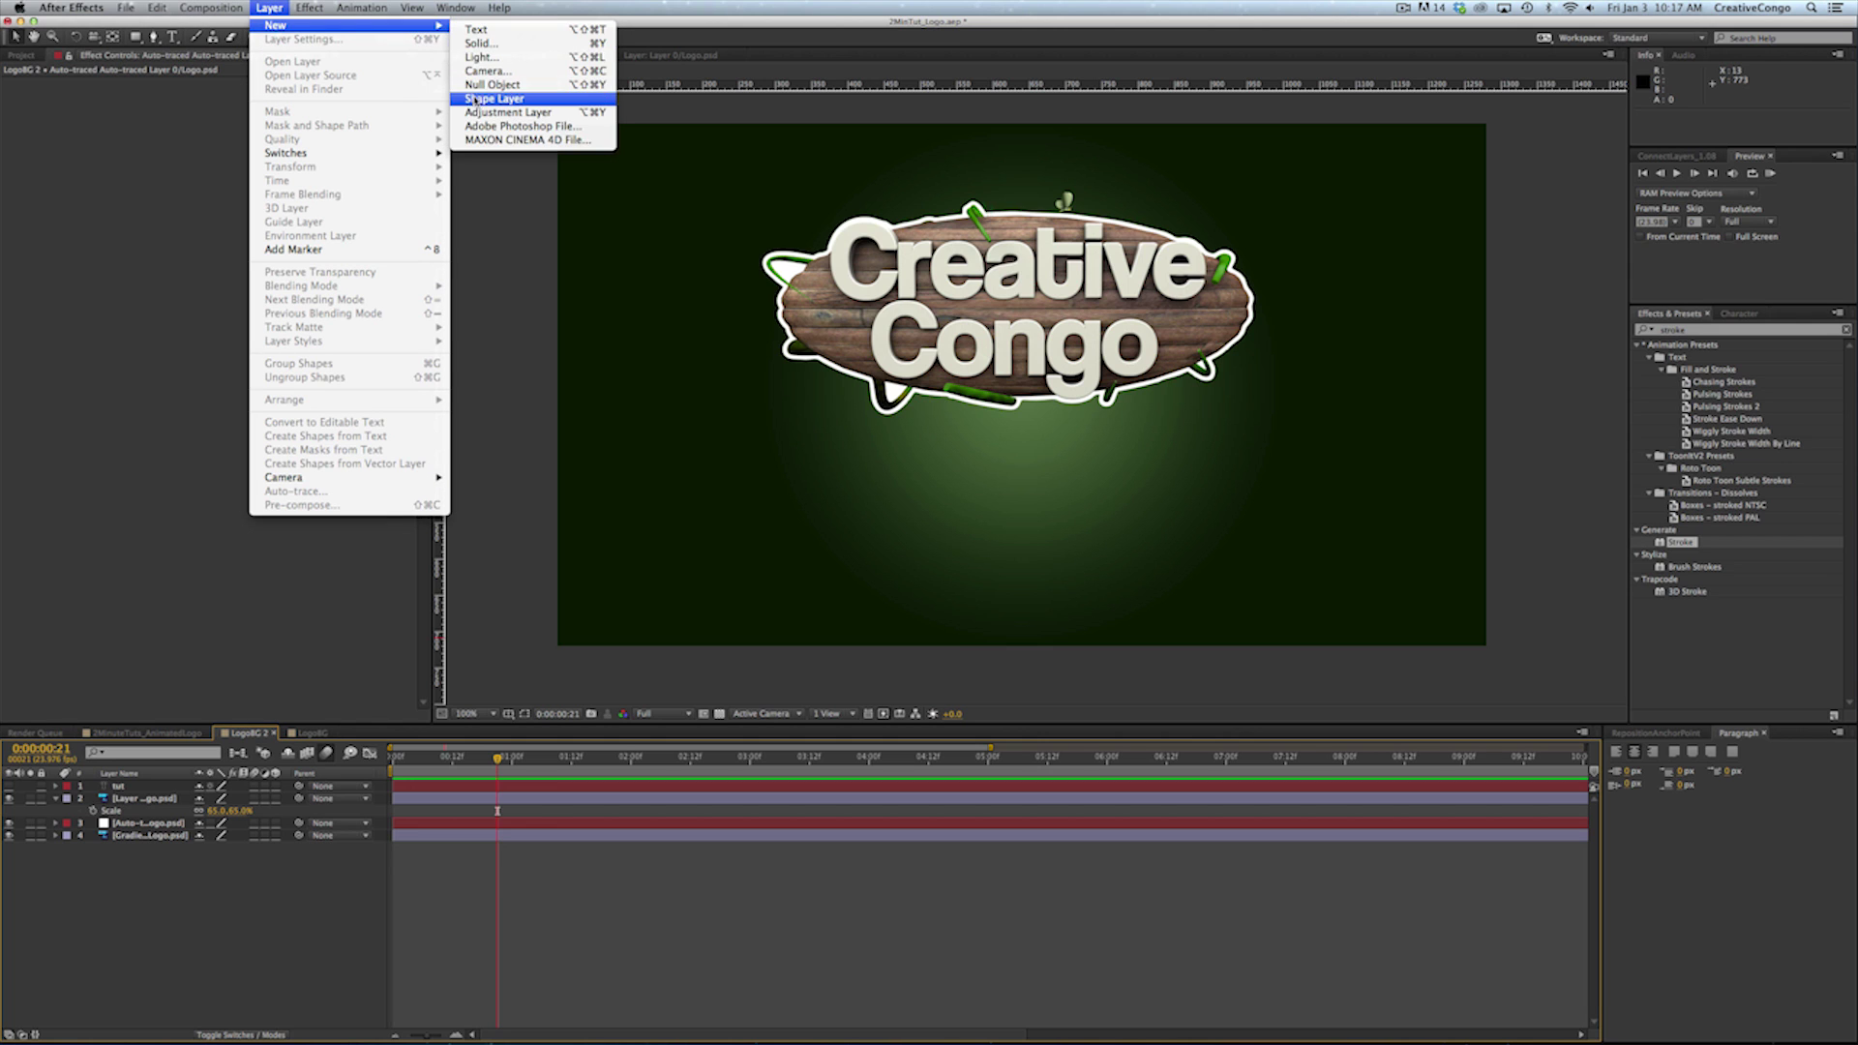
{"action": "left_click", "coordinate": [476, 98]}
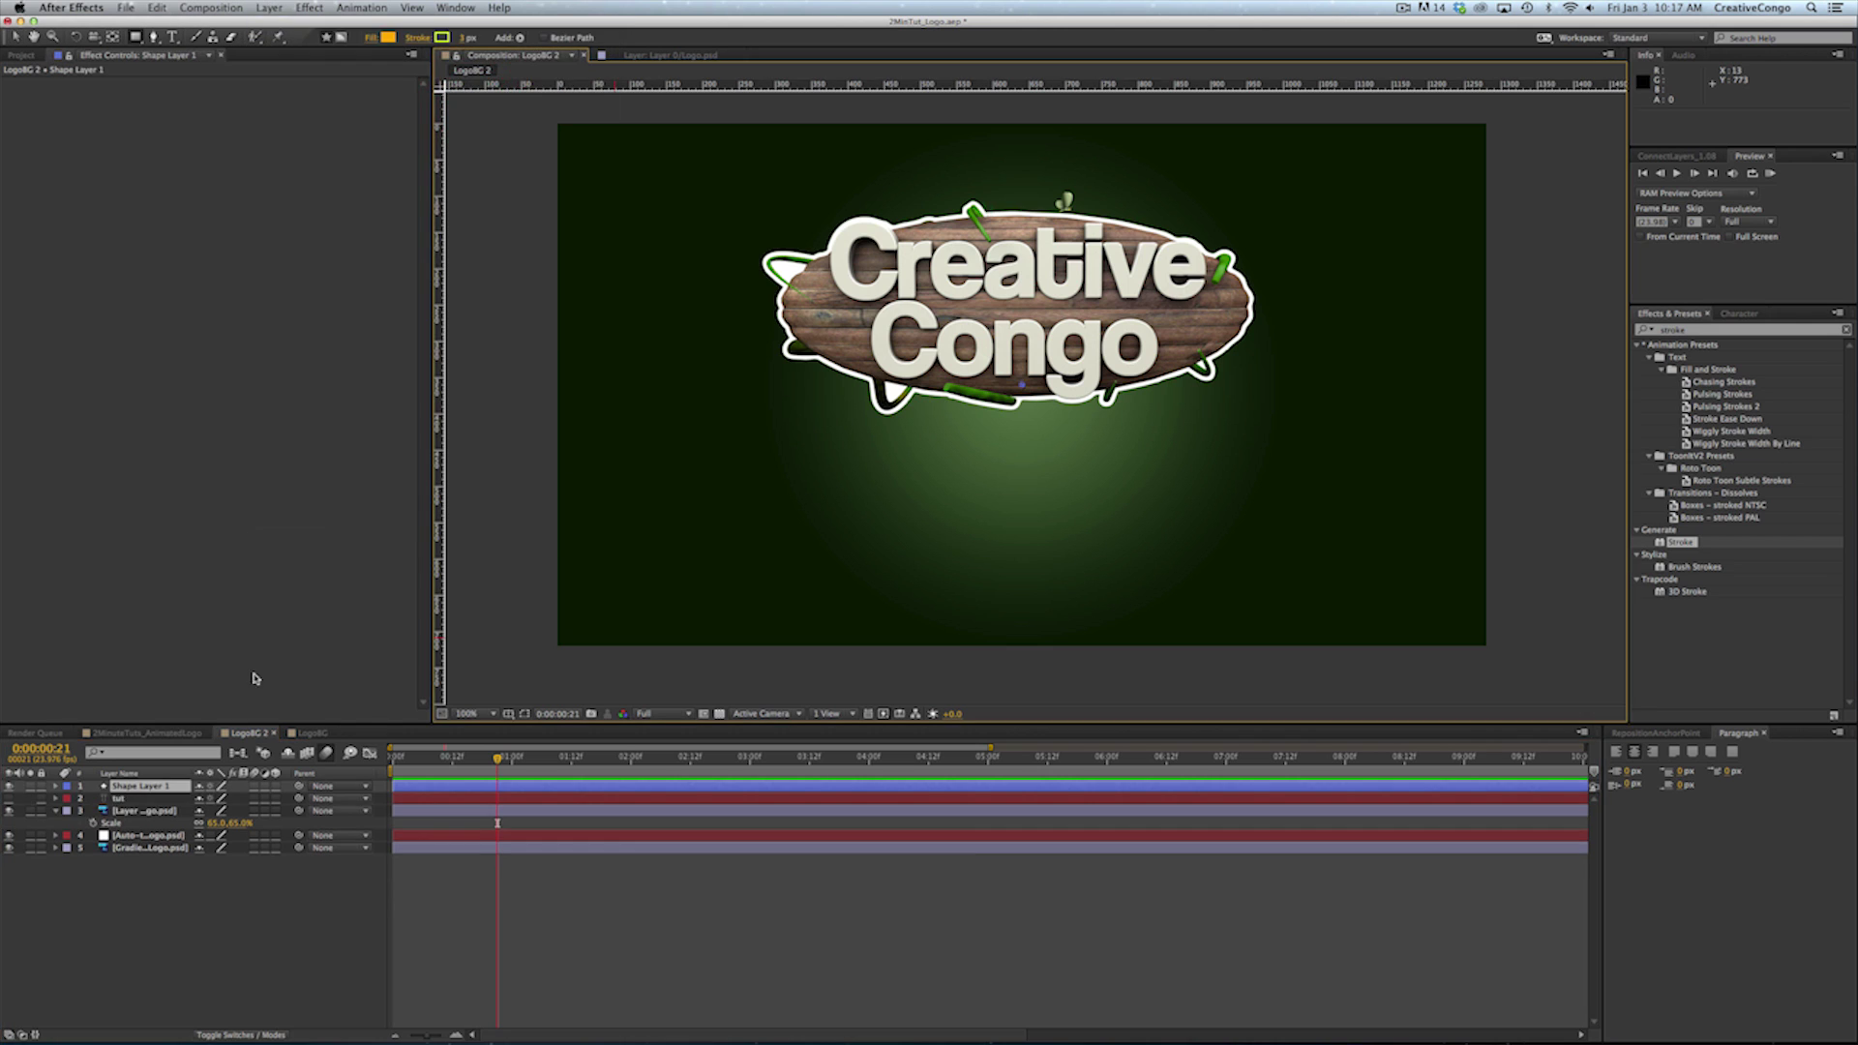
{"action": "left_click", "coordinate": [55, 787]}
{"action": "left_click", "coordinate": [277, 798]}
{"action": "left_click", "coordinate": [301, 818]}
Copy Mask 1's path from the auto-traced layer into the shape layer's Path and show the mask and shape path overlays
{"action": "left_click", "coordinate": [124, 874]}
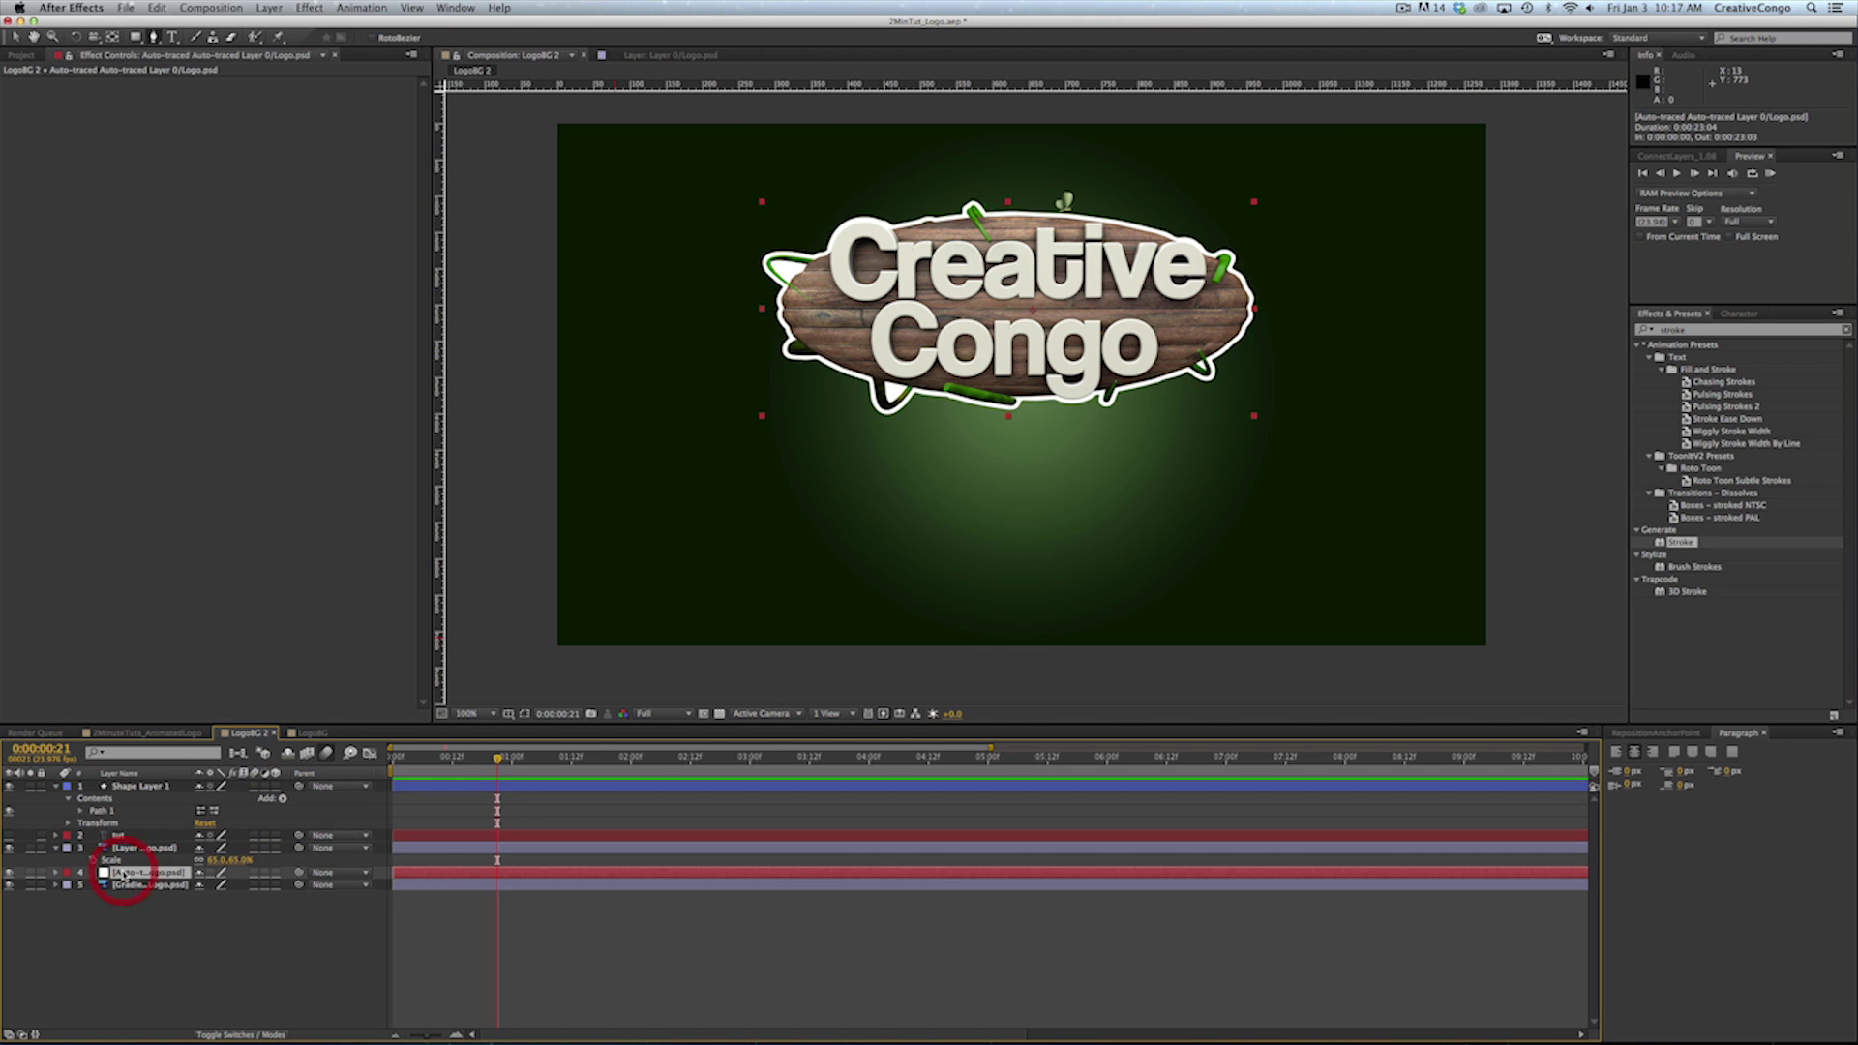
{"action": "key", "text": "m"}
{"action": "left_click", "coordinate": [131, 898]}
{"action": "key", "text": "super+c"}
{"action": "left_click", "coordinate": [80, 810]}
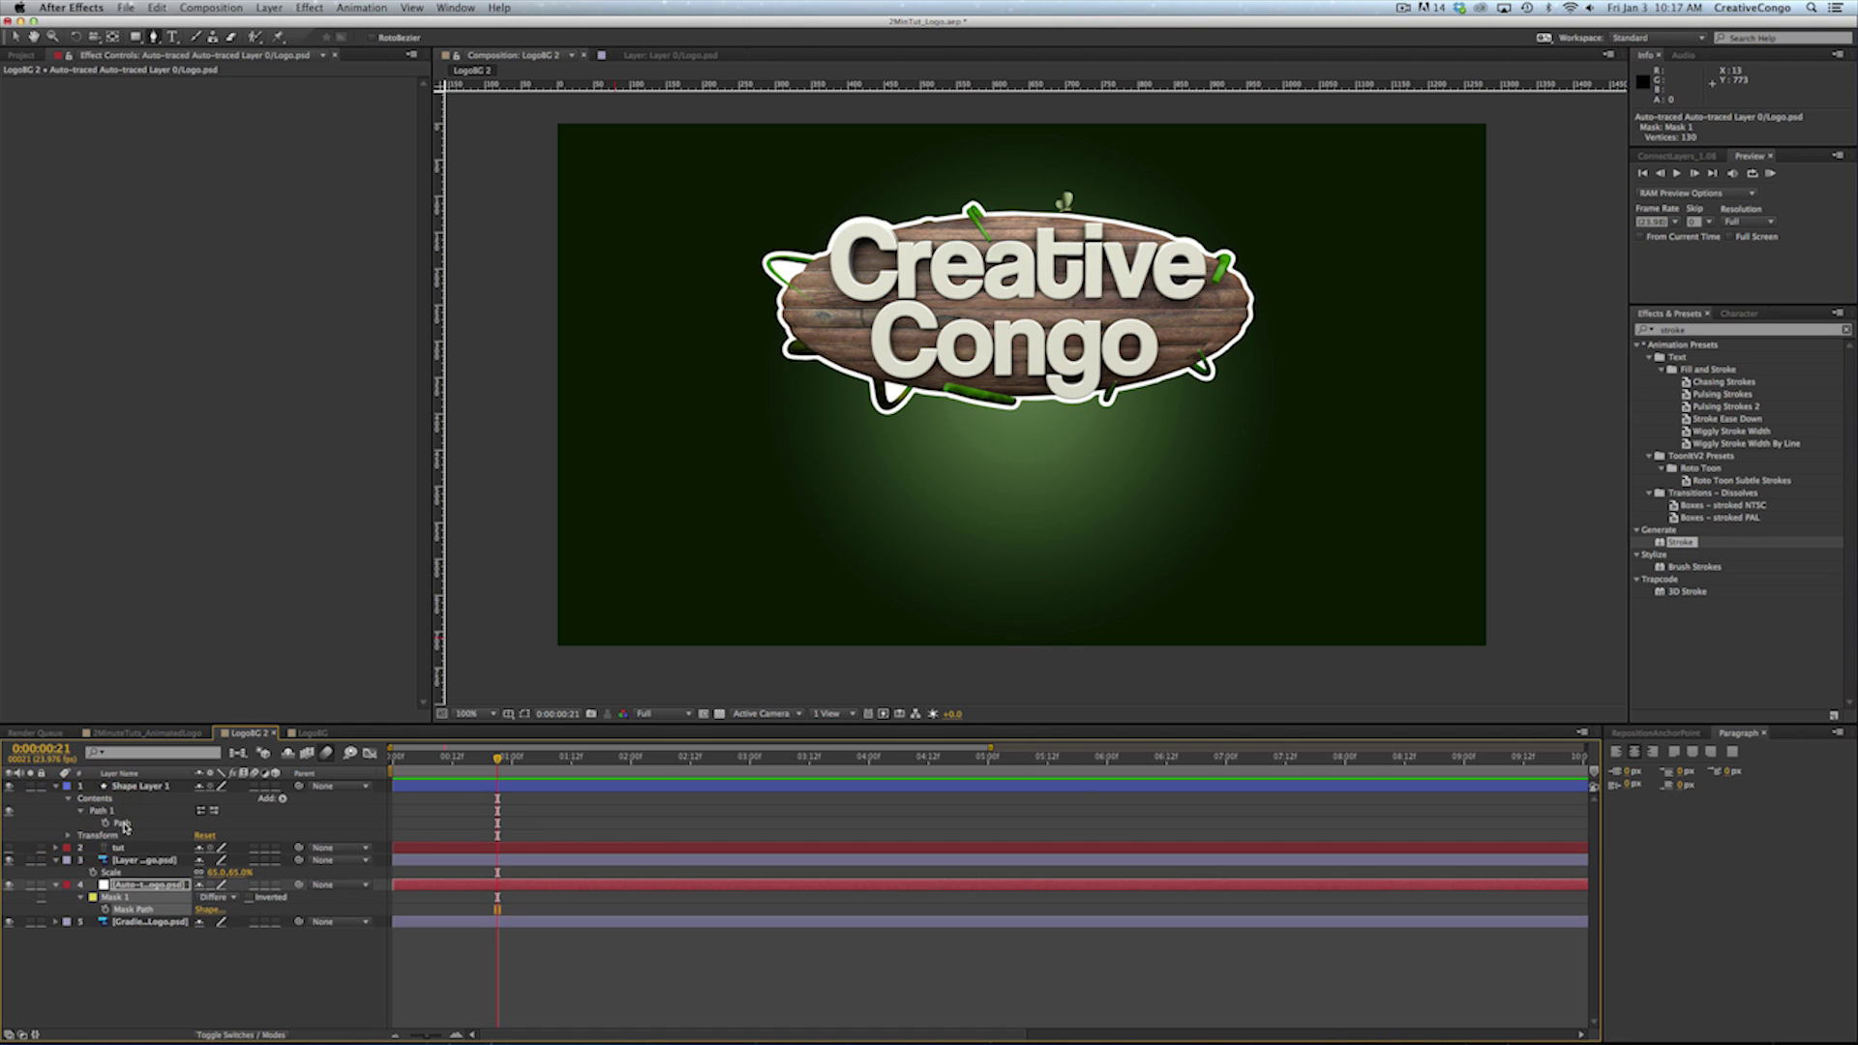
{"action": "left_click", "coordinate": [139, 824]}
{"action": "key", "text": "super+v"}
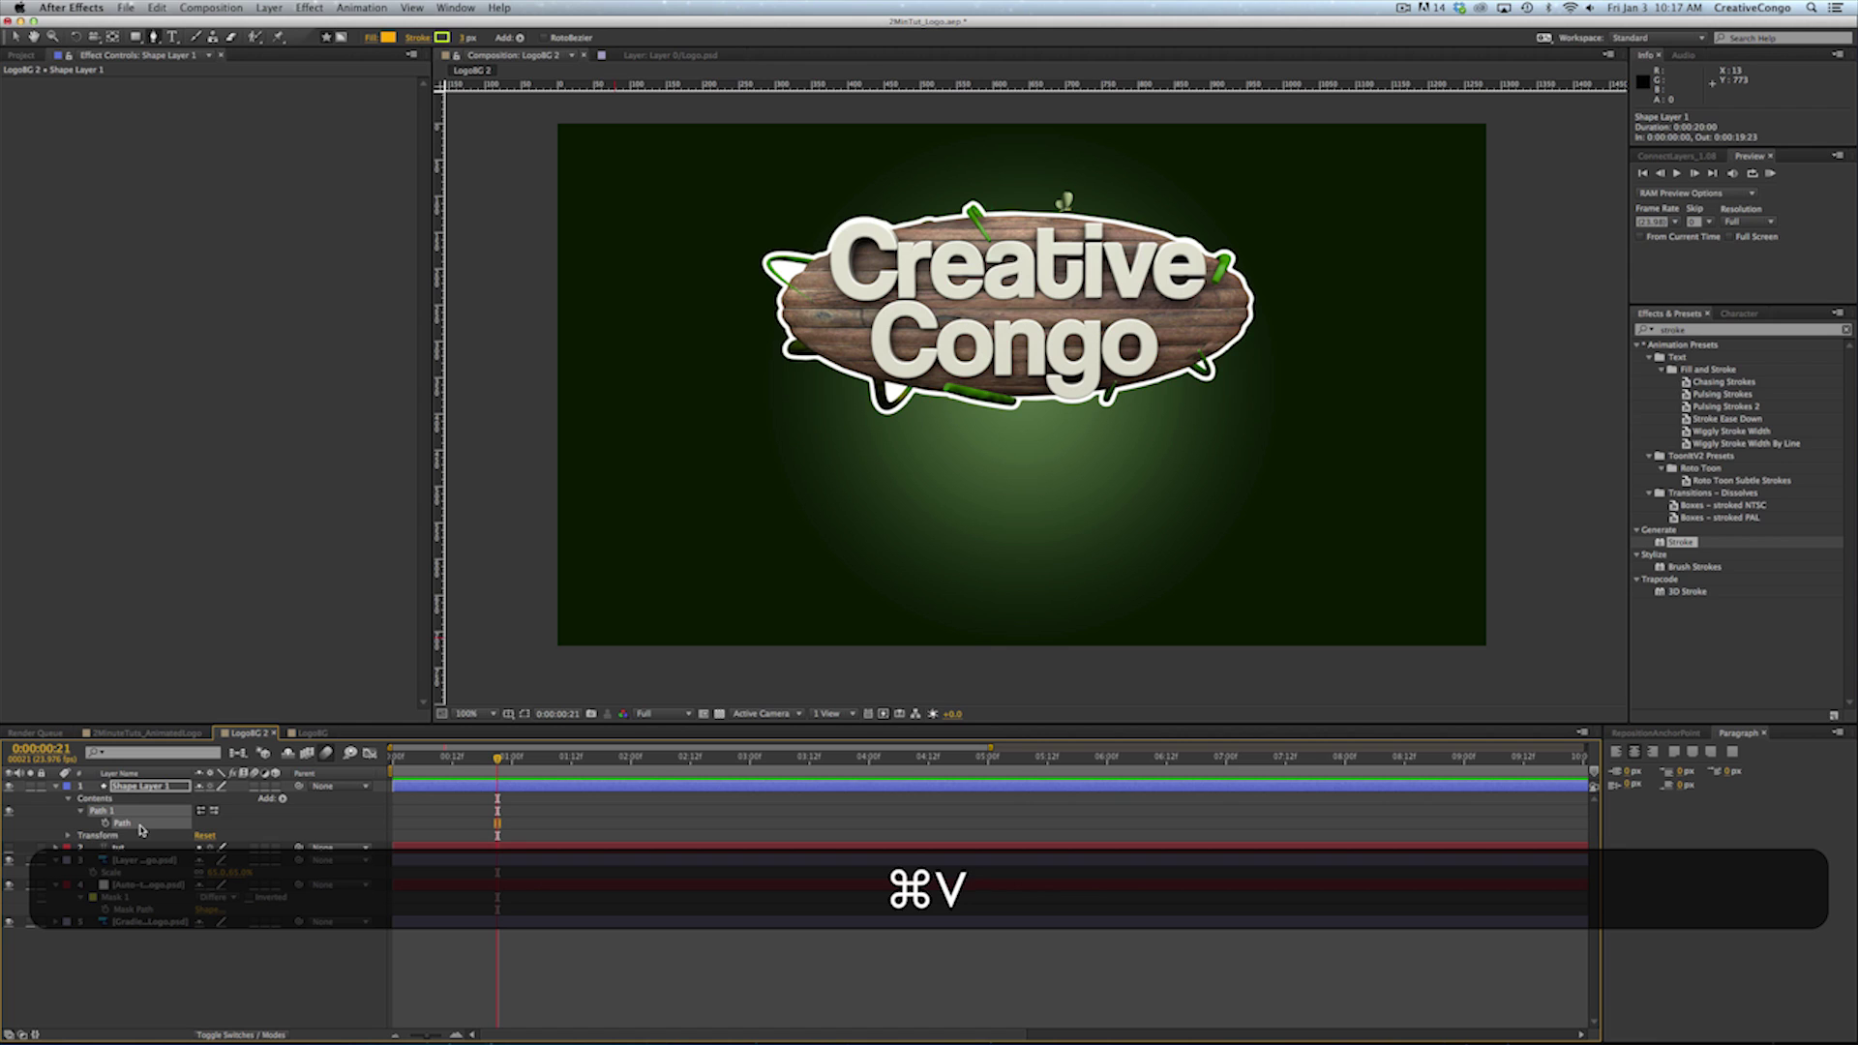
{"action": "left_click", "coordinate": [526, 714]}
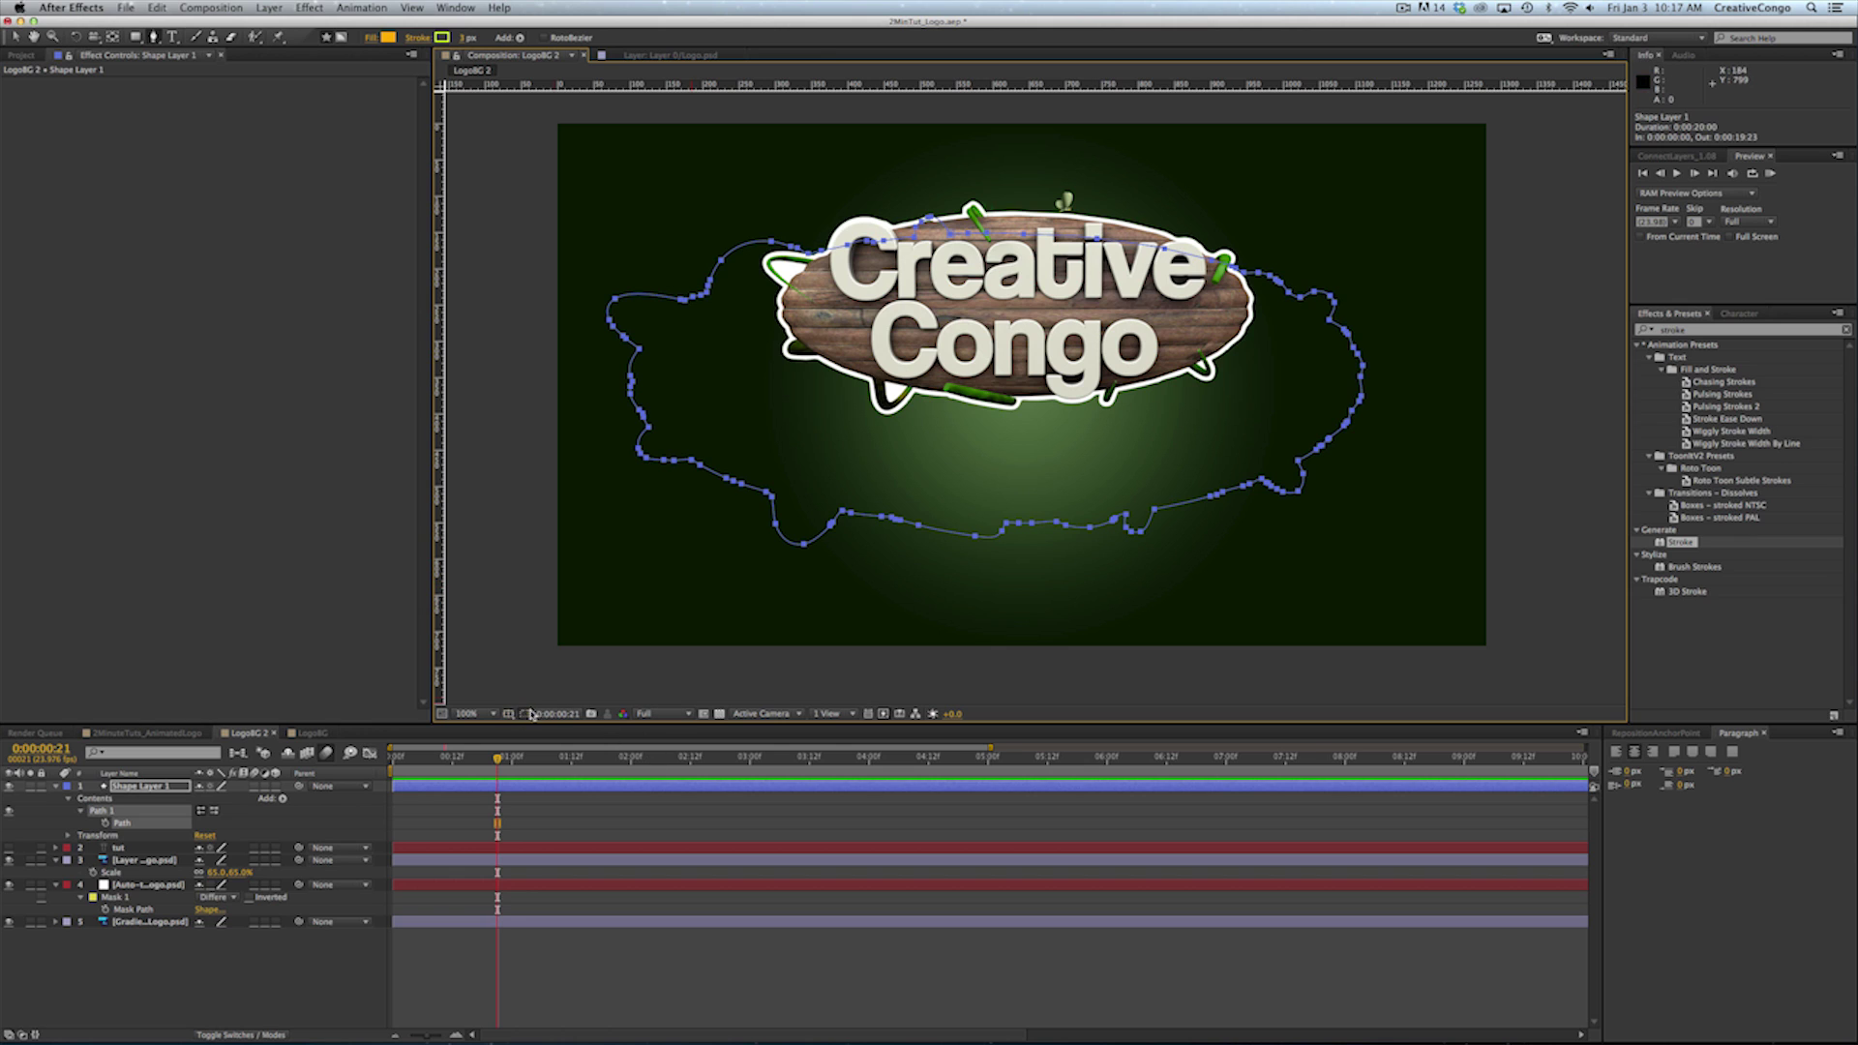
Add a yellow stroke to Shape Layer 1 and give it a dash
{"action": "left_click", "coordinate": [283, 799]}
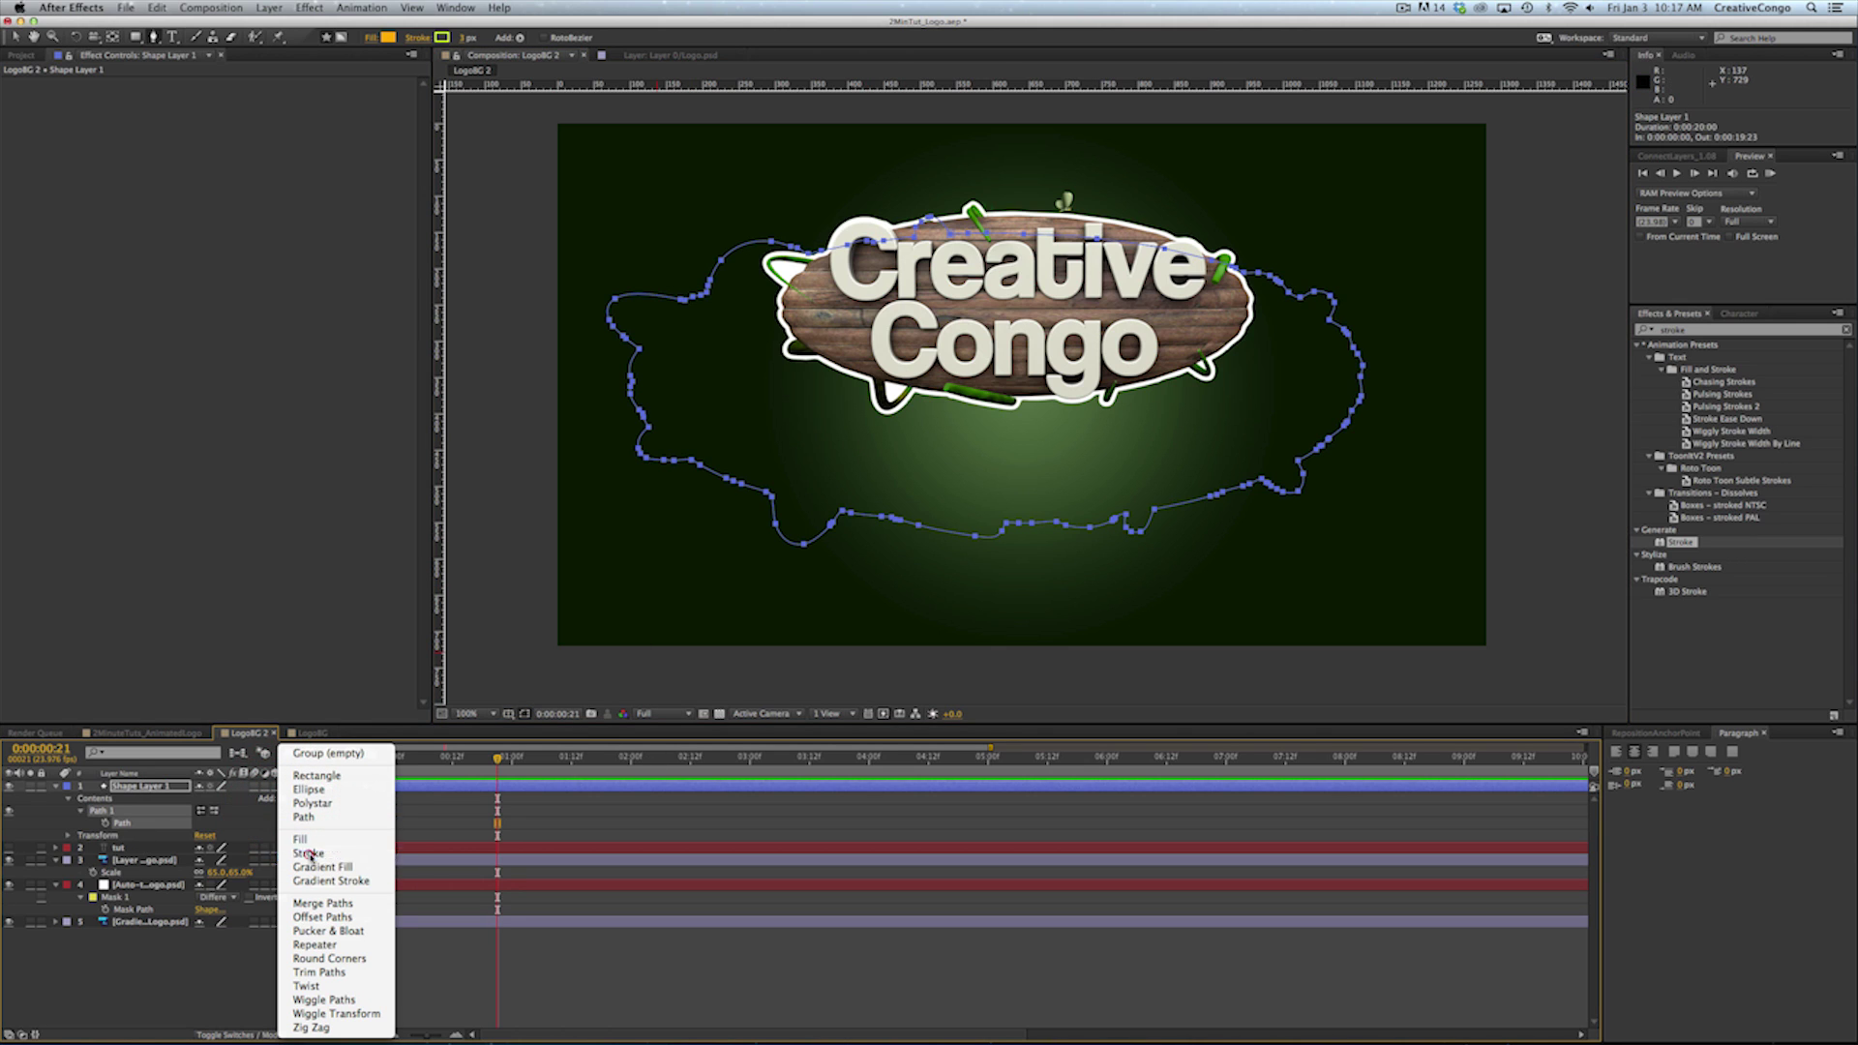
{"action": "left_click", "coordinate": [301, 851]}
{"action": "left_click", "coordinate": [442, 38]}
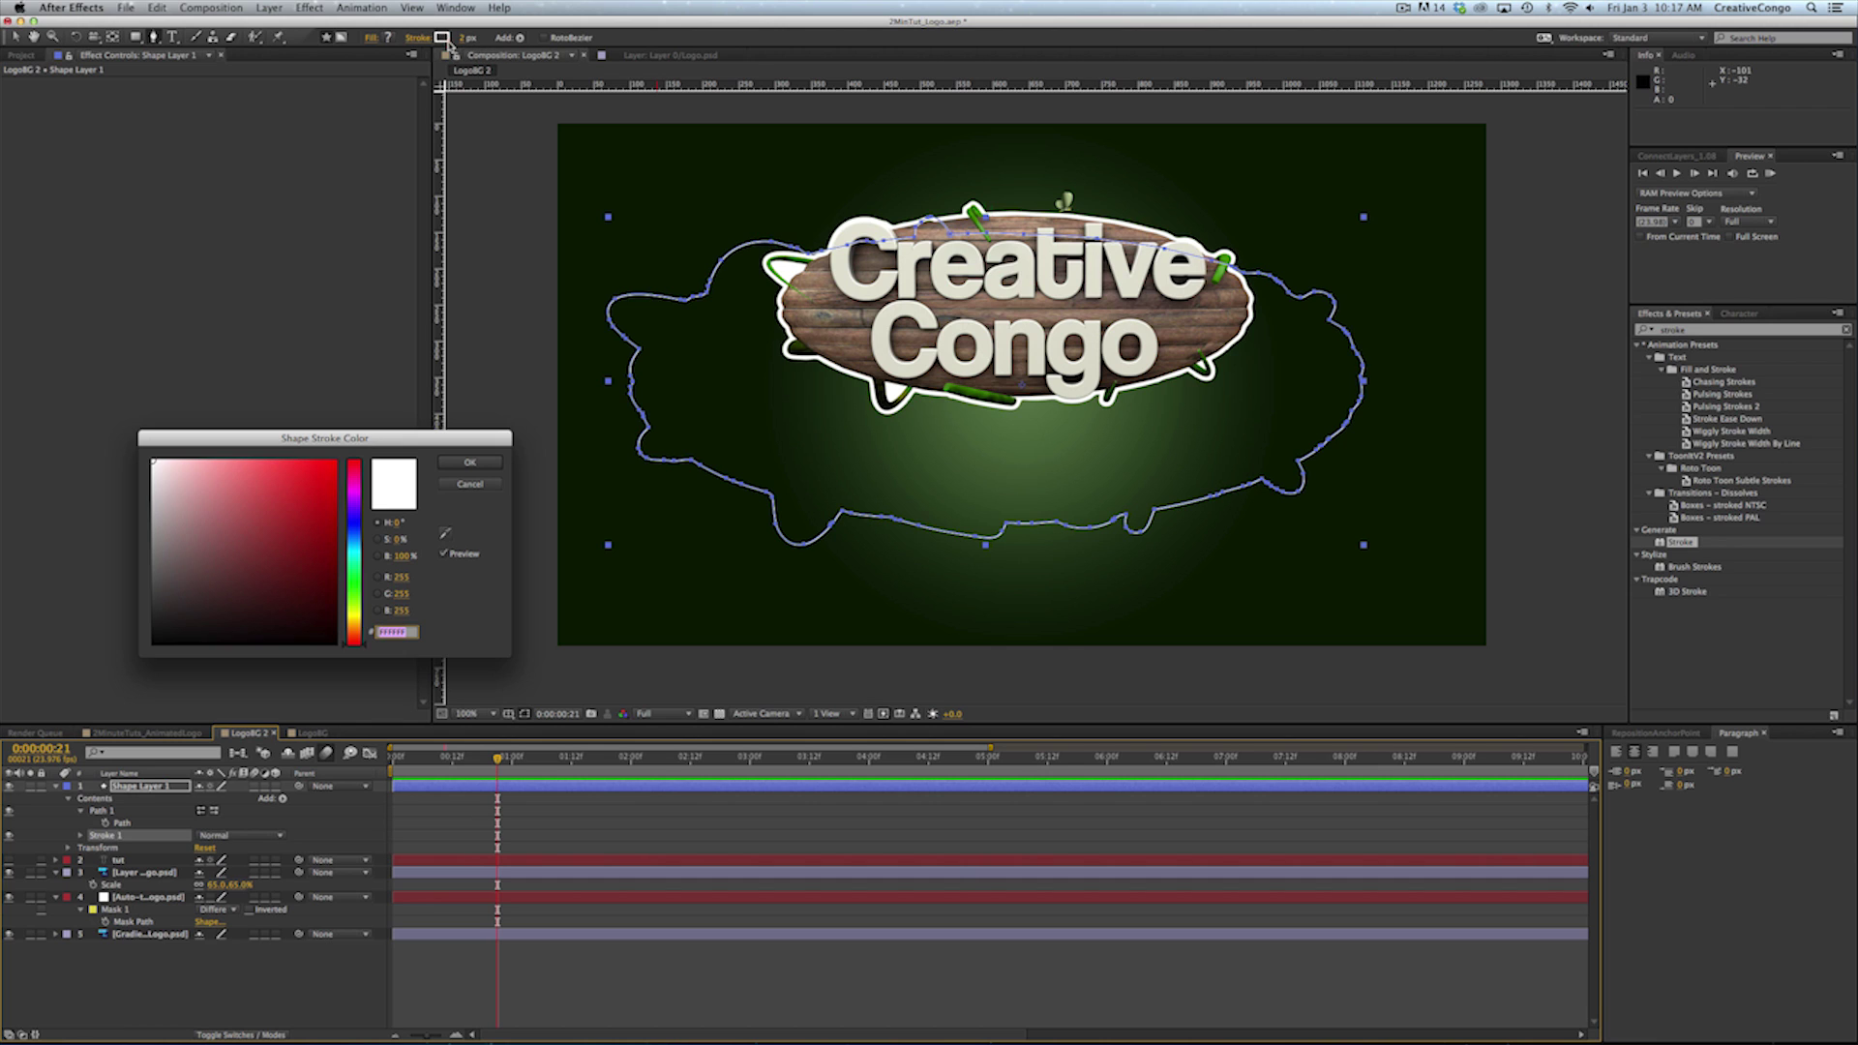
{"action": "left_click_drag", "start_coordinate": [323, 492], "coordinate": [327, 444]}
{"action": "left_click_drag", "start_coordinate": [354, 608], "coordinate": [352, 618]}
{"action": "left_click", "coordinate": [470, 463]}
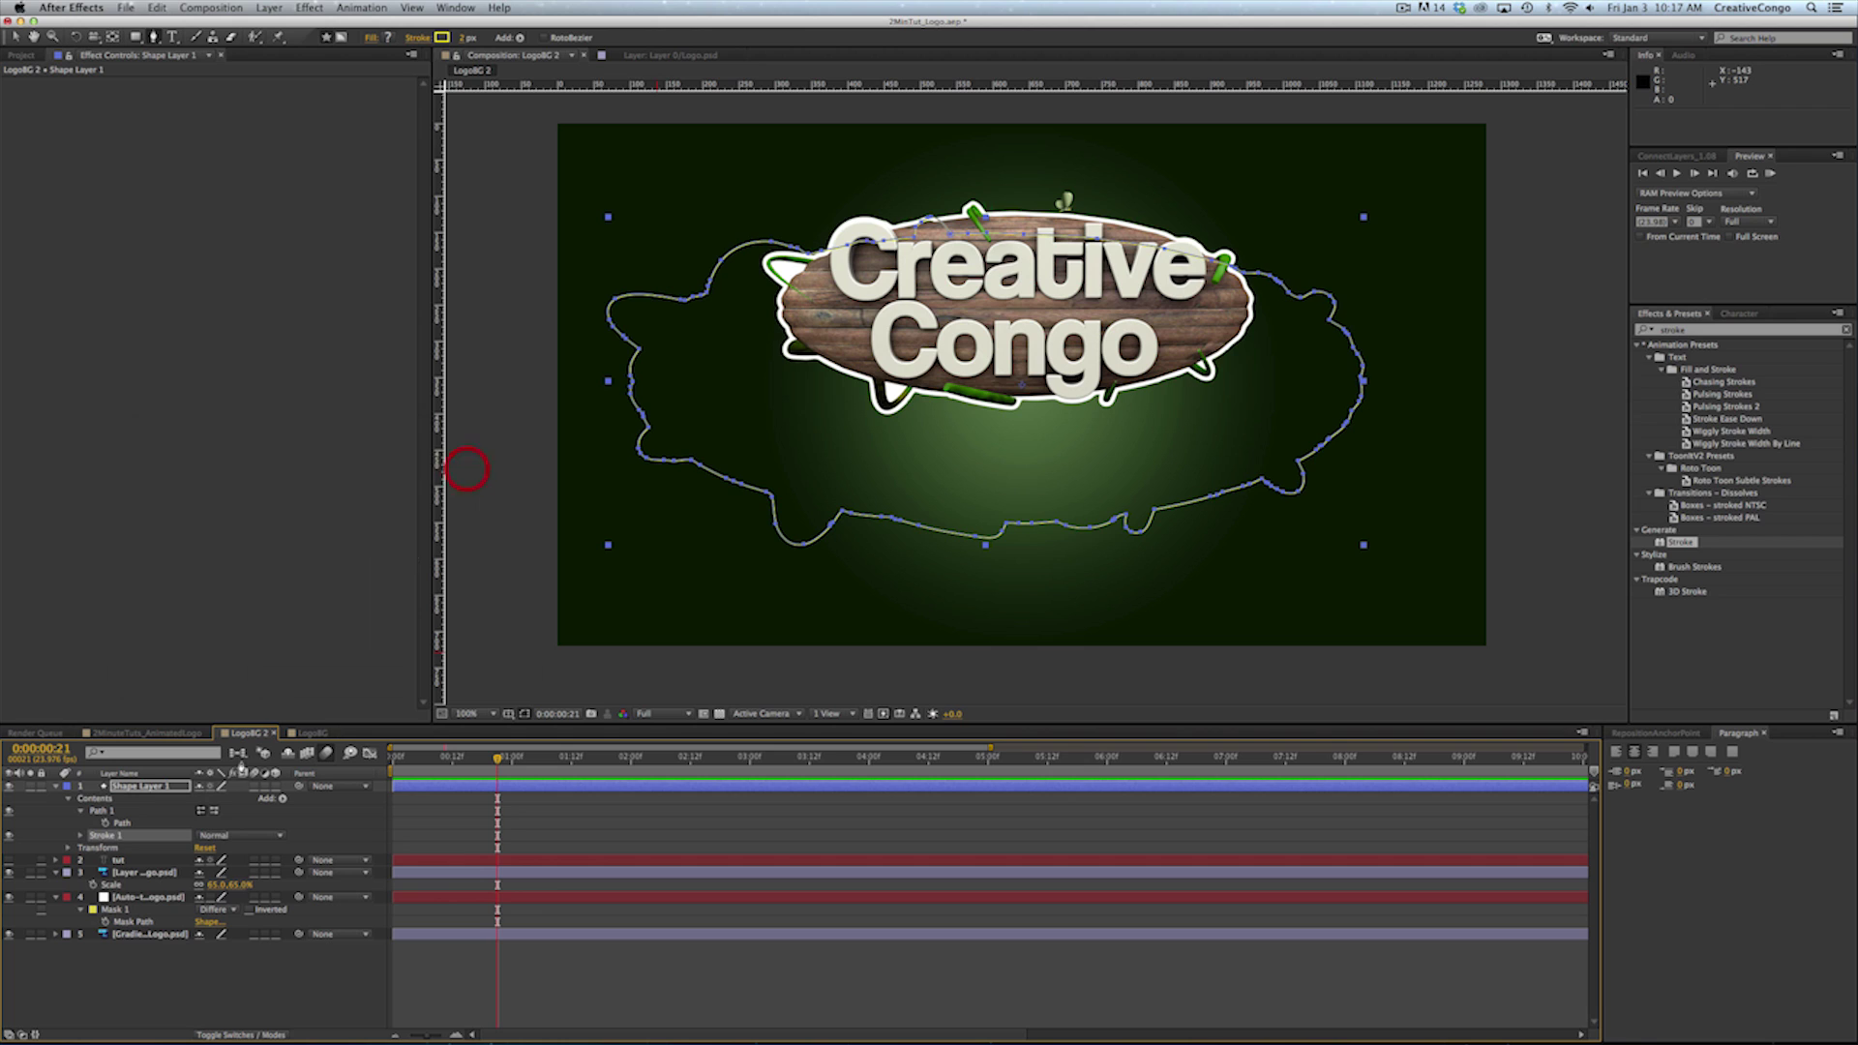
{"action": "left_click", "coordinate": [81, 837]}
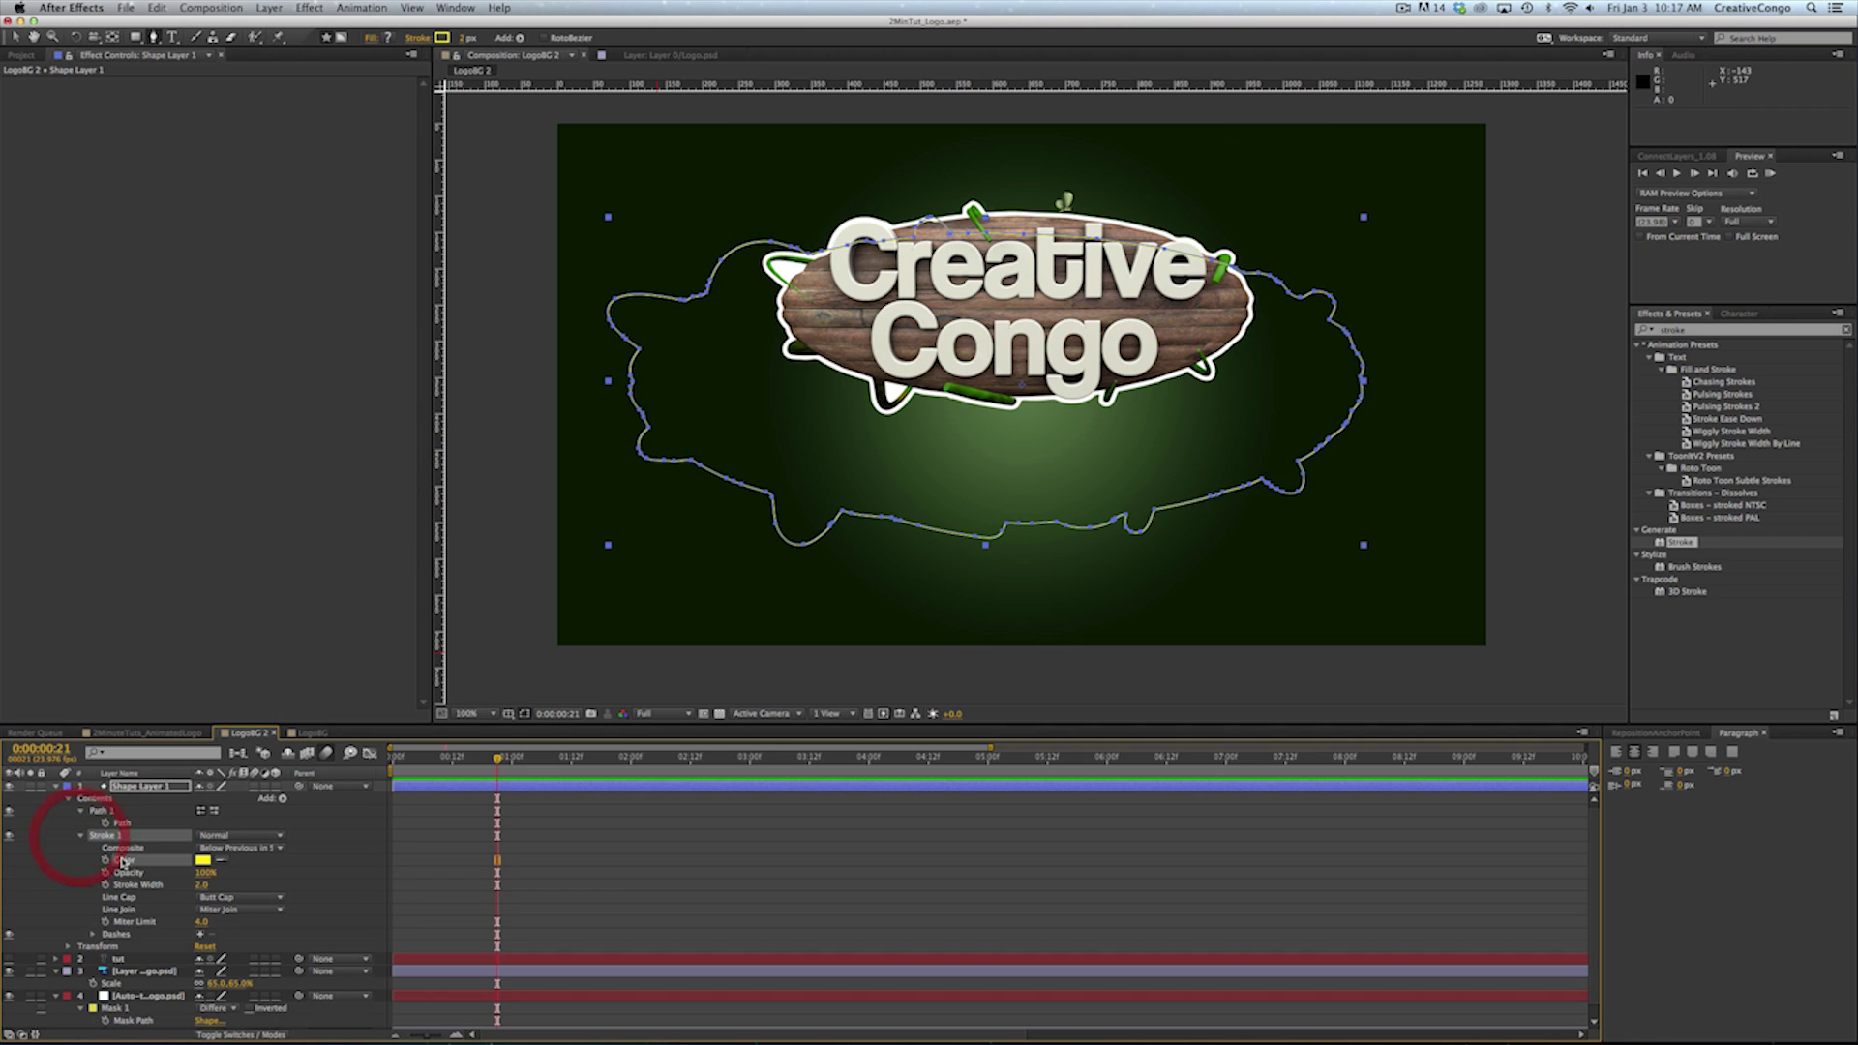
{"action": "left_click", "coordinate": [199, 935]}
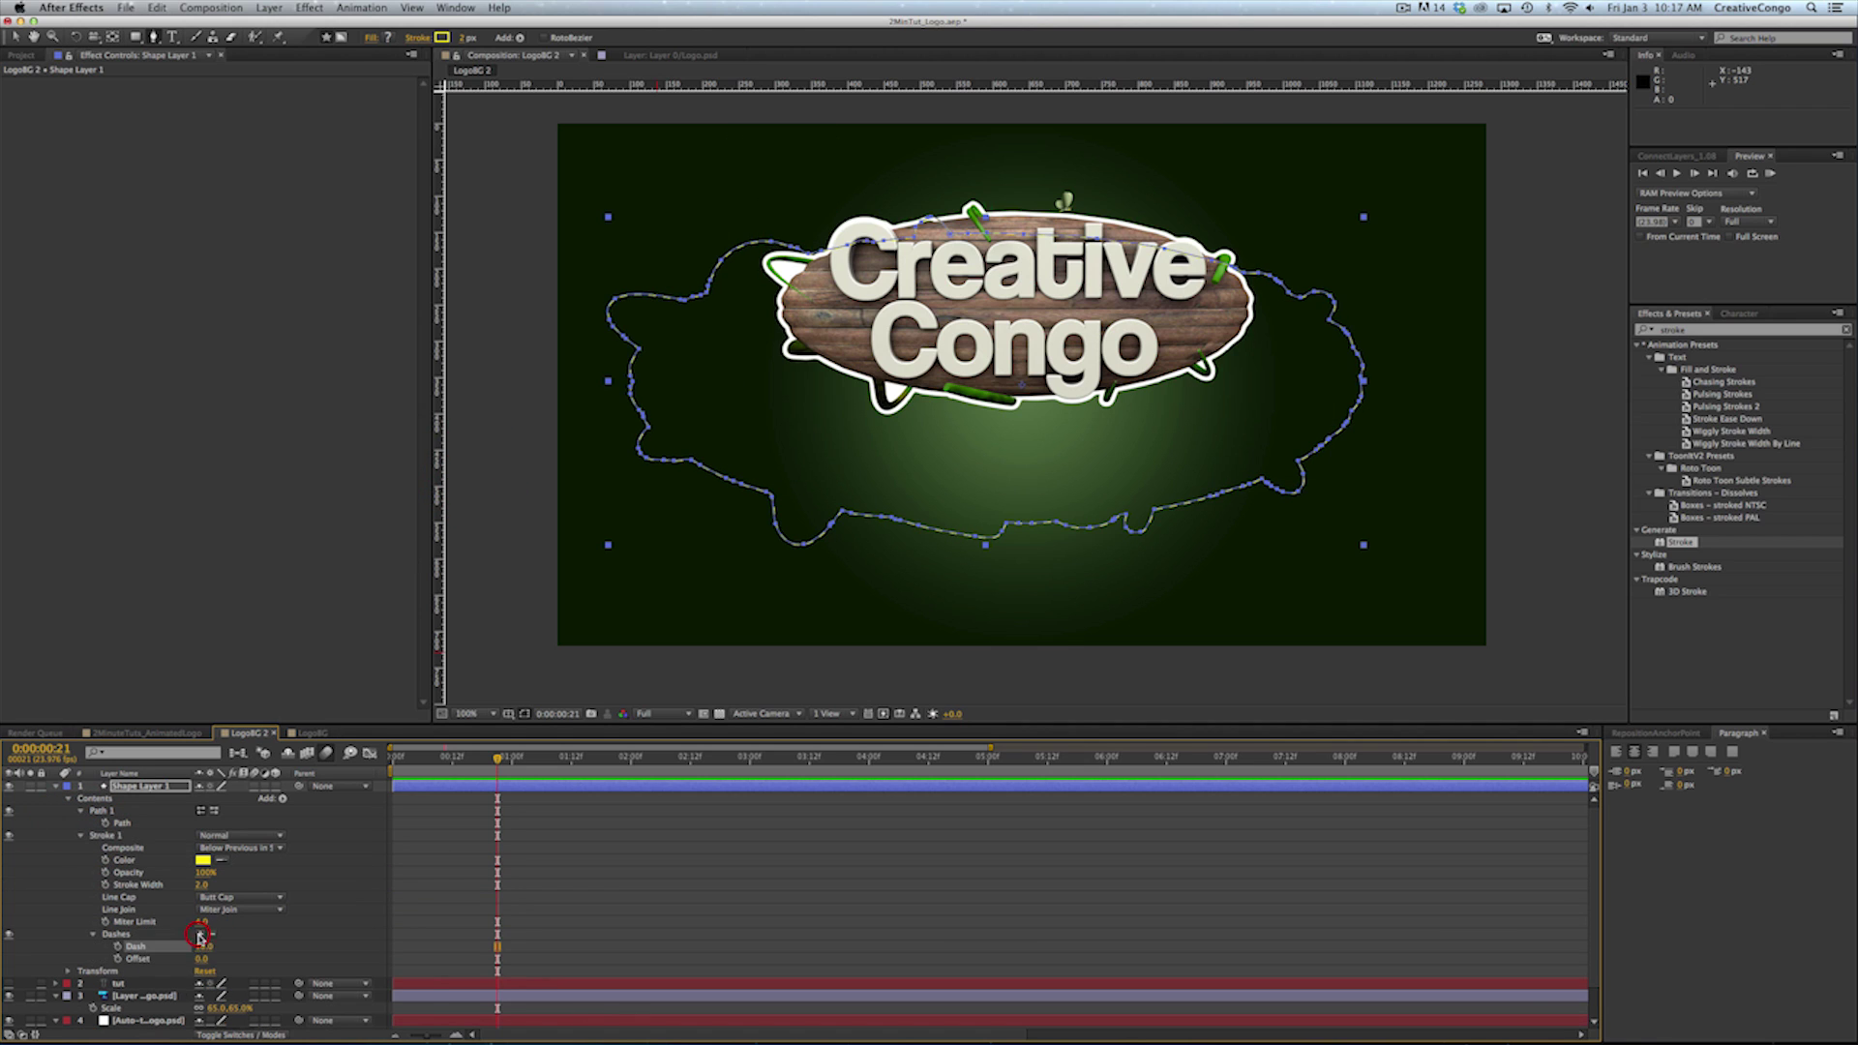
Scale Shape Layer 1 to 66% and move it so the dashed outline surrounds the logo
{"action": "left_click", "coordinate": [145, 787]}
{"action": "key", "text": "s"}
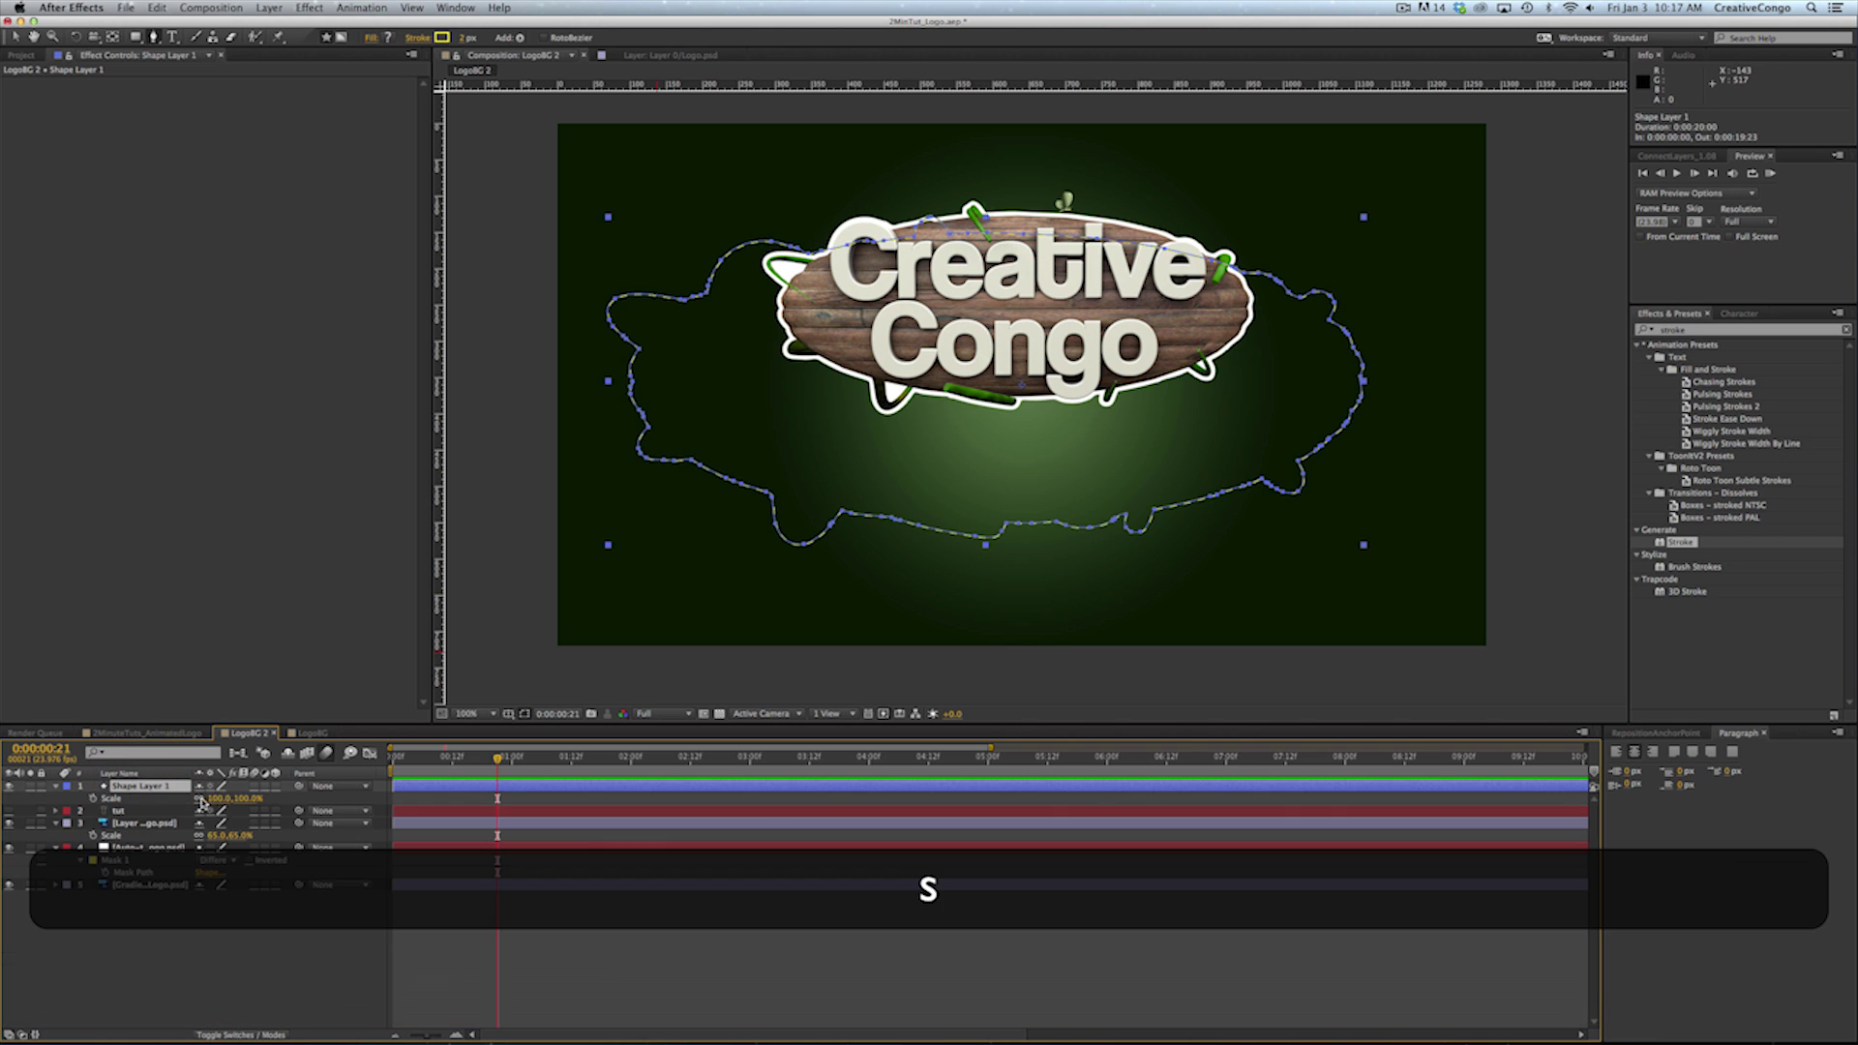
{"action": "left_click_drag", "start_coordinate": [223, 802], "coordinate": [201, 799]}
{"action": "key", "text": "v"}
{"action": "left_click_drag", "start_coordinate": [996, 385], "coordinate": [1014, 303]}
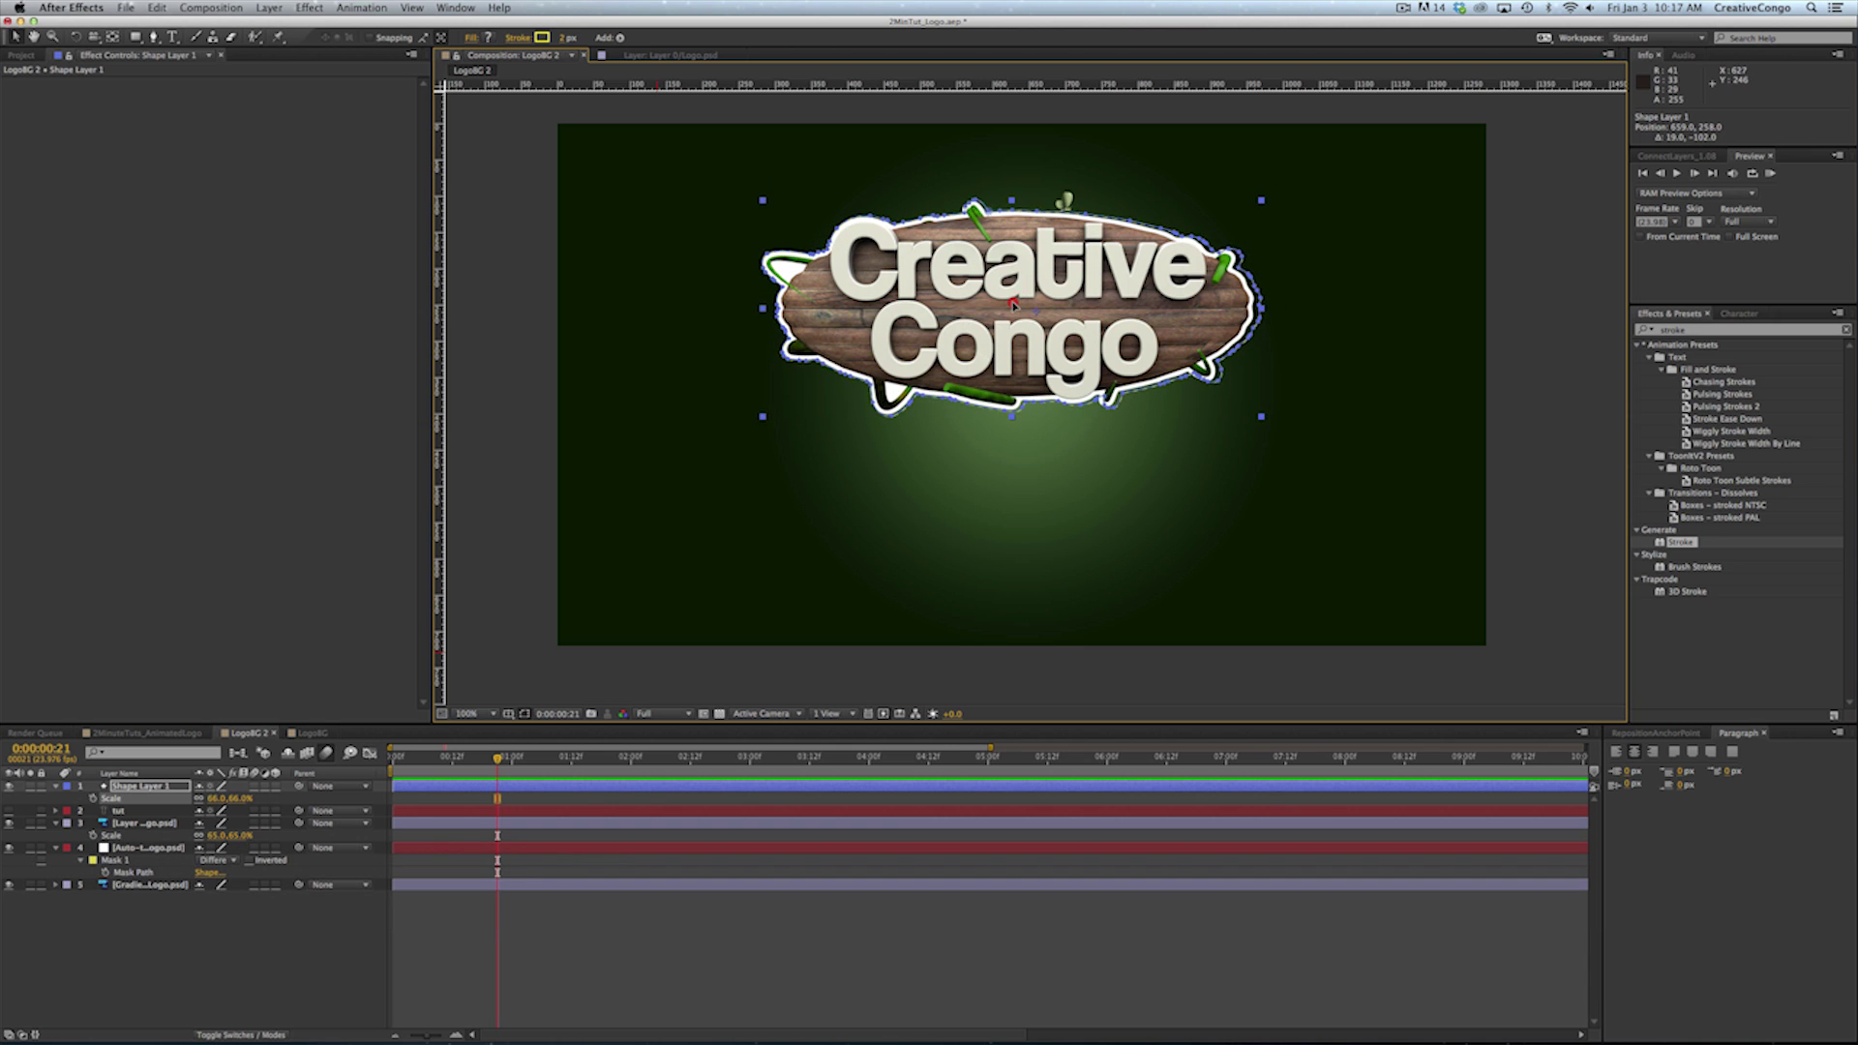
Delete the auto-traced layer, leaving only the dashed outline around the logo
{"action": "left_click", "coordinate": [118, 849]}
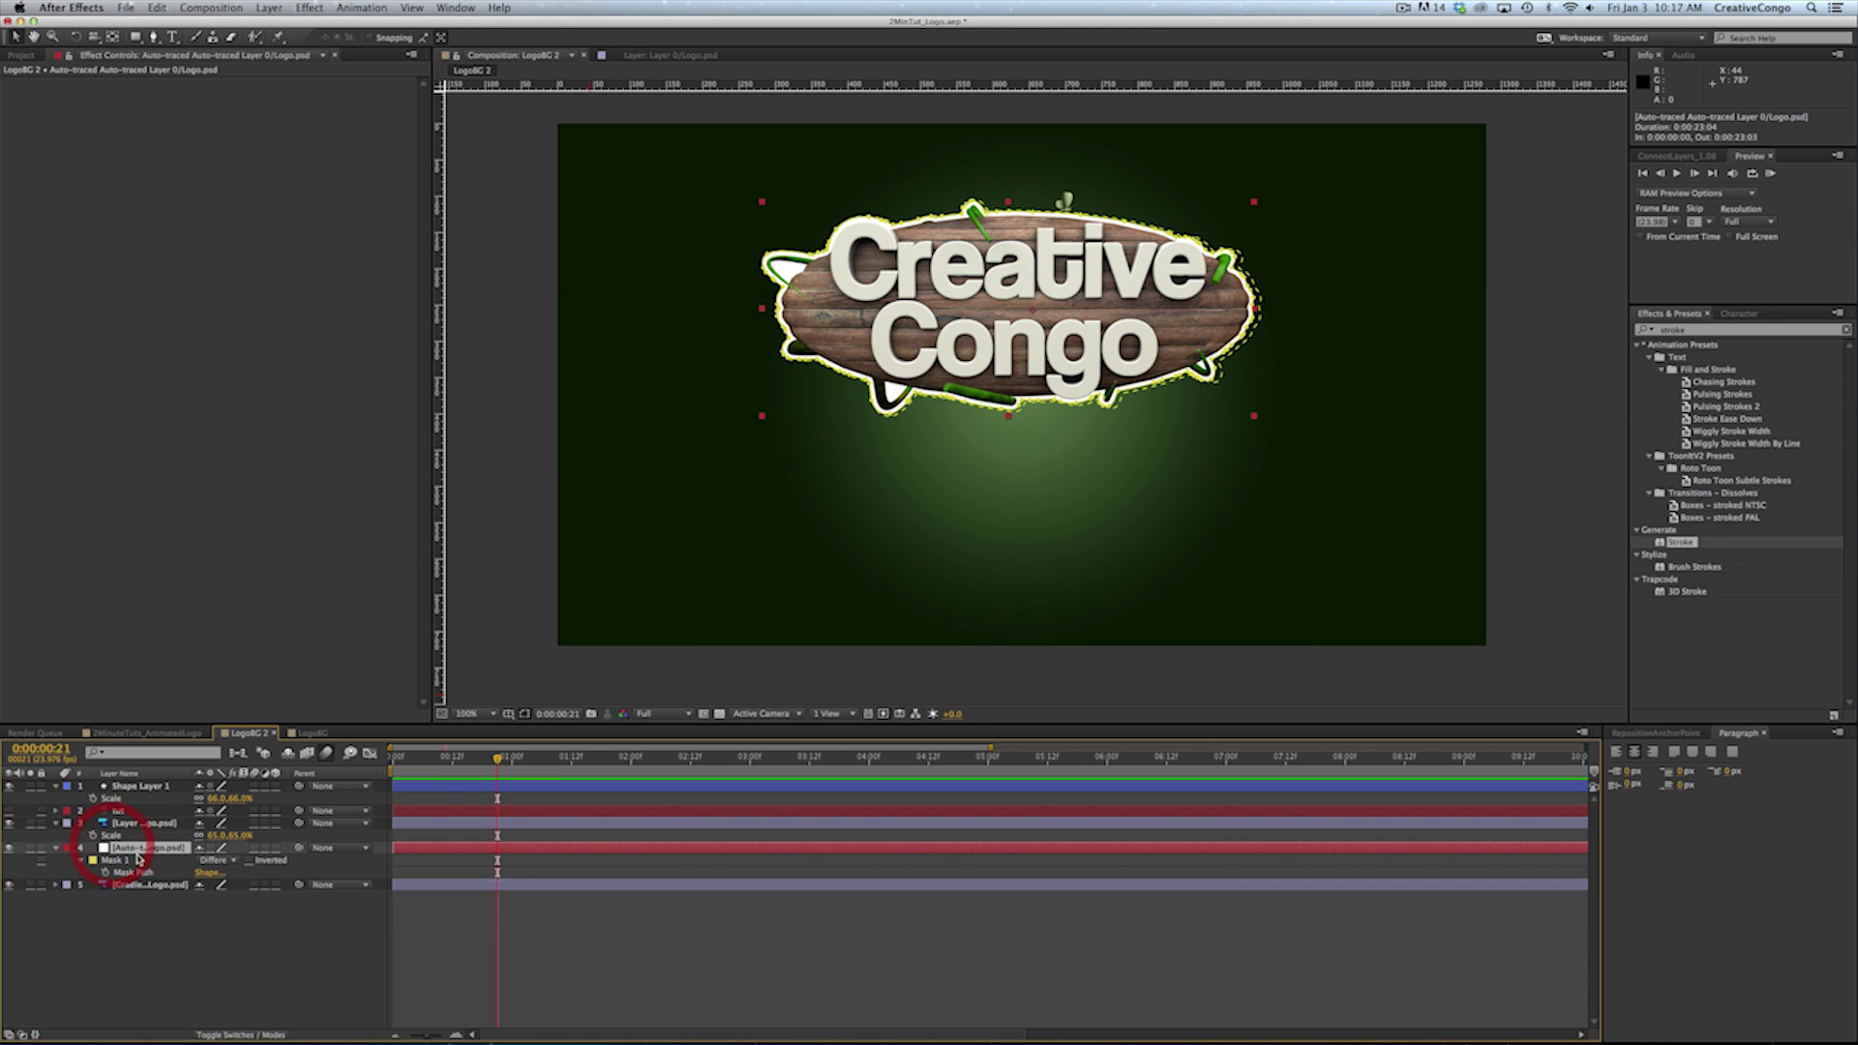
{"action": "key", "text": "BackSpace"}
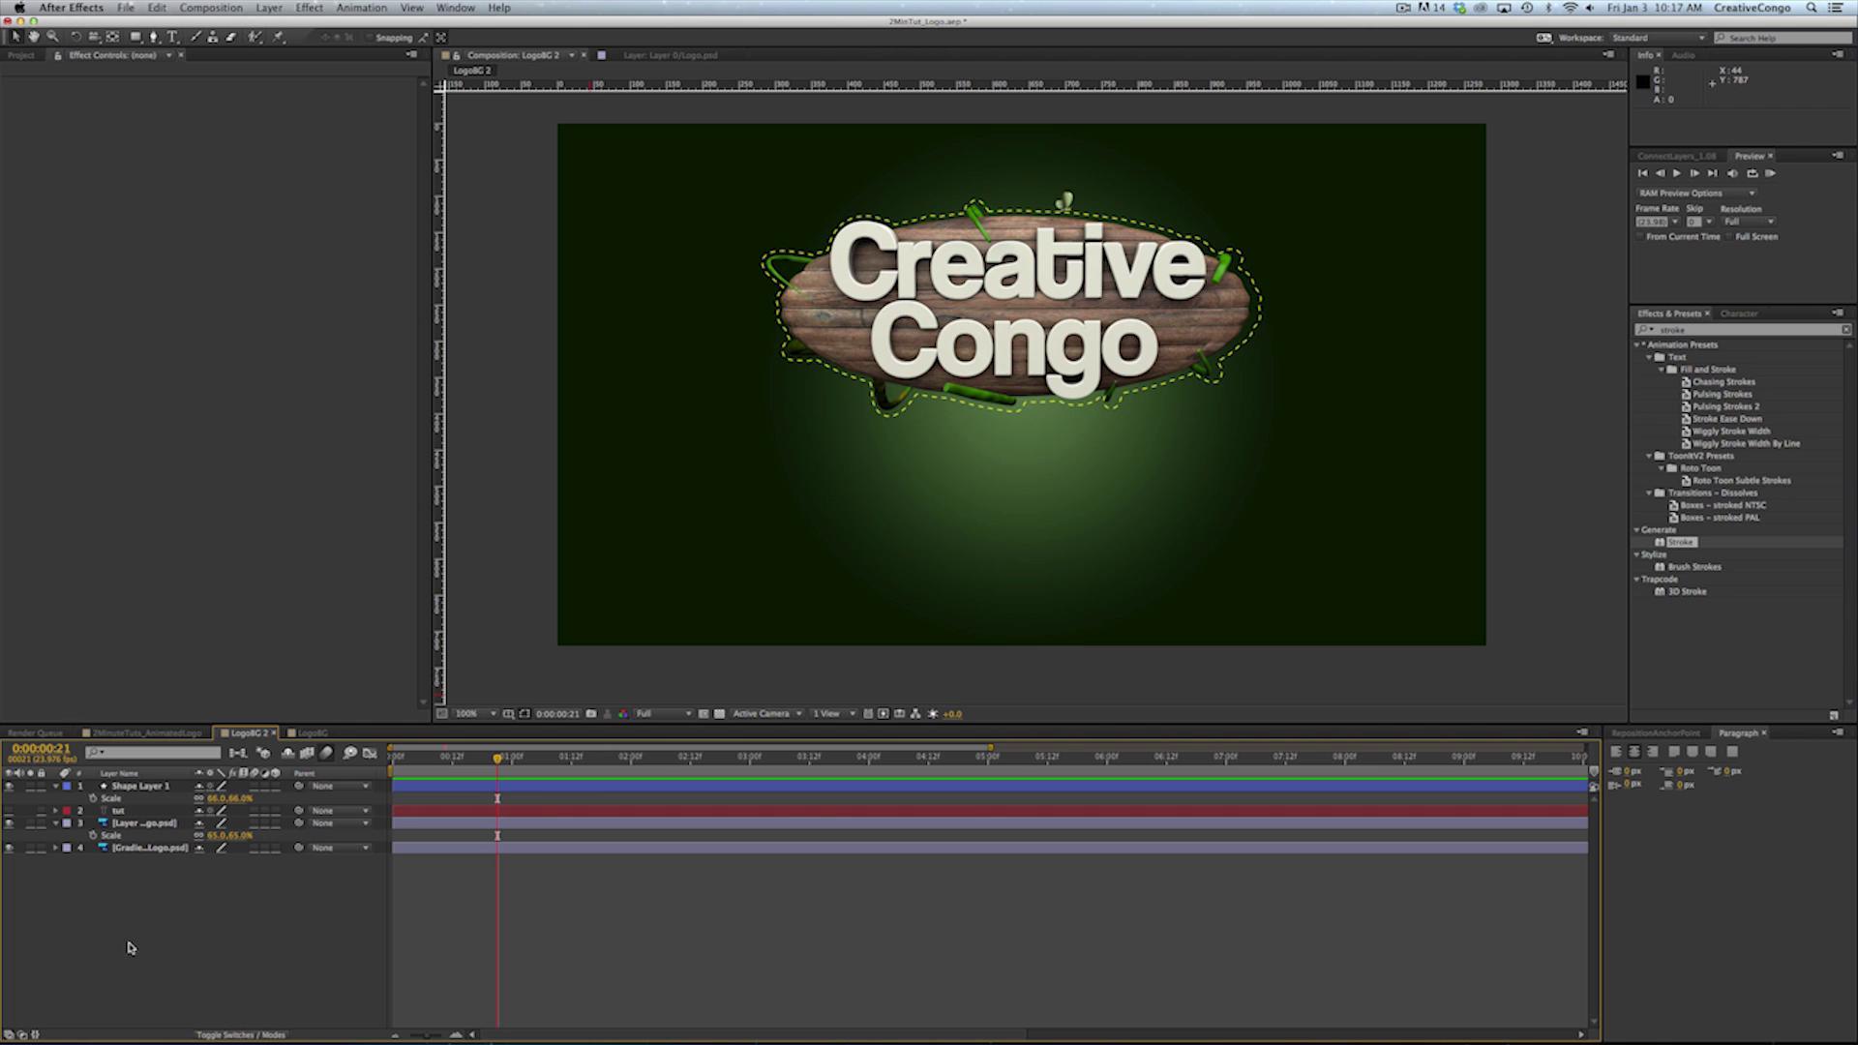
Animate the dash Offset of Shape Layer 1's Stroke 1 with the expression time * 30 and preview the moving dashes
{"action": "left_click", "coordinate": [56, 790]}
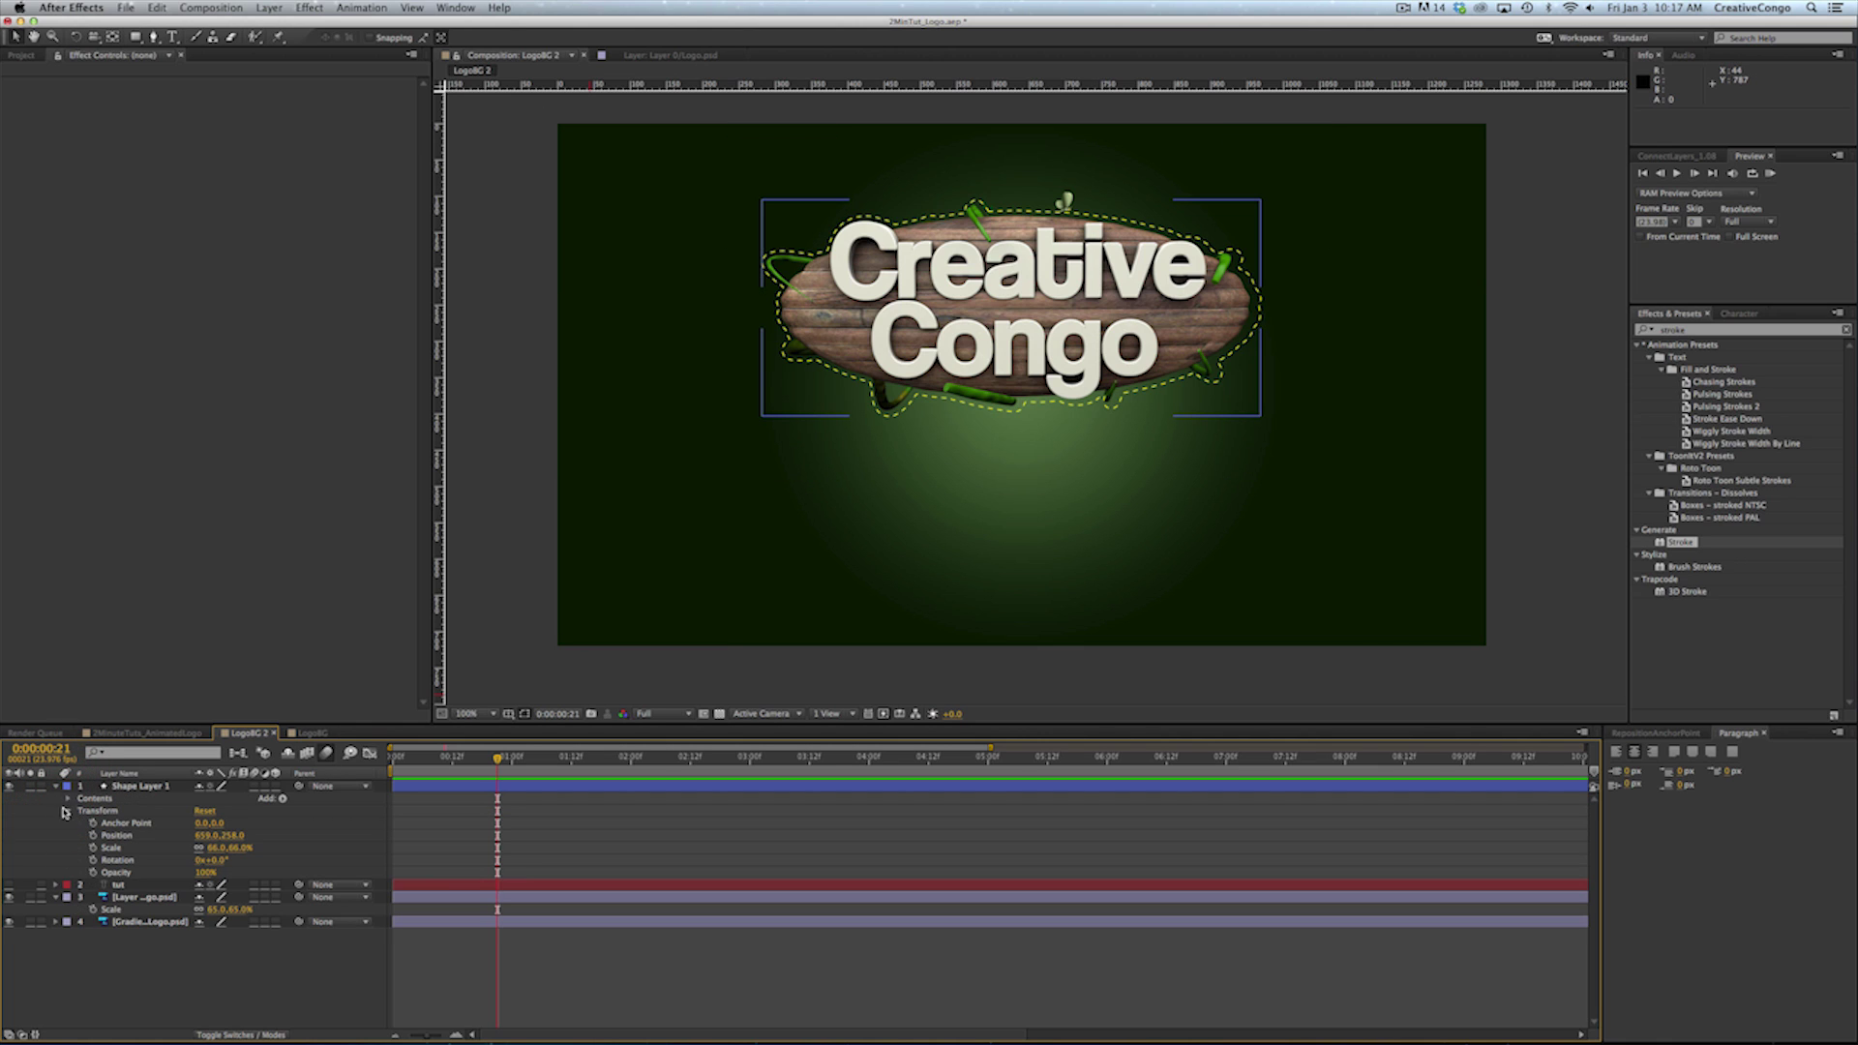
{"action": "left_click", "coordinate": [67, 798]}
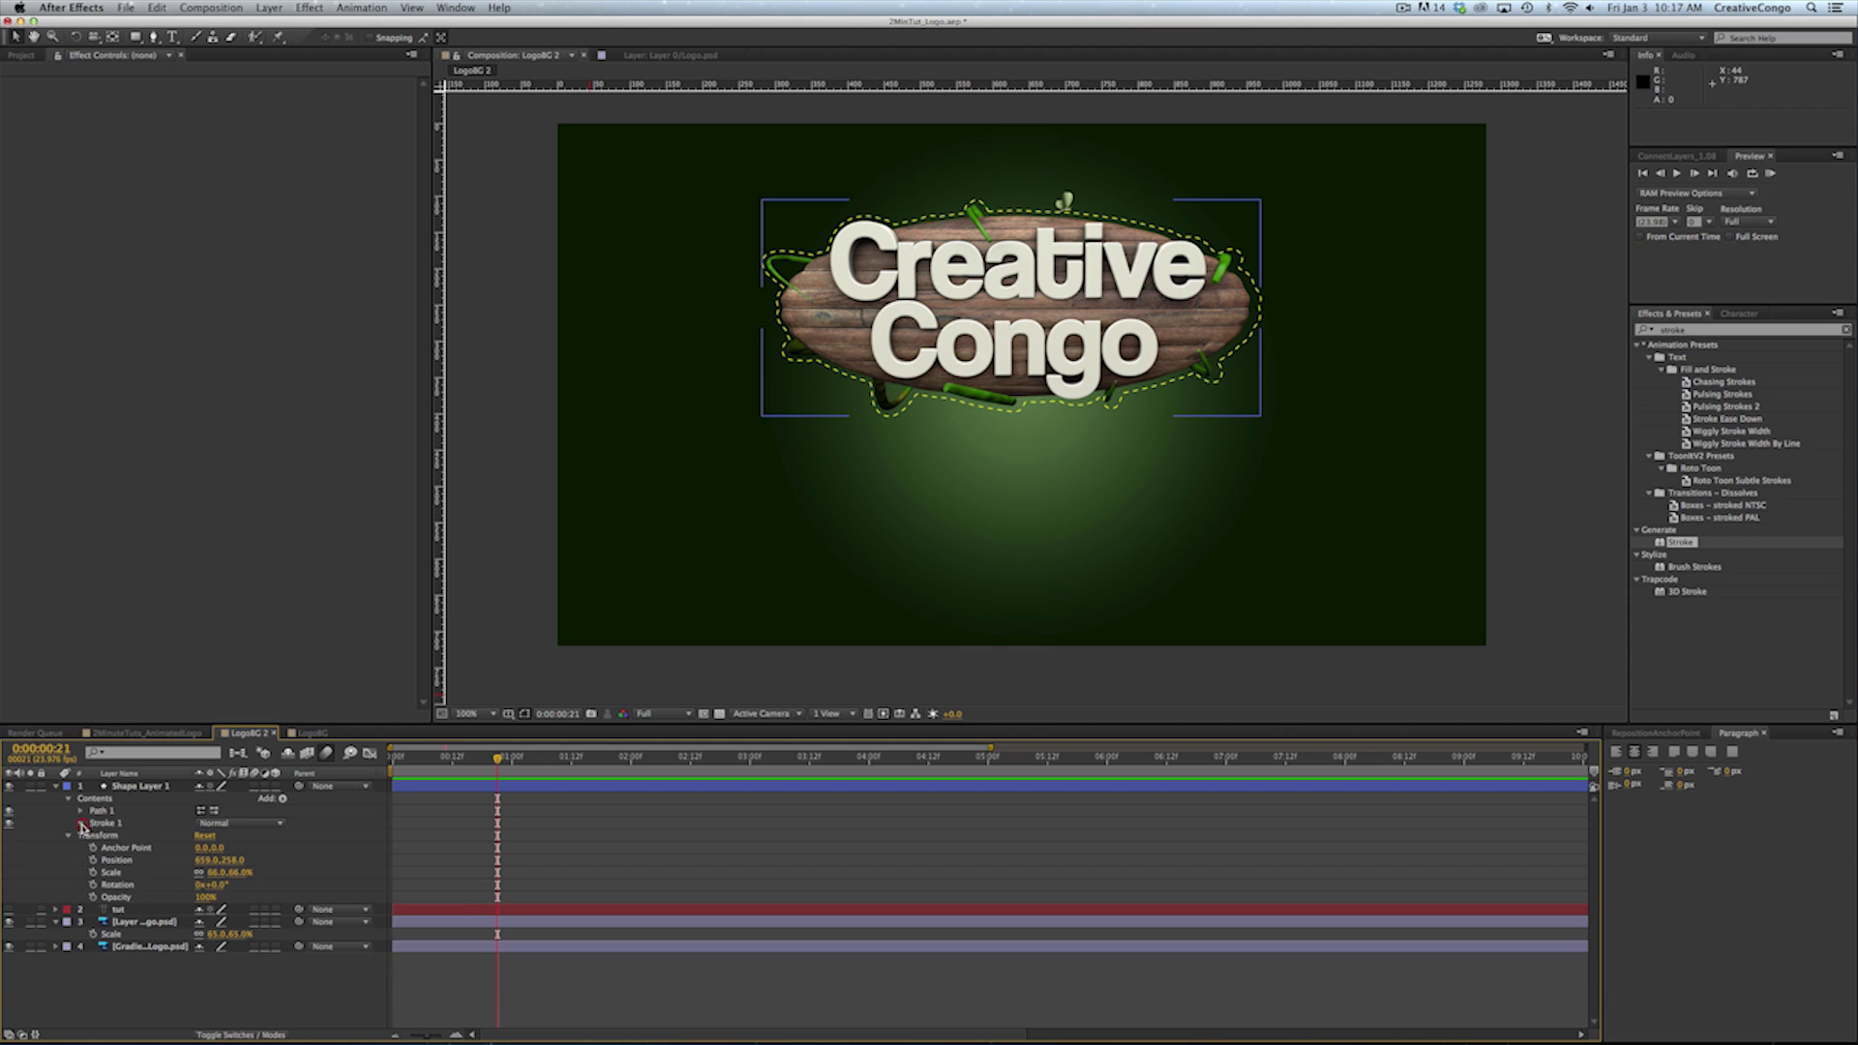
{"action": "left_click", "coordinate": [81, 824]}
{"action": "left_click", "coordinate": [92, 924]}
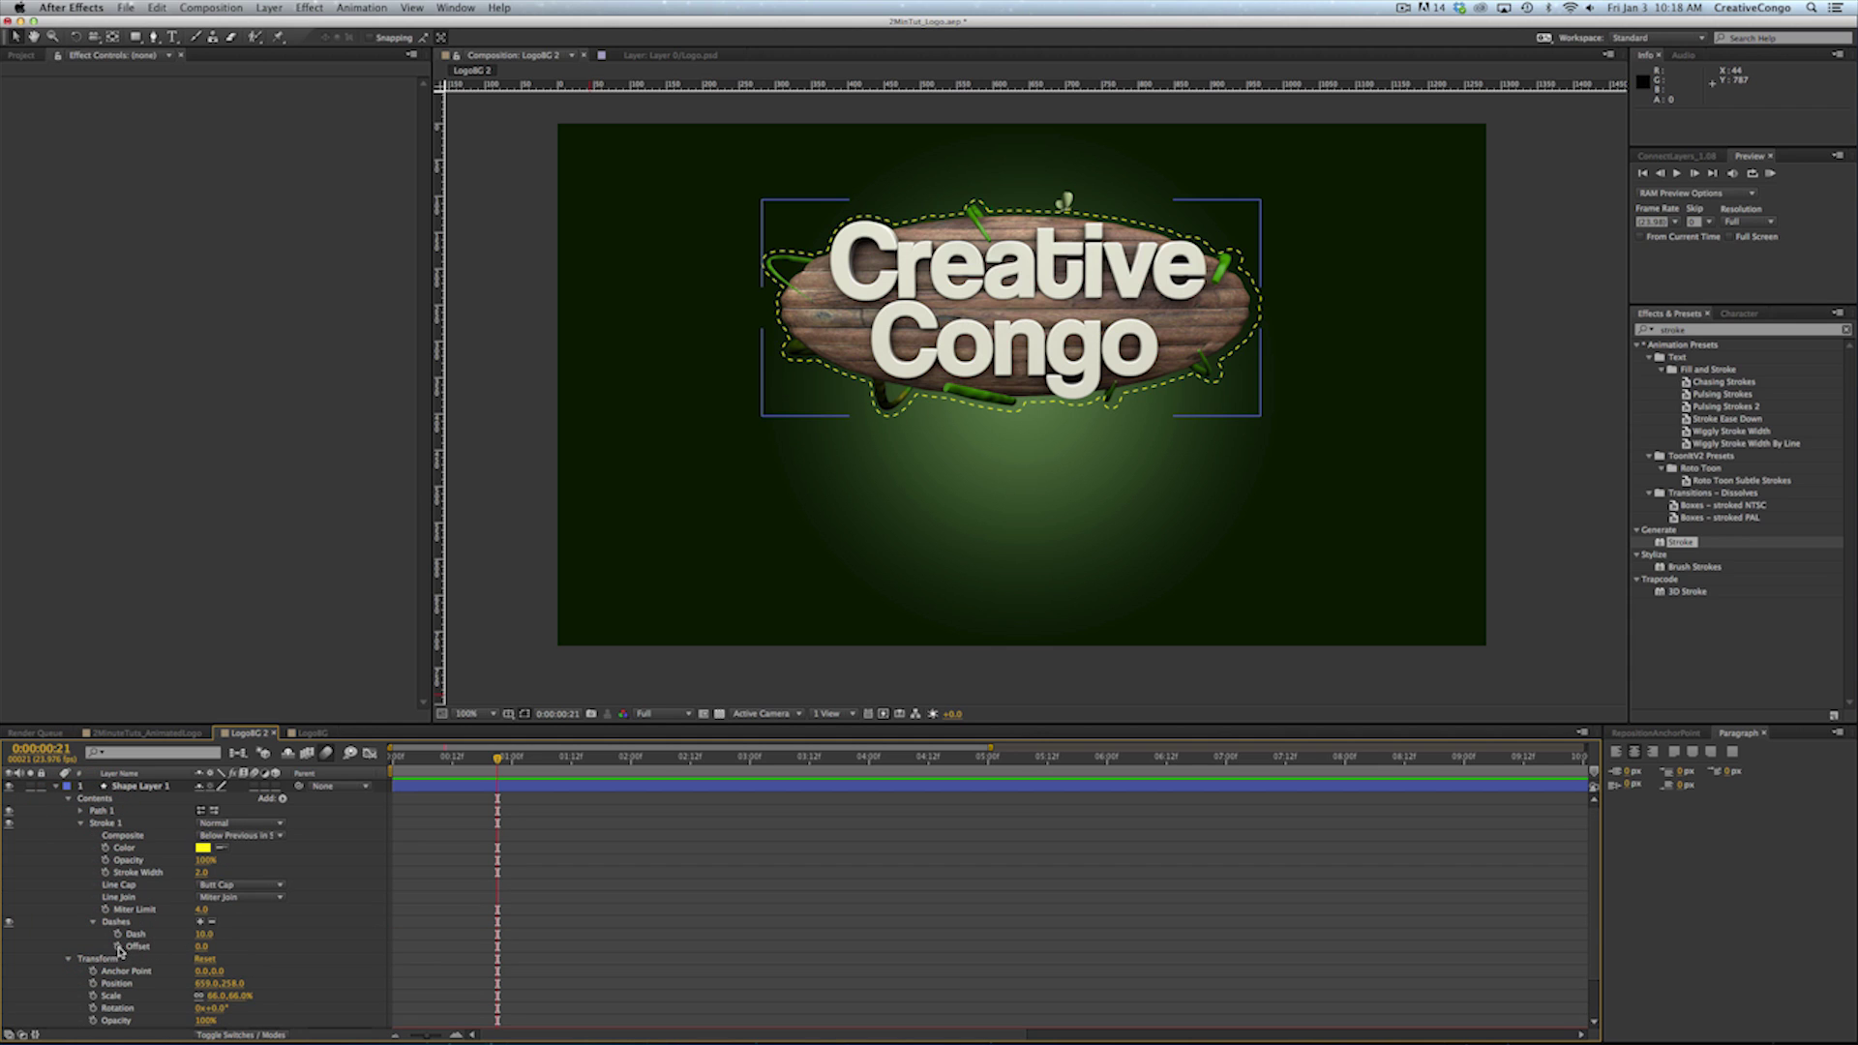
{"action": "left_click", "coordinate": [117, 947], "text": "alt"}
{"action": "type", "text": "time"}
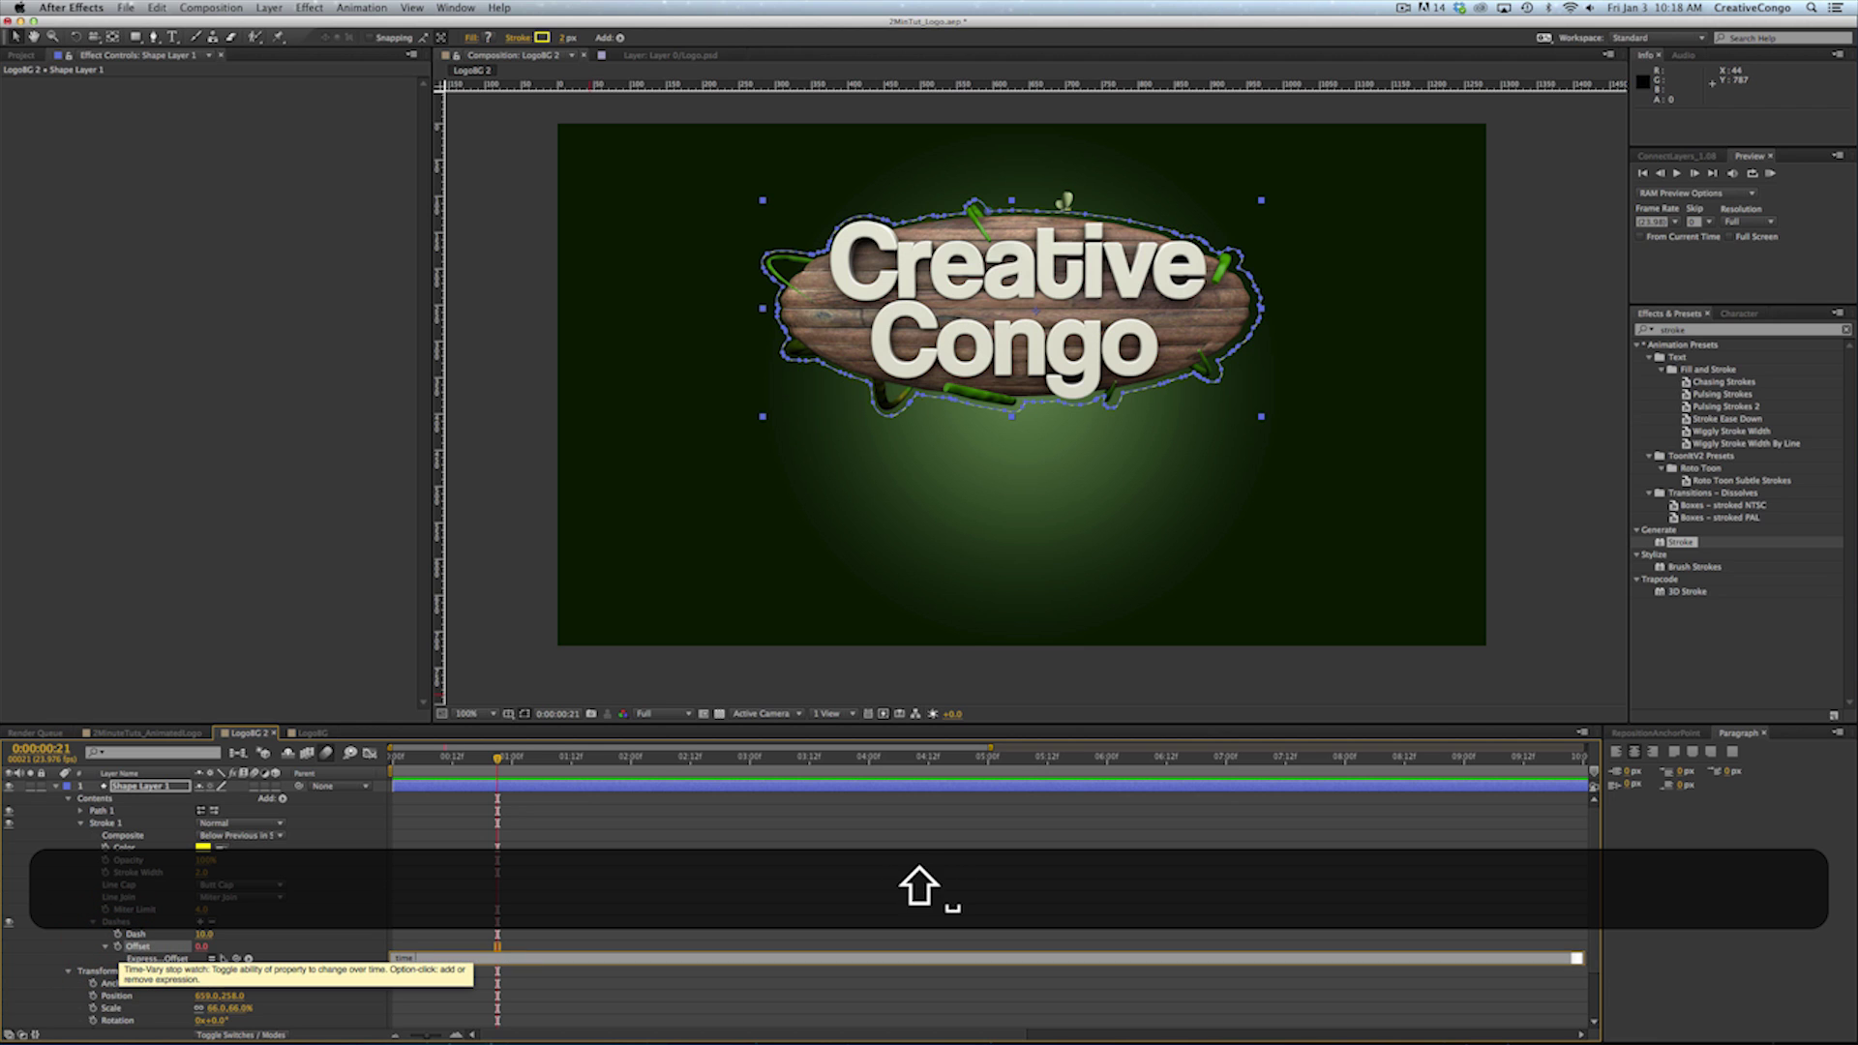
{"action": "type", "text": " * 30"}
{"action": "key", "text": "KP_Enter"}
{"action": "key", "text": "KP_0"}
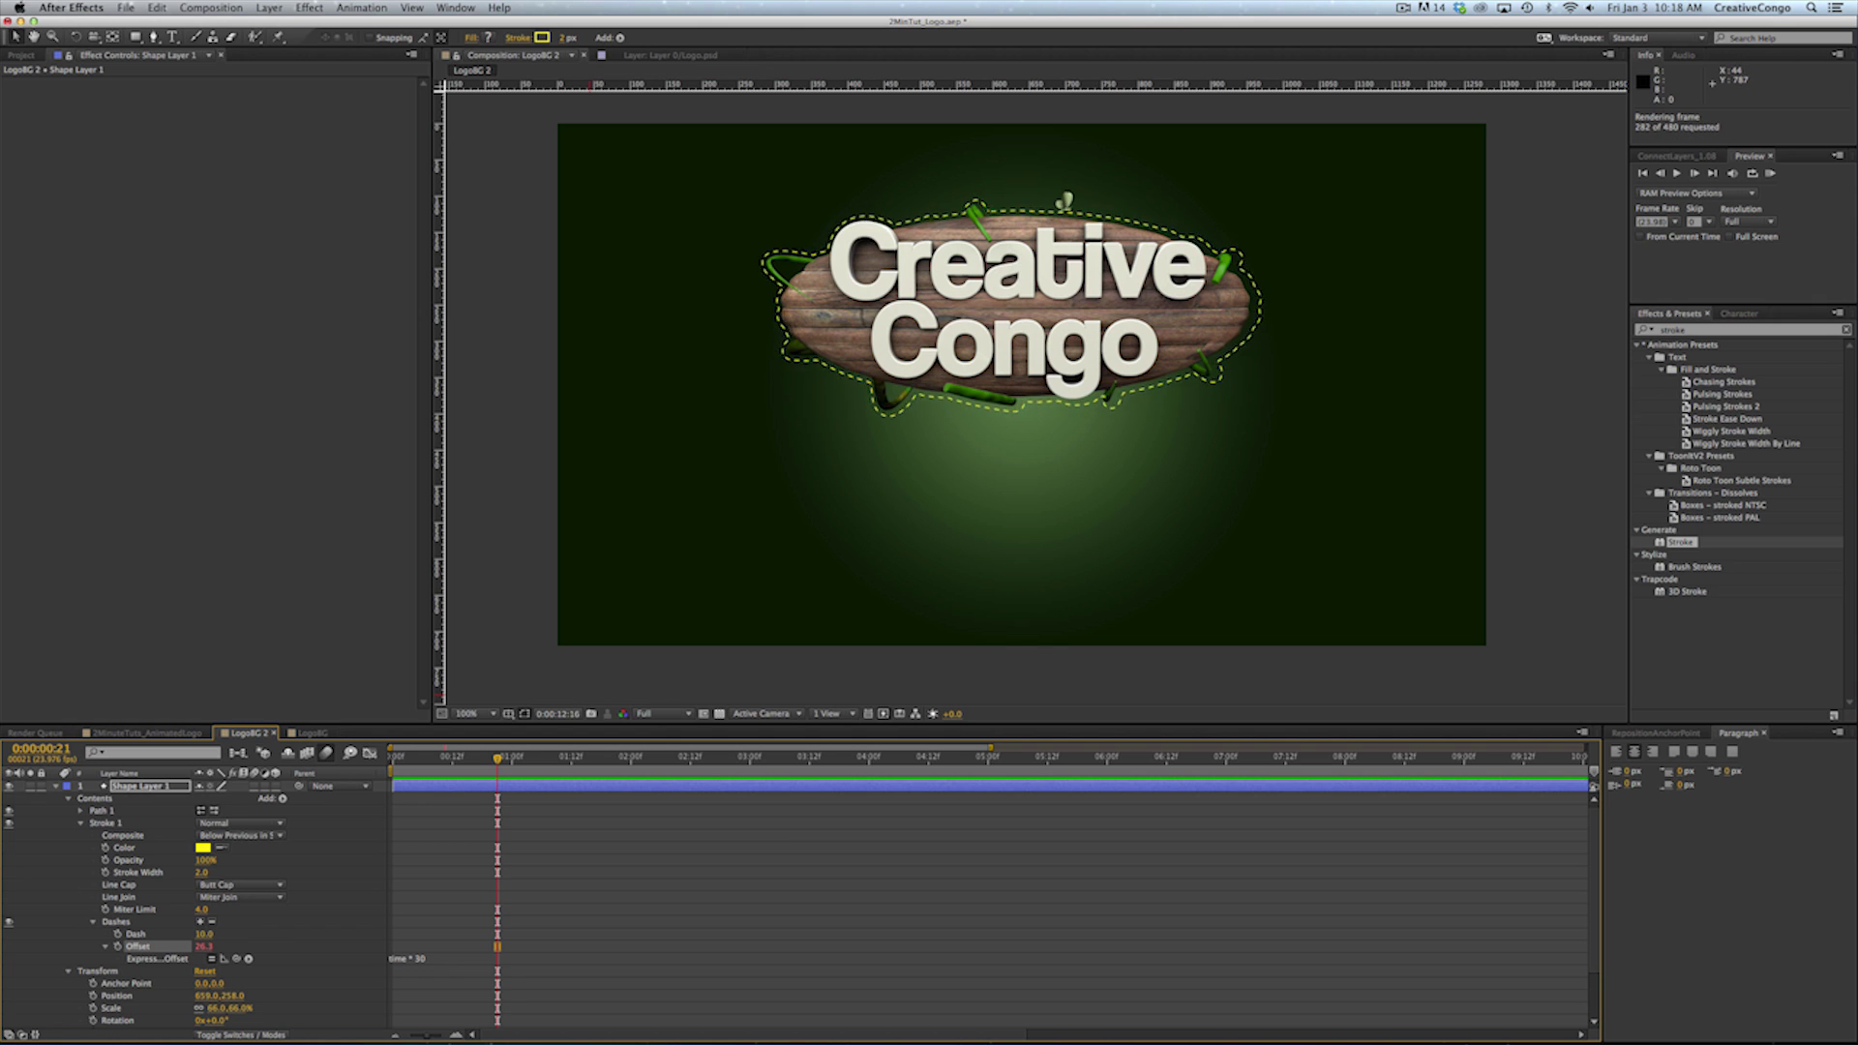
{"action": "key", "text": "space"}
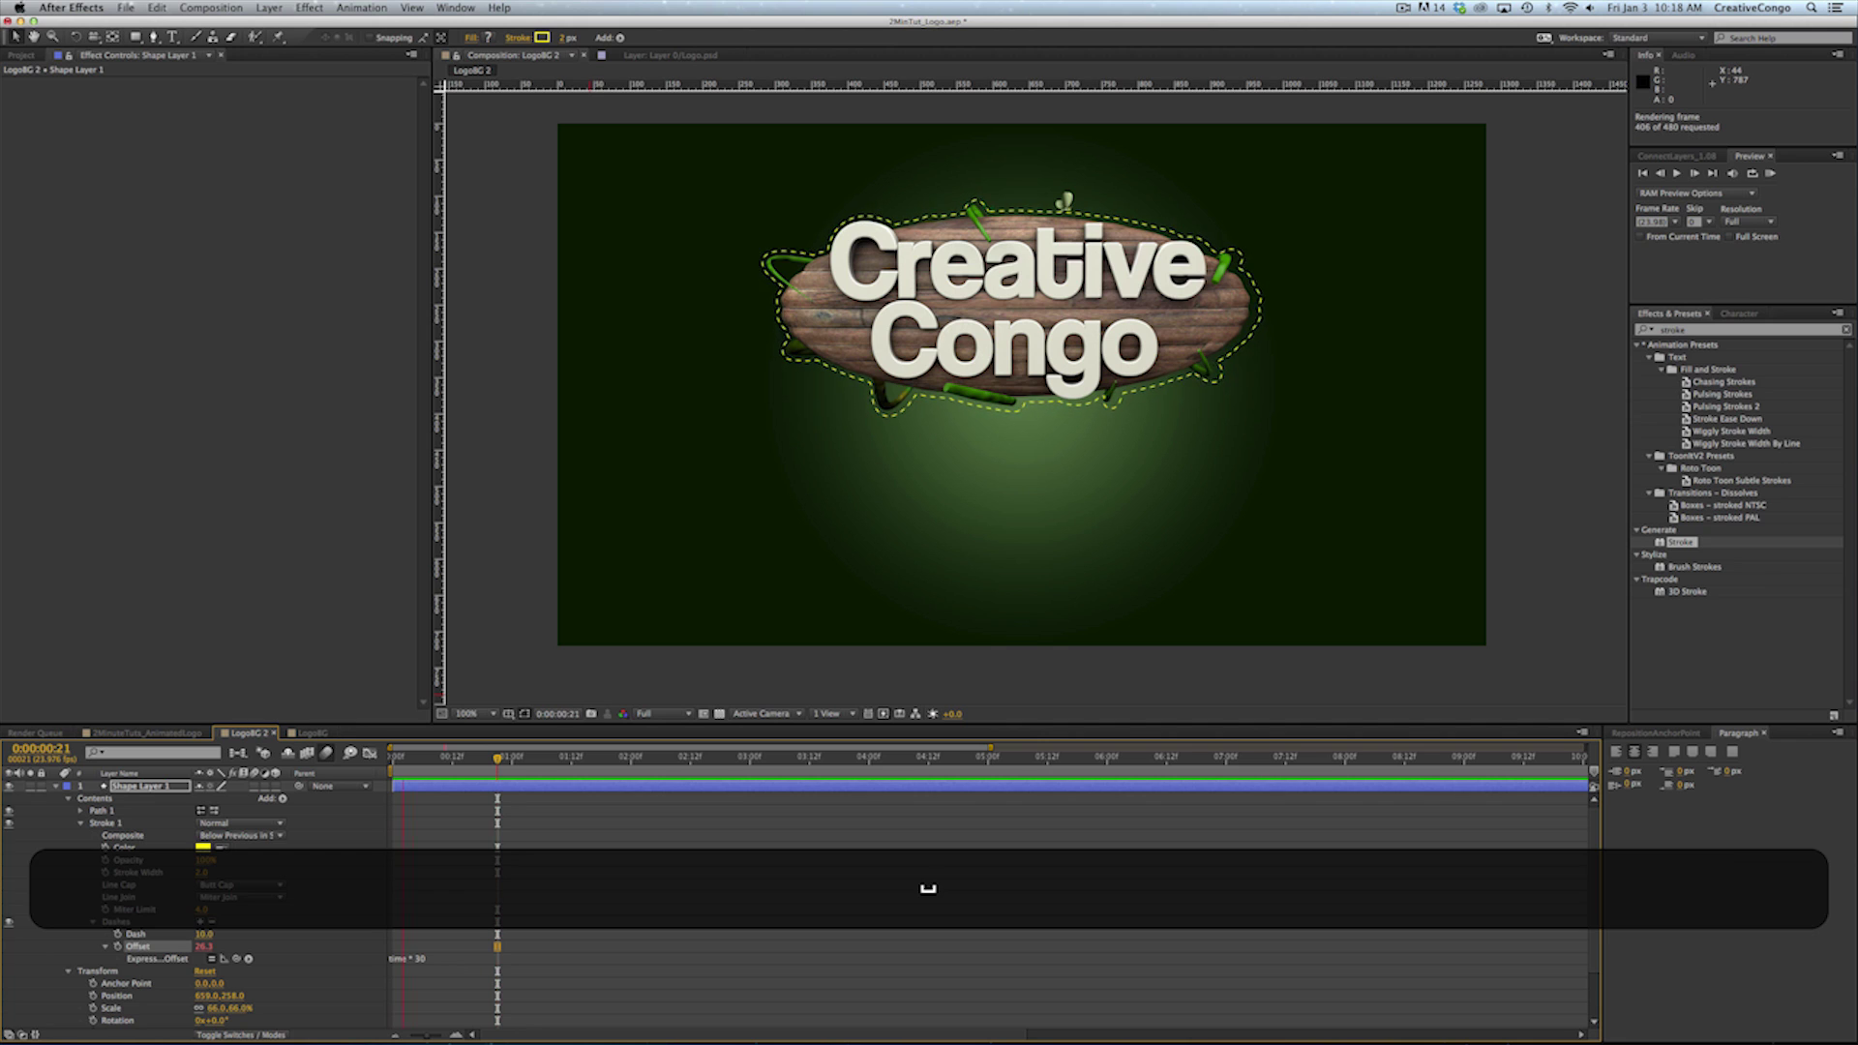
{"action": "left_click", "coordinate": [524, 714]}
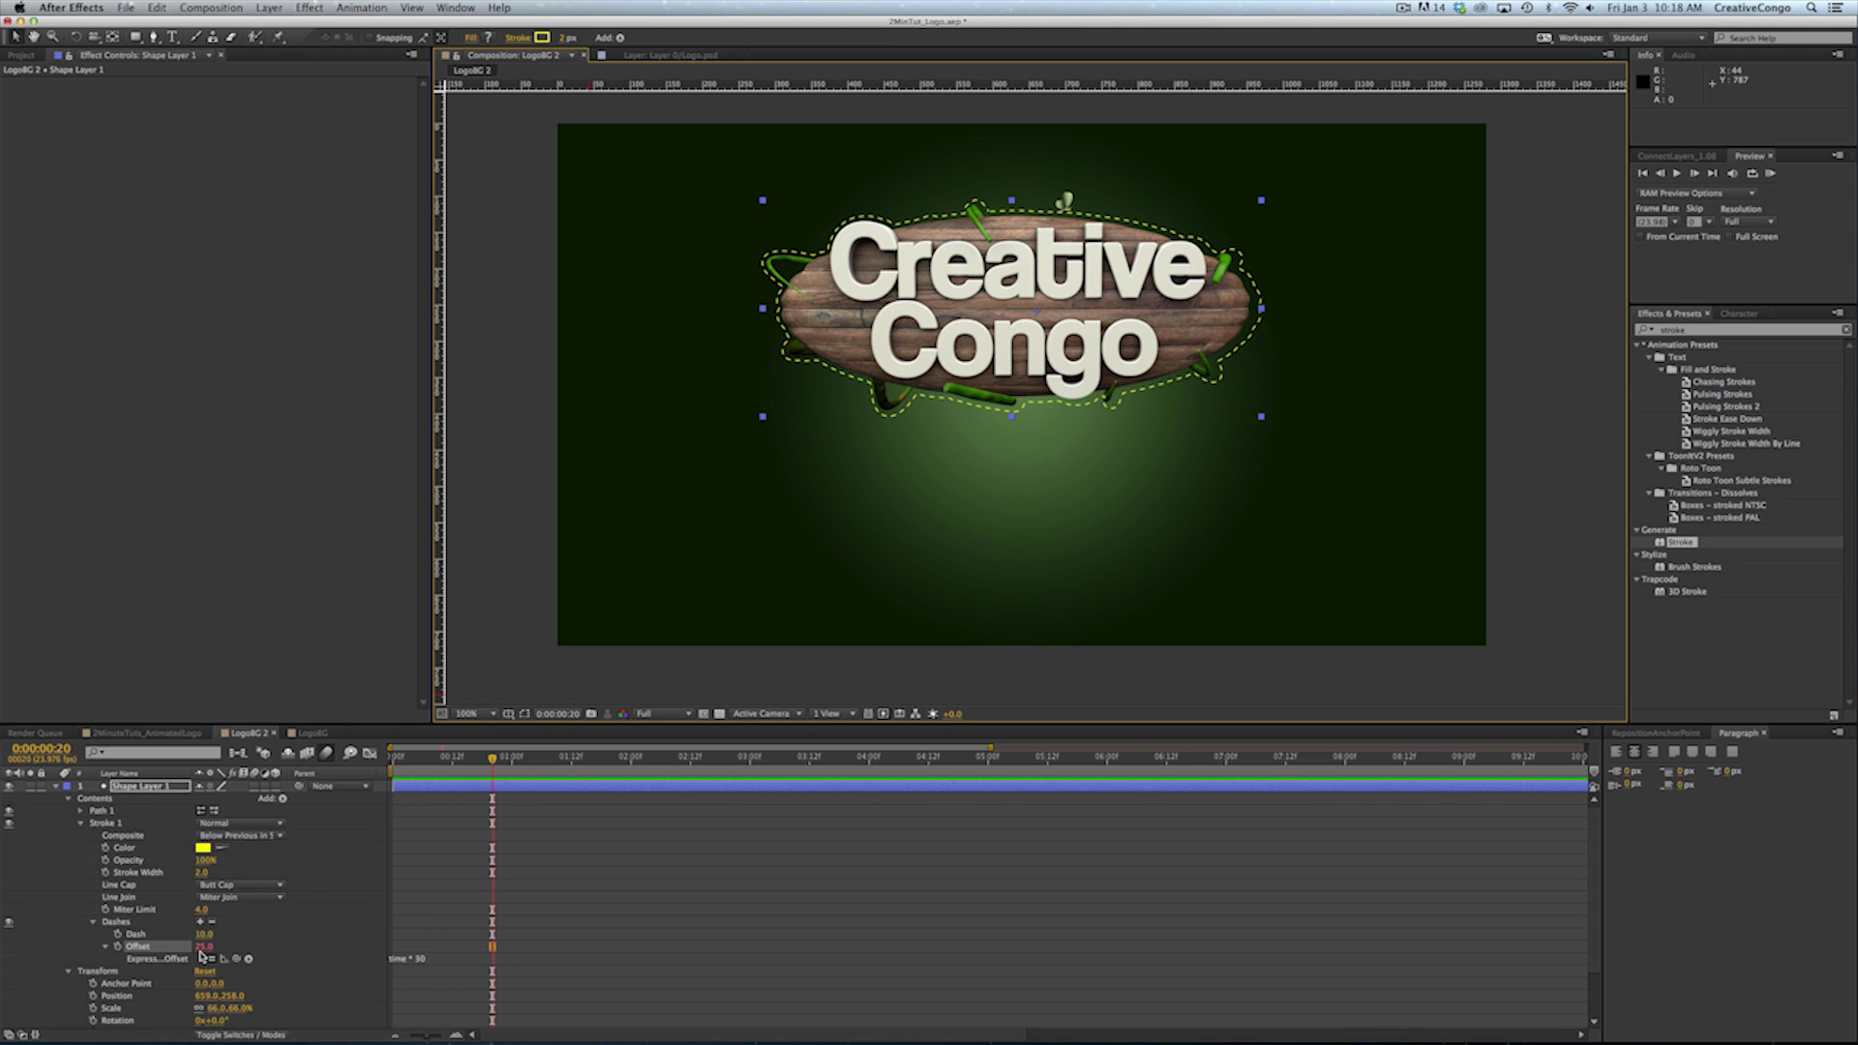
Add a gap to Stroke 1's dashes, lengthen the Dash, set the Gap to 143, and scrub through time to check the spacing
{"action": "left_click", "coordinate": [118, 924]}
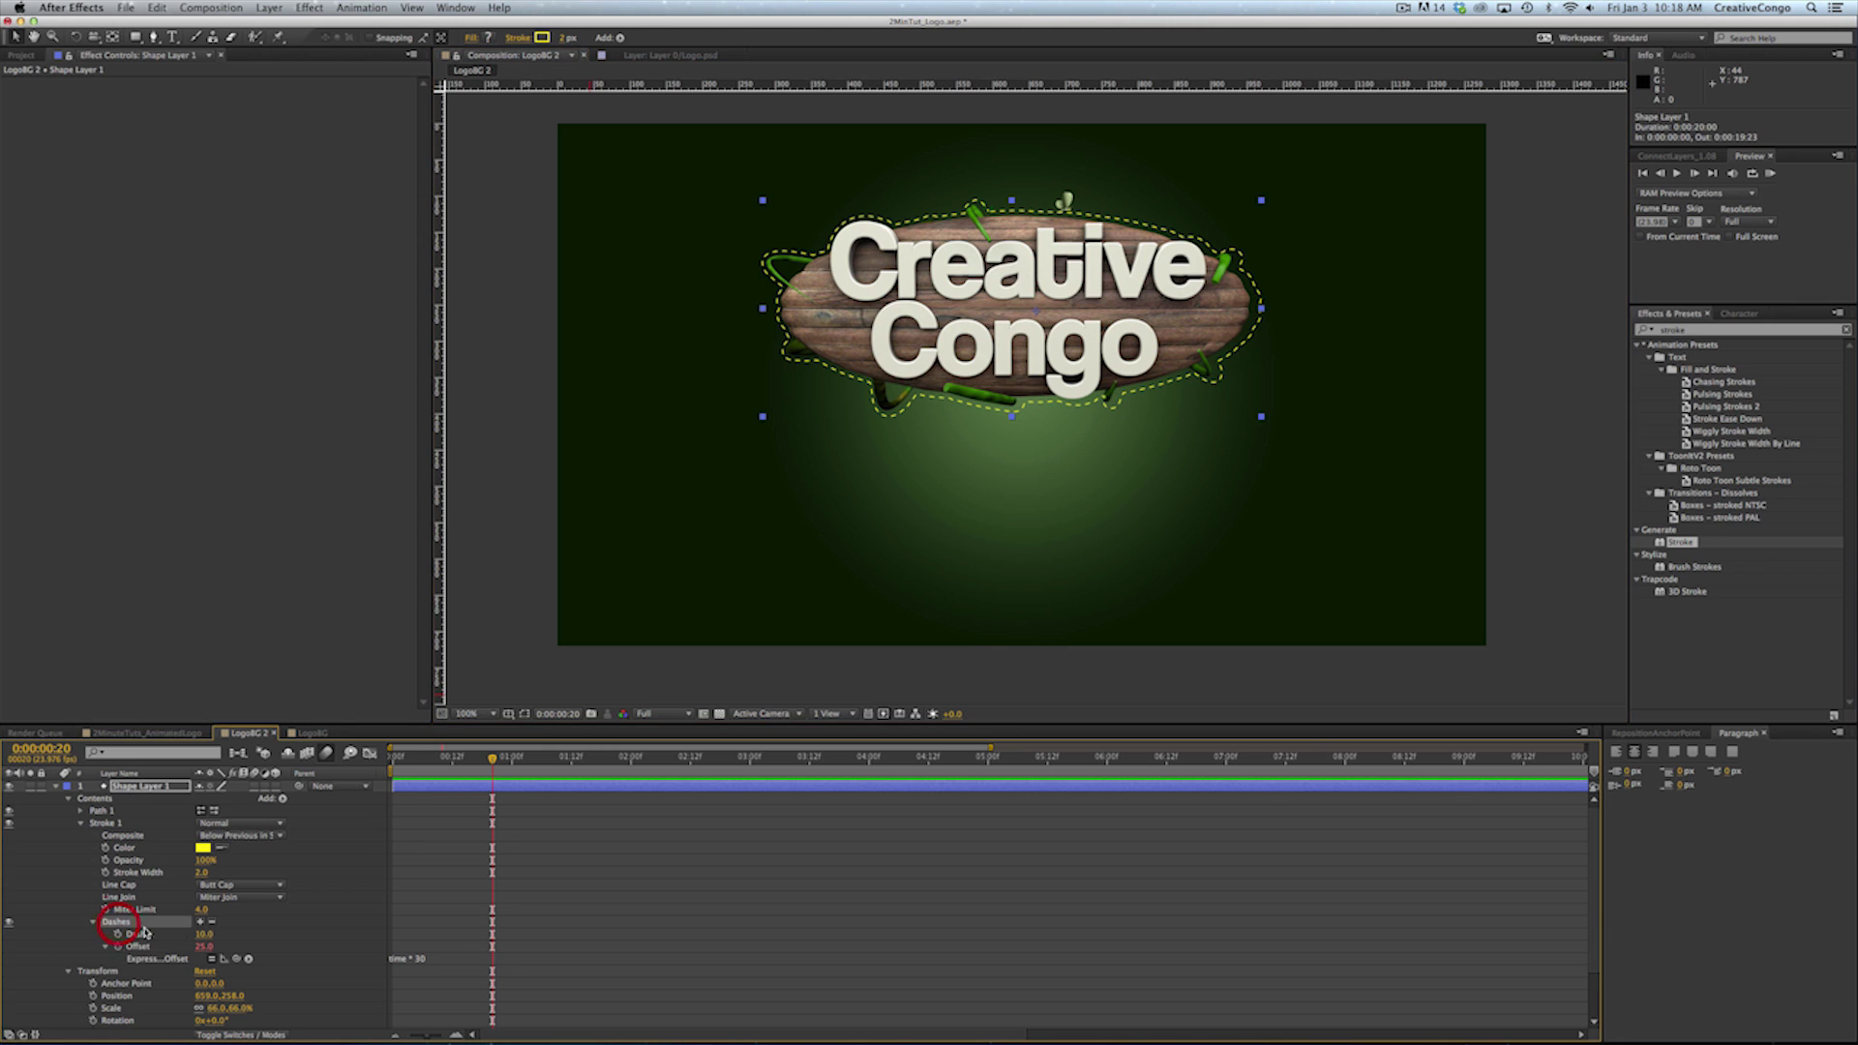
{"action": "left_click", "coordinate": [201, 922]}
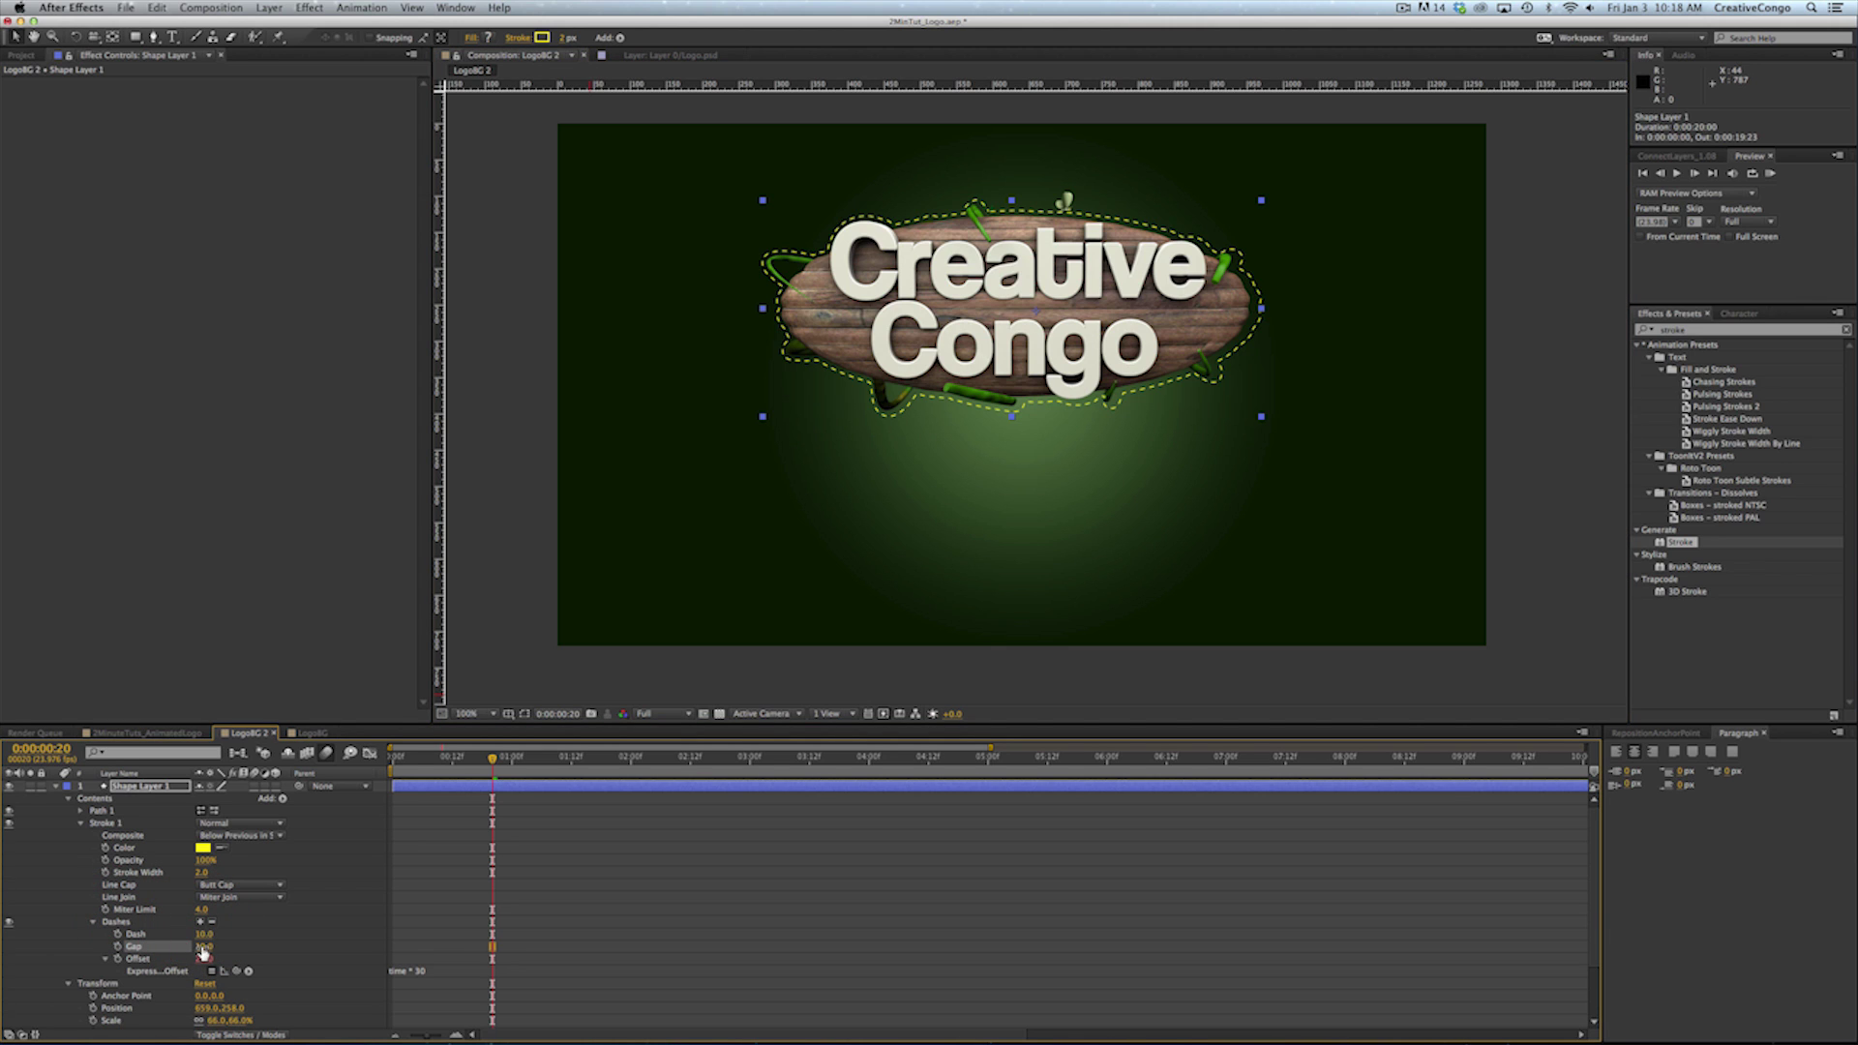
{"action": "left_click_drag", "start_coordinate": [205, 947], "coordinate": [211, 946]}
{"action": "left_click_drag", "start_coordinate": [232, 946], "coordinate": [197, 935]}
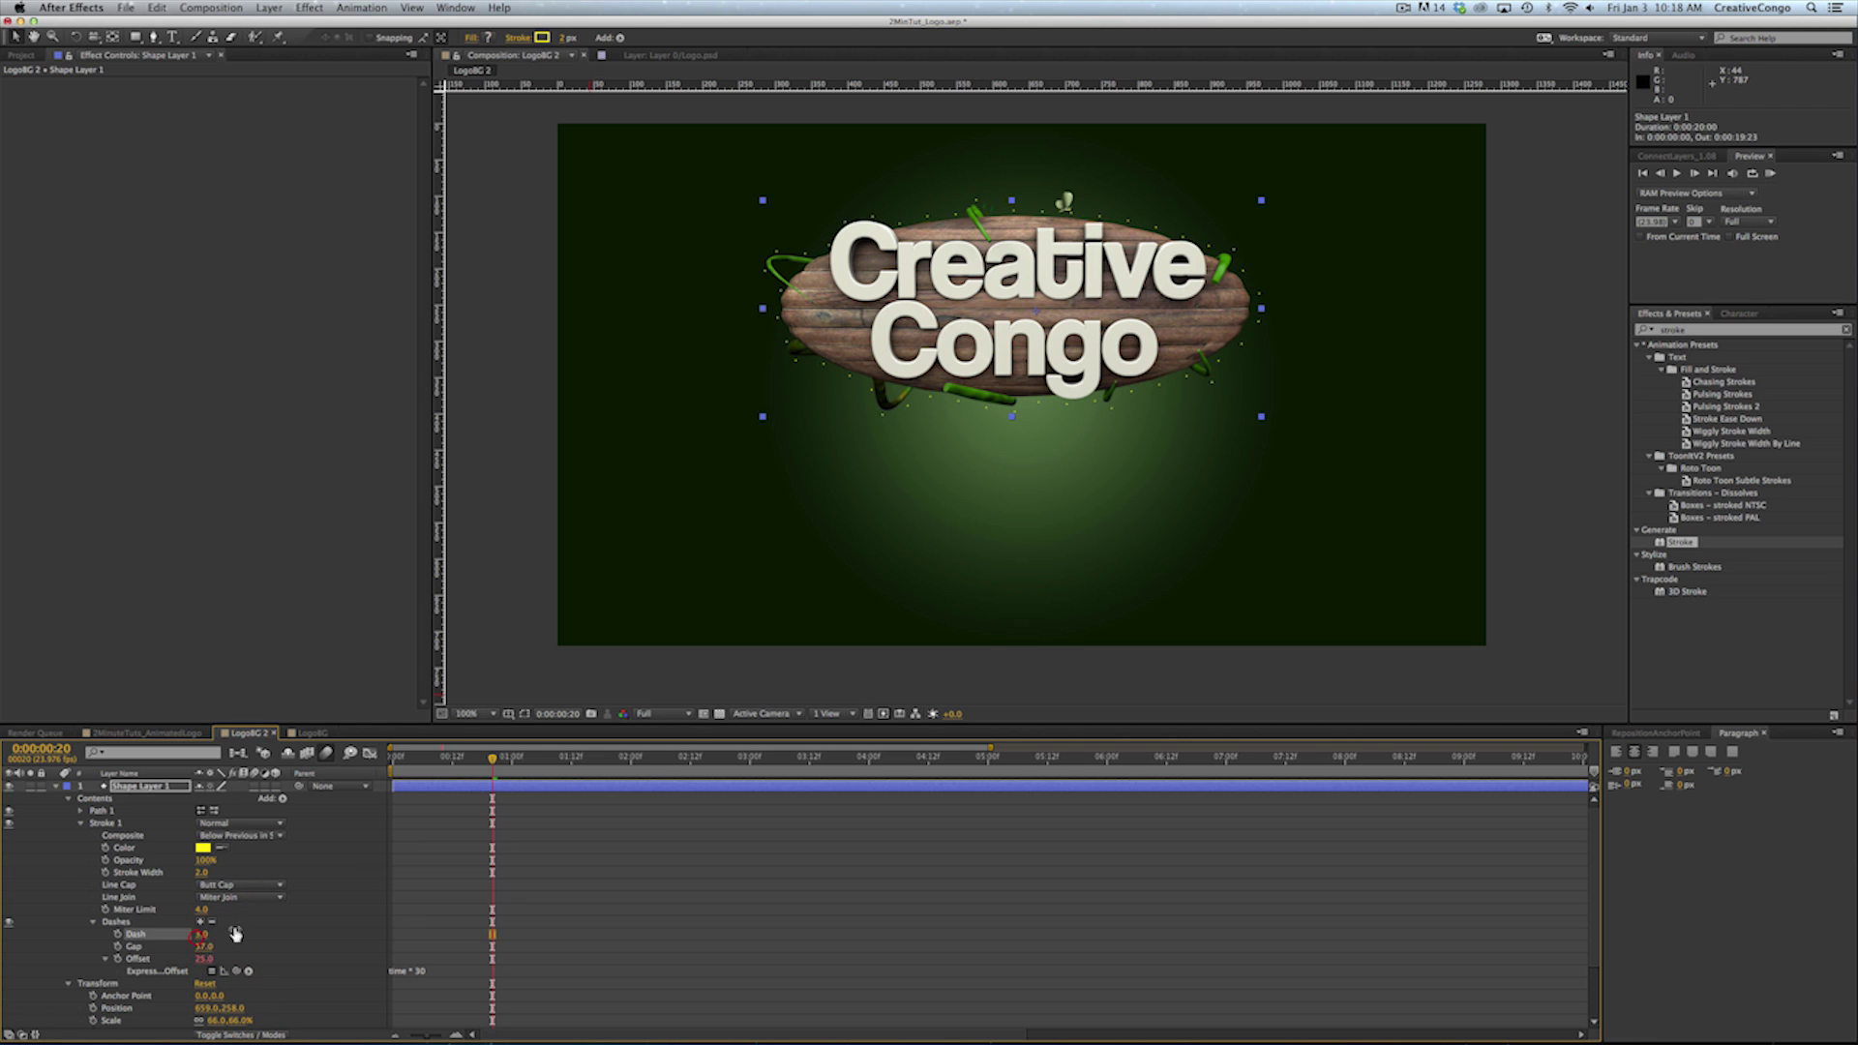
{"action": "left_click_drag", "start_coordinate": [496, 760], "coordinate": [562, 767]}
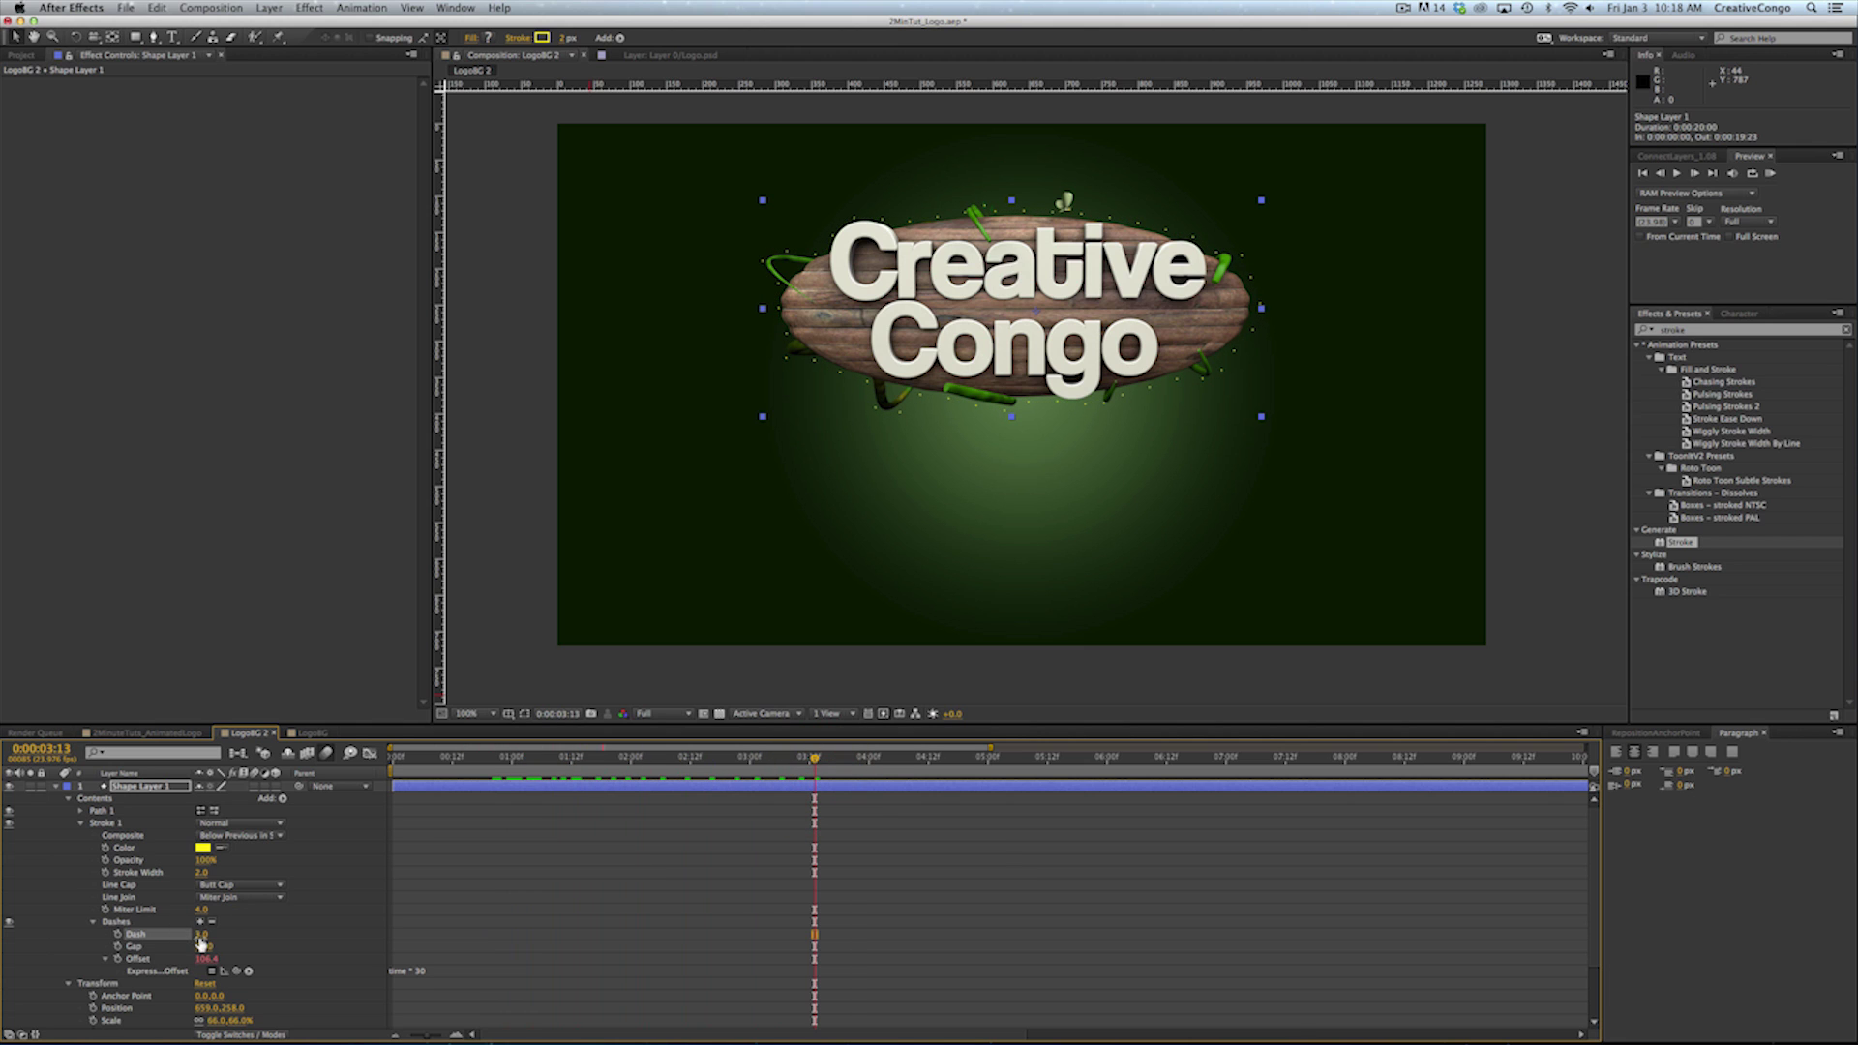
{"action": "left_click_drag", "start_coordinate": [205, 936], "coordinate": [269, 945]}
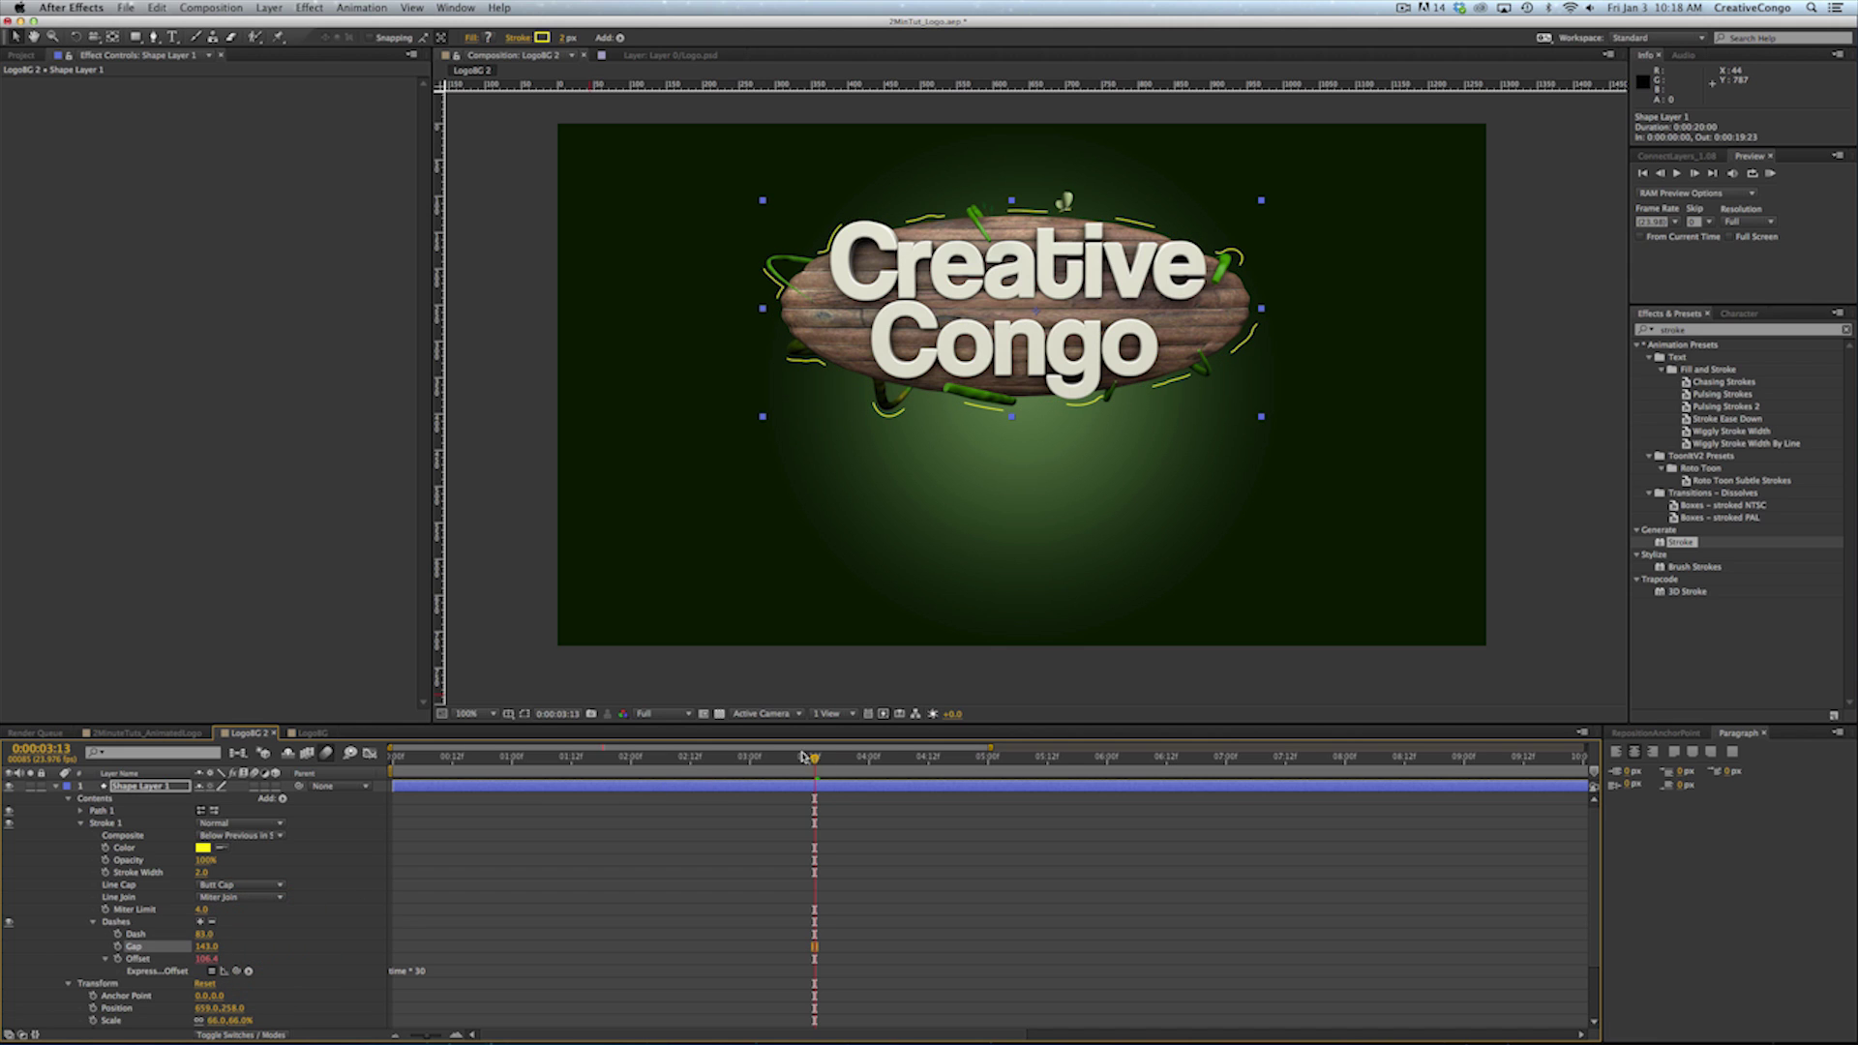
{"action": "left_click_drag", "start_coordinate": [789, 761], "coordinate": [558, 760]}
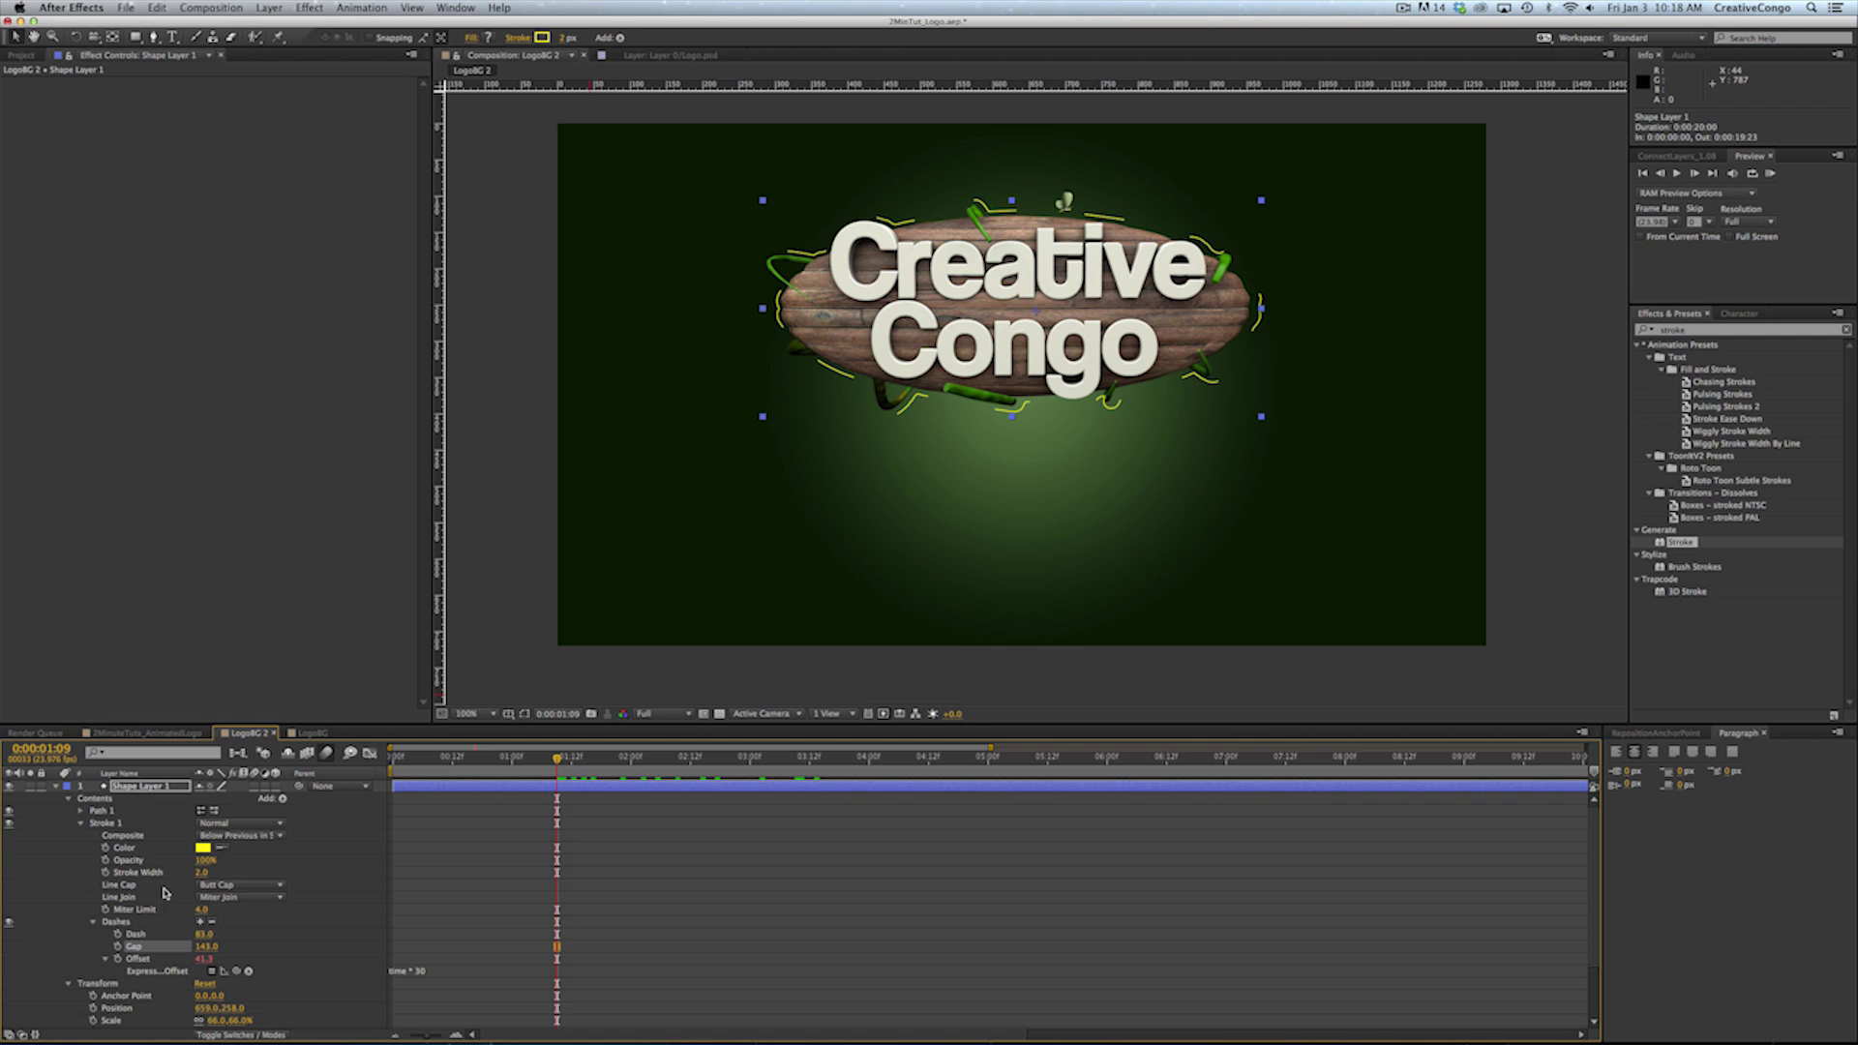
Add a second dash of 9 and a second gap of 58 to Stroke 1's dash pattern
{"action": "left_click", "coordinate": [199, 923]}
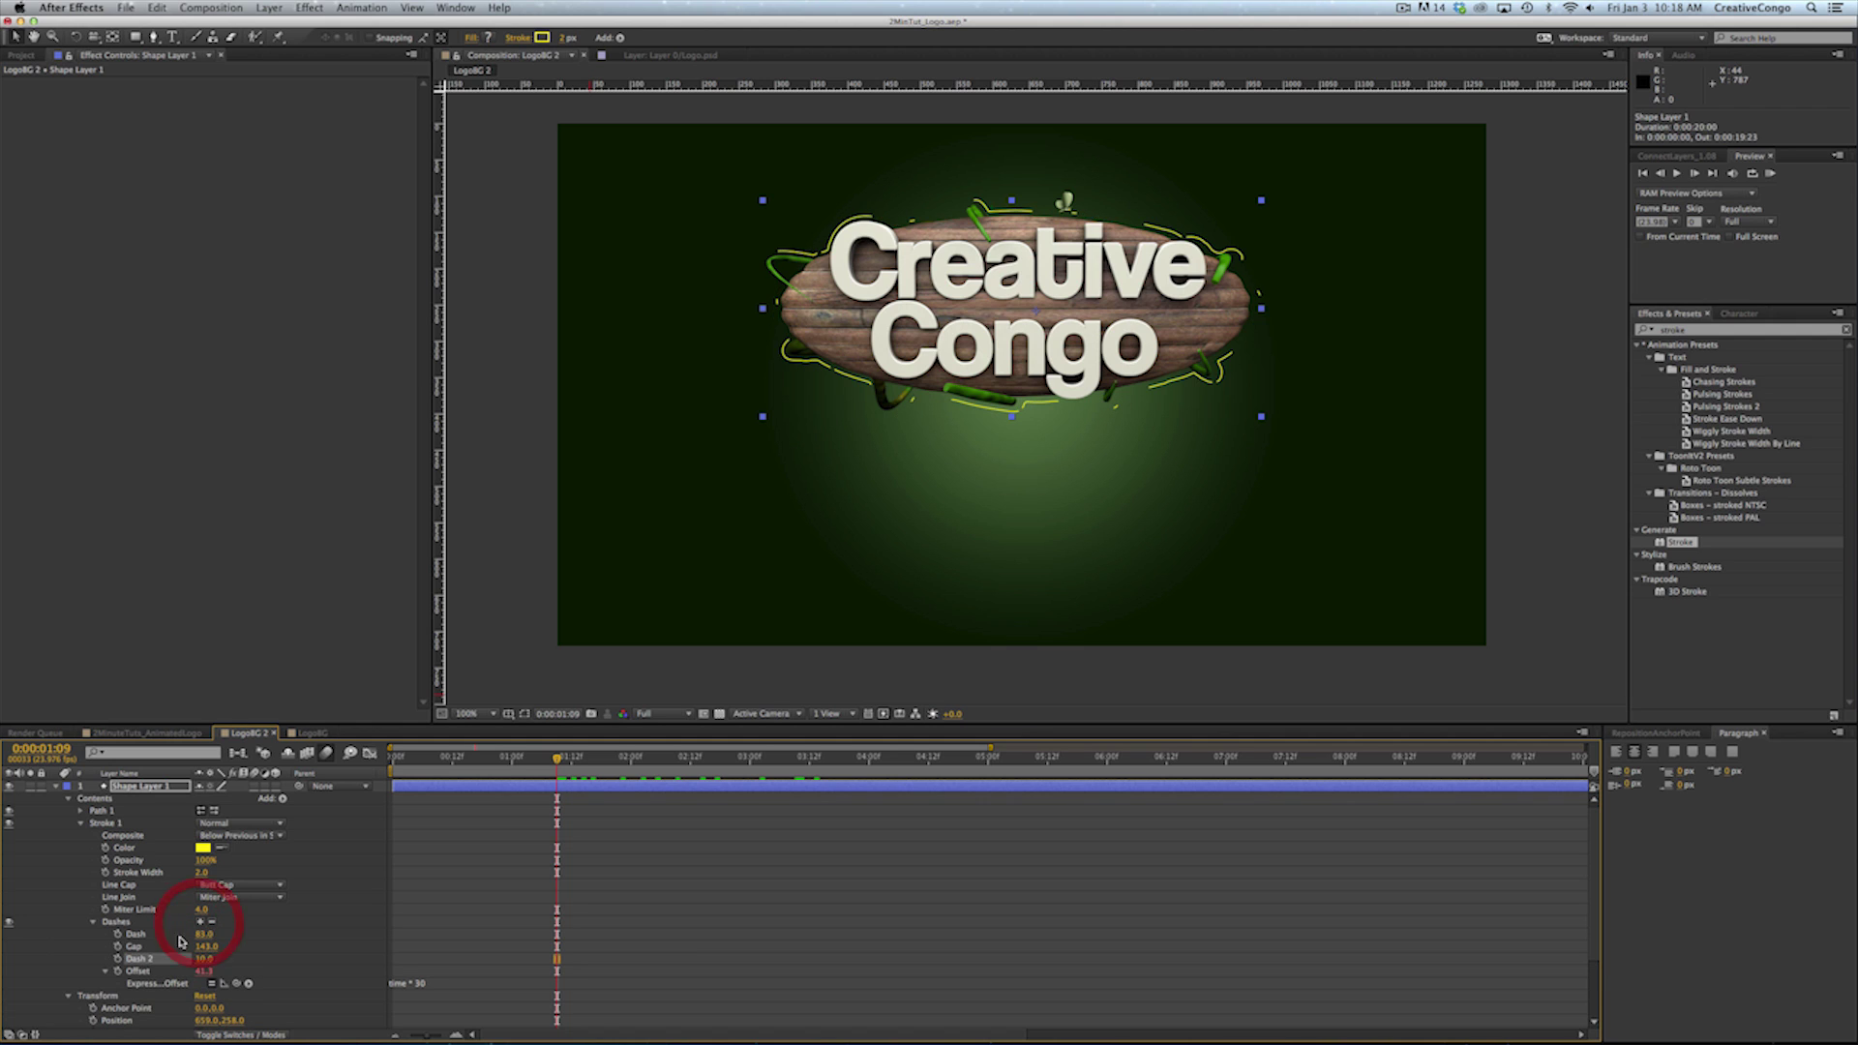
{"action": "left_click_drag", "start_coordinate": [200, 966], "coordinate": [193, 958]}
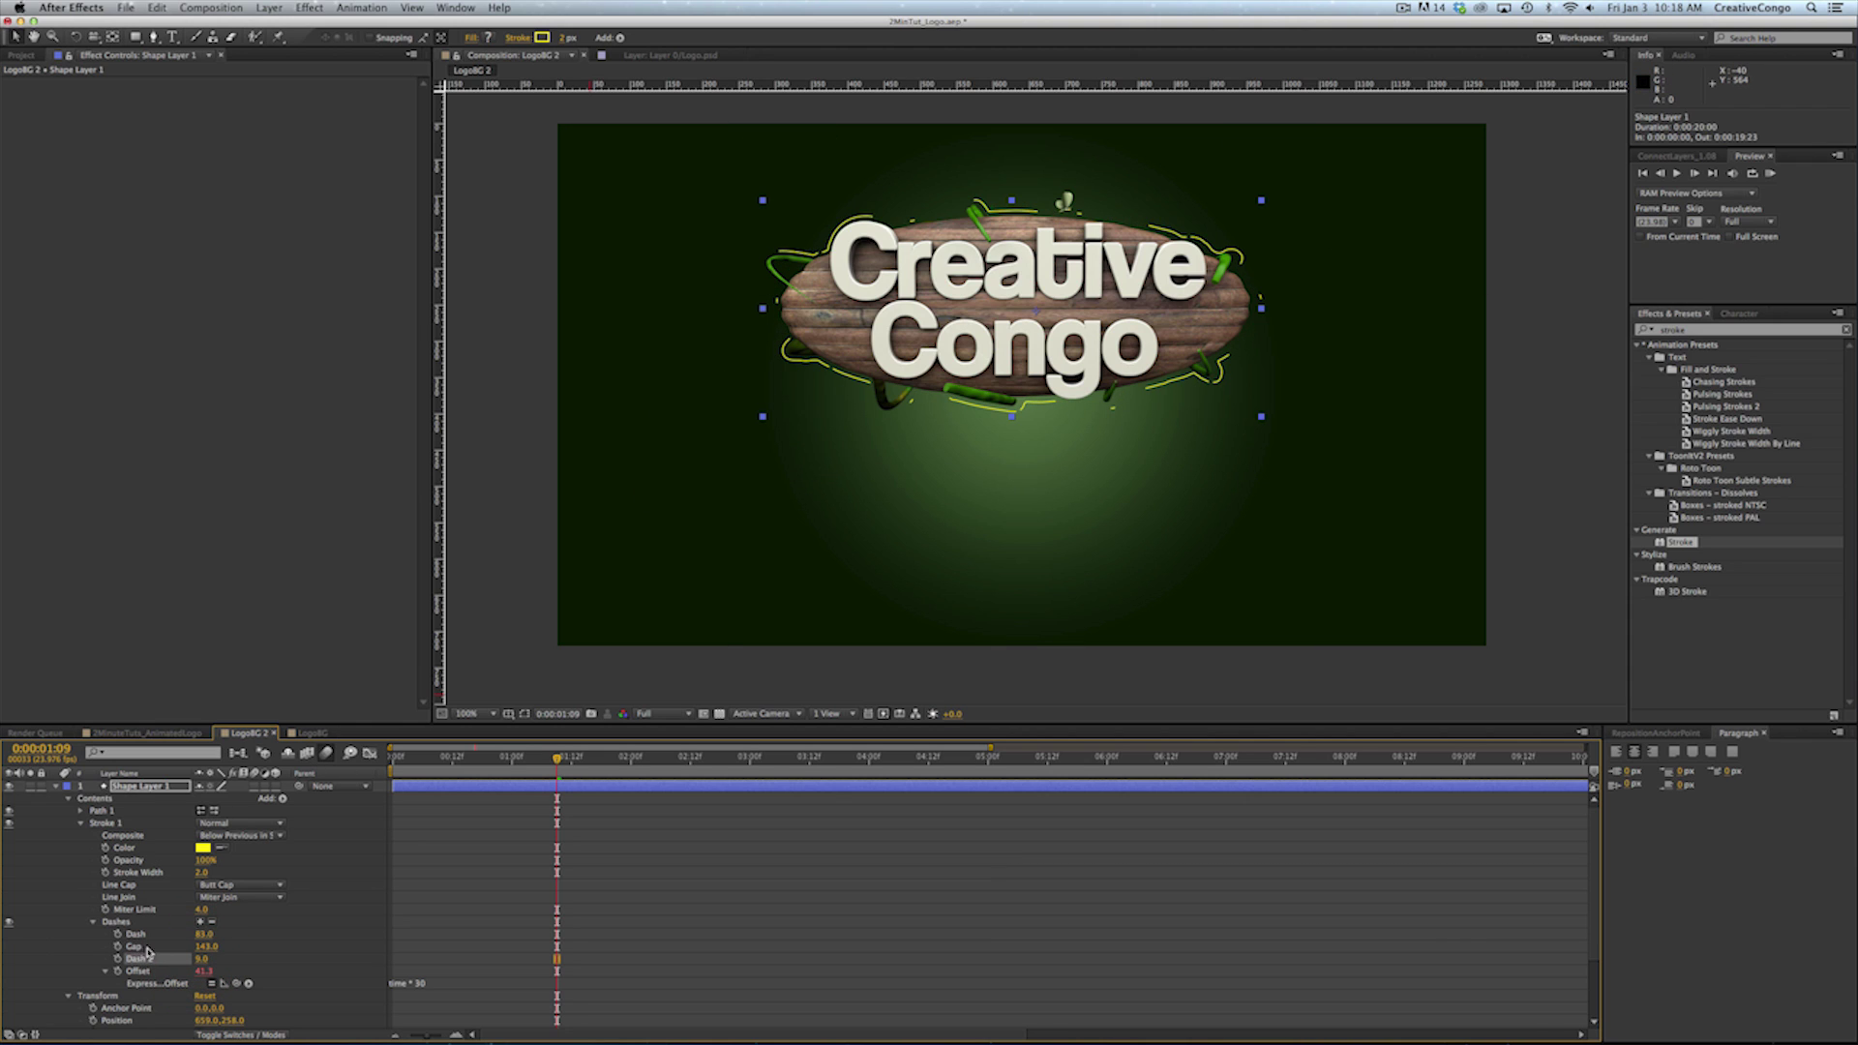
{"action": "left_click", "coordinate": [202, 923]}
{"action": "left_click_drag", "start_coordinate": [200, 971], "coordinate": [205, 972]}
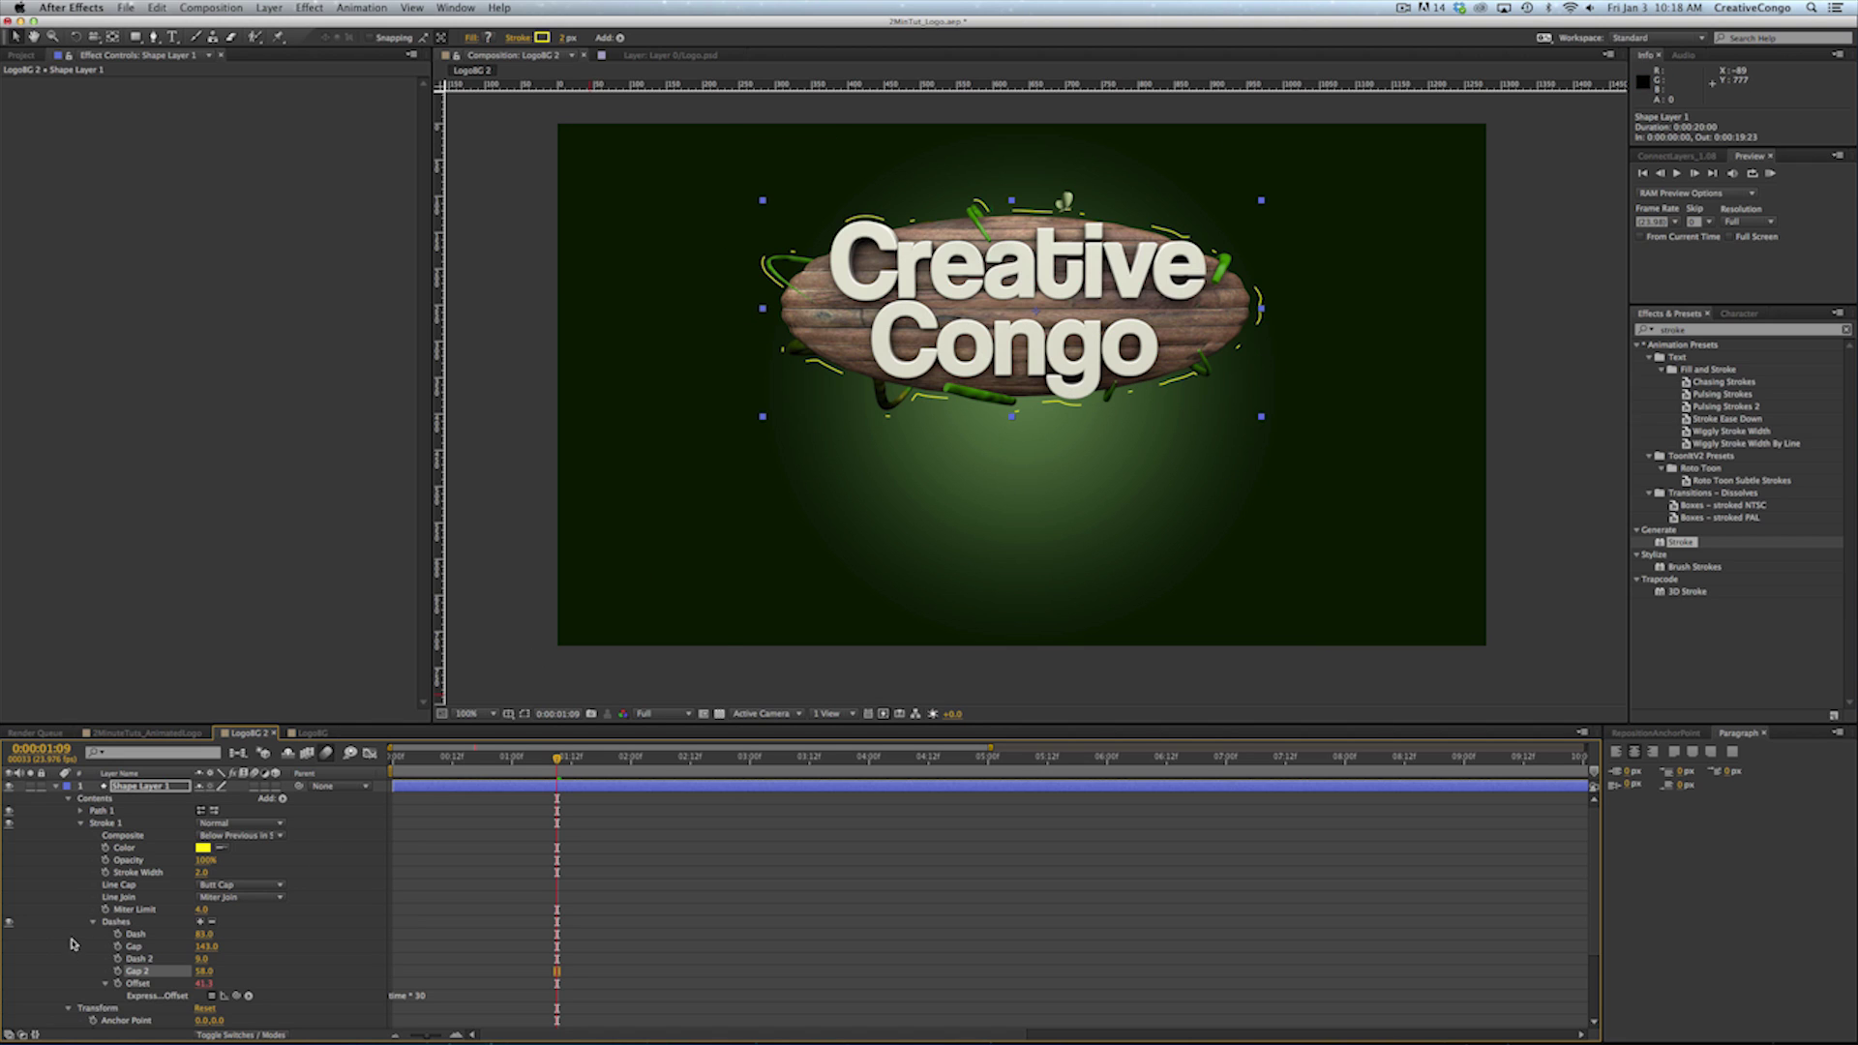
Try to delete Dash 2 from Stroke 1's dashes and undo the deletion
{"action": "left_click", "coordinate": [108, 923]}
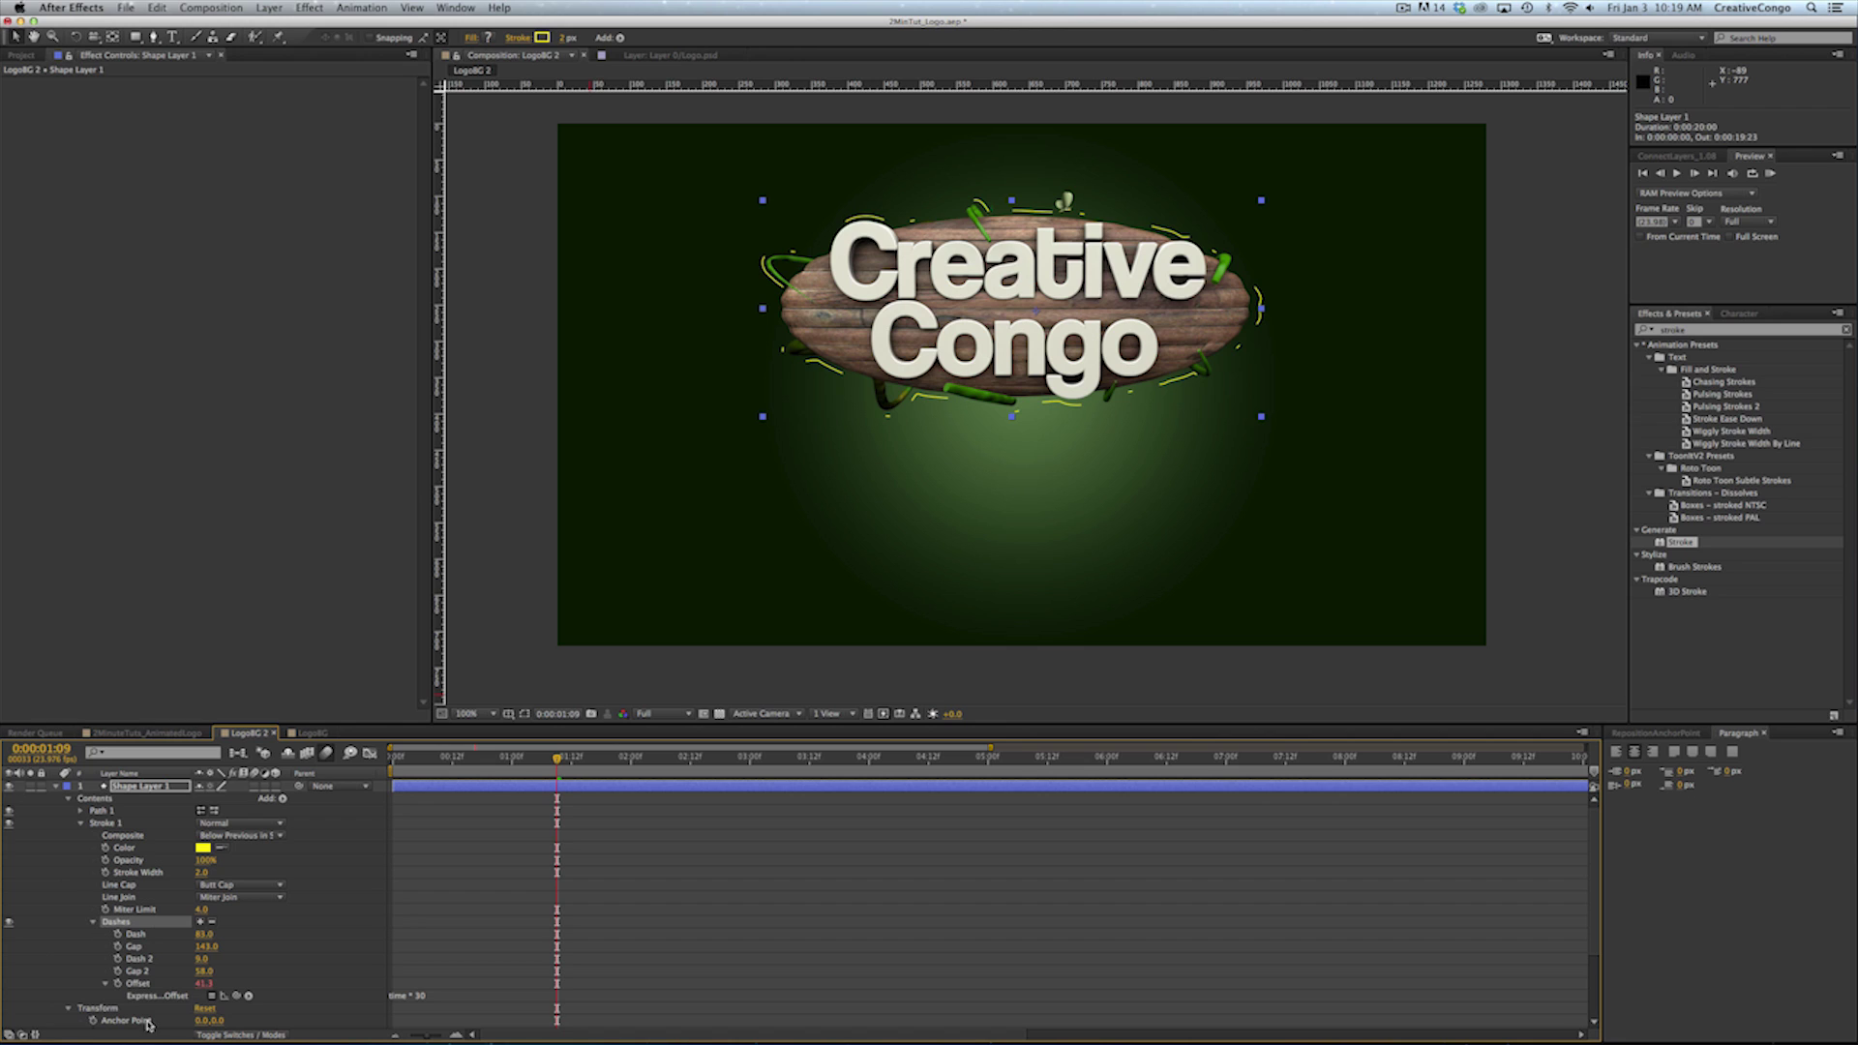
{"action": "left_click", "coordinate": [136, 961]}
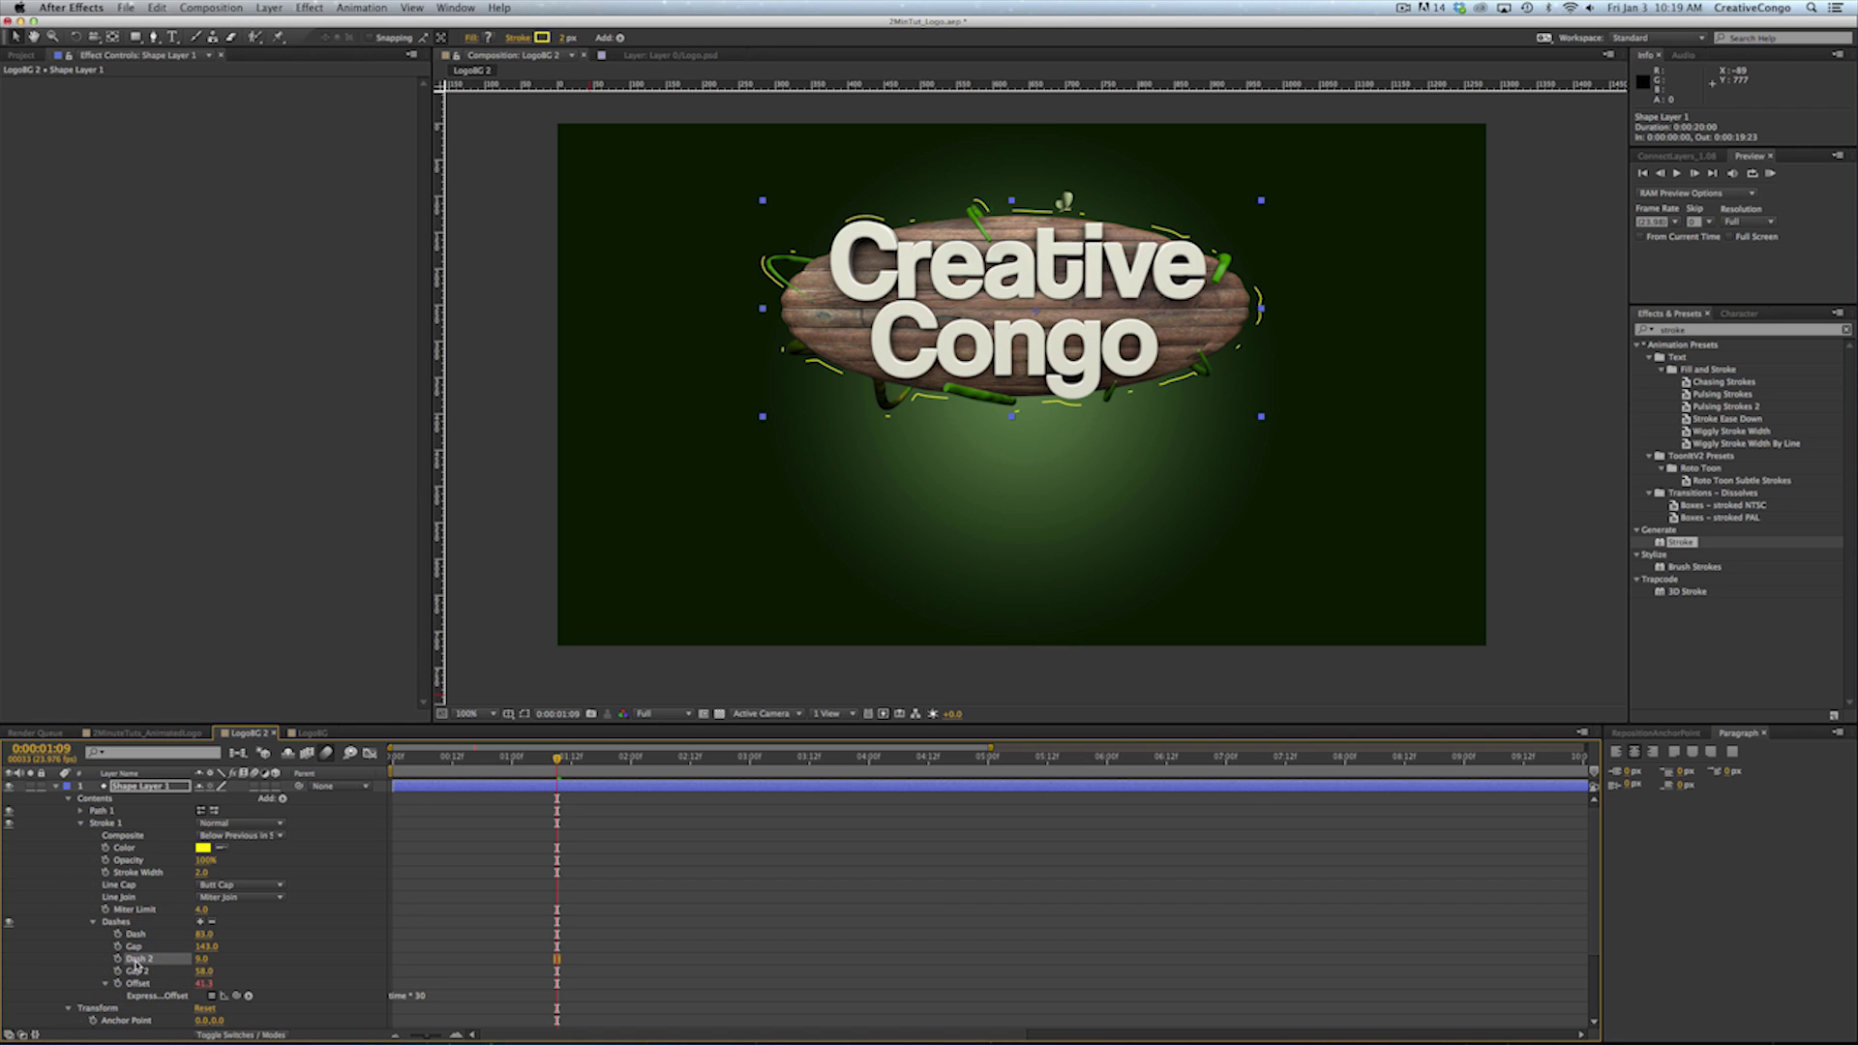
{"action": "key", "text": "BackSpace"}
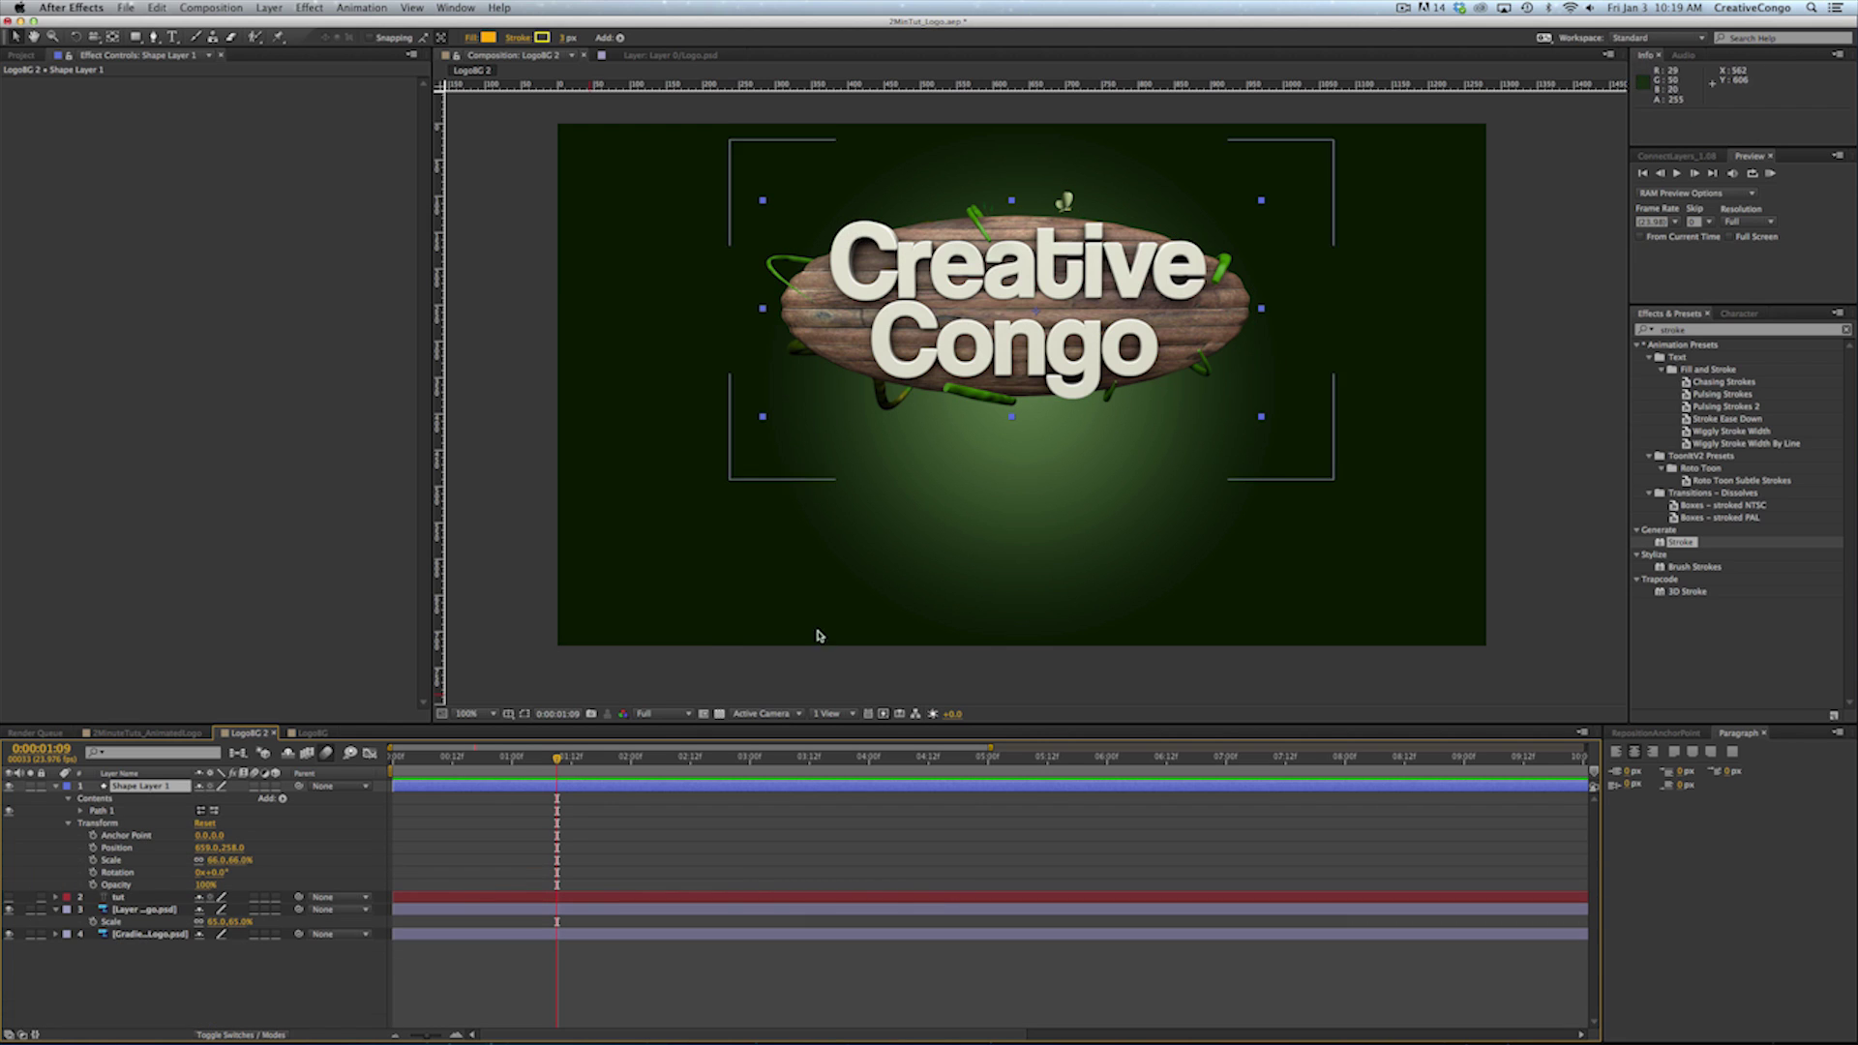
{"action": "key", "text": "super+z"}
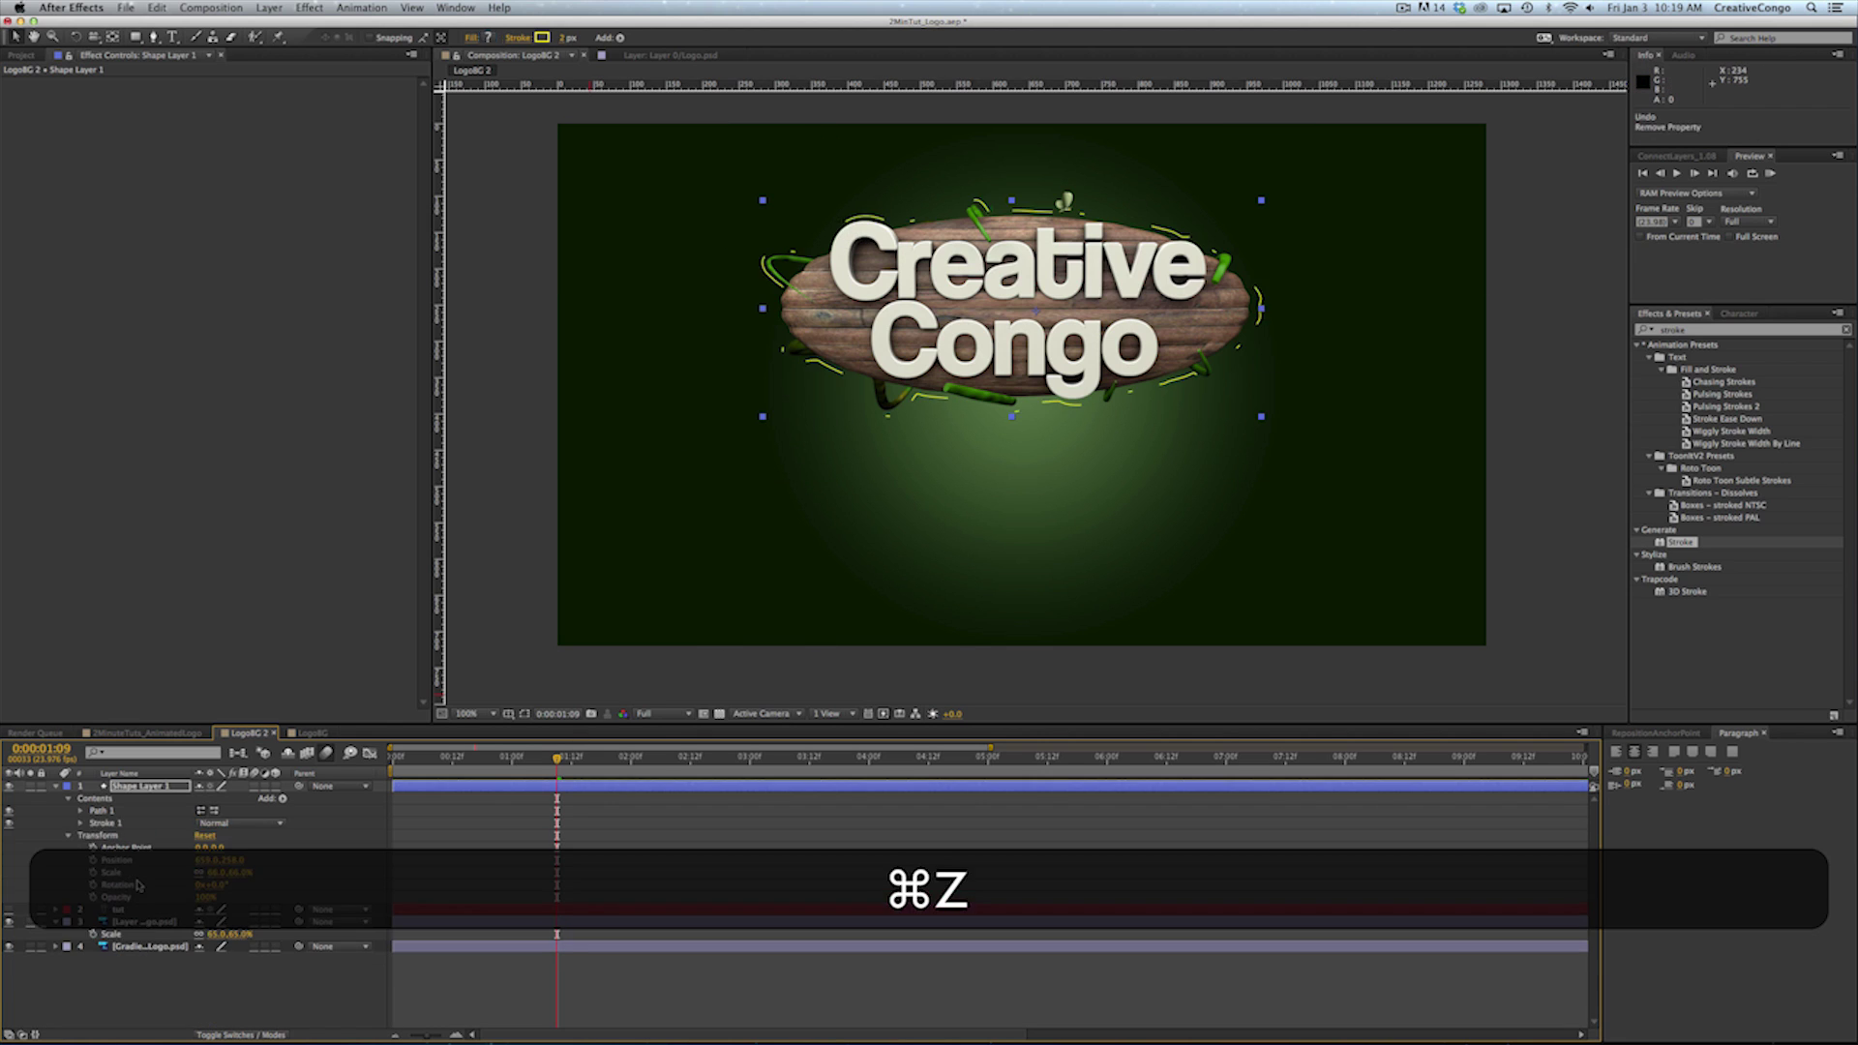
Remove Gap 2, Dash 2 and Gap from Stroke 1's dashes, set the remaining Dash to 30, and preview the animation
{"action": "left_click", "coordinate": [81, 823]}
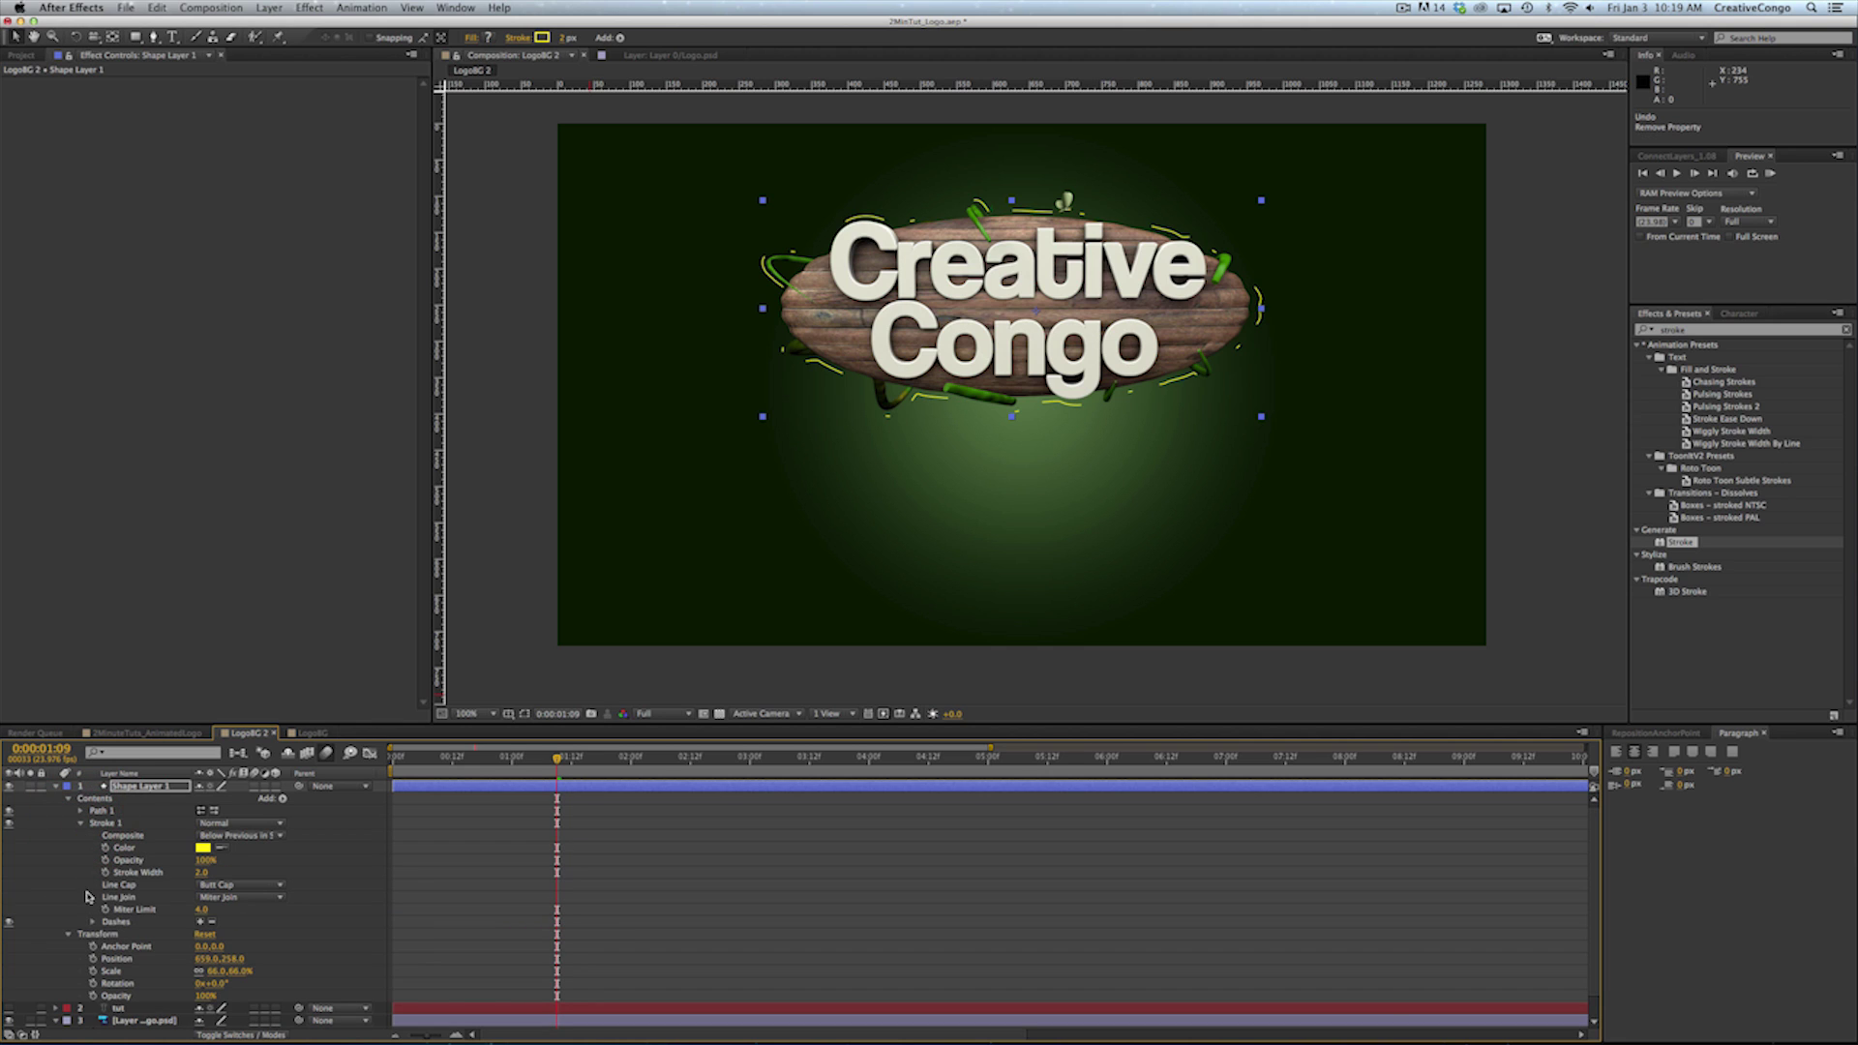
{"action": "left_click", "coordinate": [94, 922]}
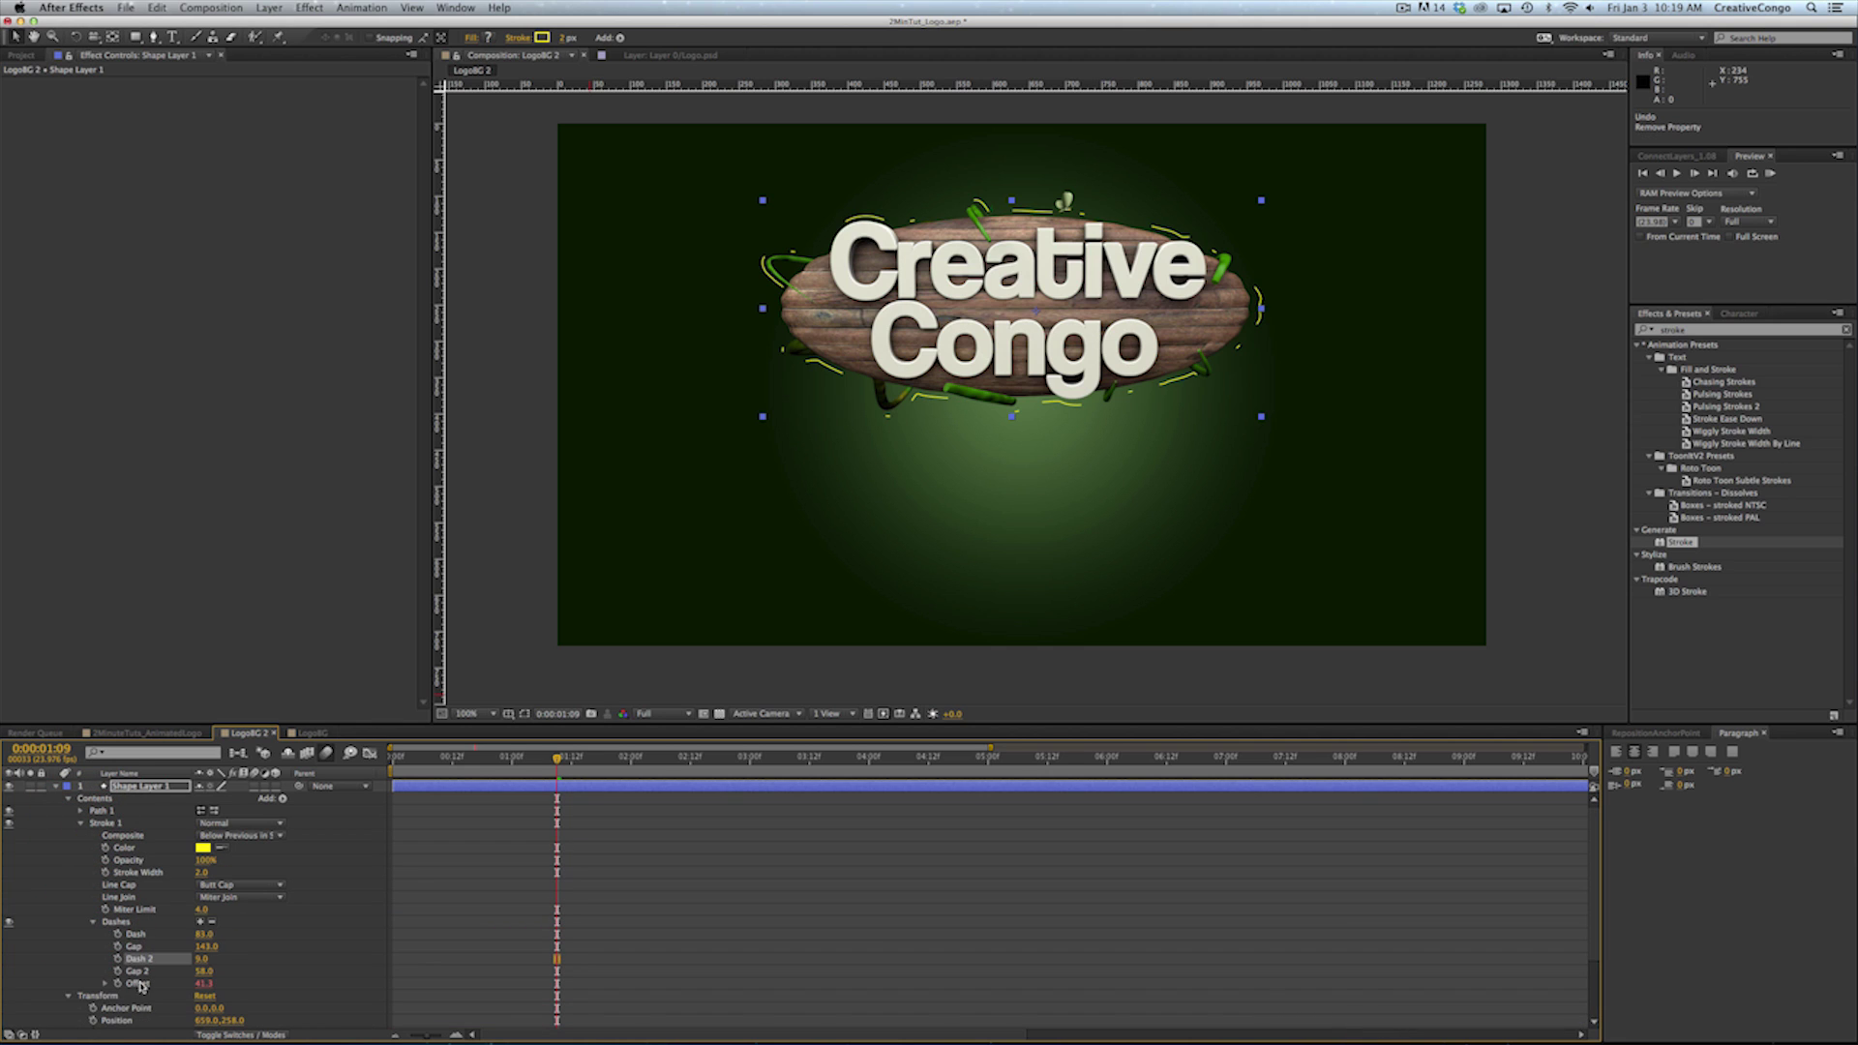
{"action": "left_click", "coordinate": [213, 924]}
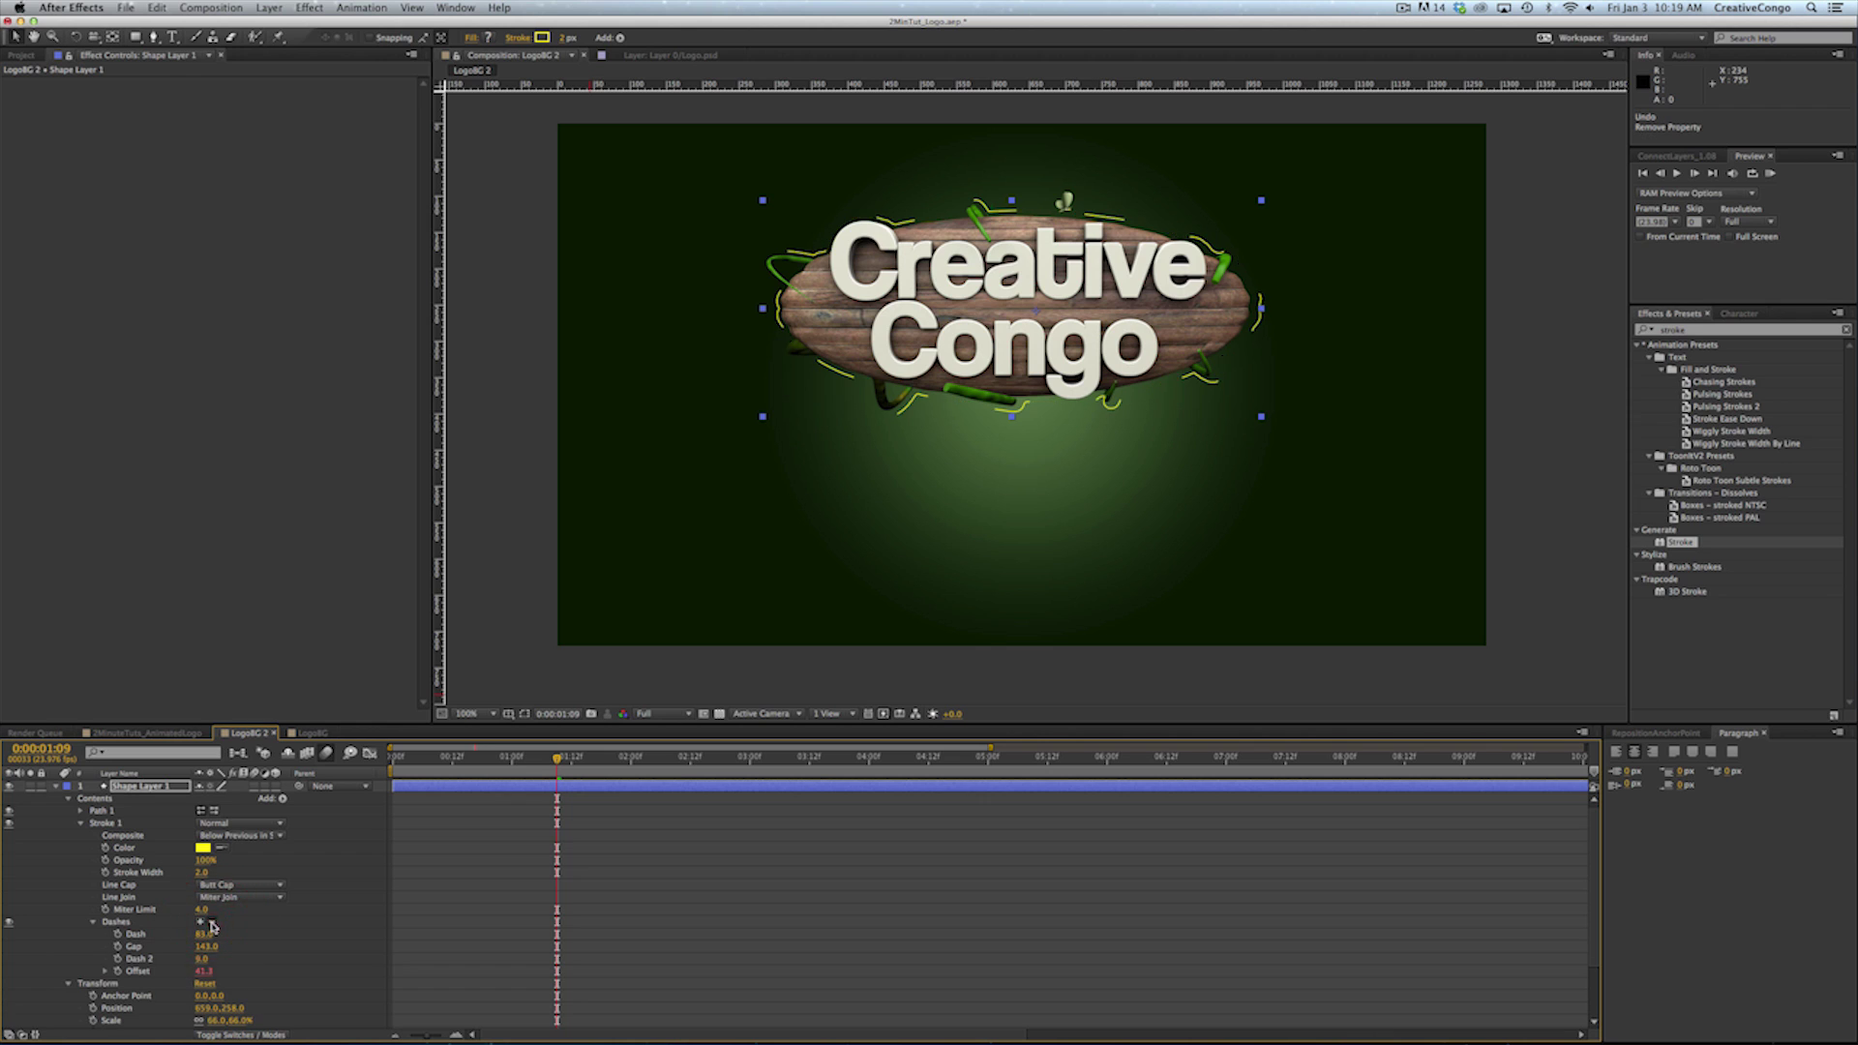
{"action": "left_click", "coordinate": [213, 924]}
{"action": "left_click", "coordinate": [213, 924]}
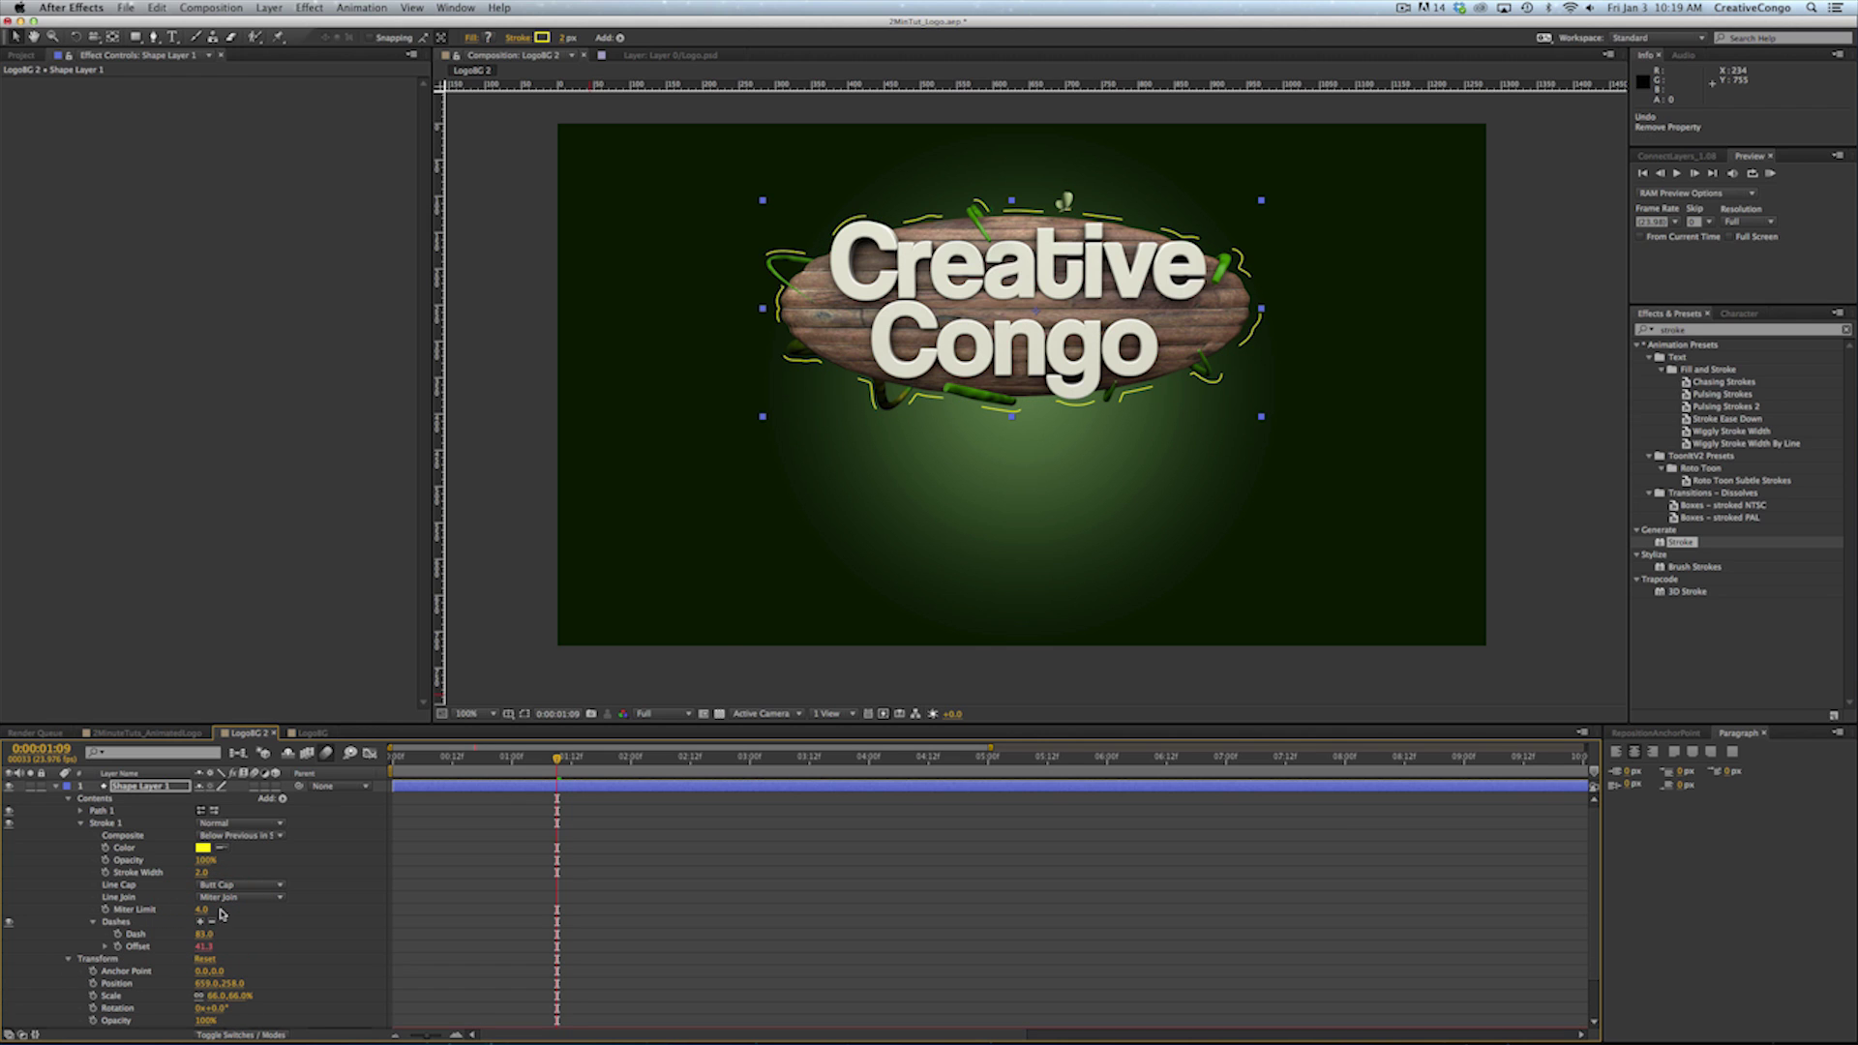
{"action": "left_click_drag", "start_coordinate": [202, 938], "coordinate": [165, 935]}
{"action": "key", "text": "KP_0"}
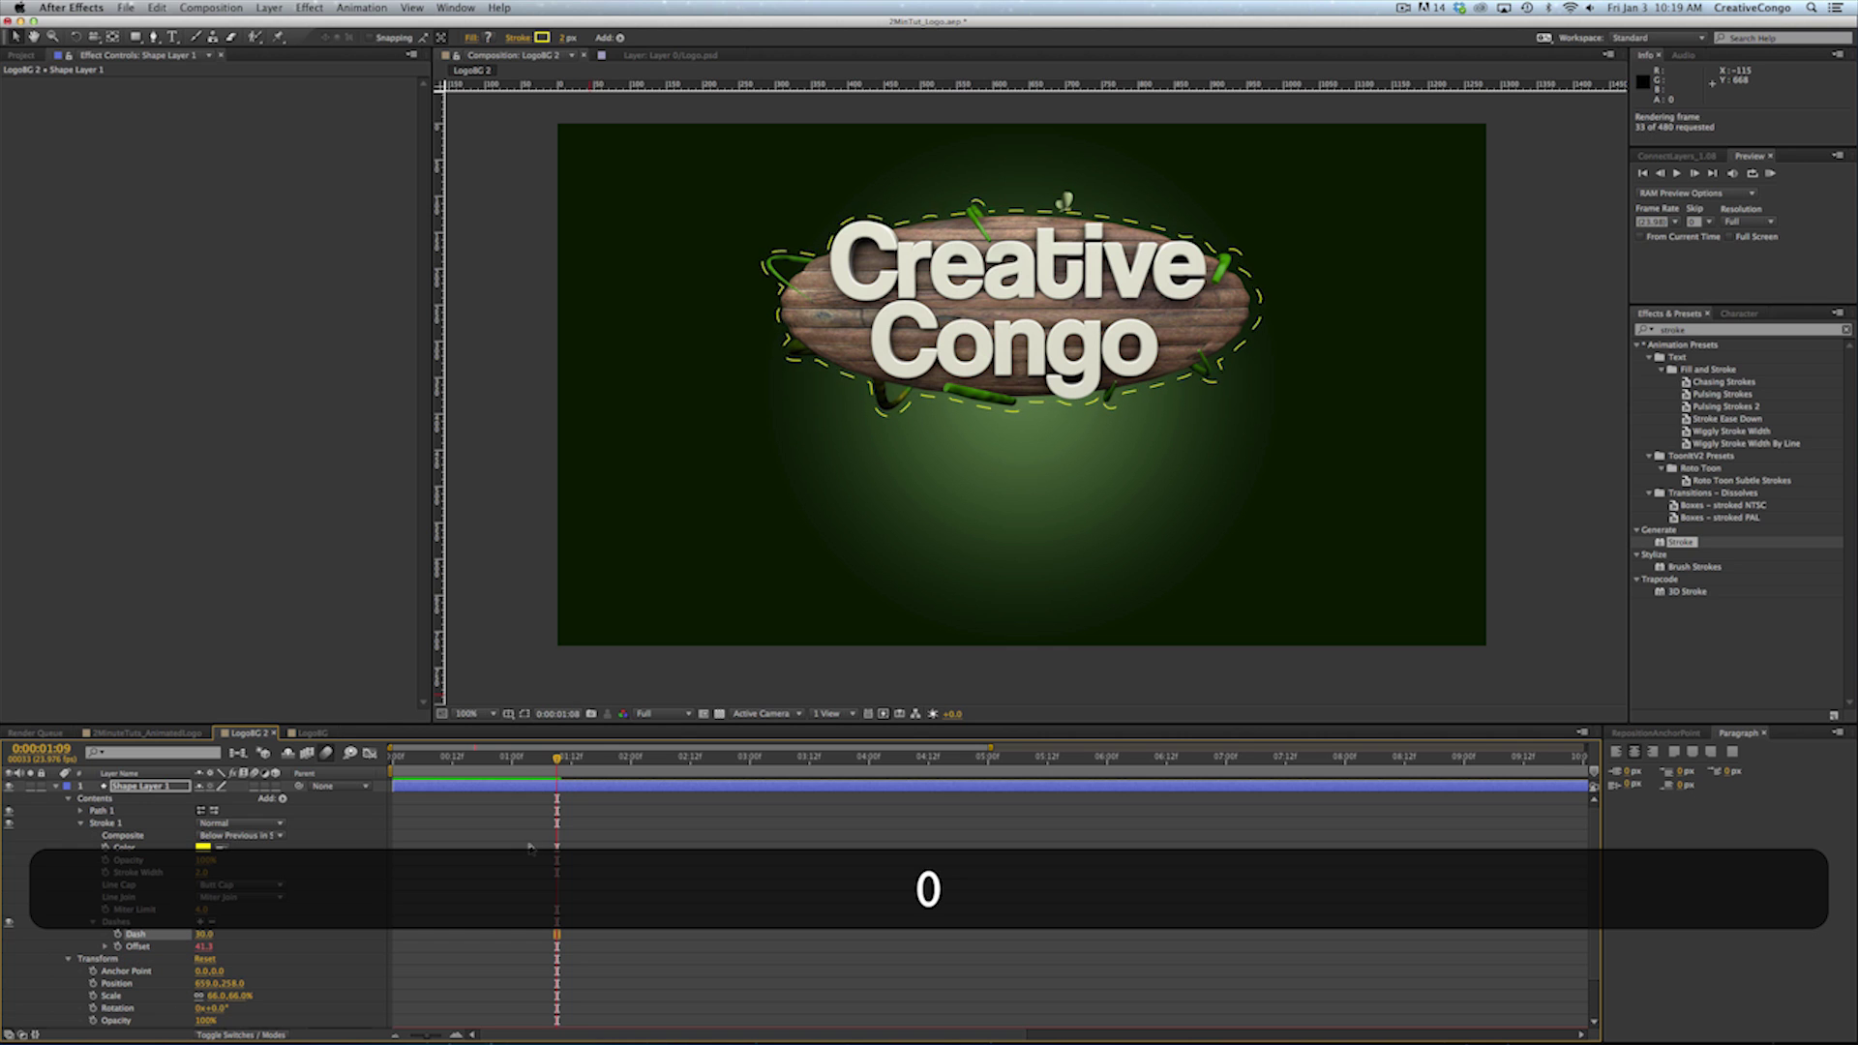
{"action": "key", "text": "KP_0"}
{"action": "key", "text": "space"}
In the 2MinuteTuts_AnimatedLogo composition, inspect the DottedTUTS layer's contents and hide the Runner and DottedTUTS layers
{"action": "left_click", "coordinate": [146, 733]}
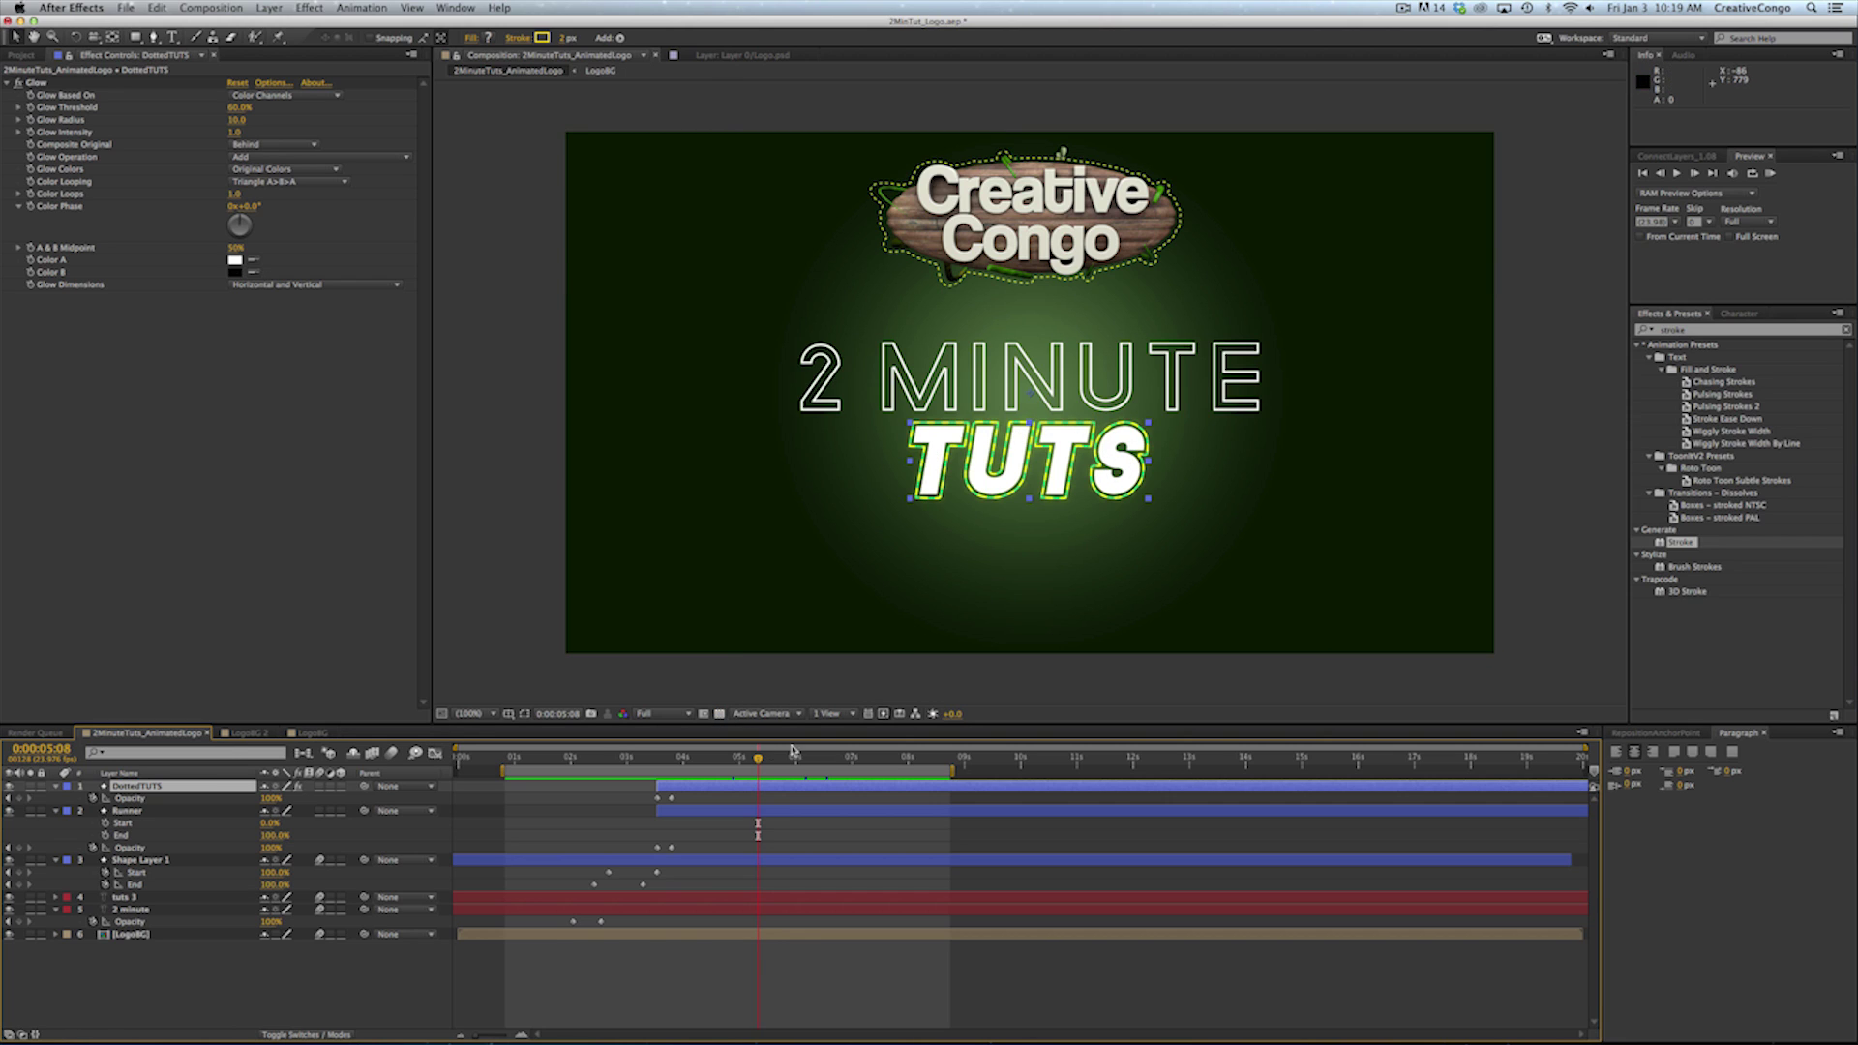
{"action": "left_click", "coordinate": [129, 785]}
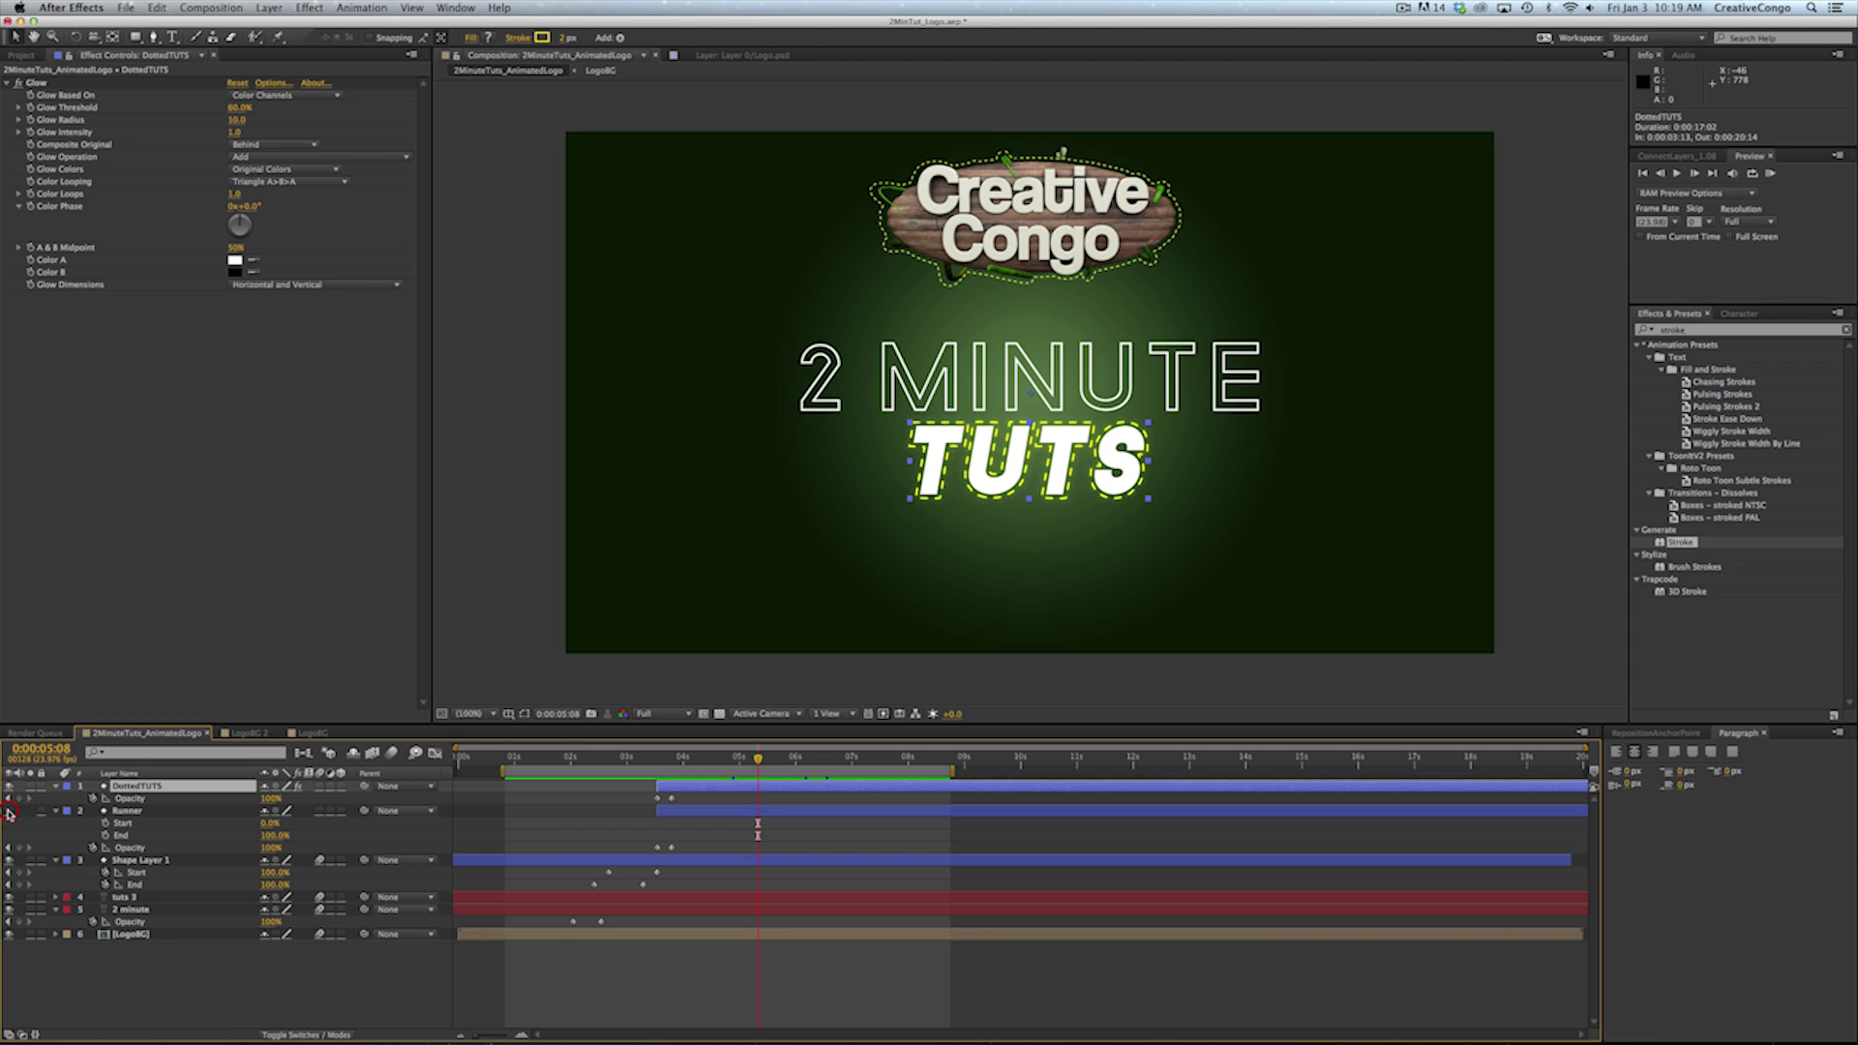
{"action": "left_click", "coordinate": [55, 787]}
{"action": "left_click", "coordinate": [55, 787]}
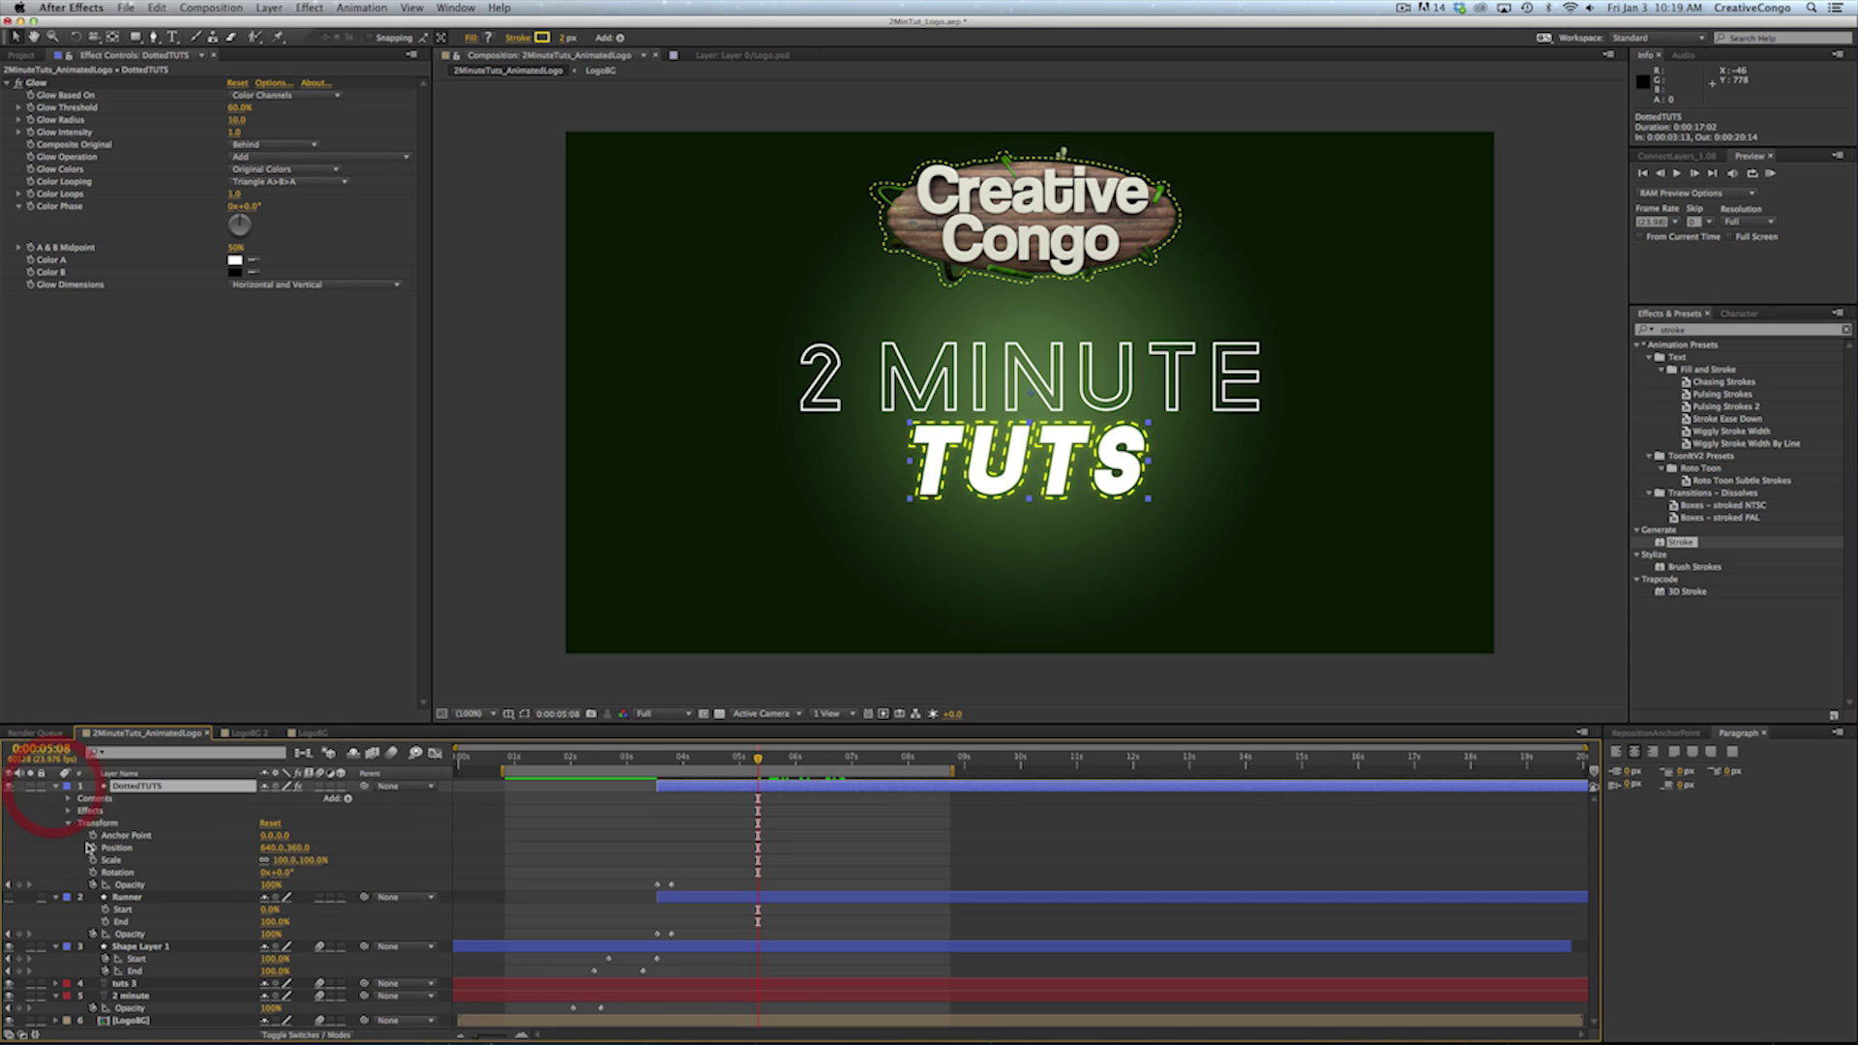
{"action": "left_click", "coordinate": [68, 799]}
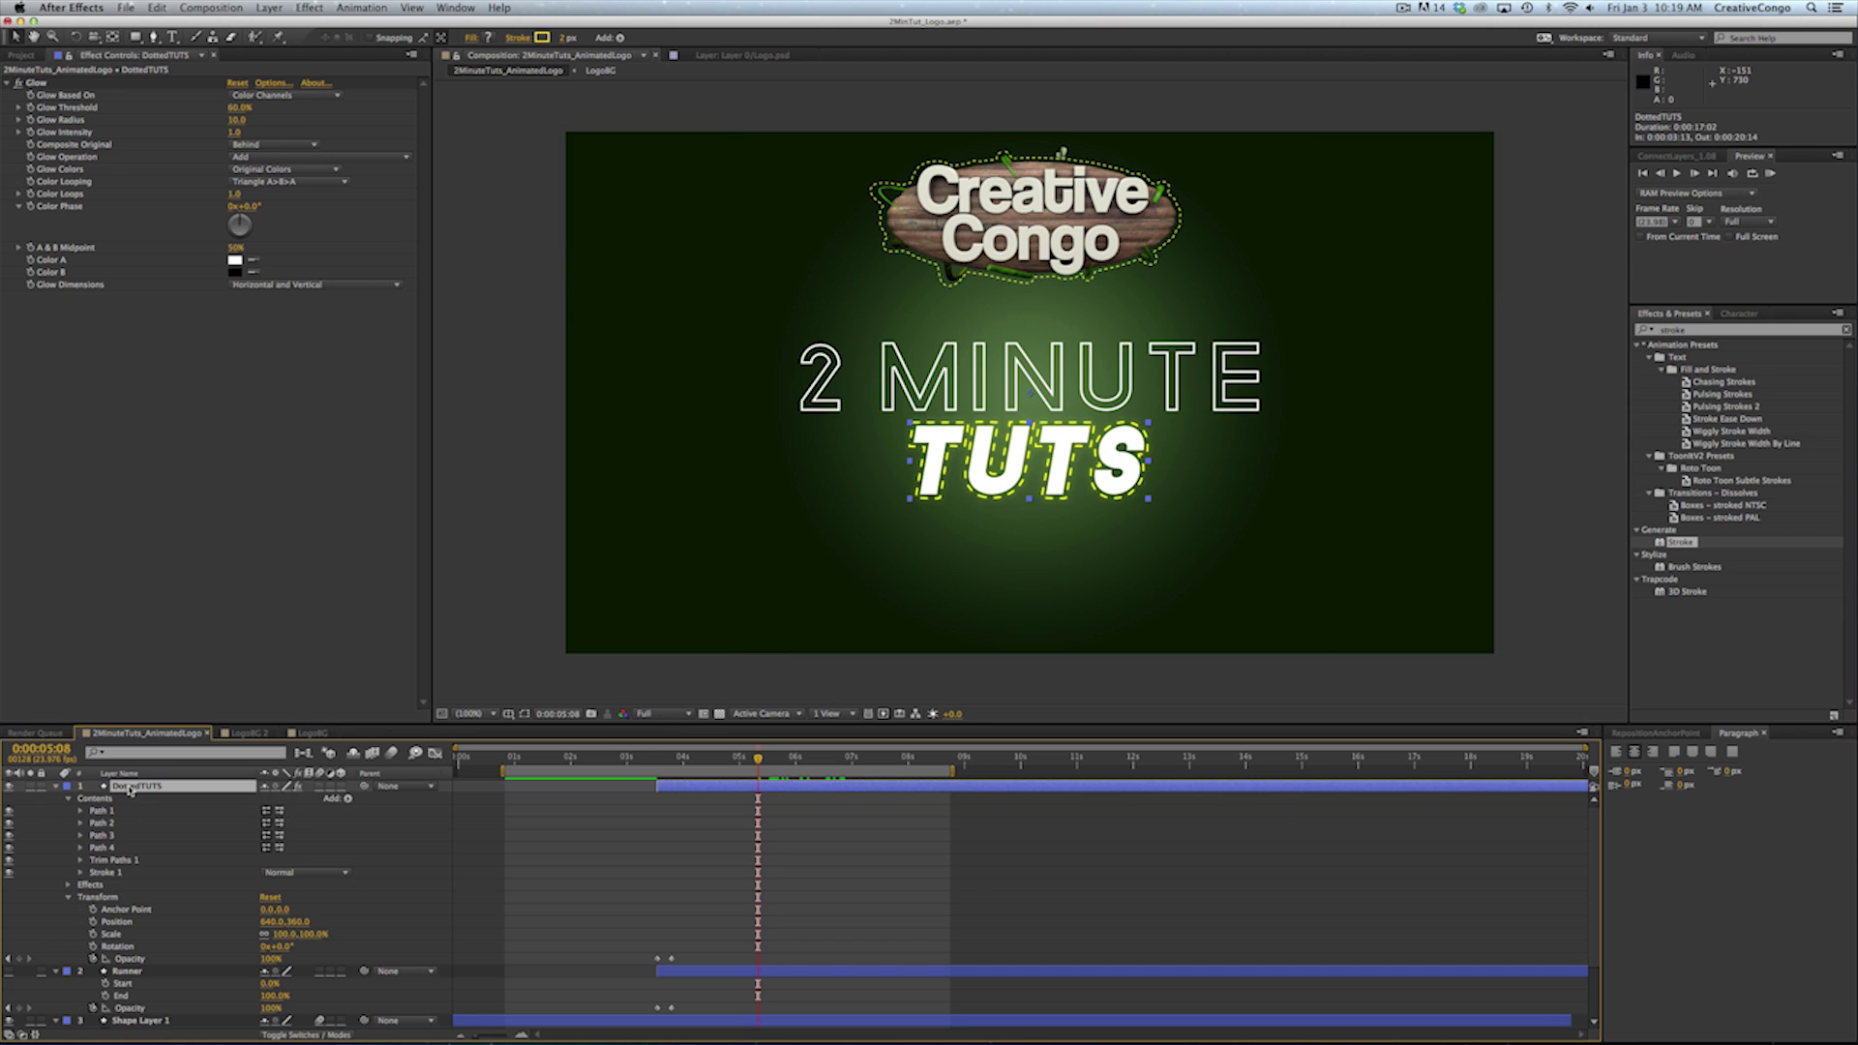
{"action": "left_click", "coordinate": [55, 785]}
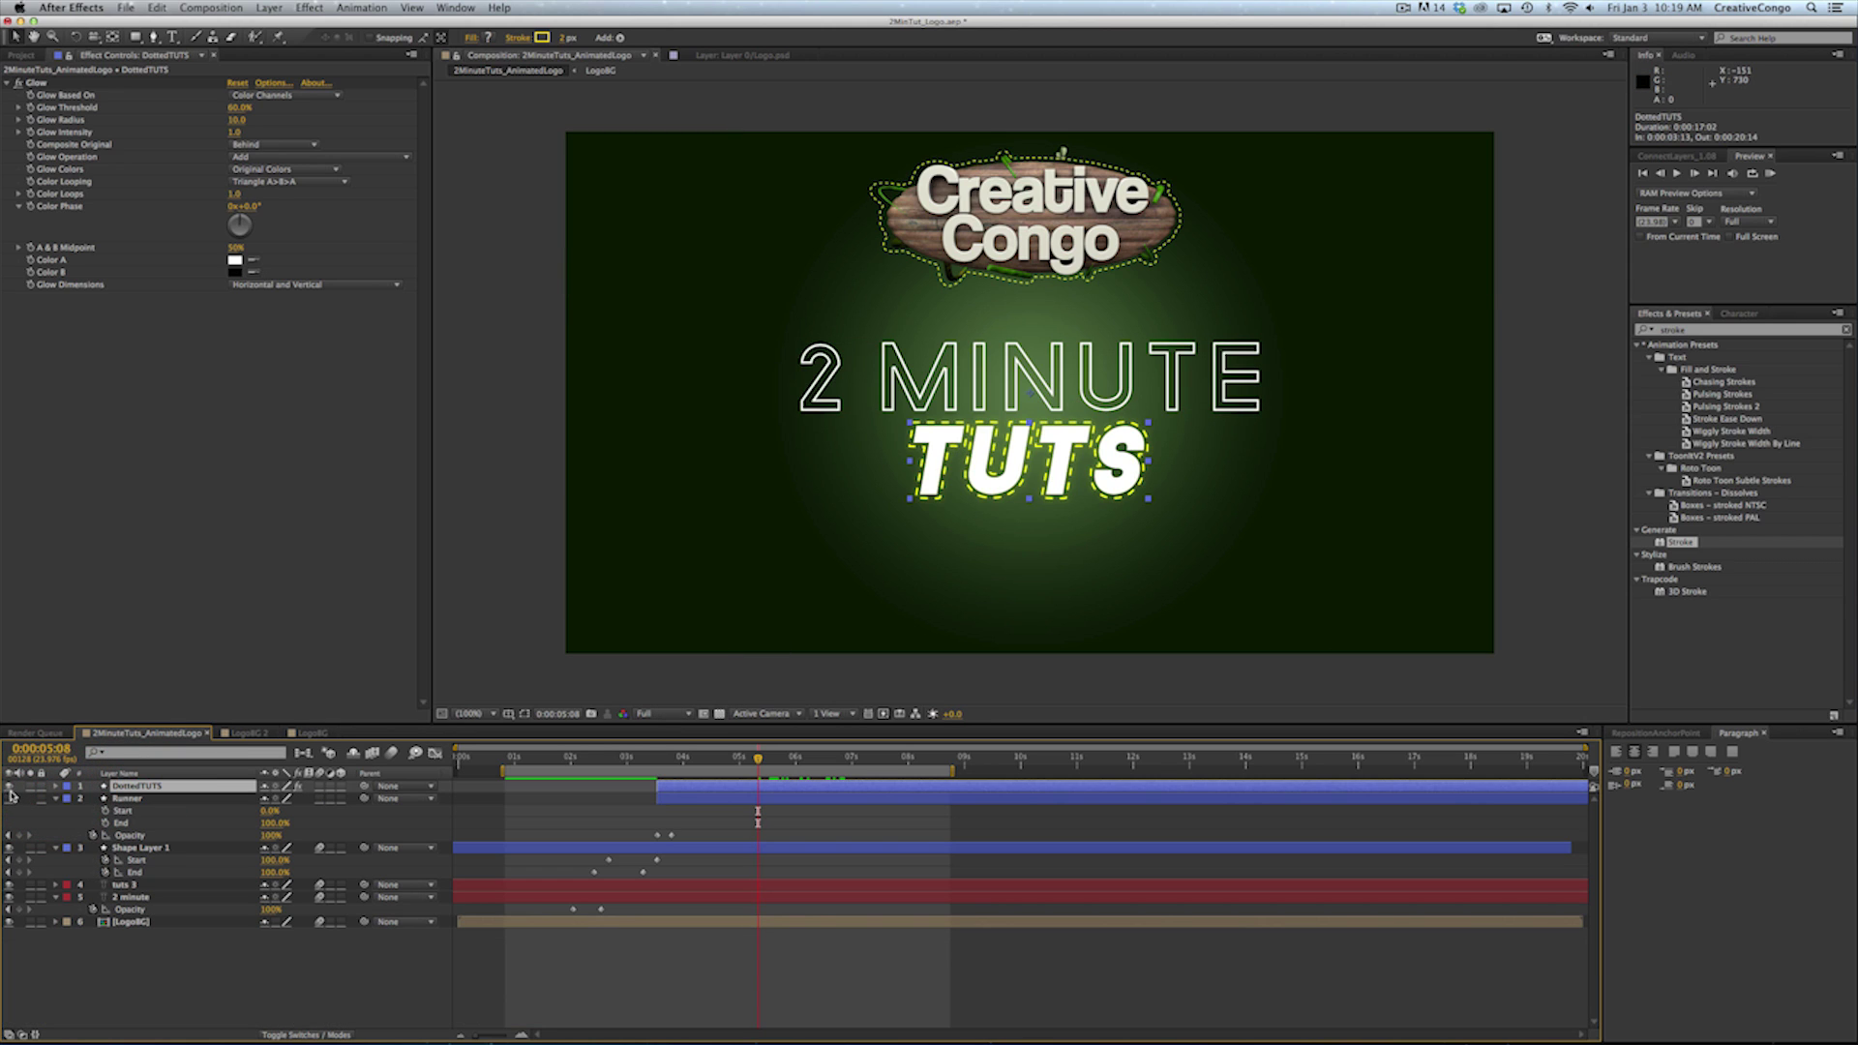
{"action": "left_click", "coordinate": [9, 786]}
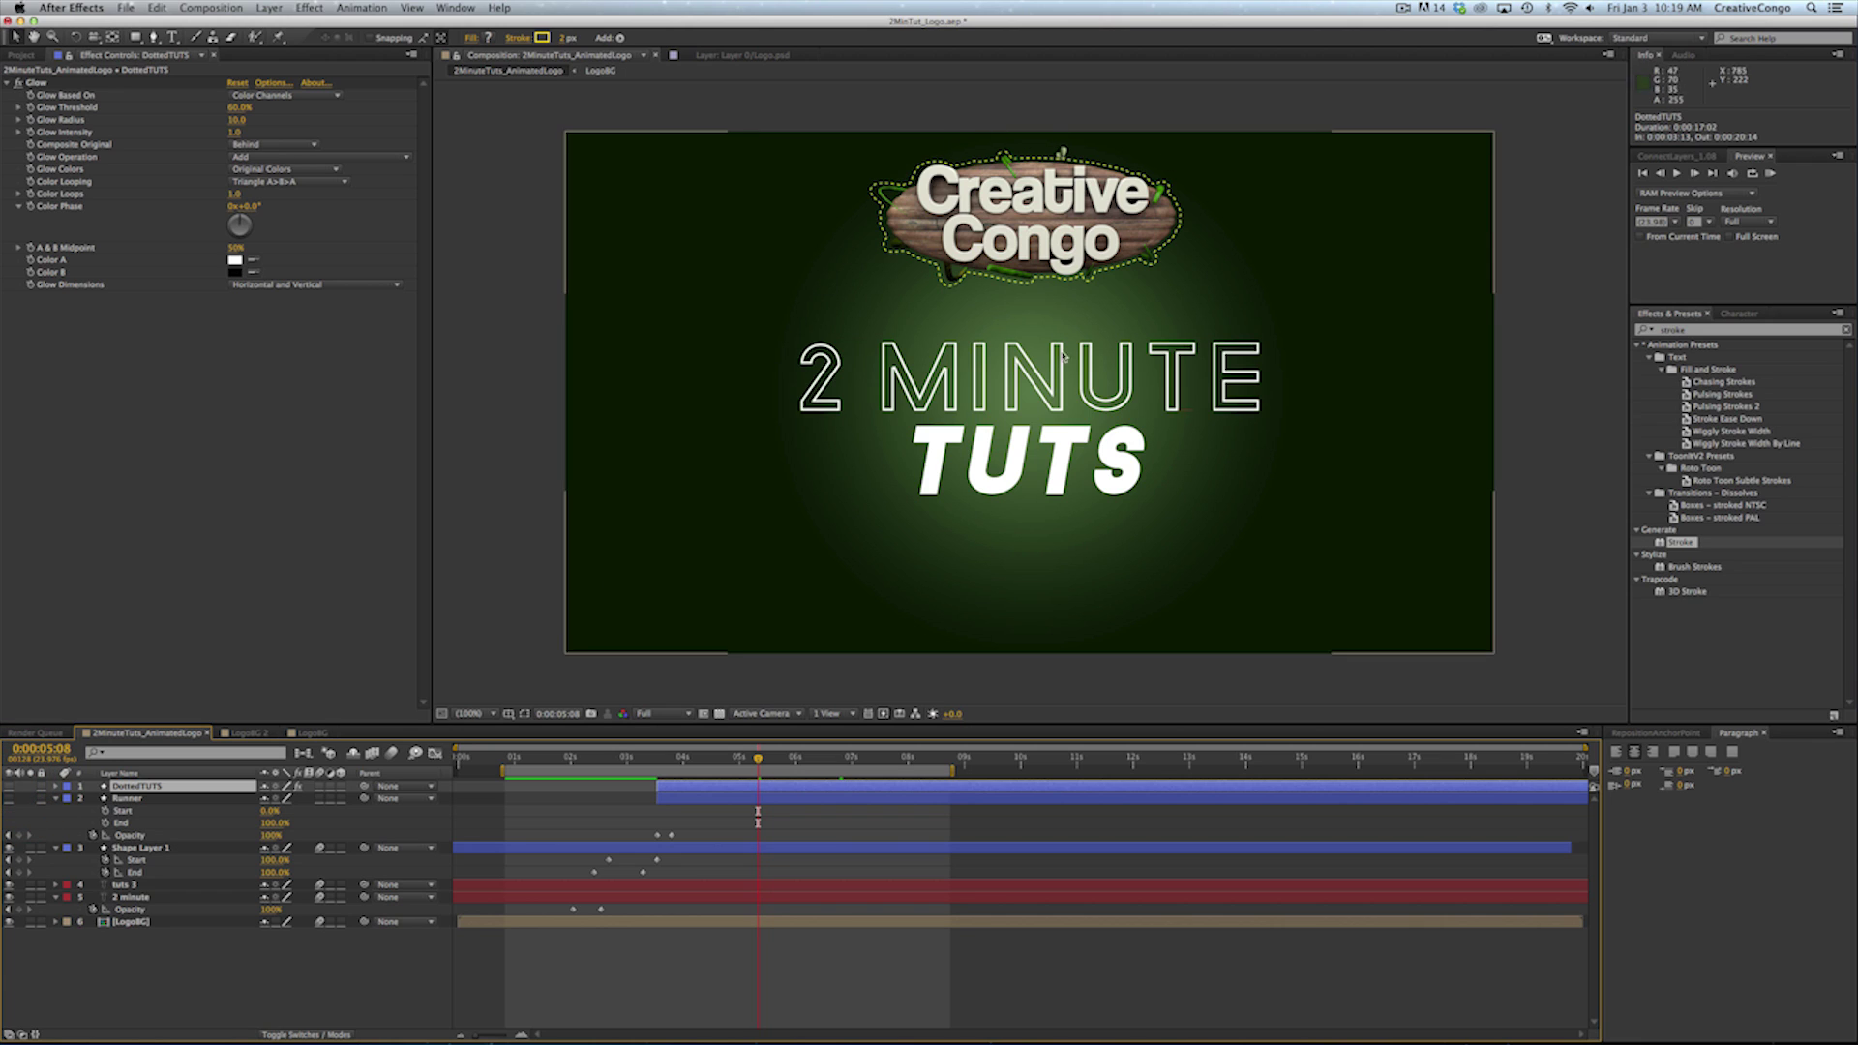
Give the tuts 3 text layer a black stroke set to Fill Over Stroke and widen it around the letters
{"action": "left_click", "coordinate": [124, 885]}
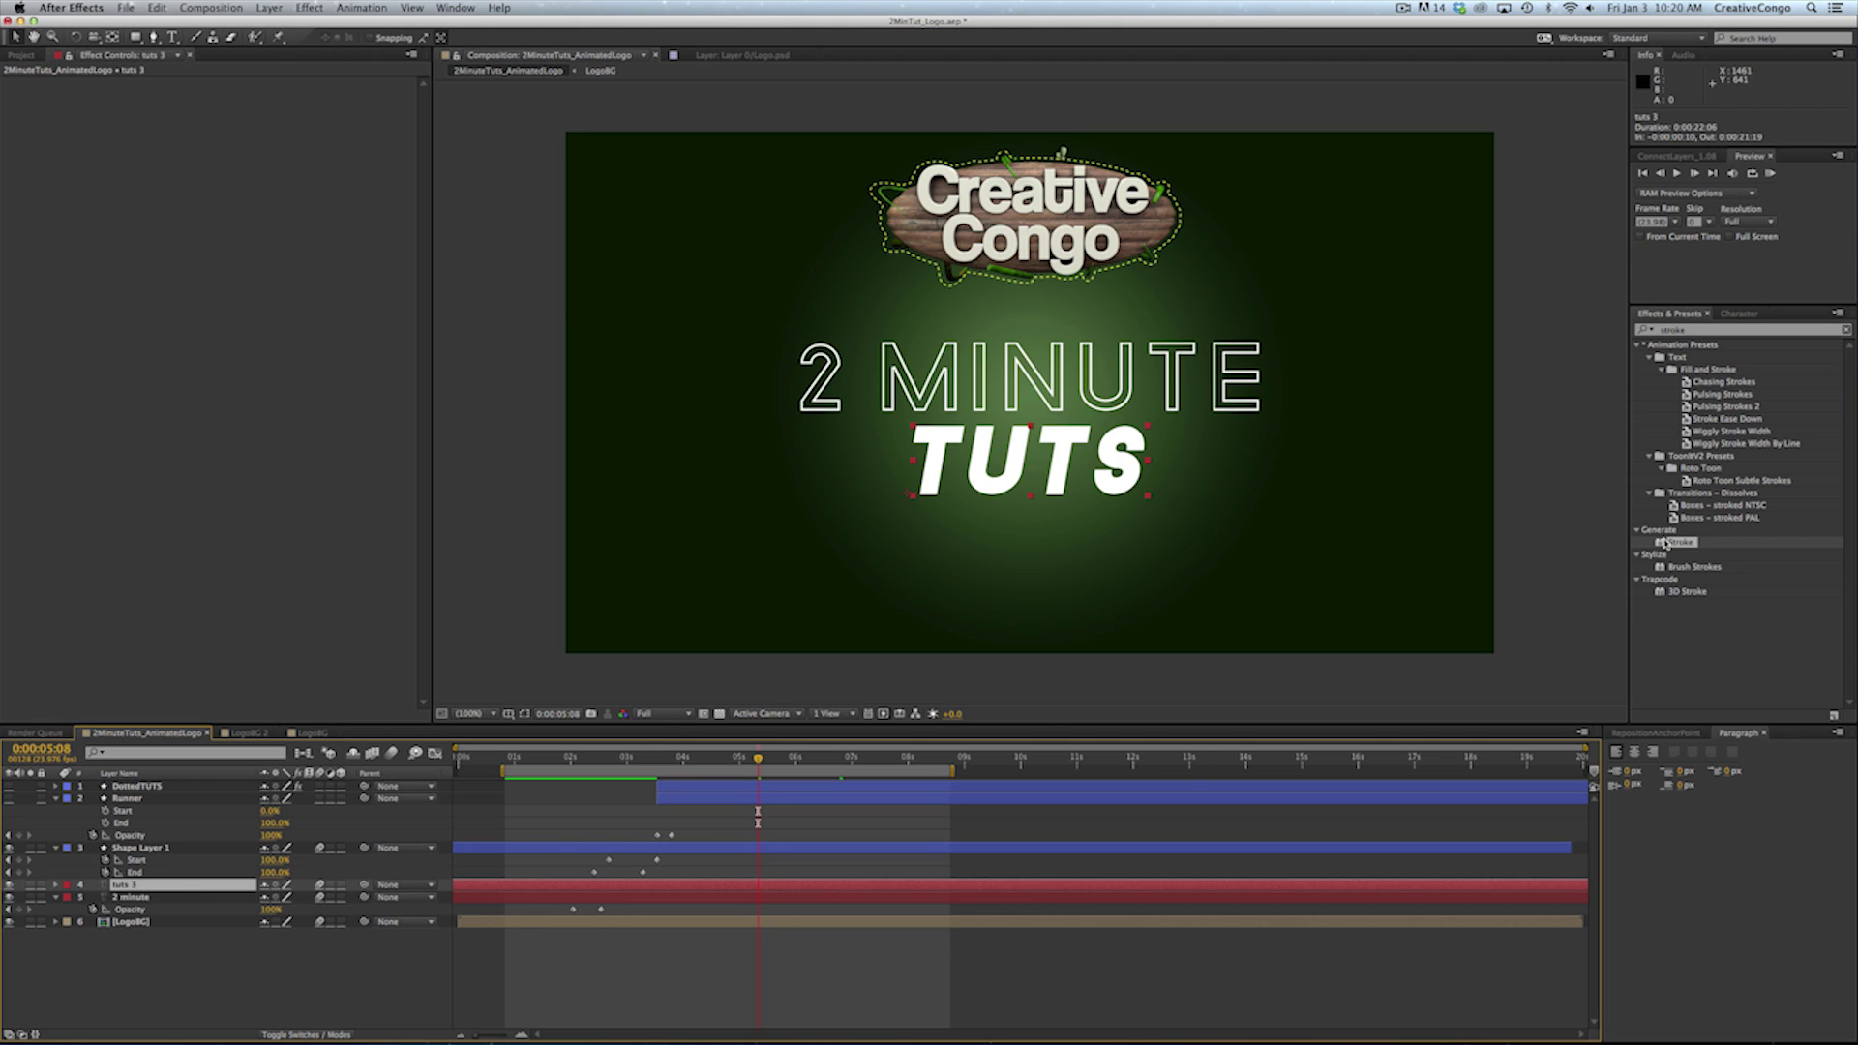
{"action": "left_click", "coordinate": [1739, 313]}
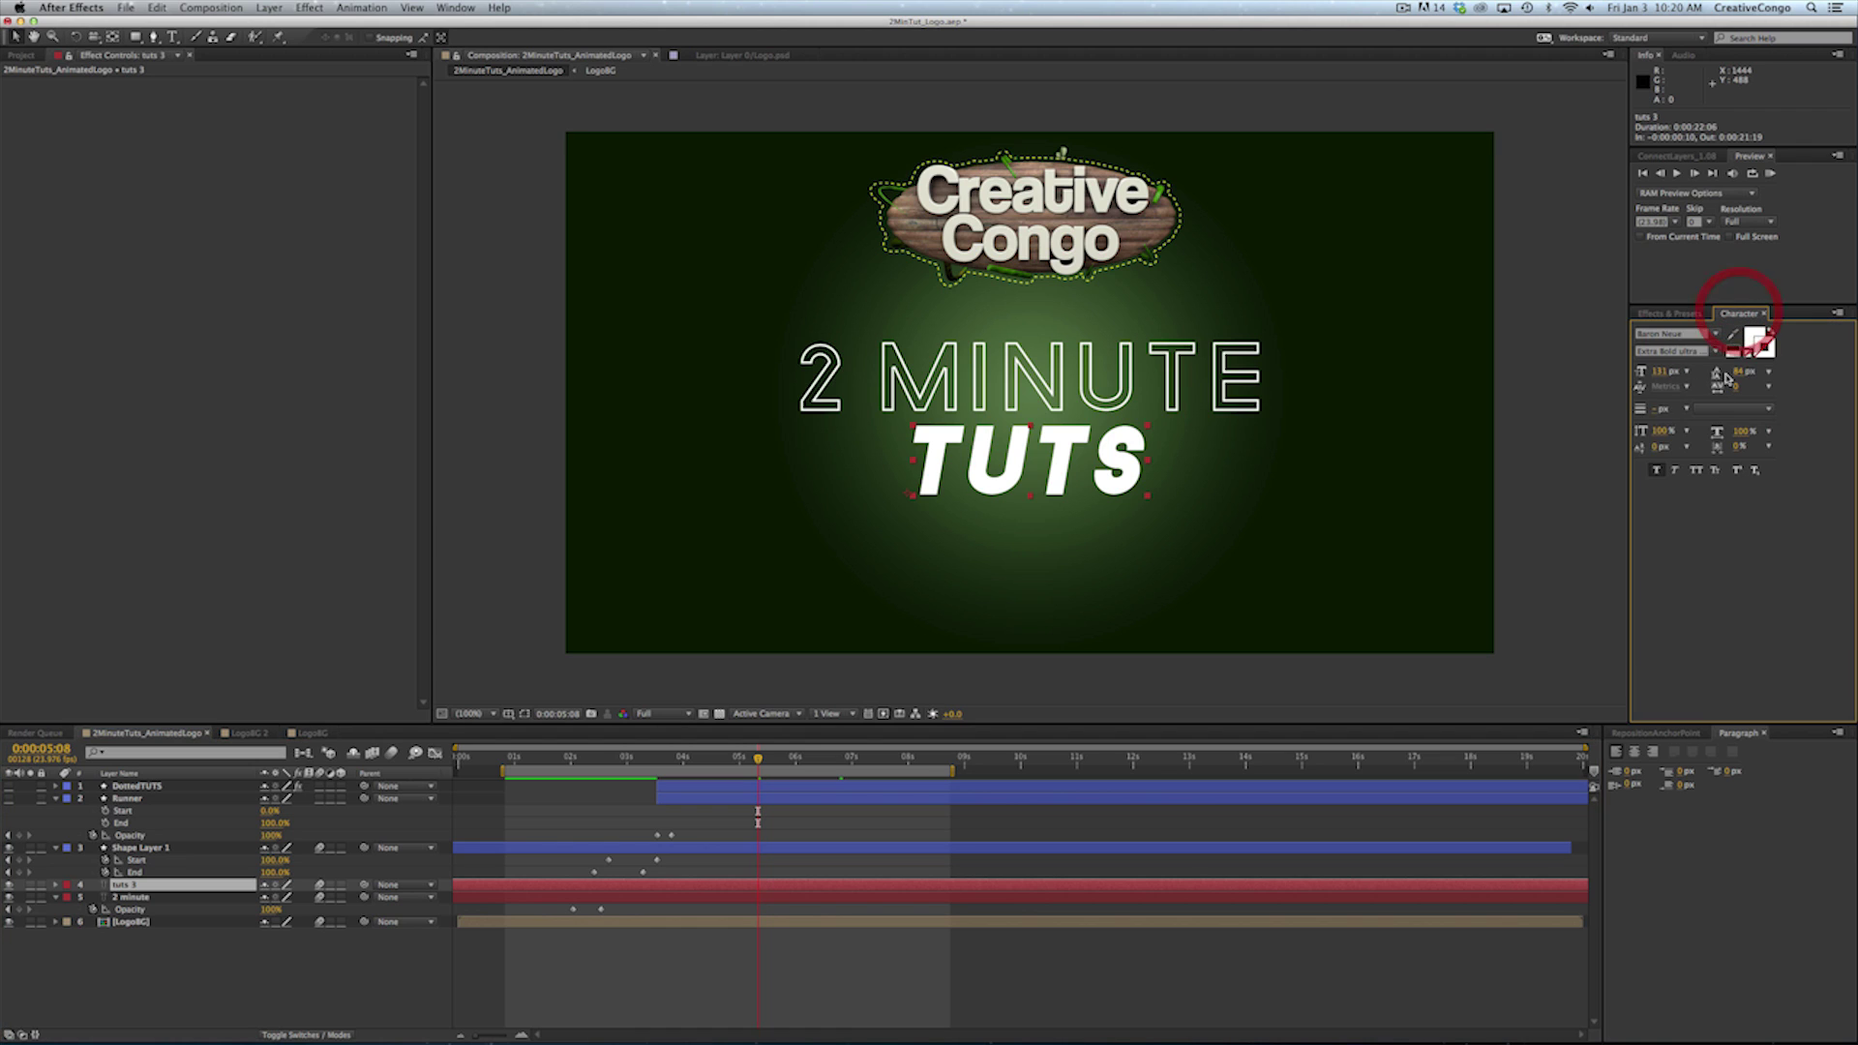
{"action": "left_click", "coordinate": [1763, 347]}
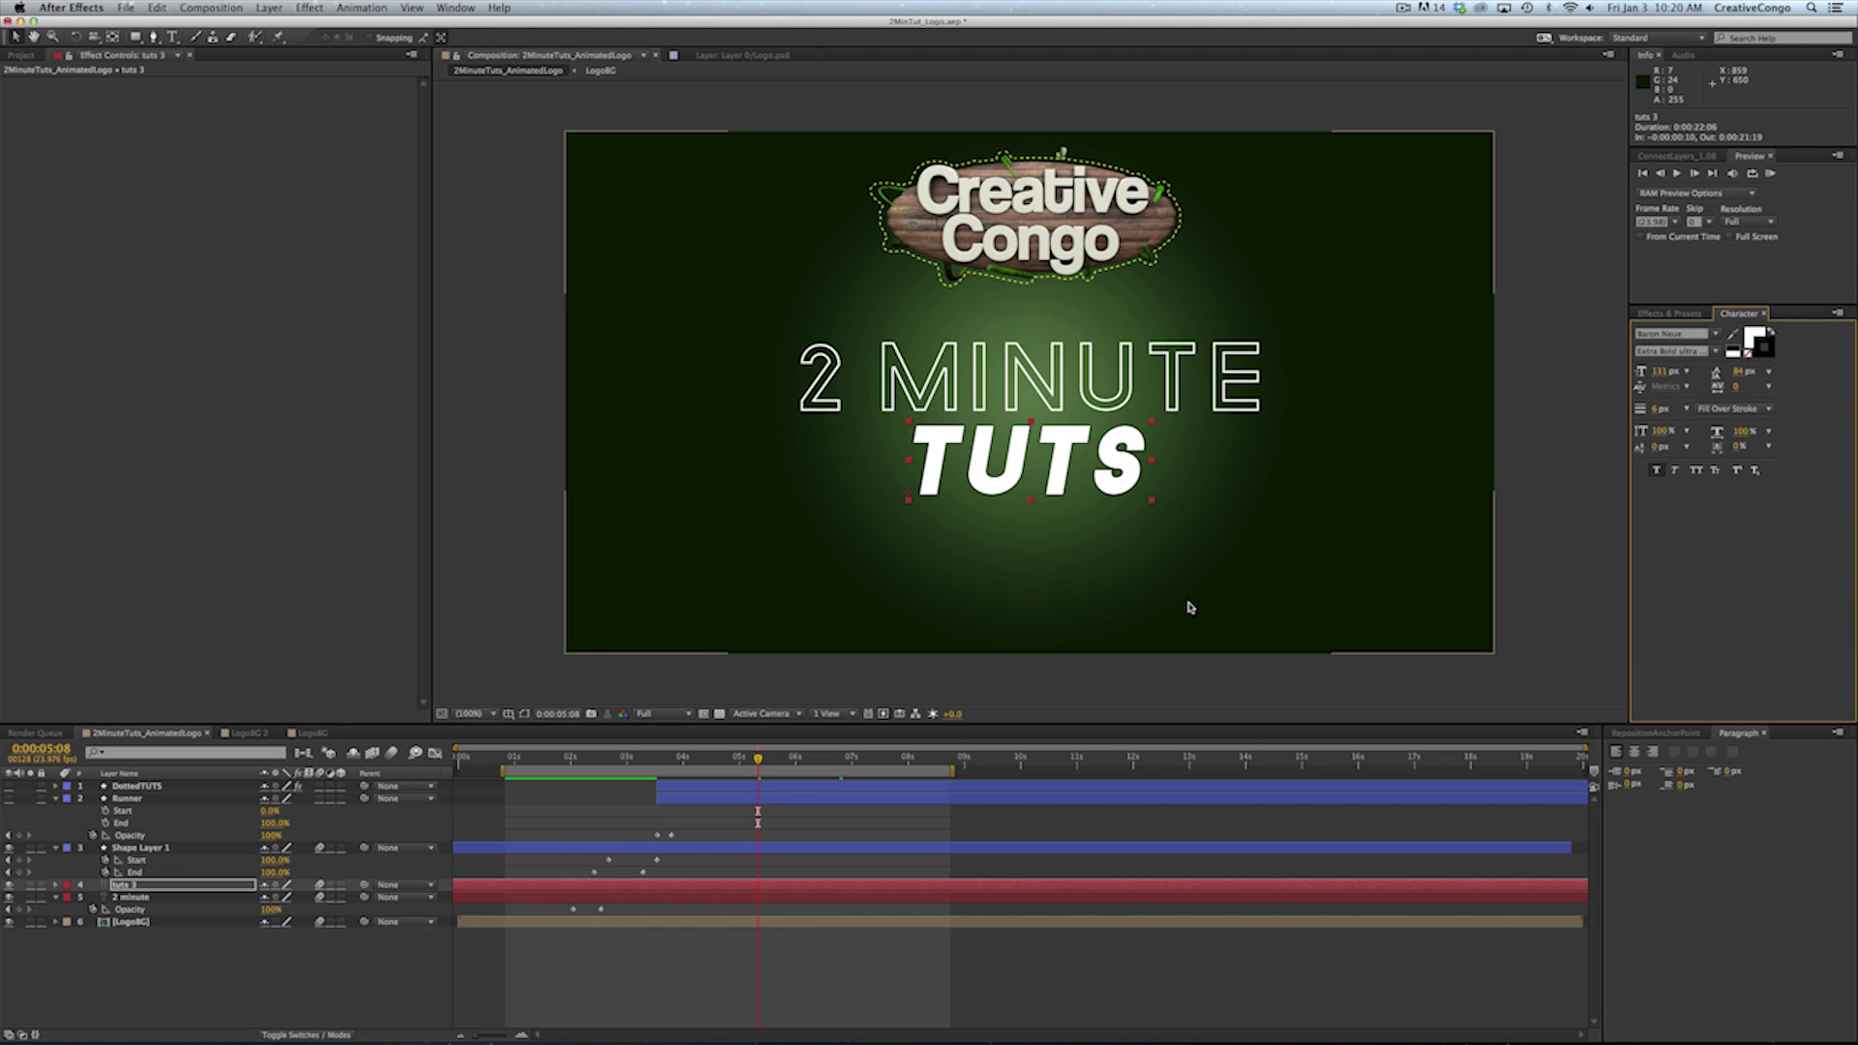
{"action": "left_click_drag", "start_coordinate": [1654, 414], "coordinate": [1660, 414]}
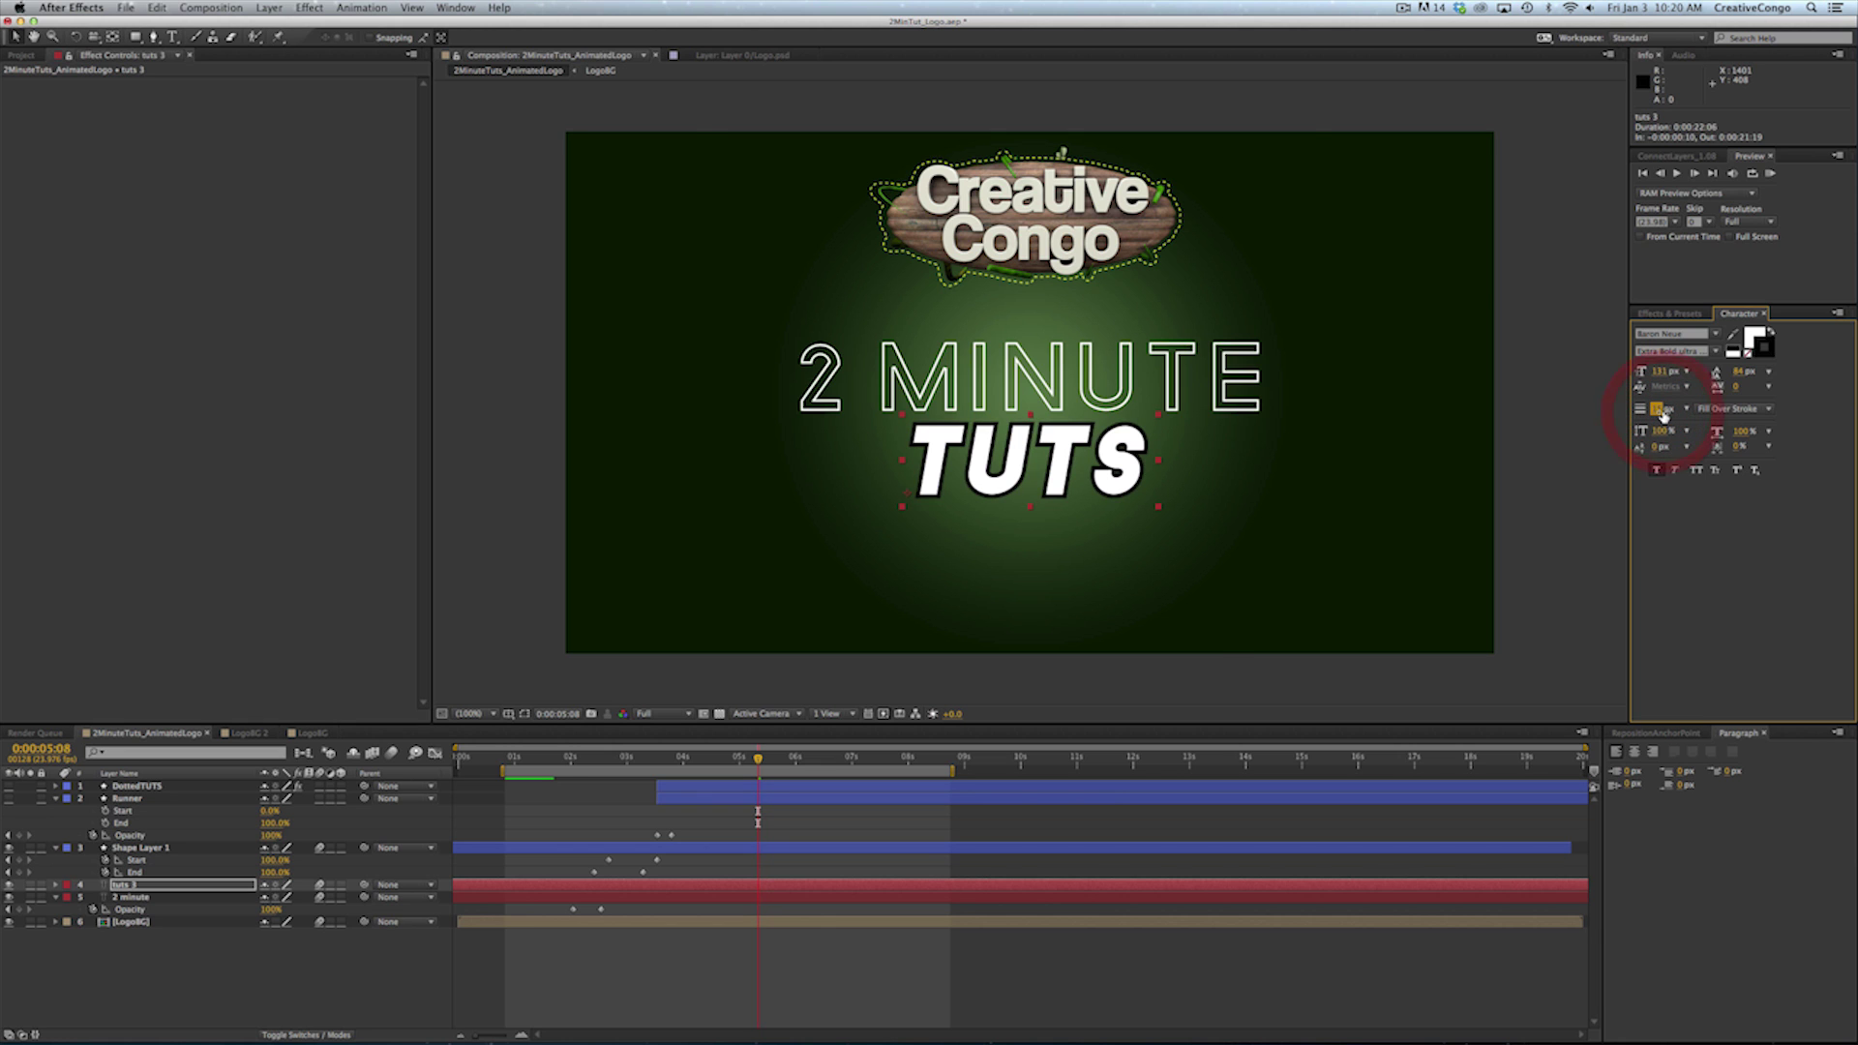
Auto-trace the tuts 3 text layer at the current frame using the Alpha channel, trying Corner Roundness 50% before applying 20%
{"action": "key", "text": "super+equal"}
{"action": "key", "text": "super+equal"}
{"action": "left_click_drag", "start_coordinate": [1159, 611], "coordinate": [1057, 352]}
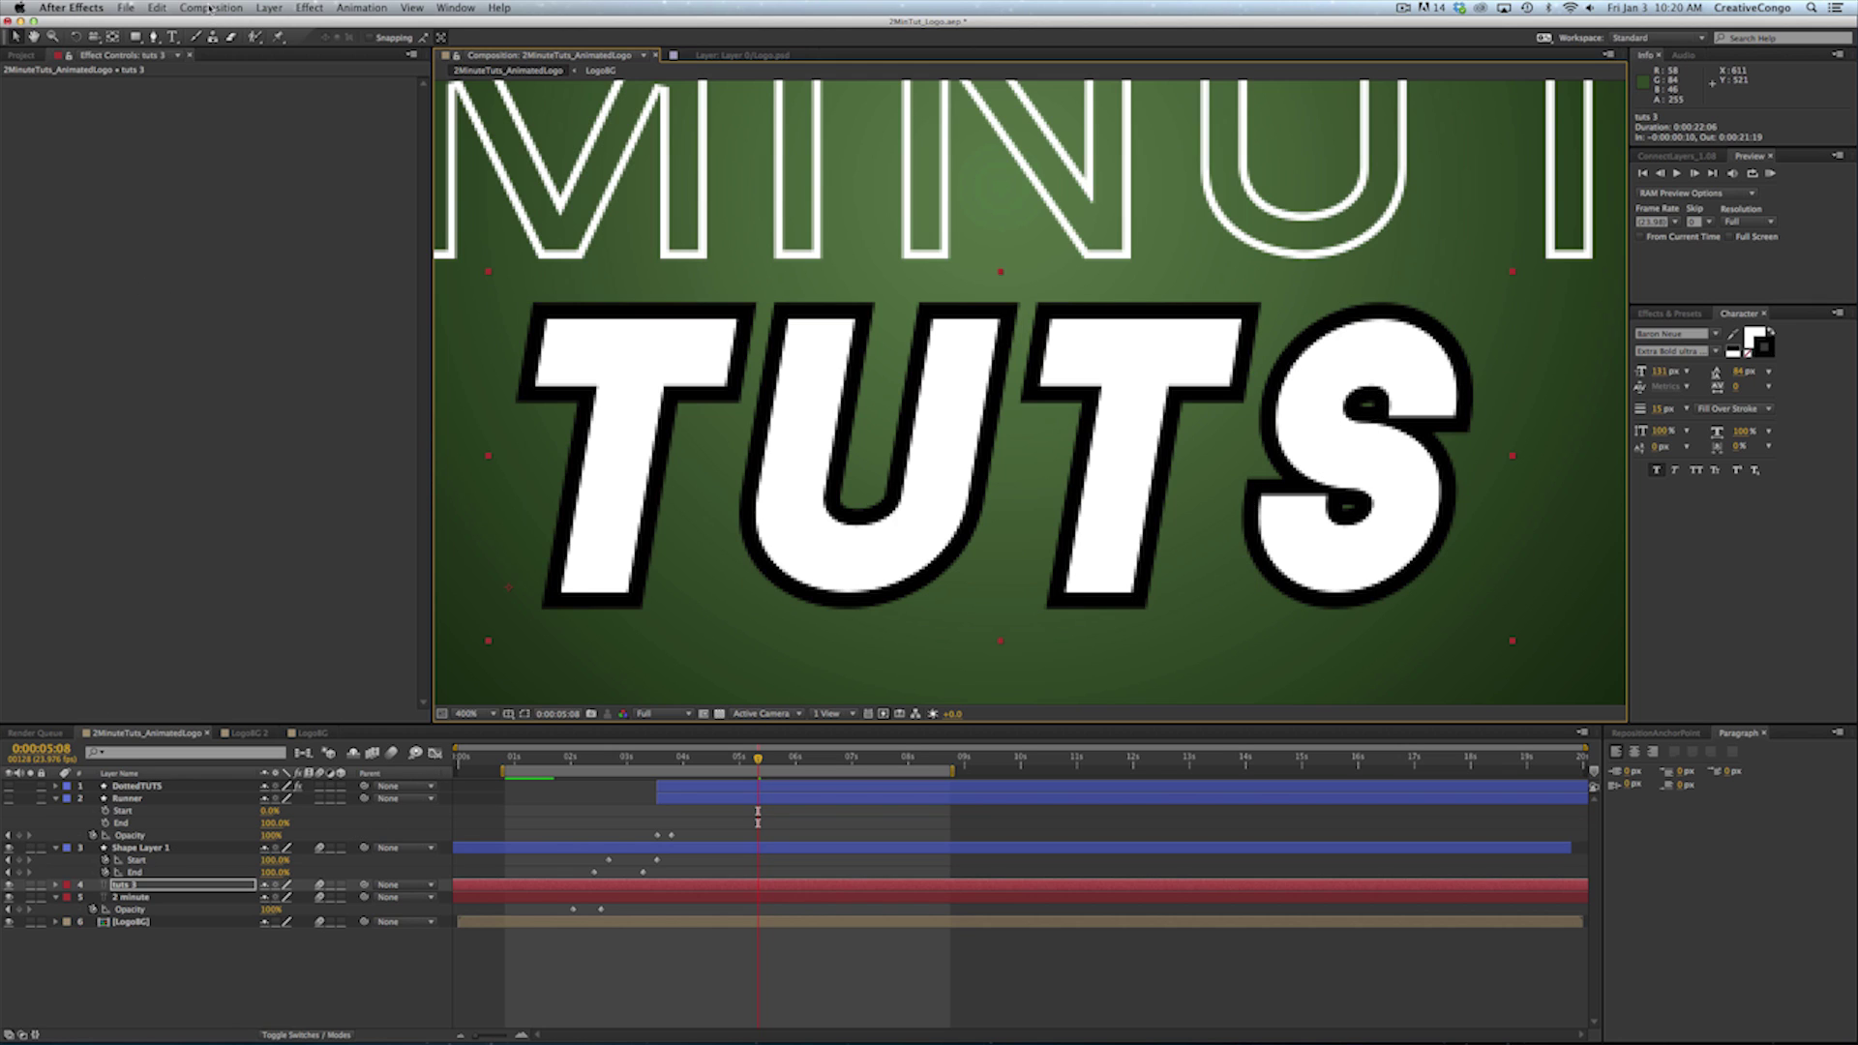
{"action": "left_click", "coordinate": [259, 9]}
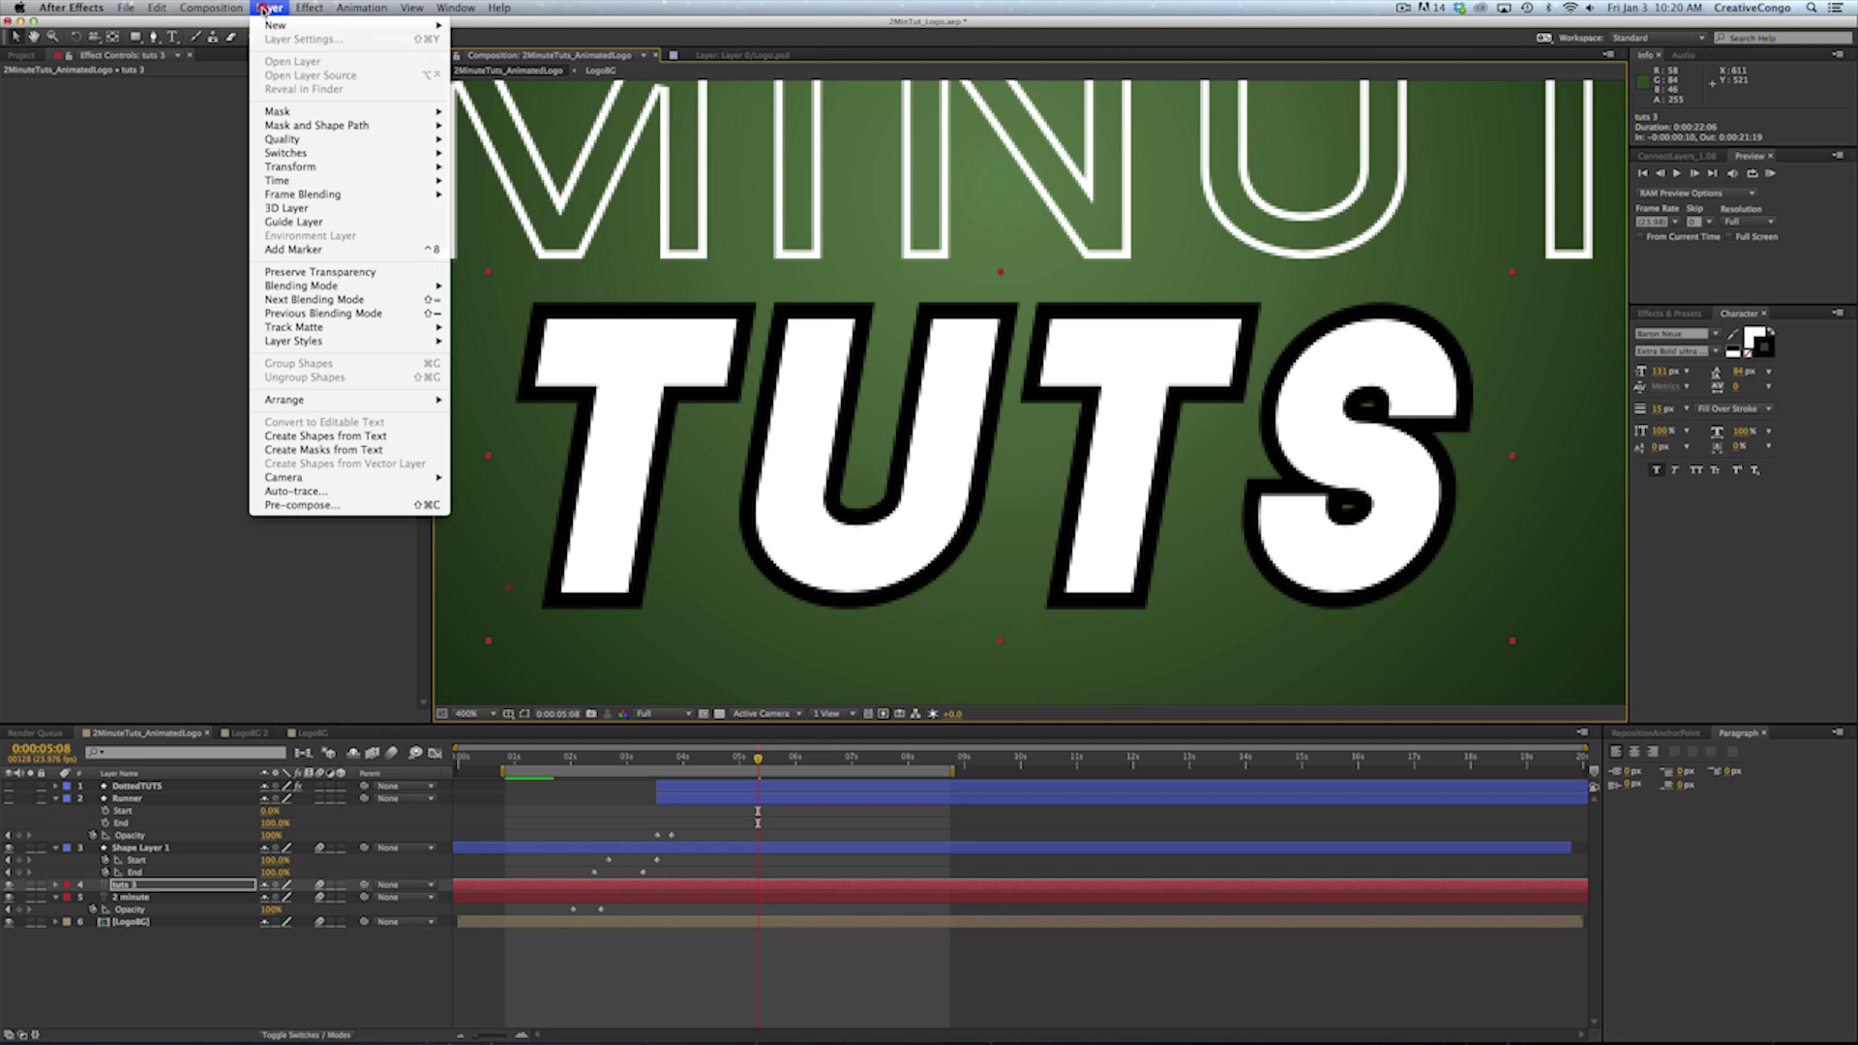
{"action": "left_click", "coordinate": [301, 492]}
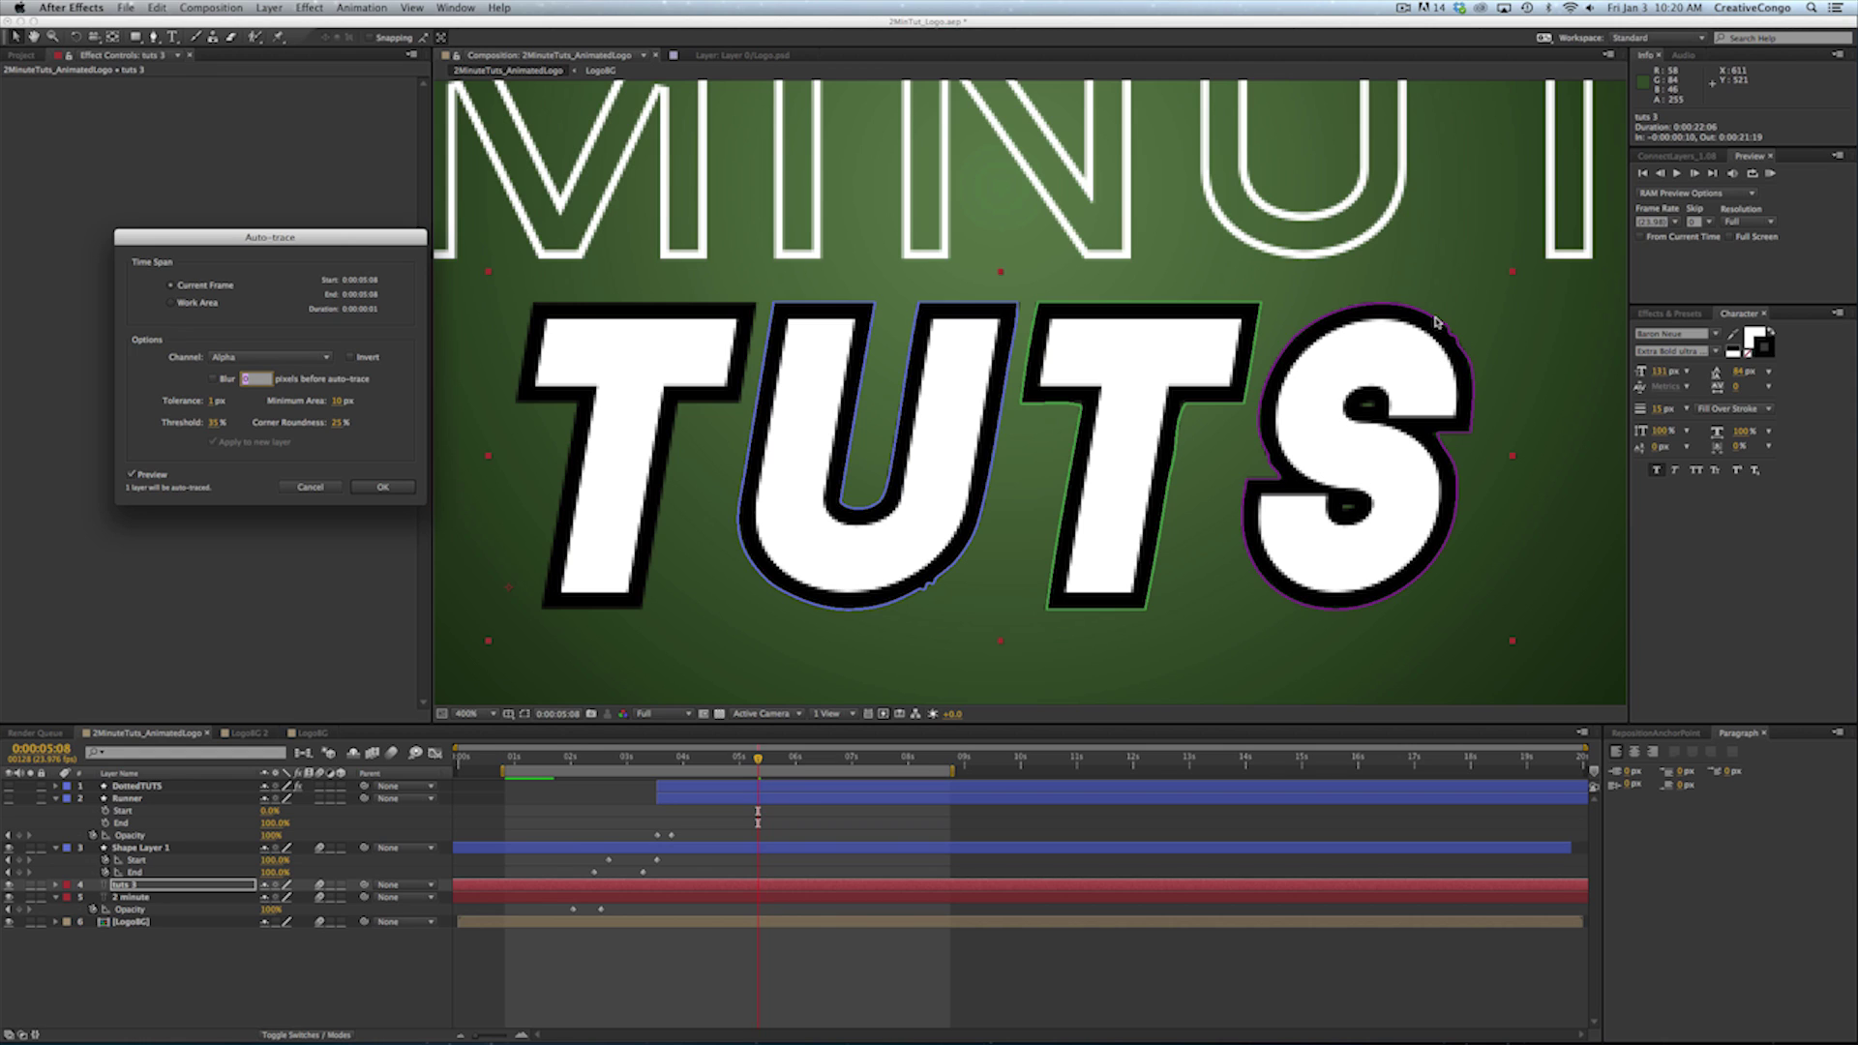
{"action": "left_click", "coordinate": [340, 426]}
{"action": "type", "text": "50"}
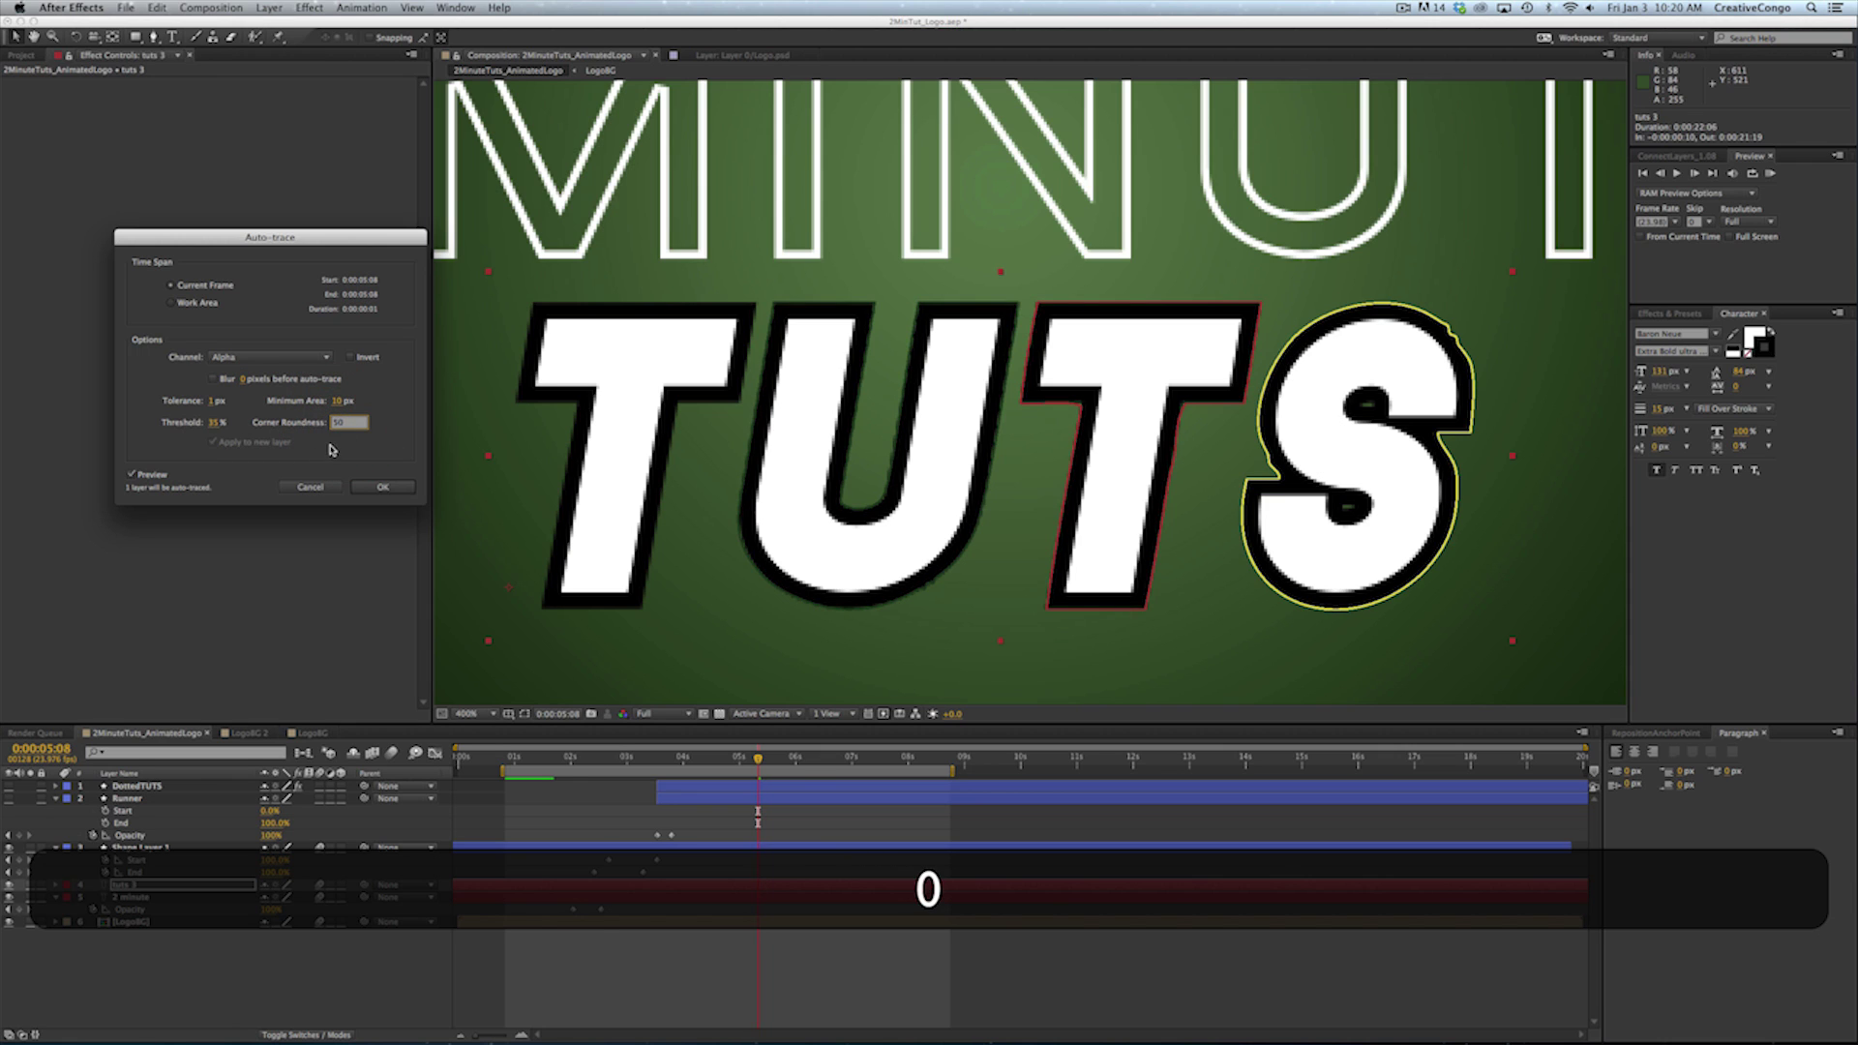
{"action": "left_click", "coordinate": [332, 449]}
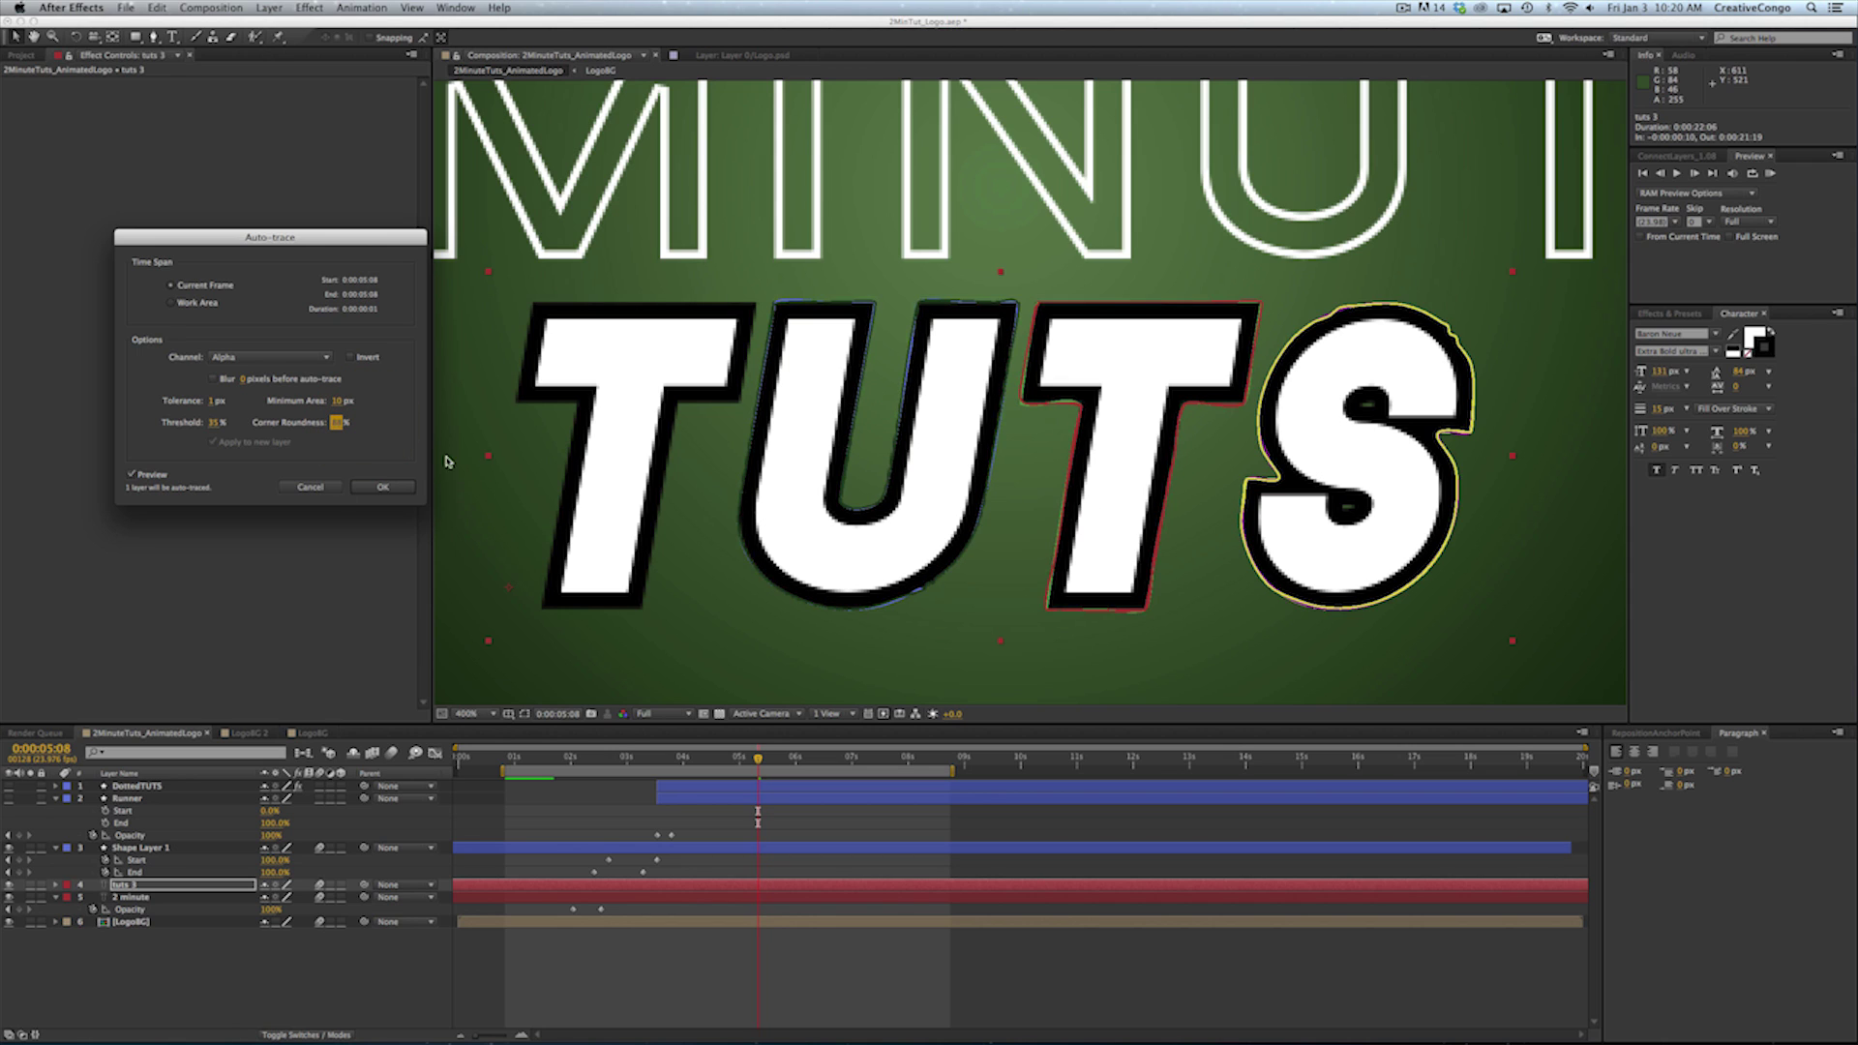
{"action": "left_click", "coordinate": [332, 423]}
{"action": "type", "text": "20"}
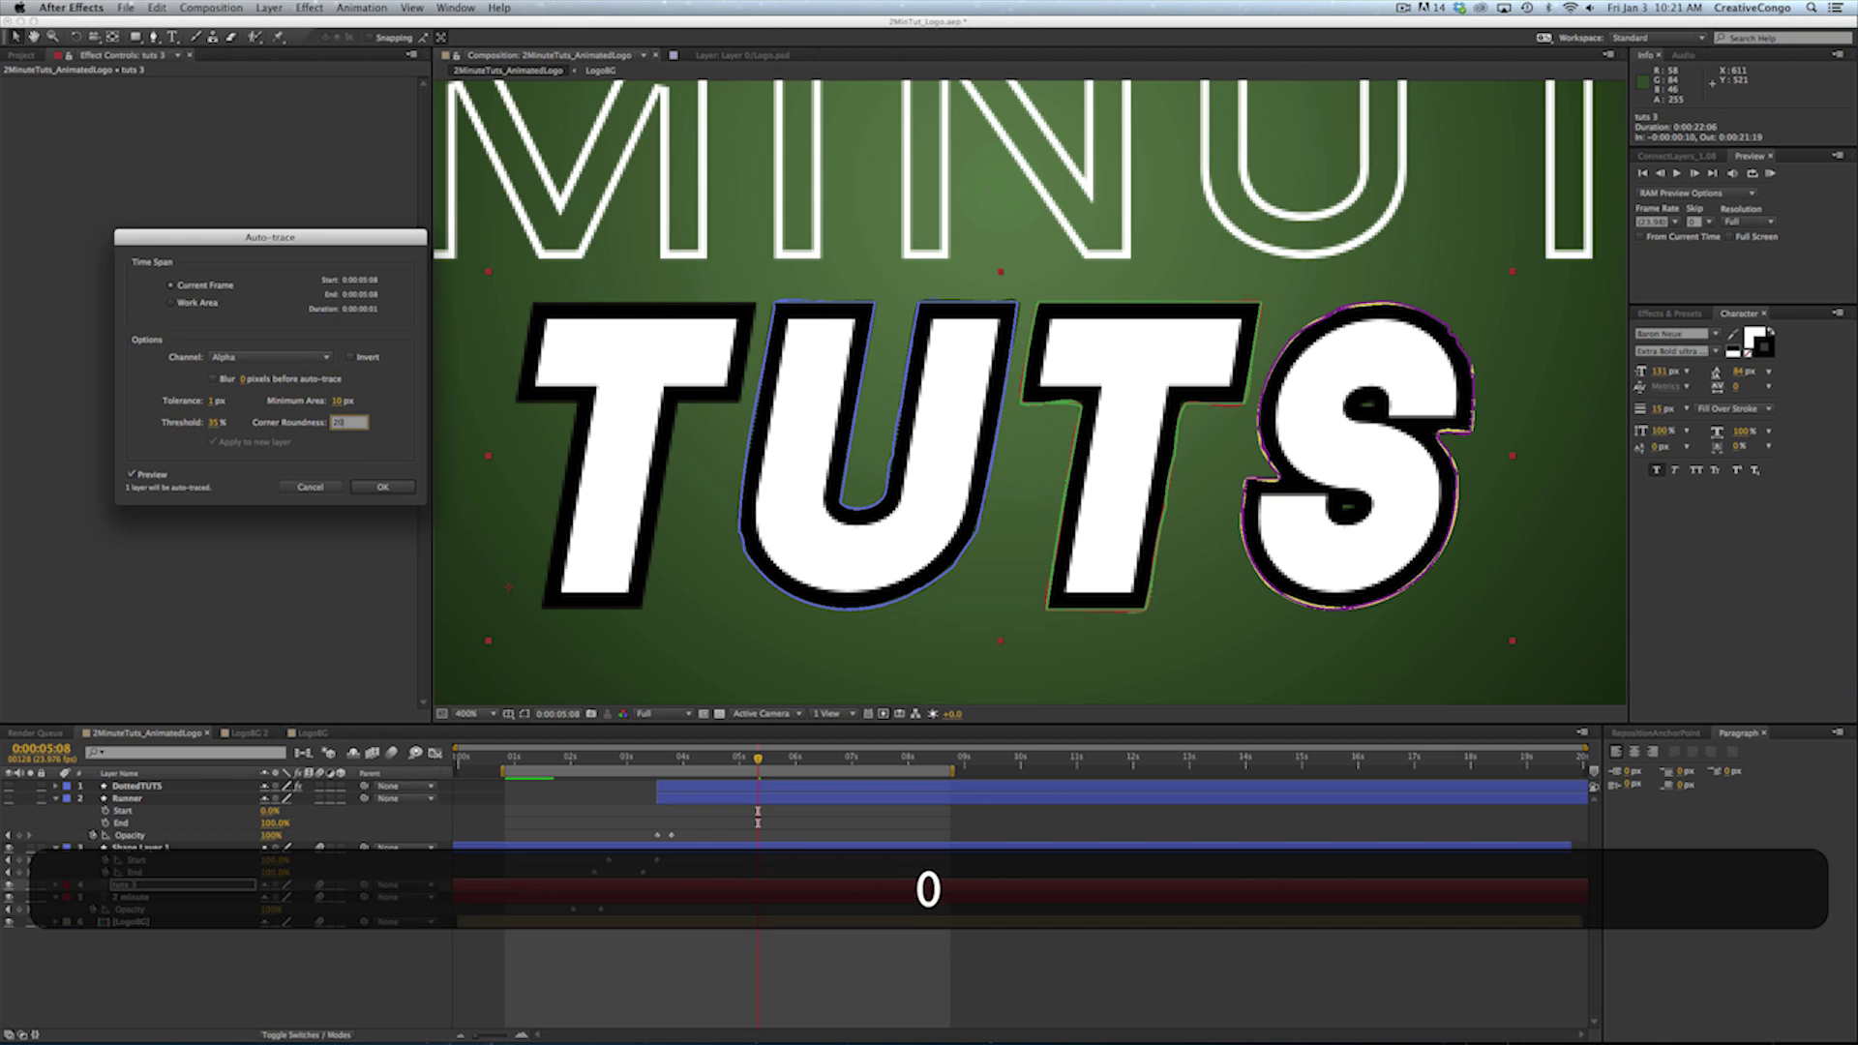
{"action": "key", "text": "Return"}
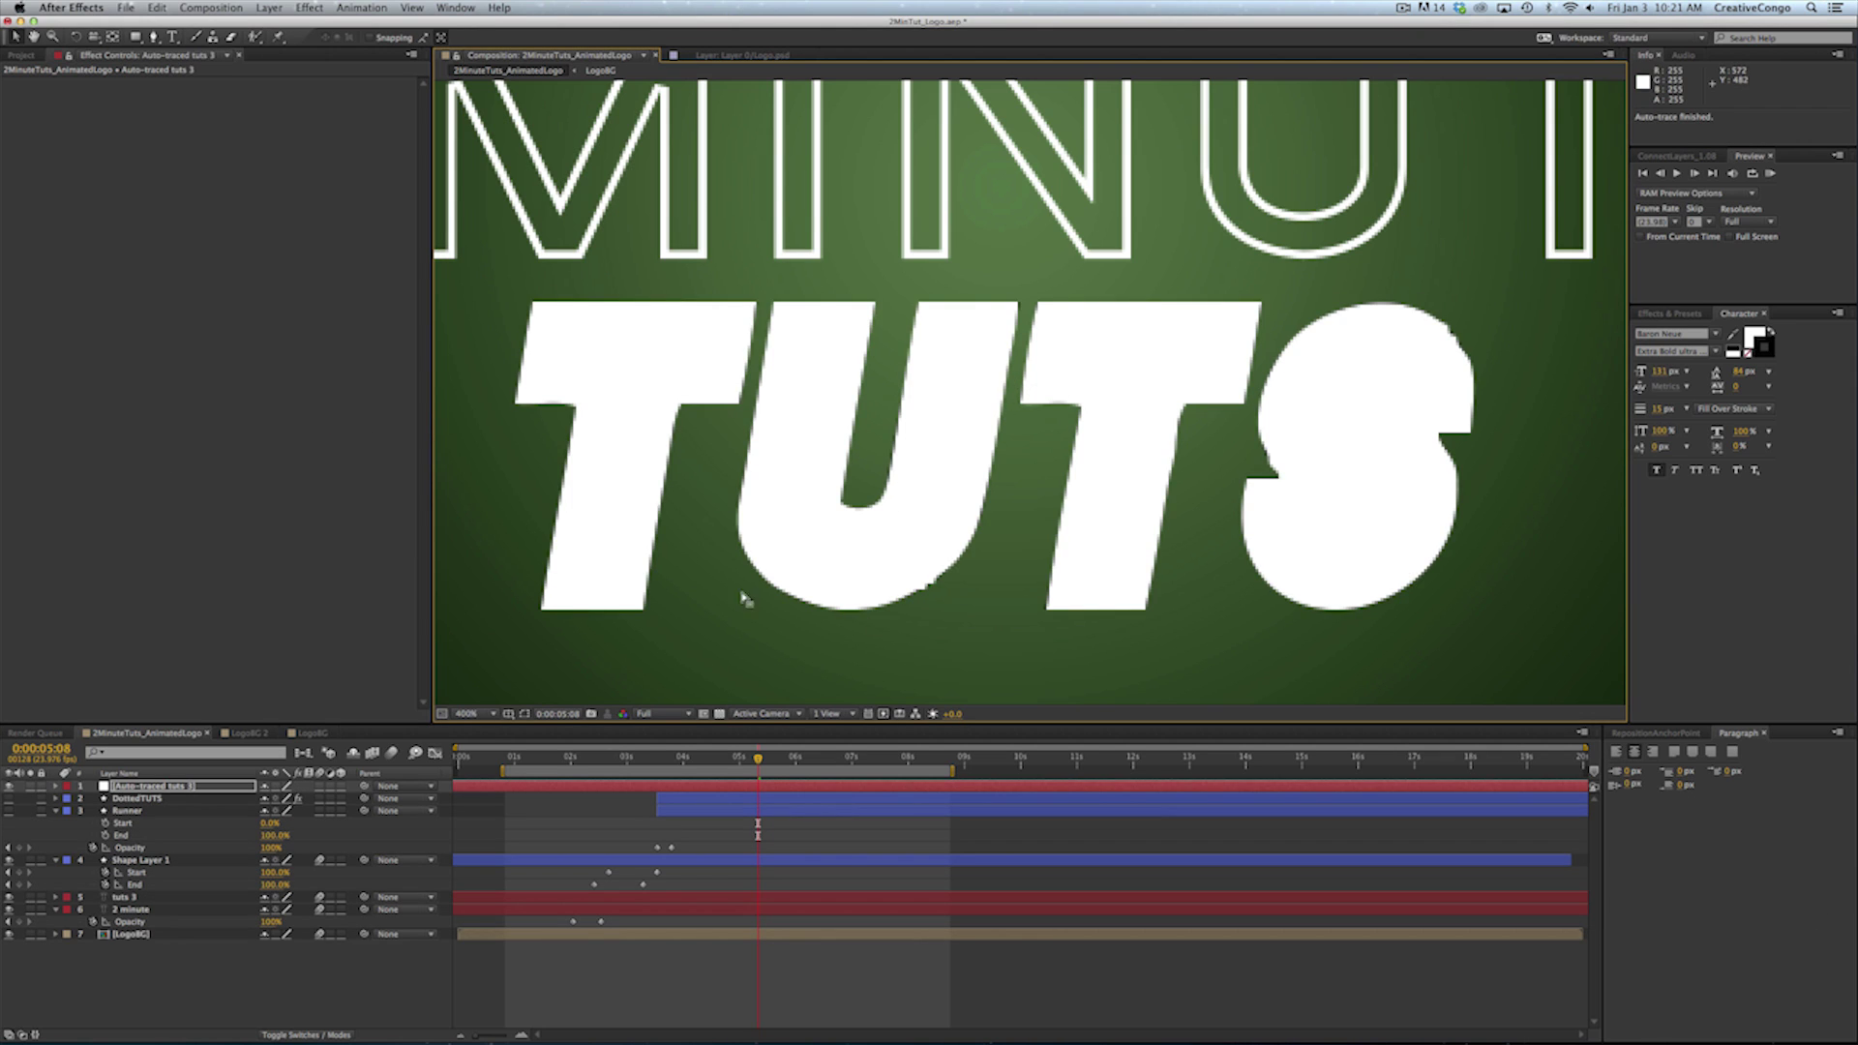
Show the mask outlines of the auto-traced tuts 3 layer and delete a stray vertex on the first T's stem
{"action": "left_click", "coordinate": [150, 787]}
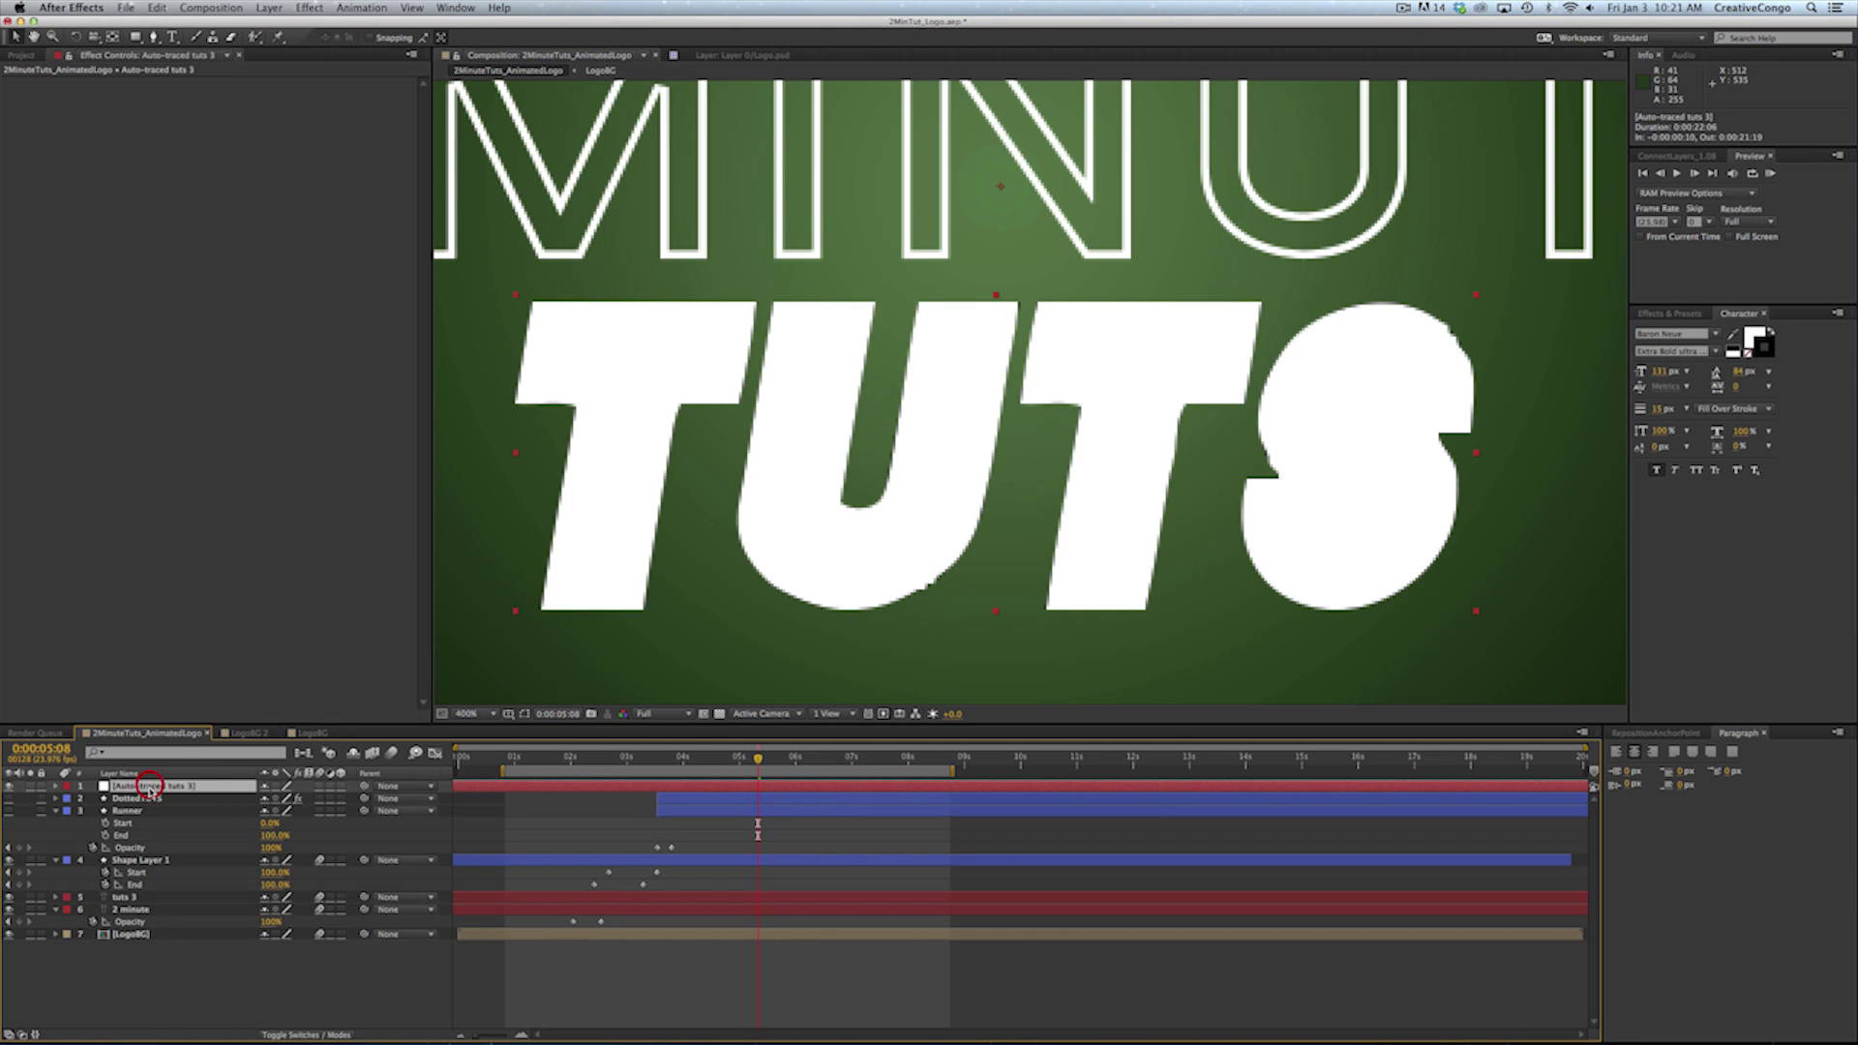
{"action": "left_click", "coordinate": [522, 713]}
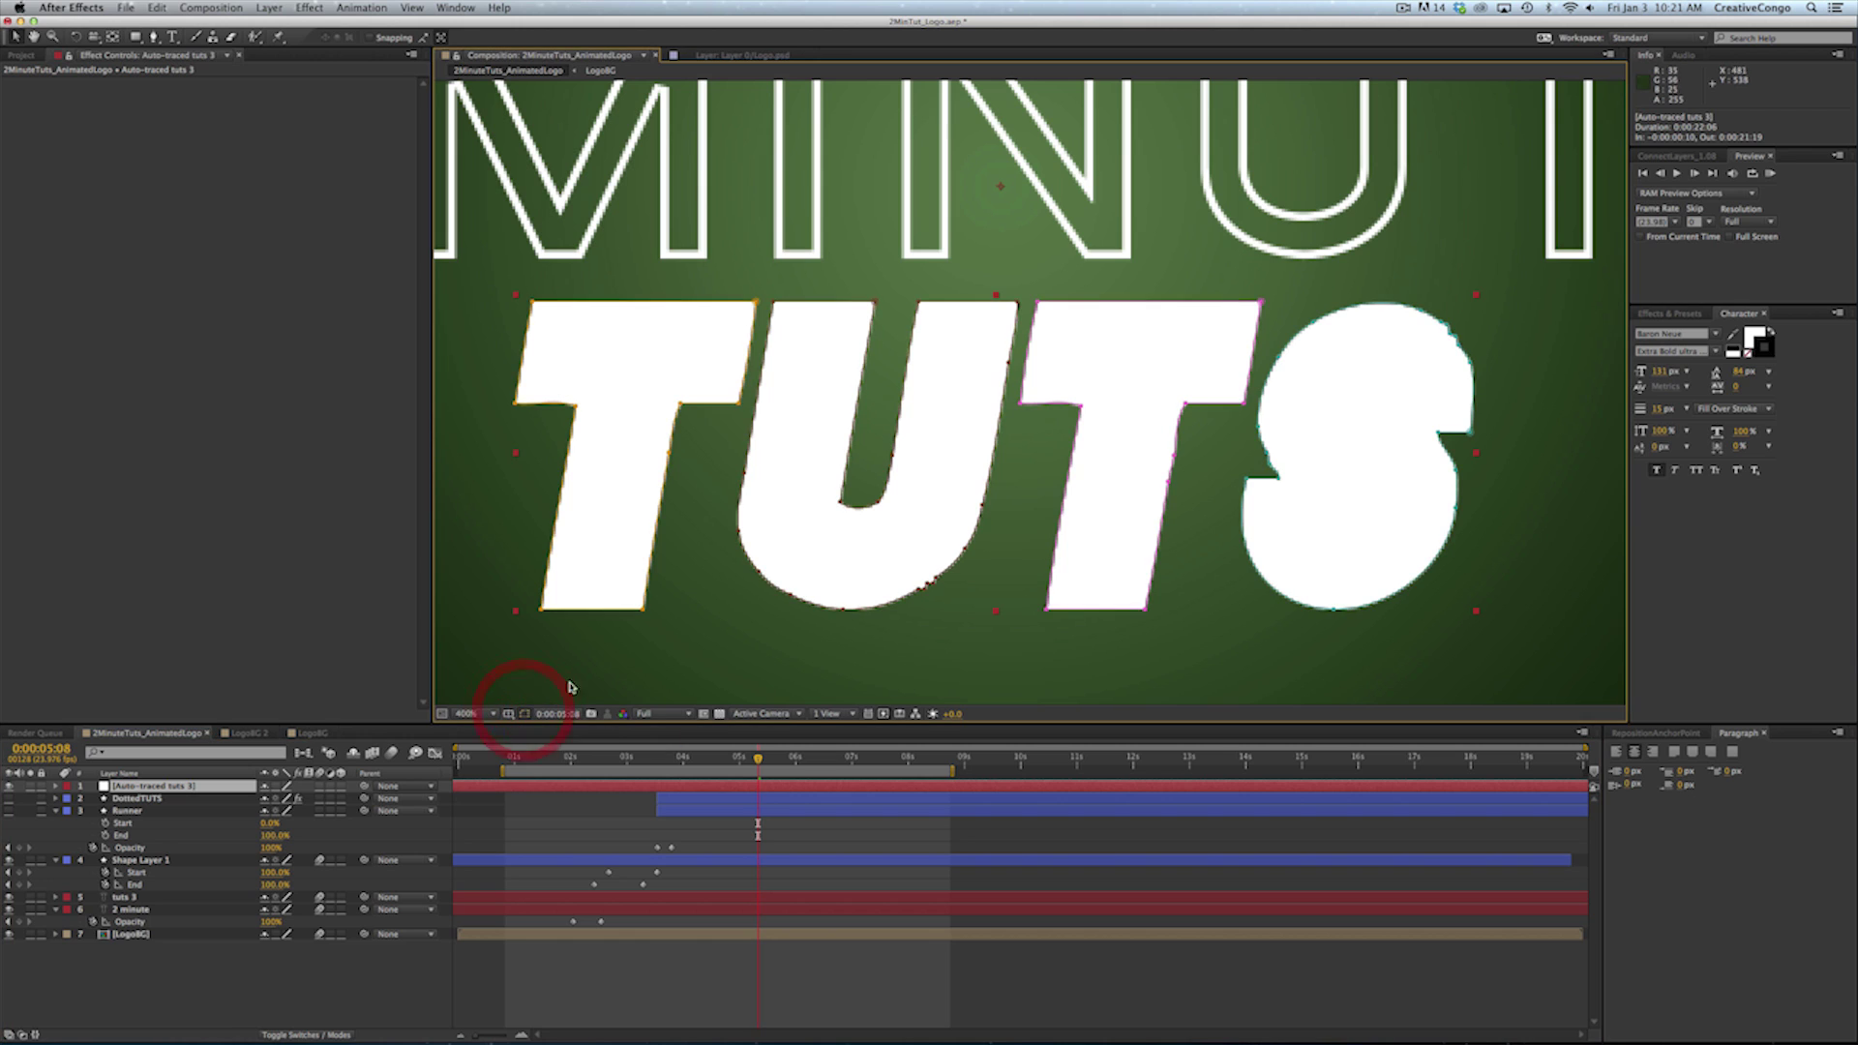
{"action": "left_click_drag", "start_coordinate": [153, 42], "coordinate": [190, 77]}
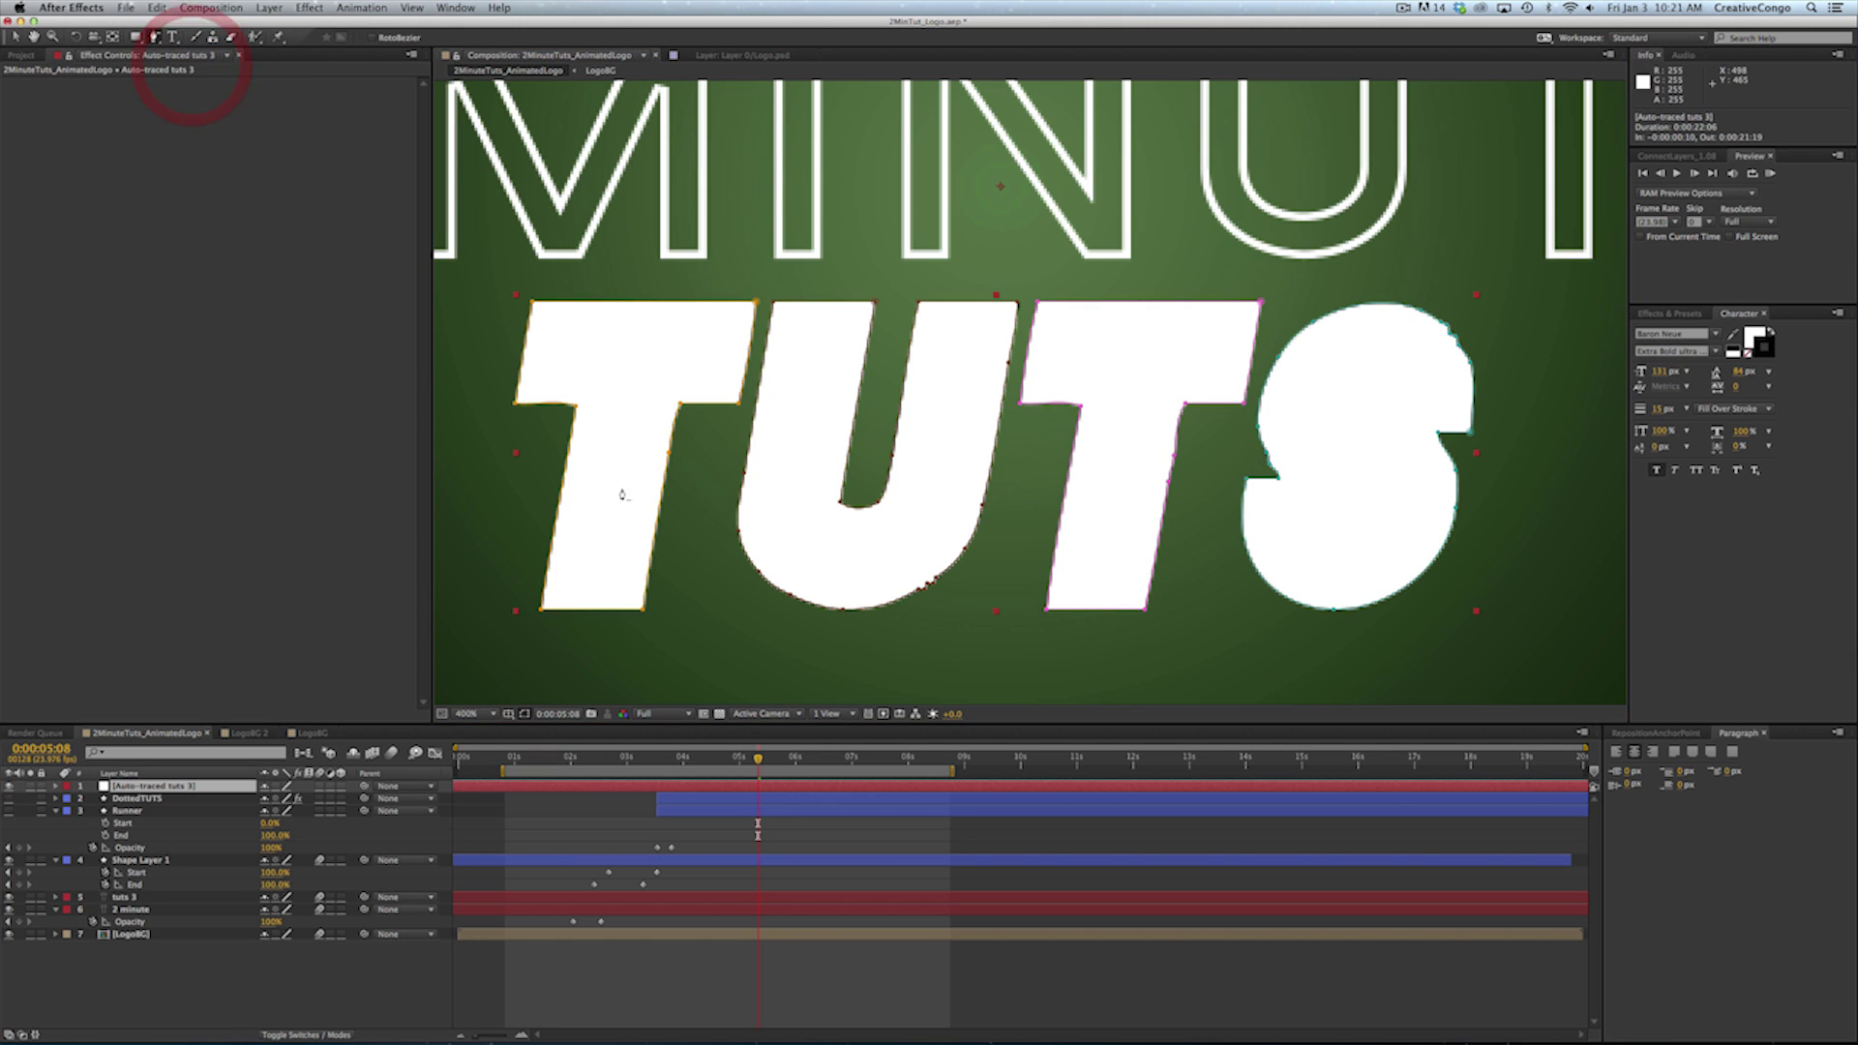
{"action": "left_click", "coordinate": [660, 453]}
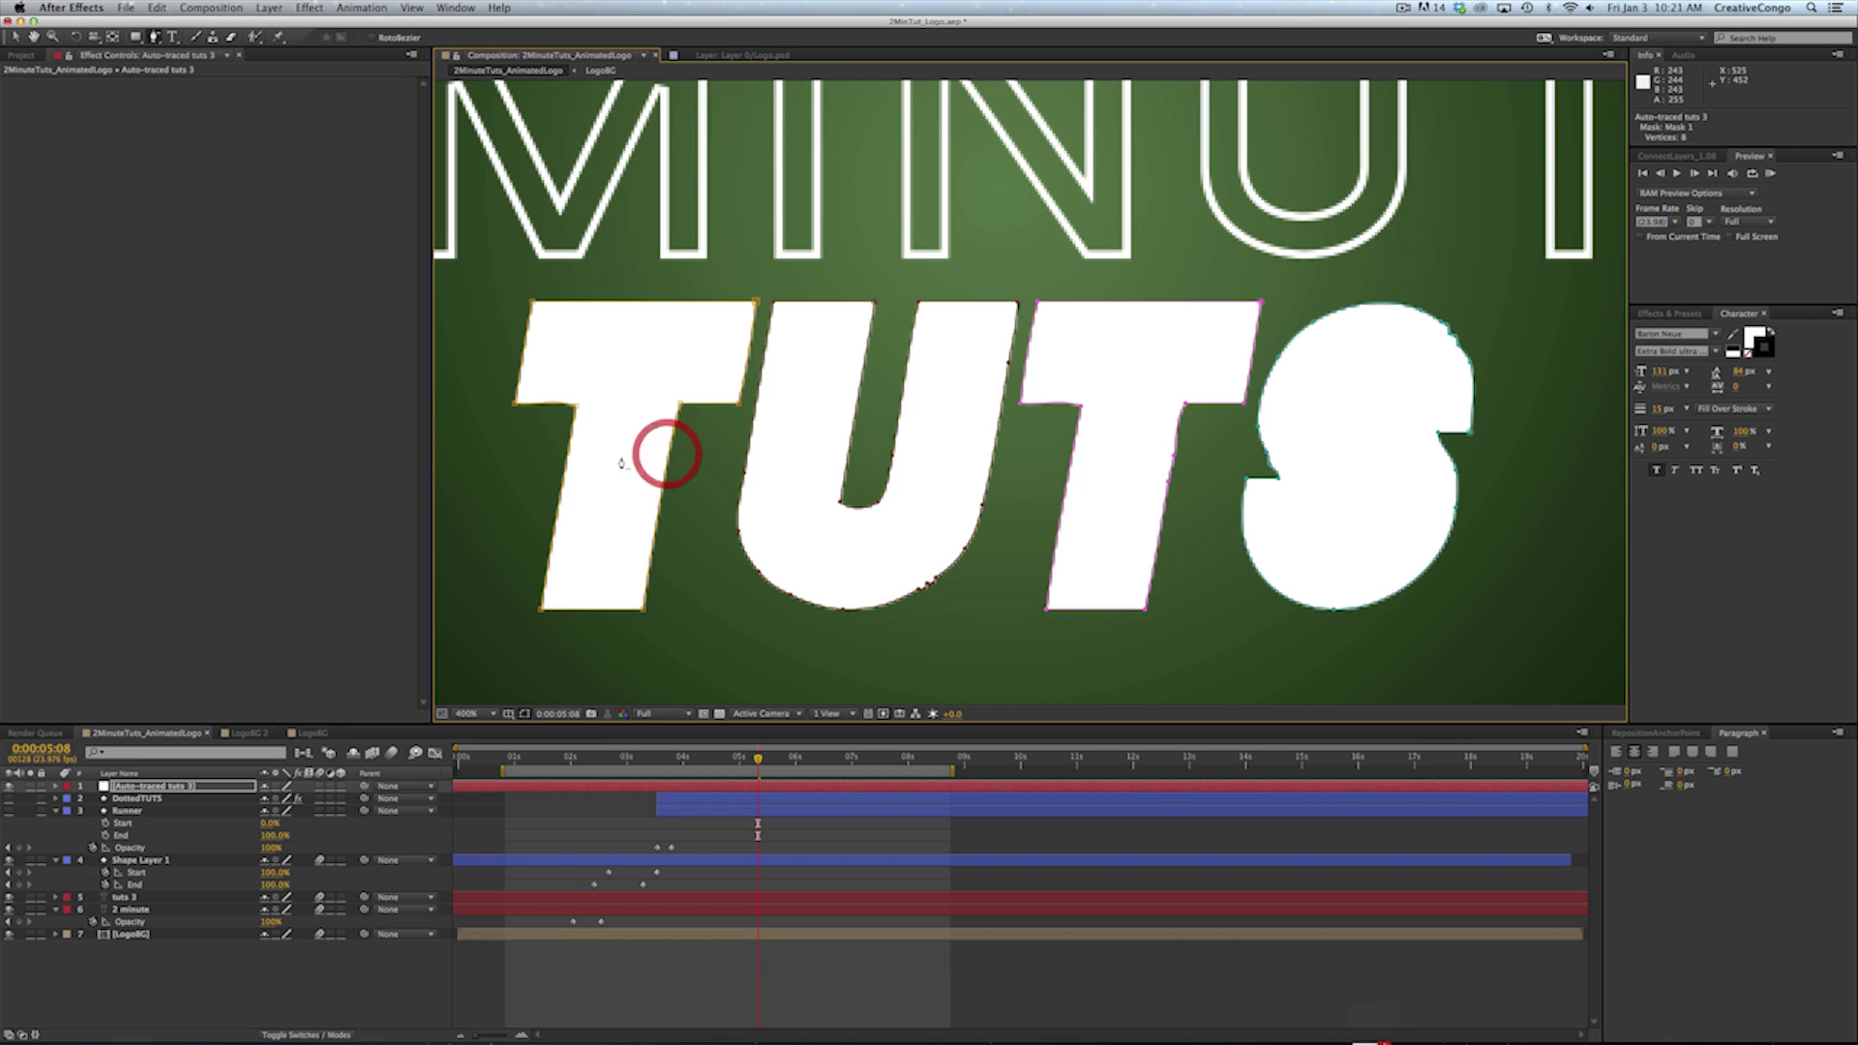
Convert the mask vertices at the first T's inner corner and on the S's left edge with the Convert Vertex tool
{"action": "left_click_drag", "start_coordinate": [165, 37], "coordinate": [208, 94]}
{"action": "left_click", "coordinate": [573, 406]}
{"action": "left_click", "coordinate": [1267, 454]}
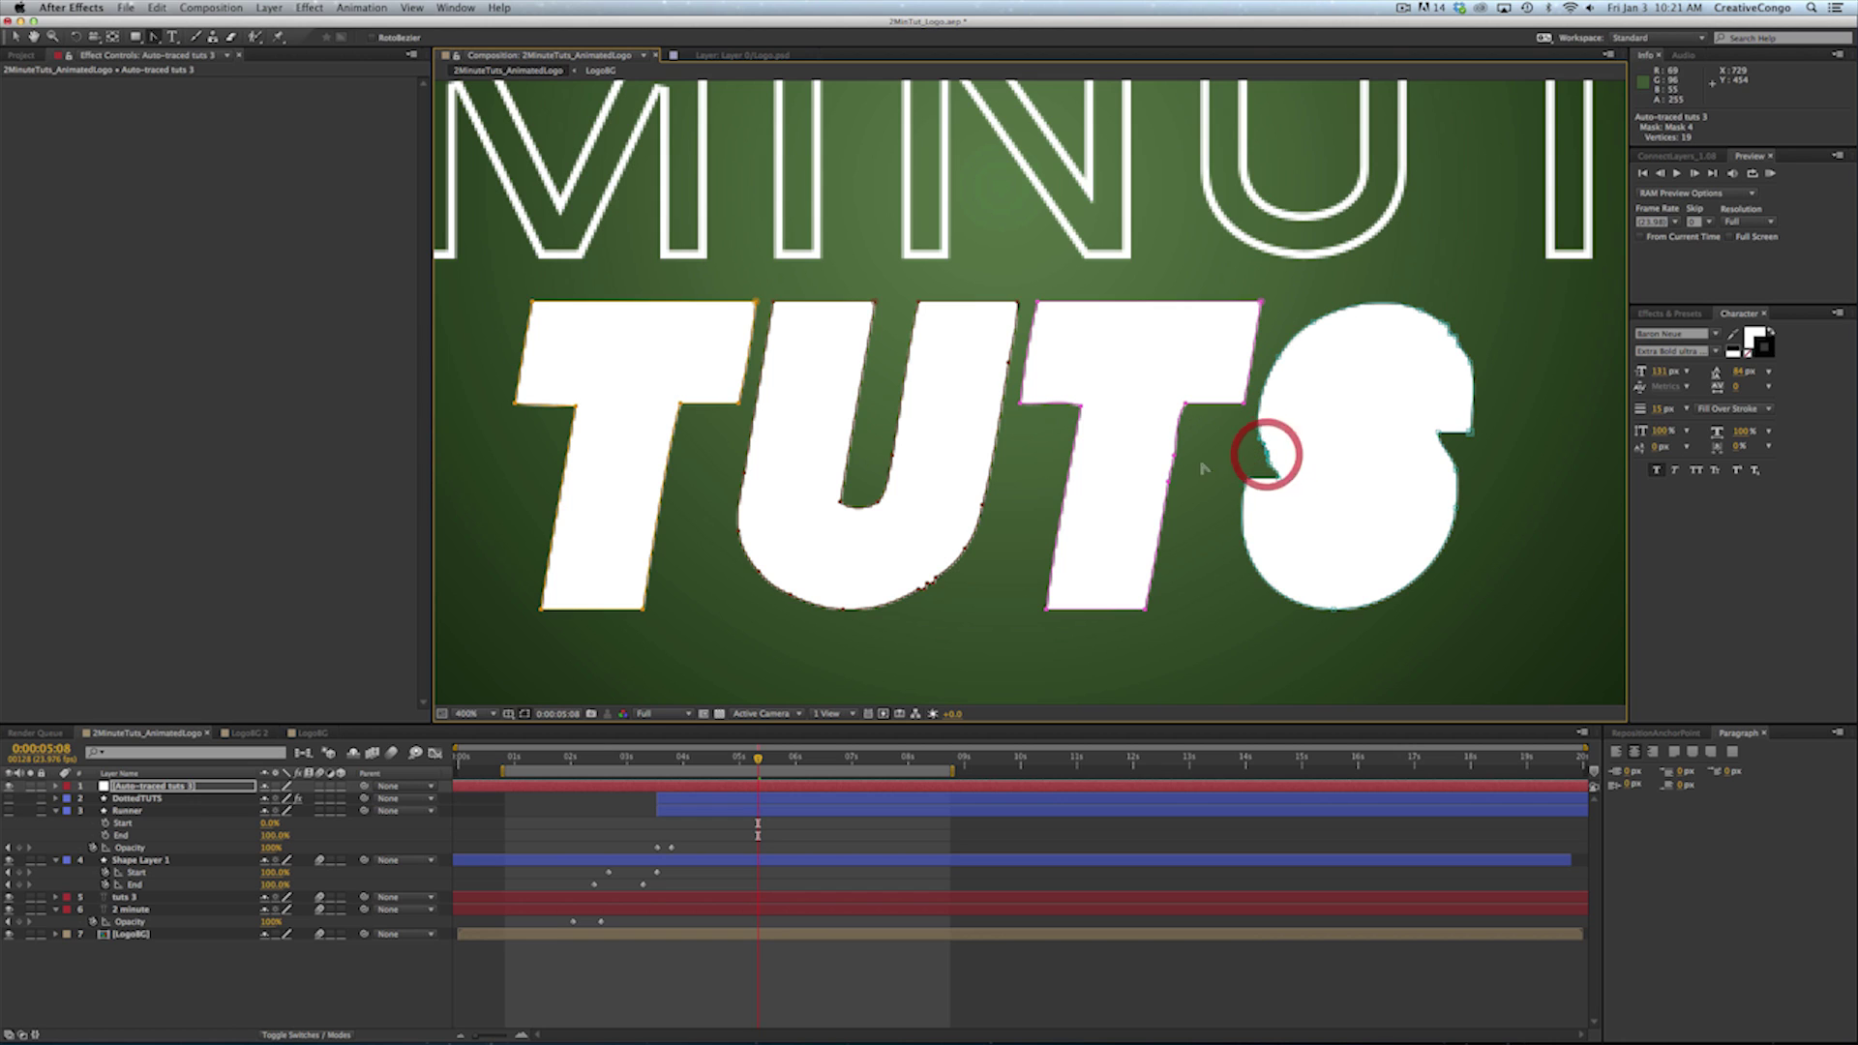
Delete the stray mask vertices along the left edge and upper-right curve of the S
{"action": "left_click_drag", "start_coordinate": [155, 44], "coordinate": [170, 68]}
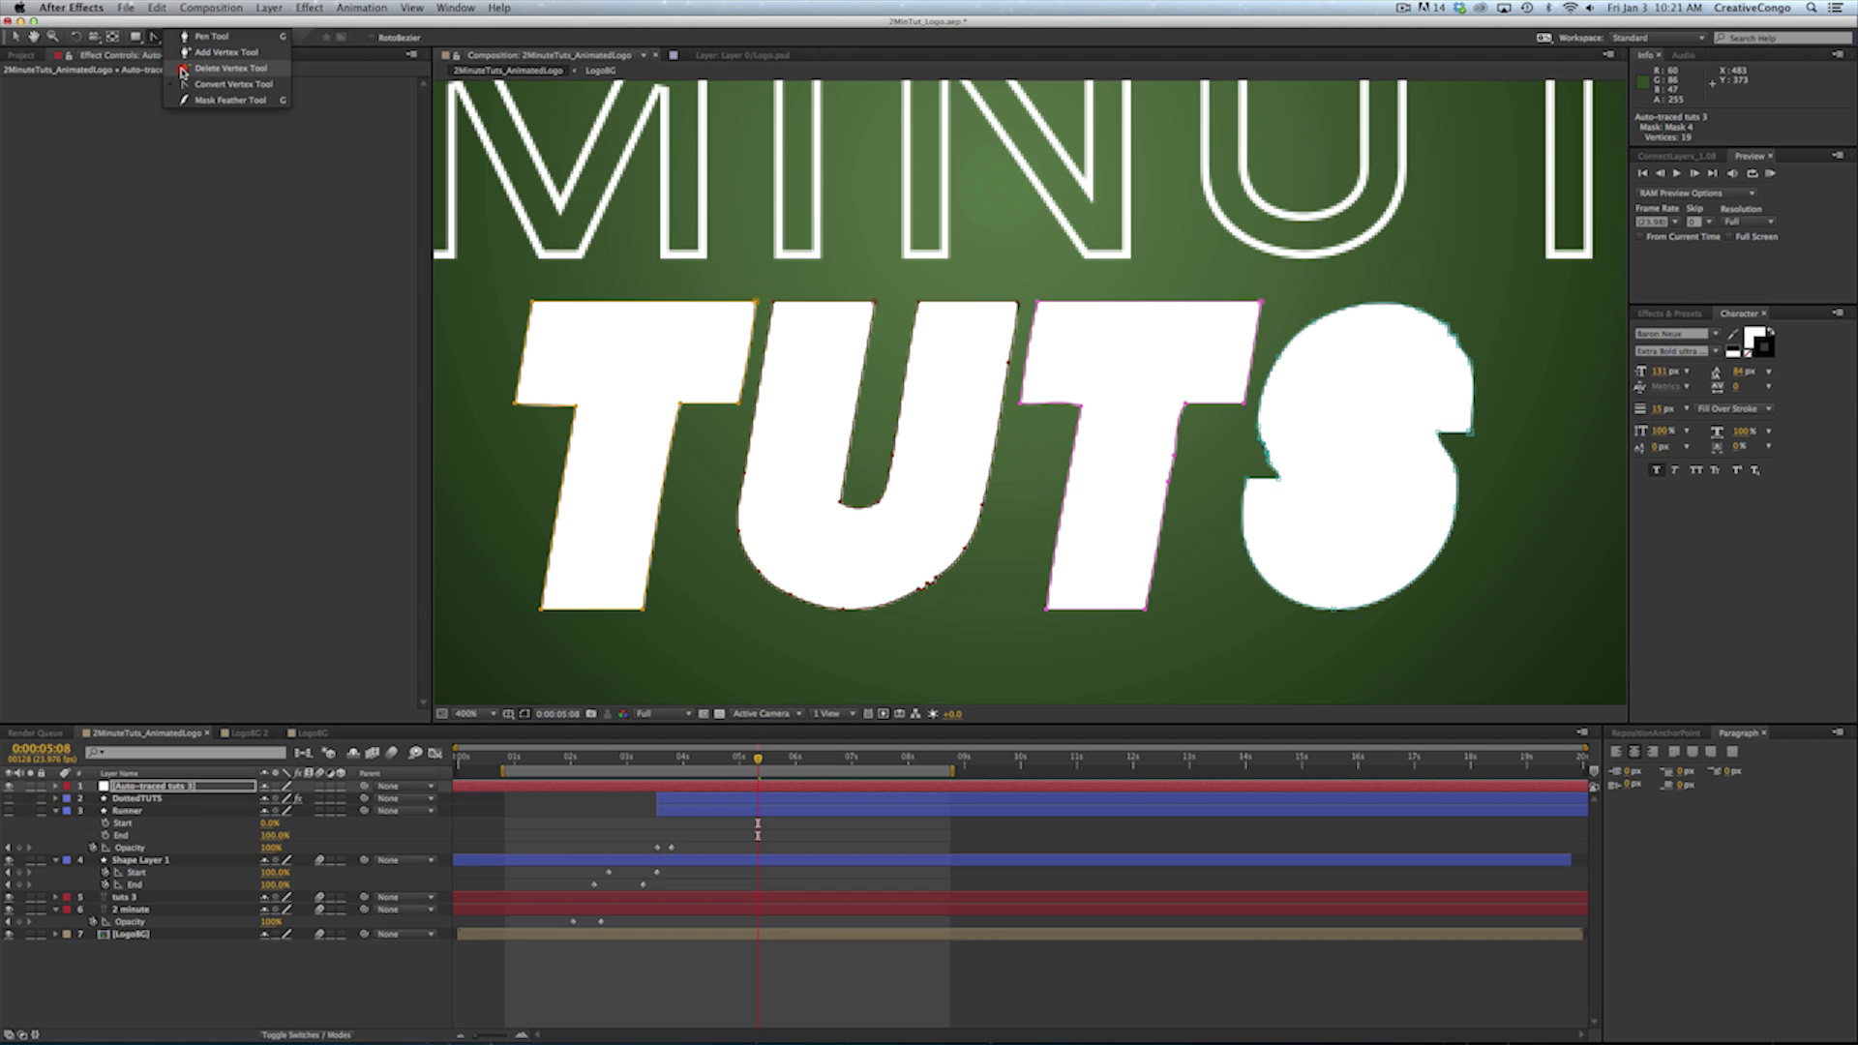
{"action": "left_click", "coordinate": [183, 70]}
{"action": "left_click", "coordinate": [1265, 441]}
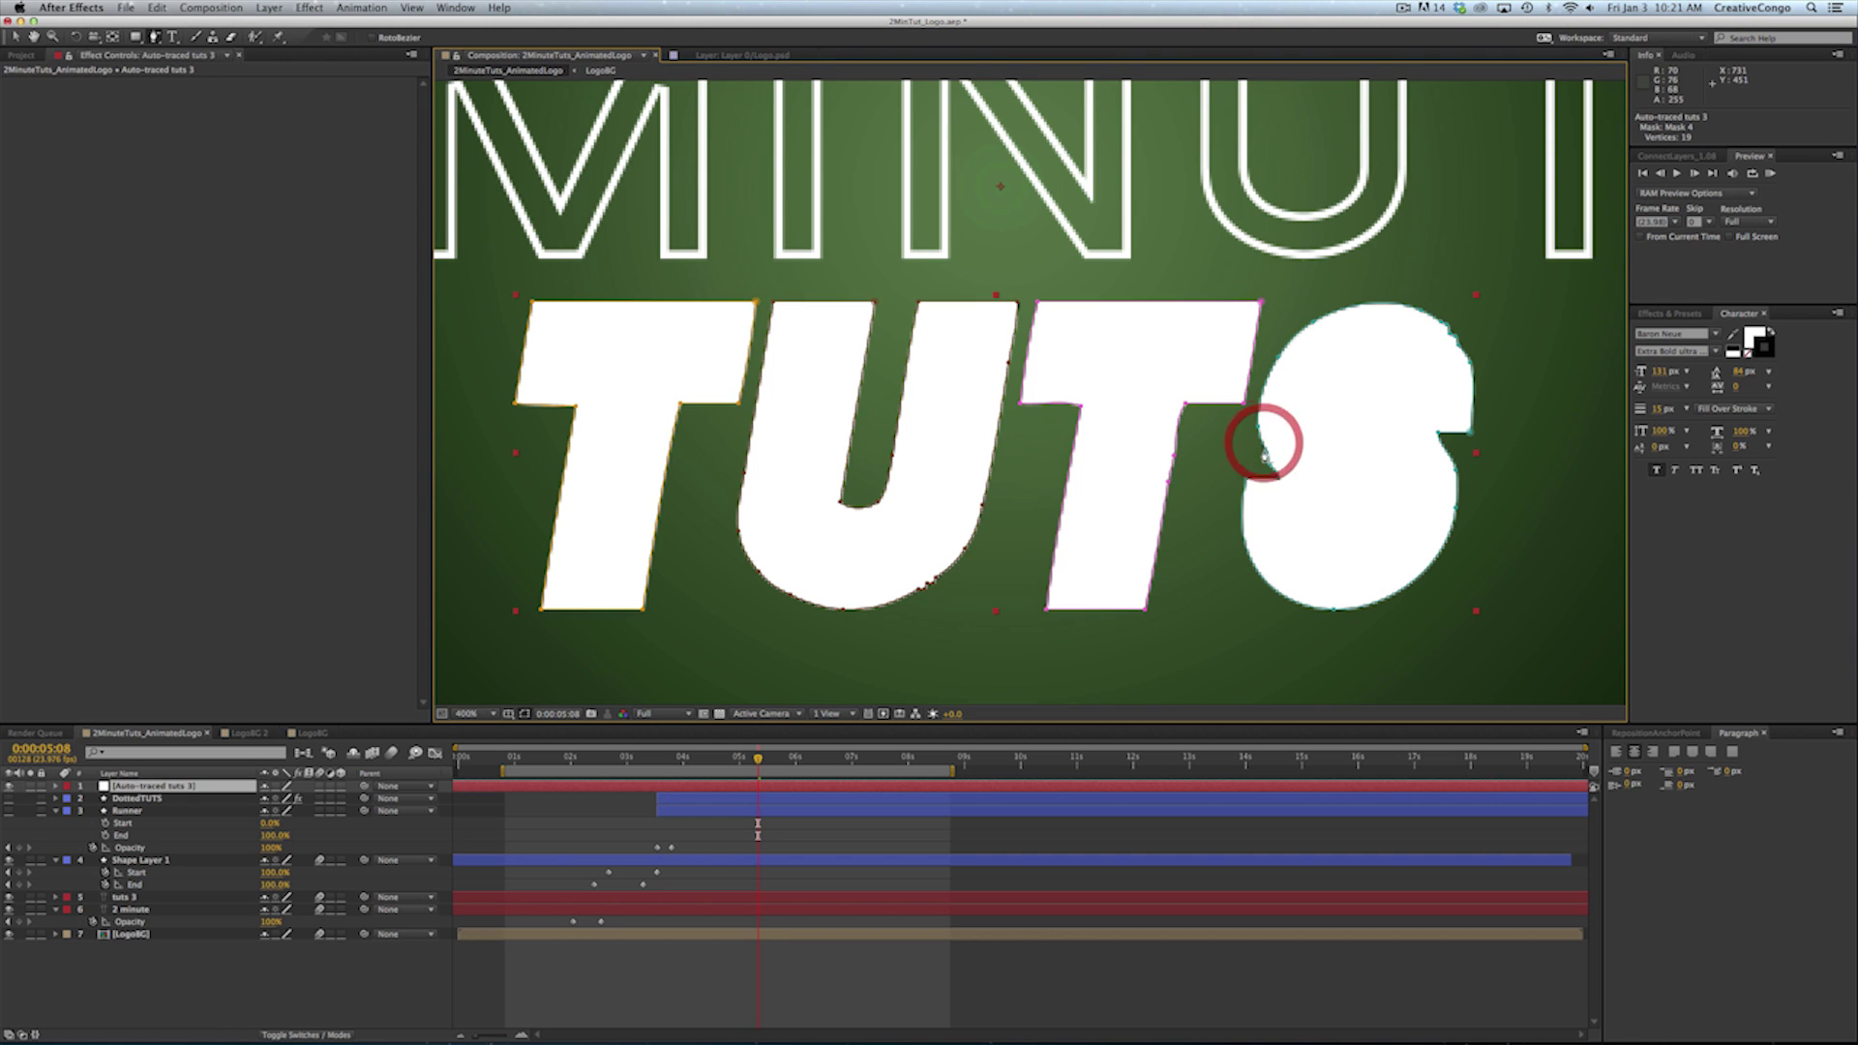
{"action": "left_click", "coordinate": [1276, 454]}
{"action": "left_click", "coordinate": [1455, 339]}
{"action": "left_click", "coordinate": [1456, 337]}
{"action": "left_click", "coordinate": [1446, 329]}
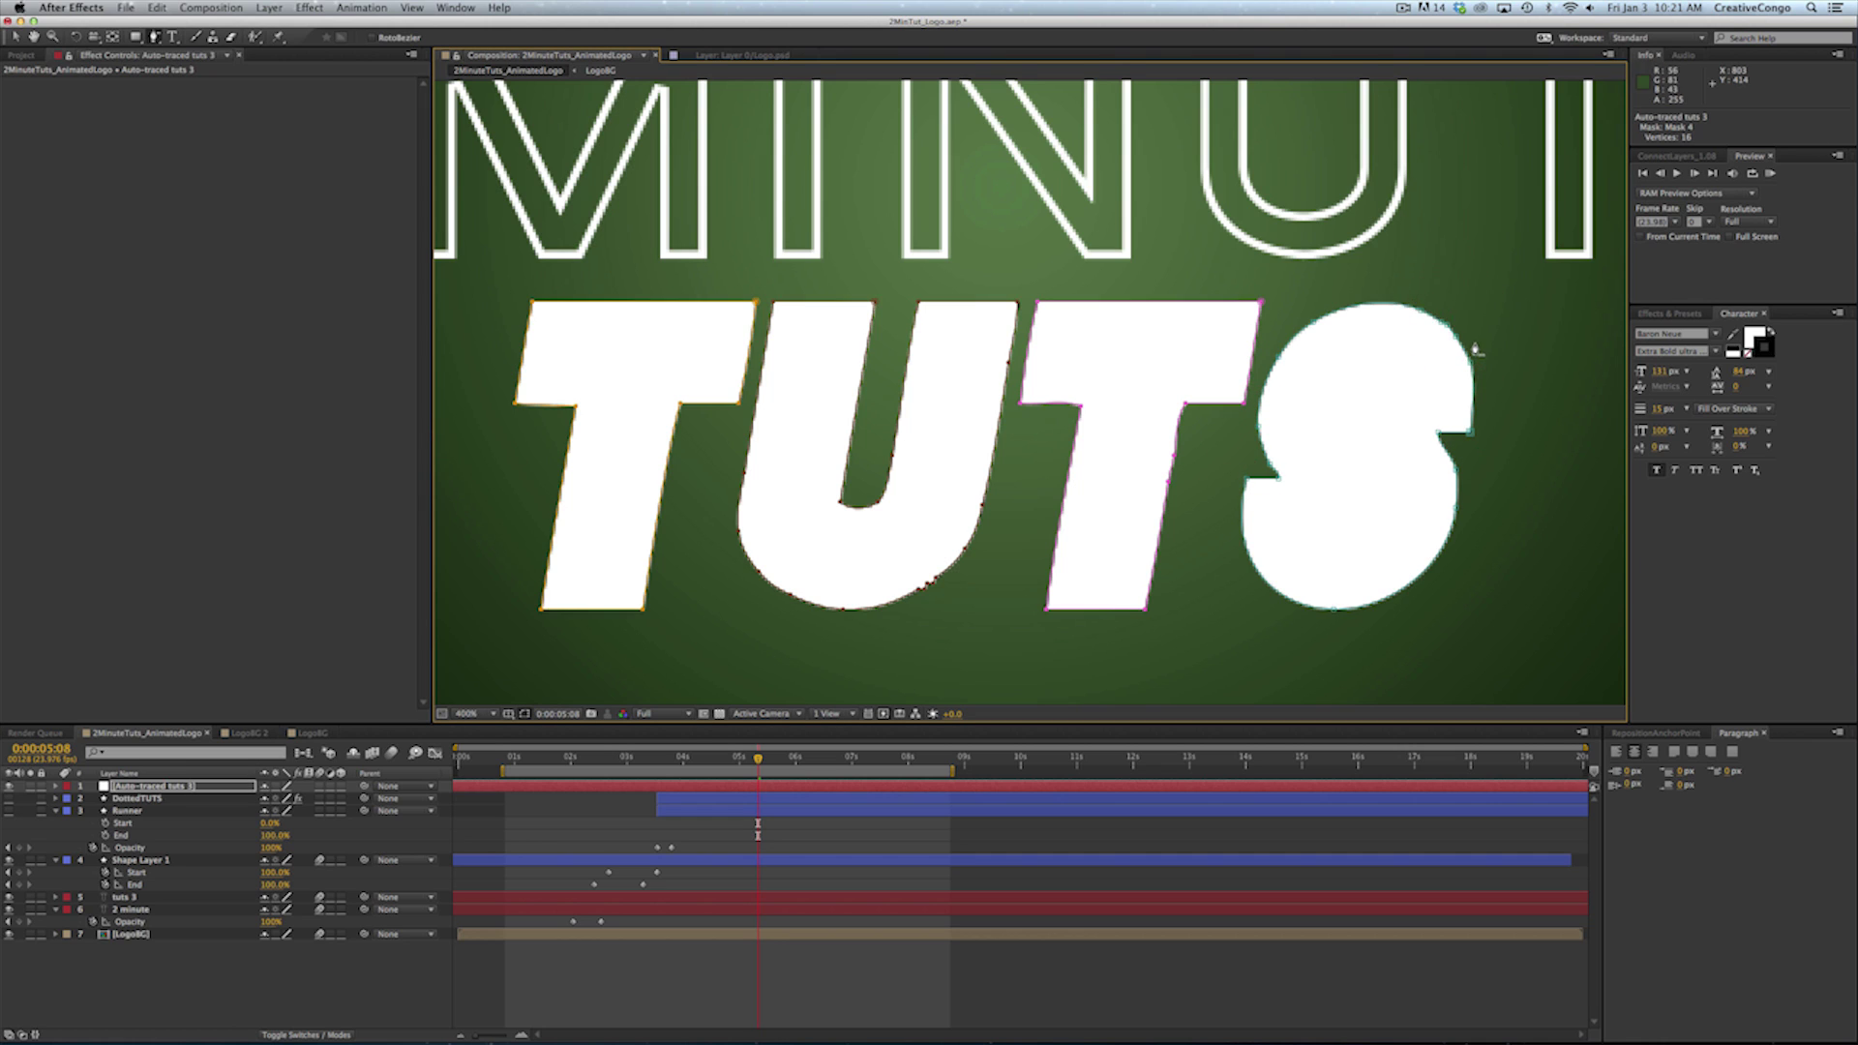
Delete the extra vertices on the second T's stem and convert the vertex at its right inner corner
{"action": "left_click", "coordinate": [1174, 453]}
{"action": "left_click", "coordinate": [1171, 484]}
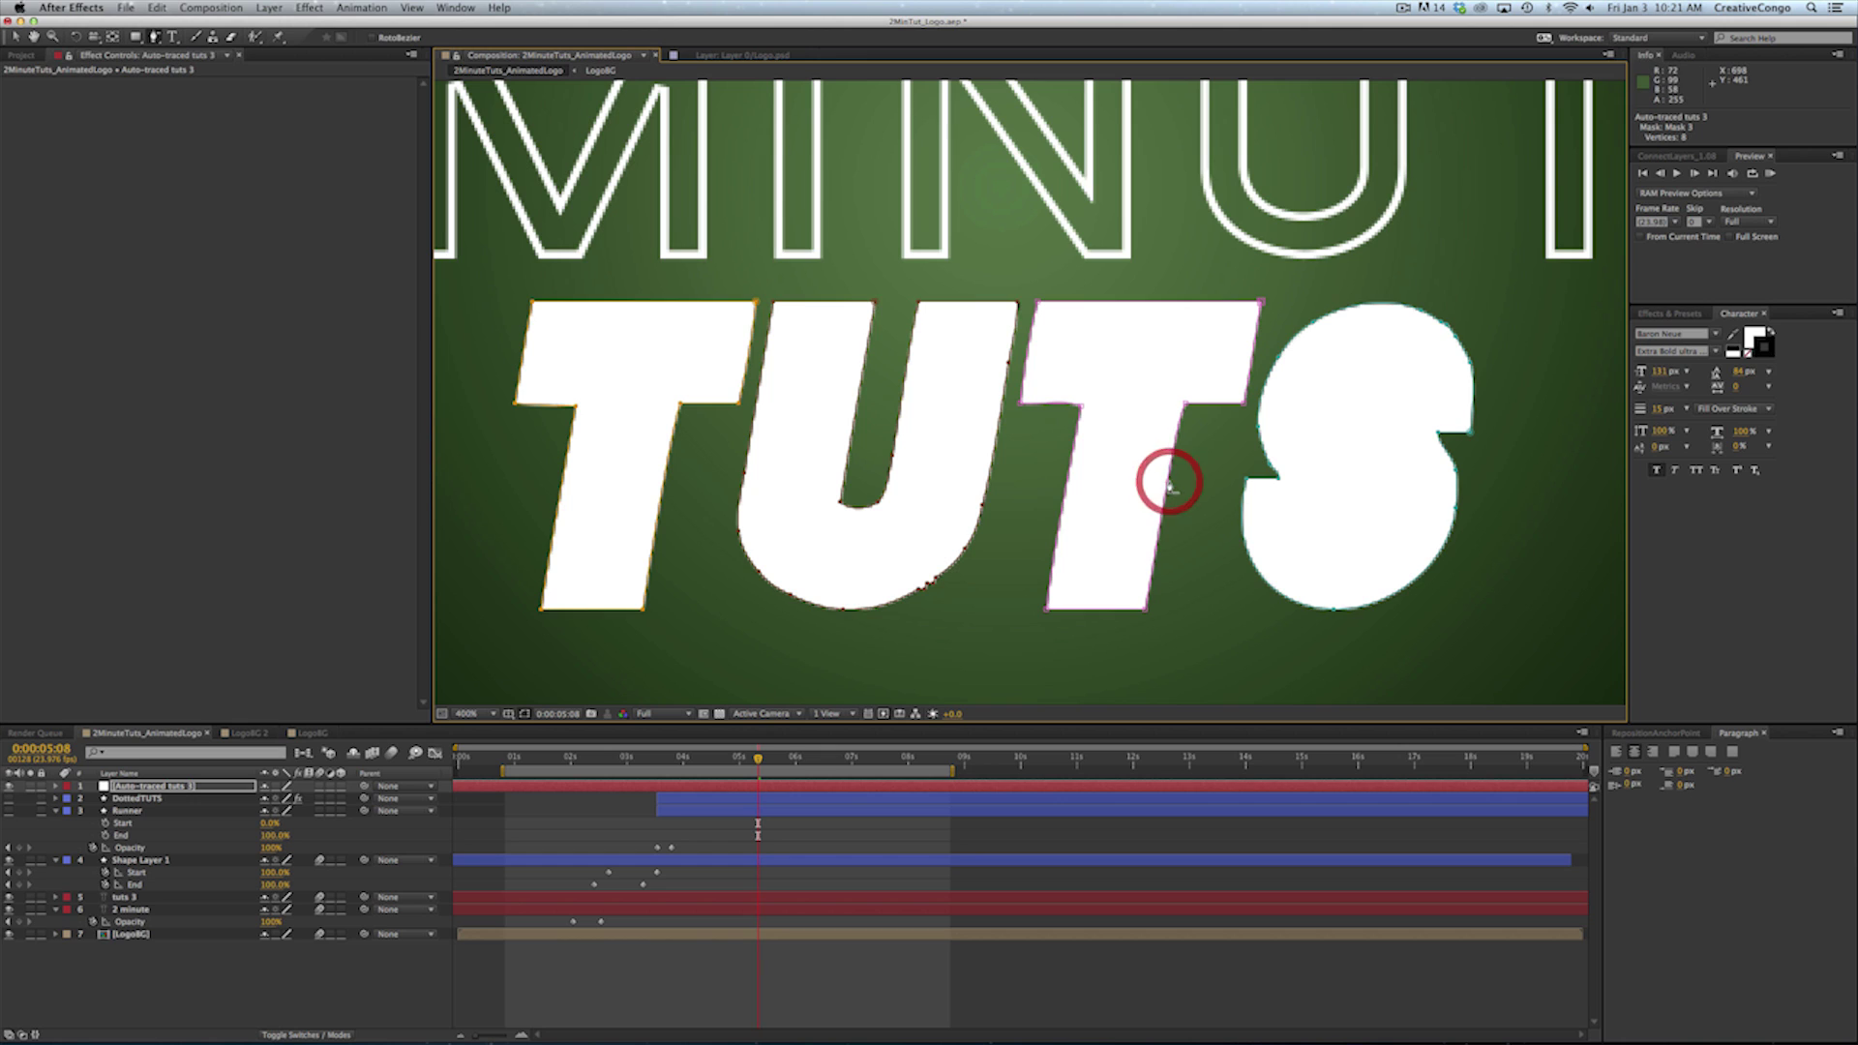
{"action": "left_click_drag", "start_coordinate": [152, 30], "coordinate": [184, 97]}
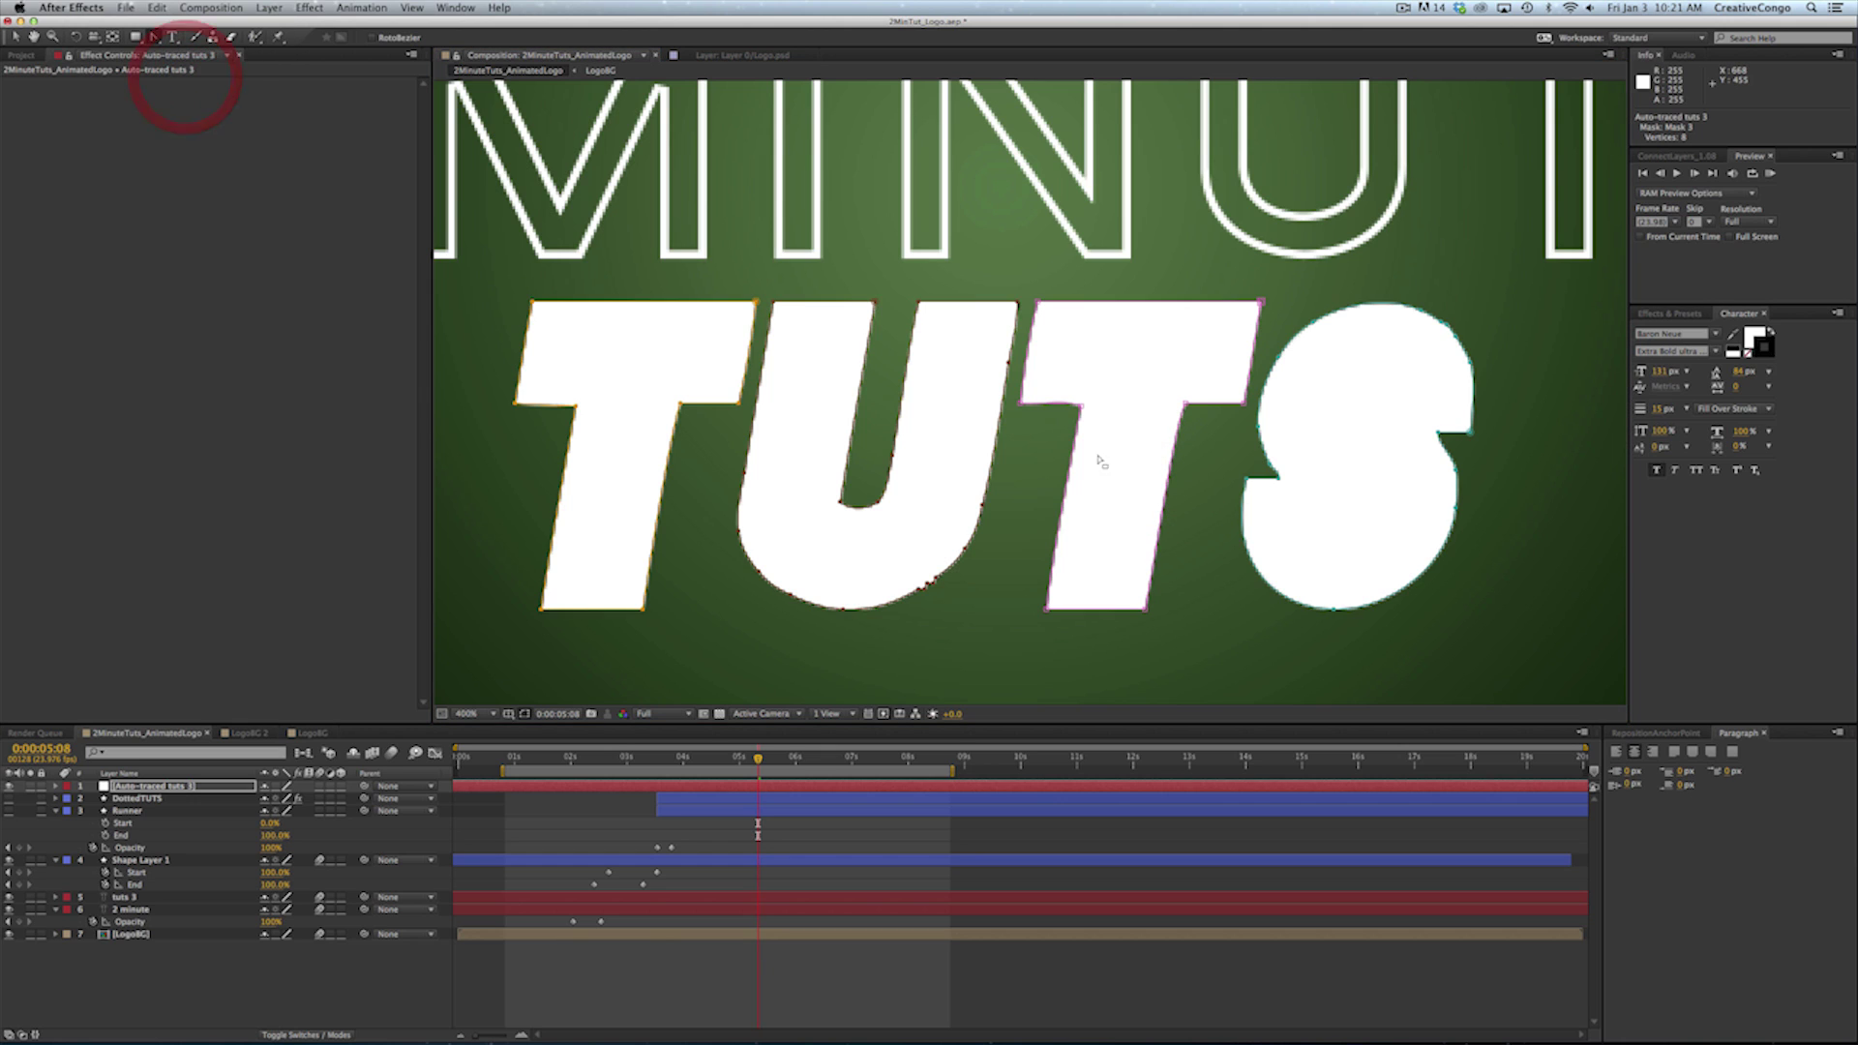
{"action": "left_click", "coordinate": [1183, 406]}
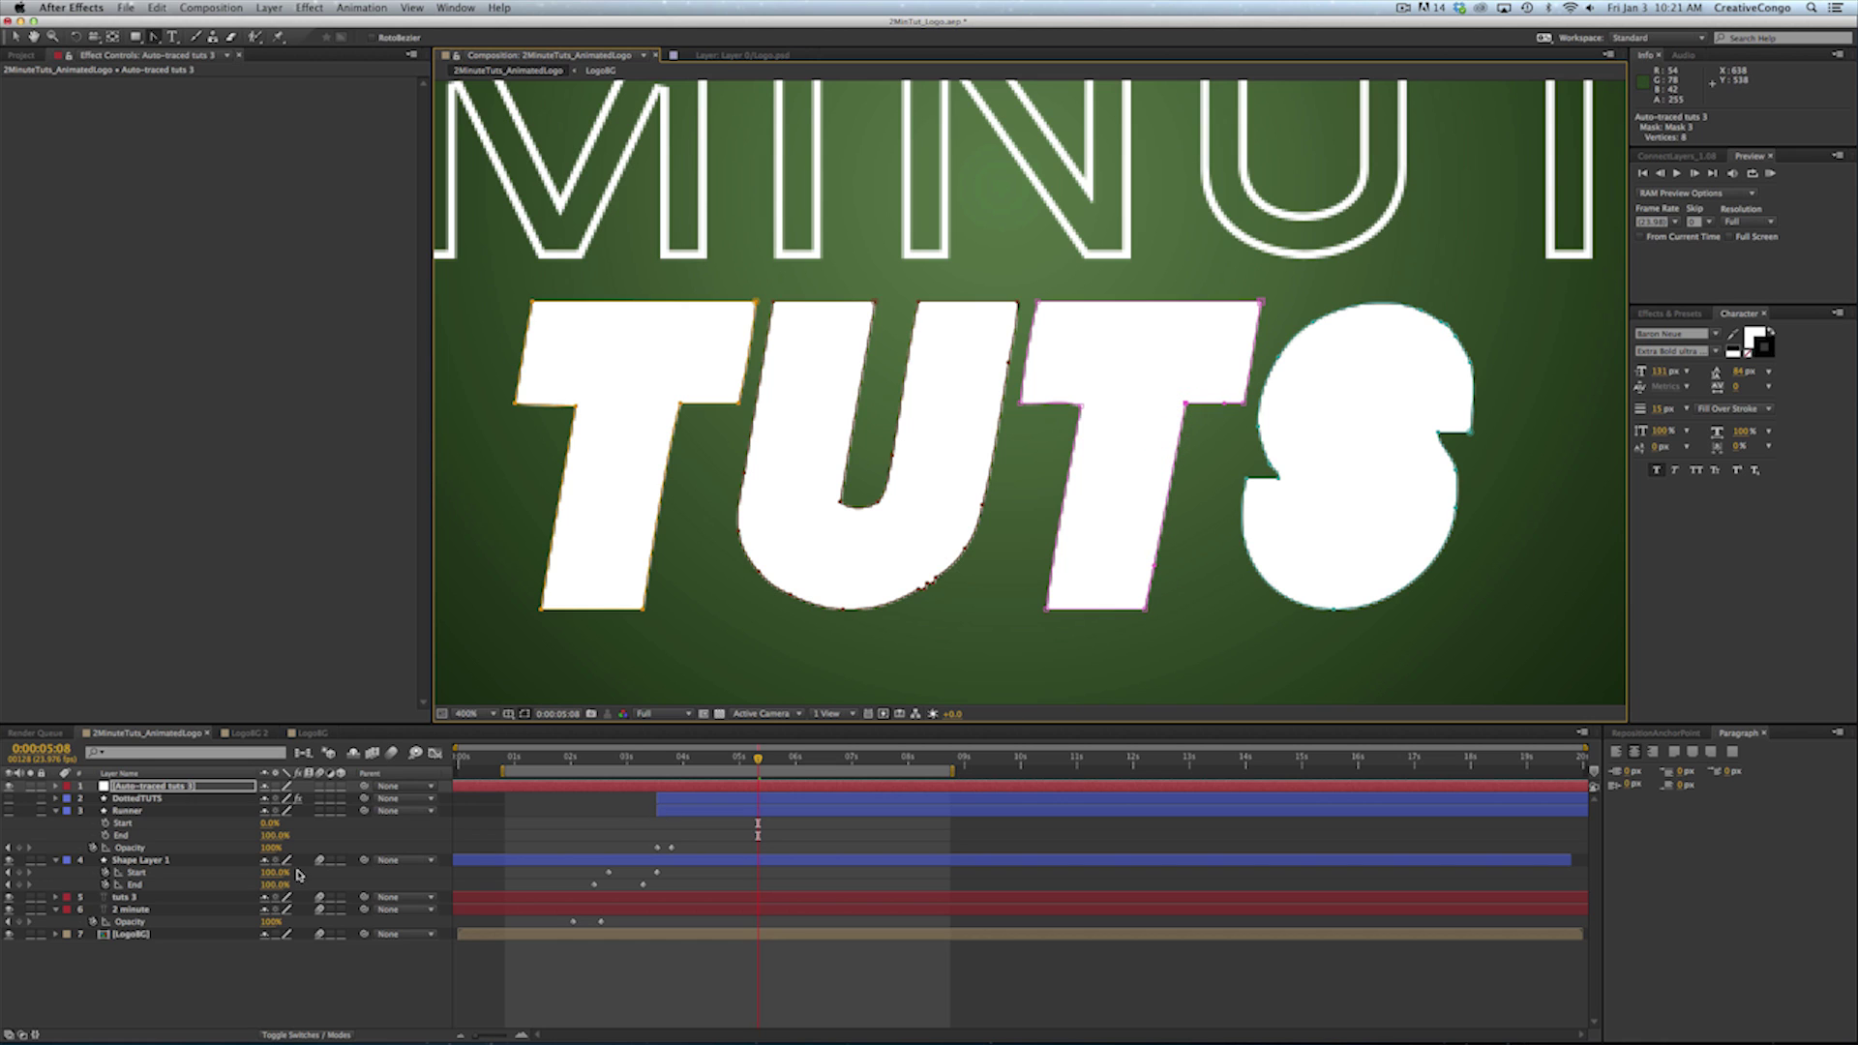
Delete the auto-traced tuts 3 layer and remove the stroke color from the tuts 3 text
{"action": "left_click", "coordinate": [132, 786]}
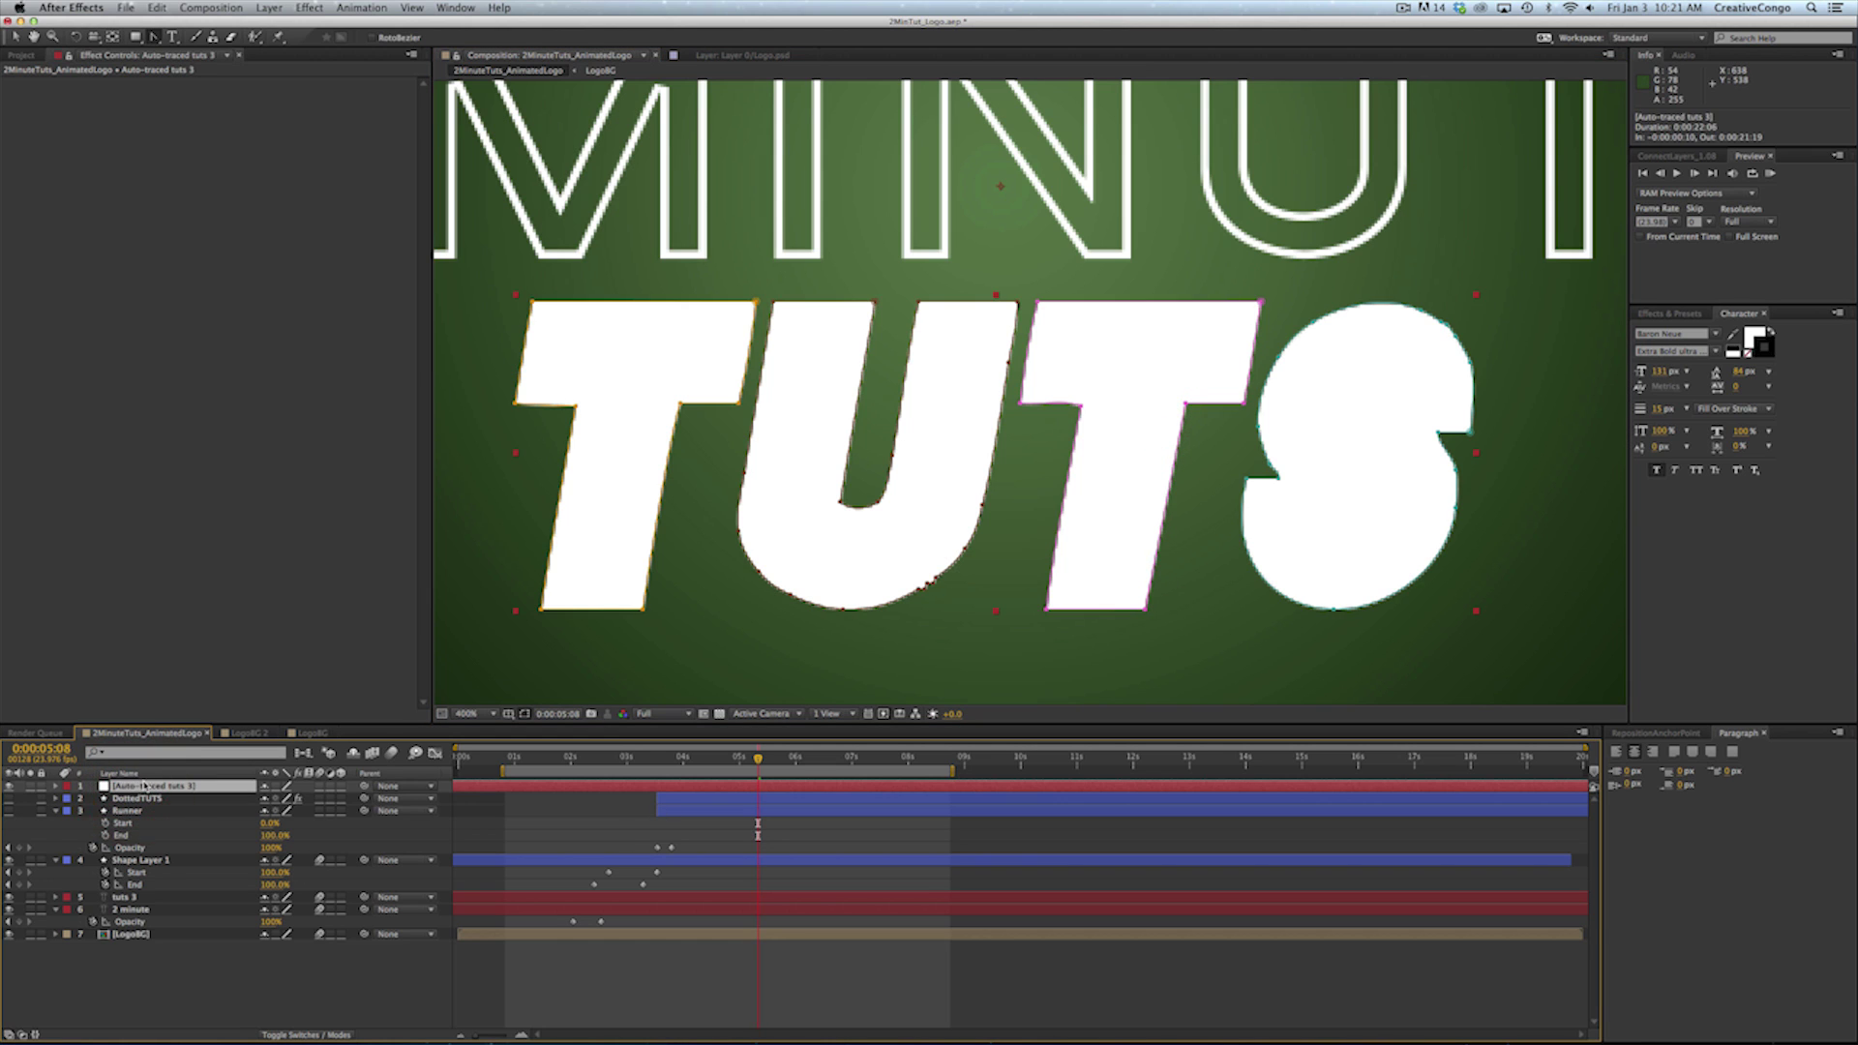
{"action": "key", "text": "BackSpace"}
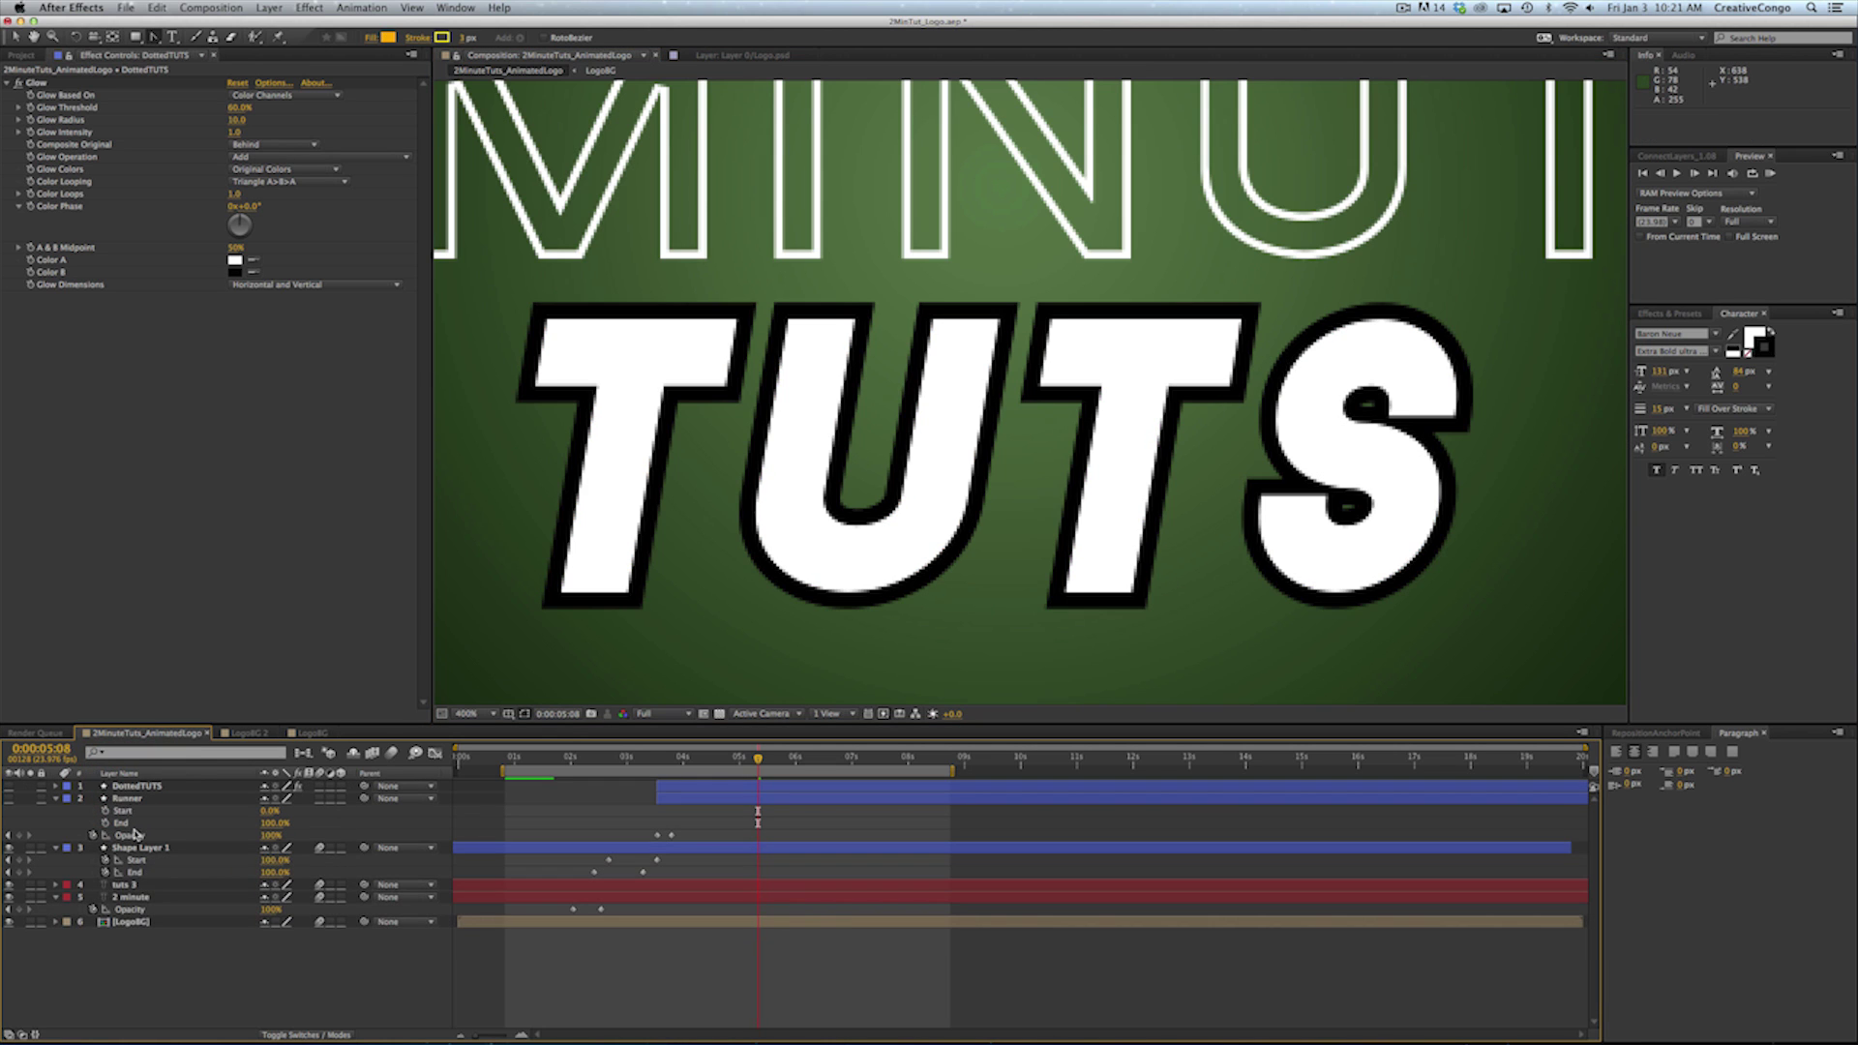
{"action": "left_click", "coordinate": [124, 884]}
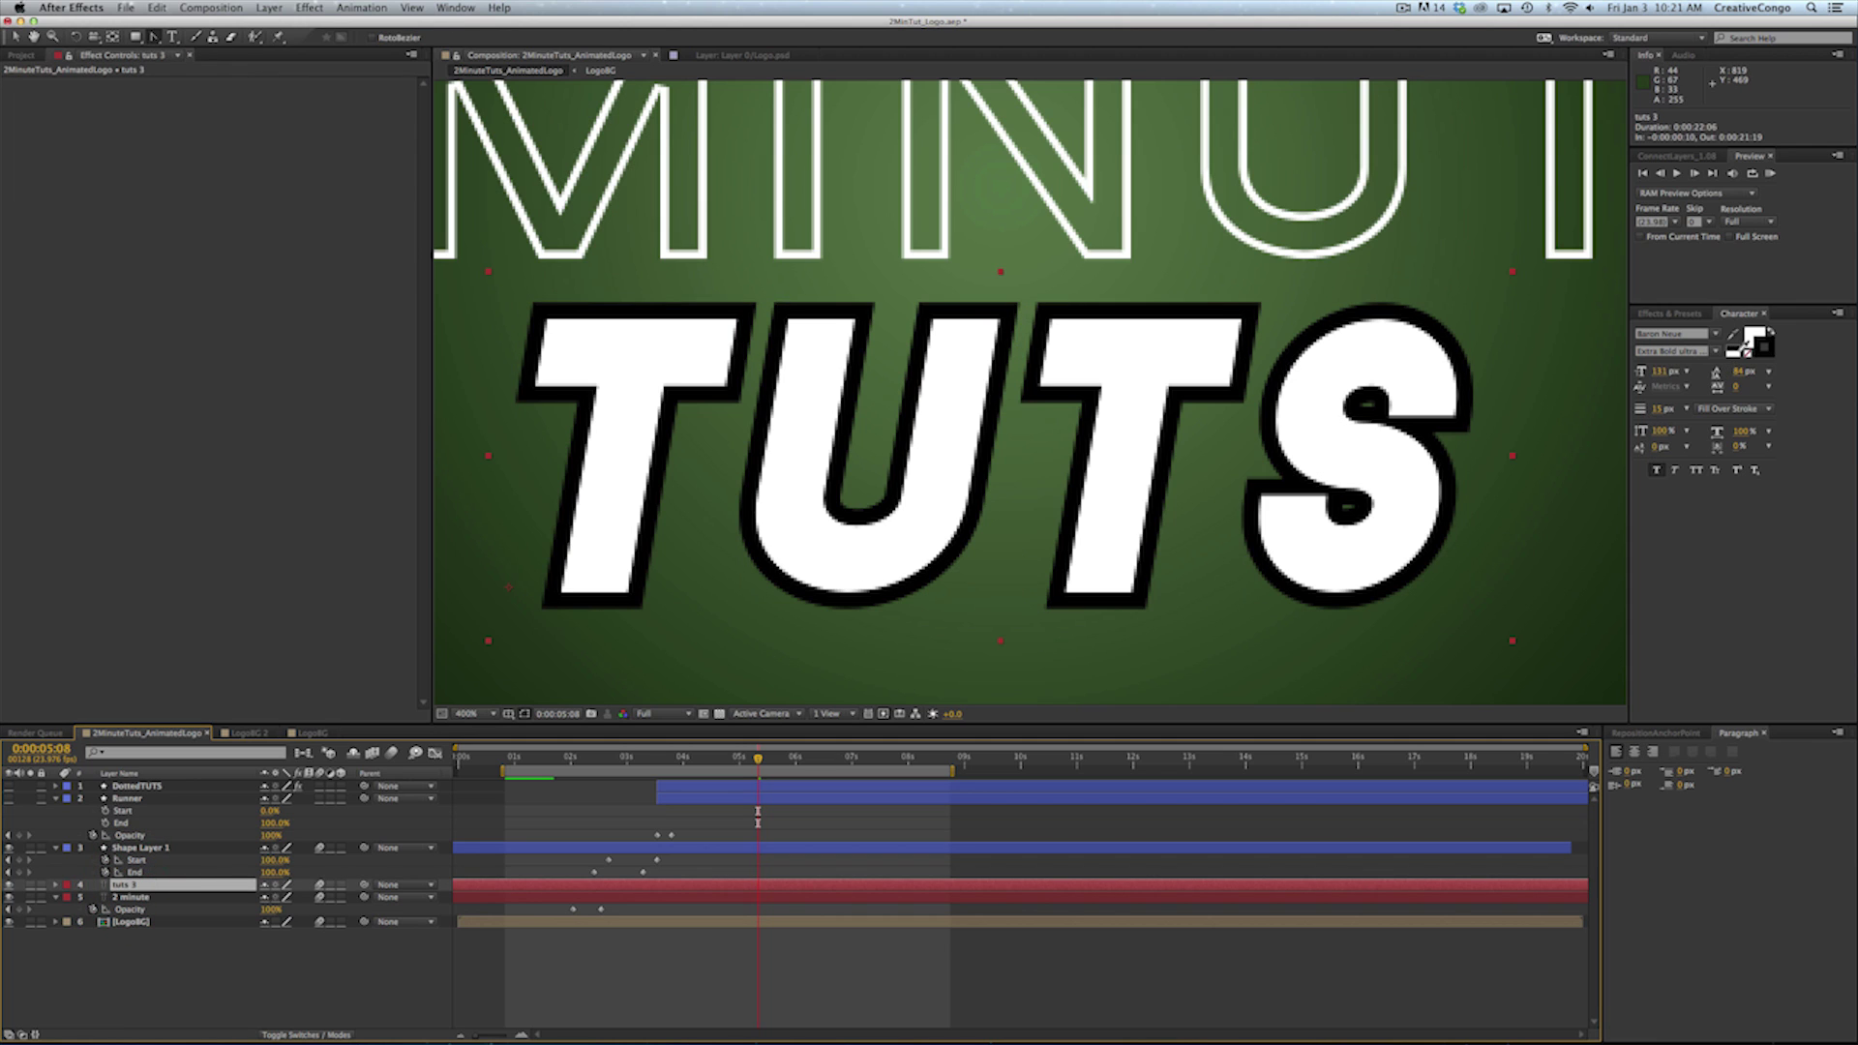
{"action": "left_click", "coordinate": [1750, 355]}
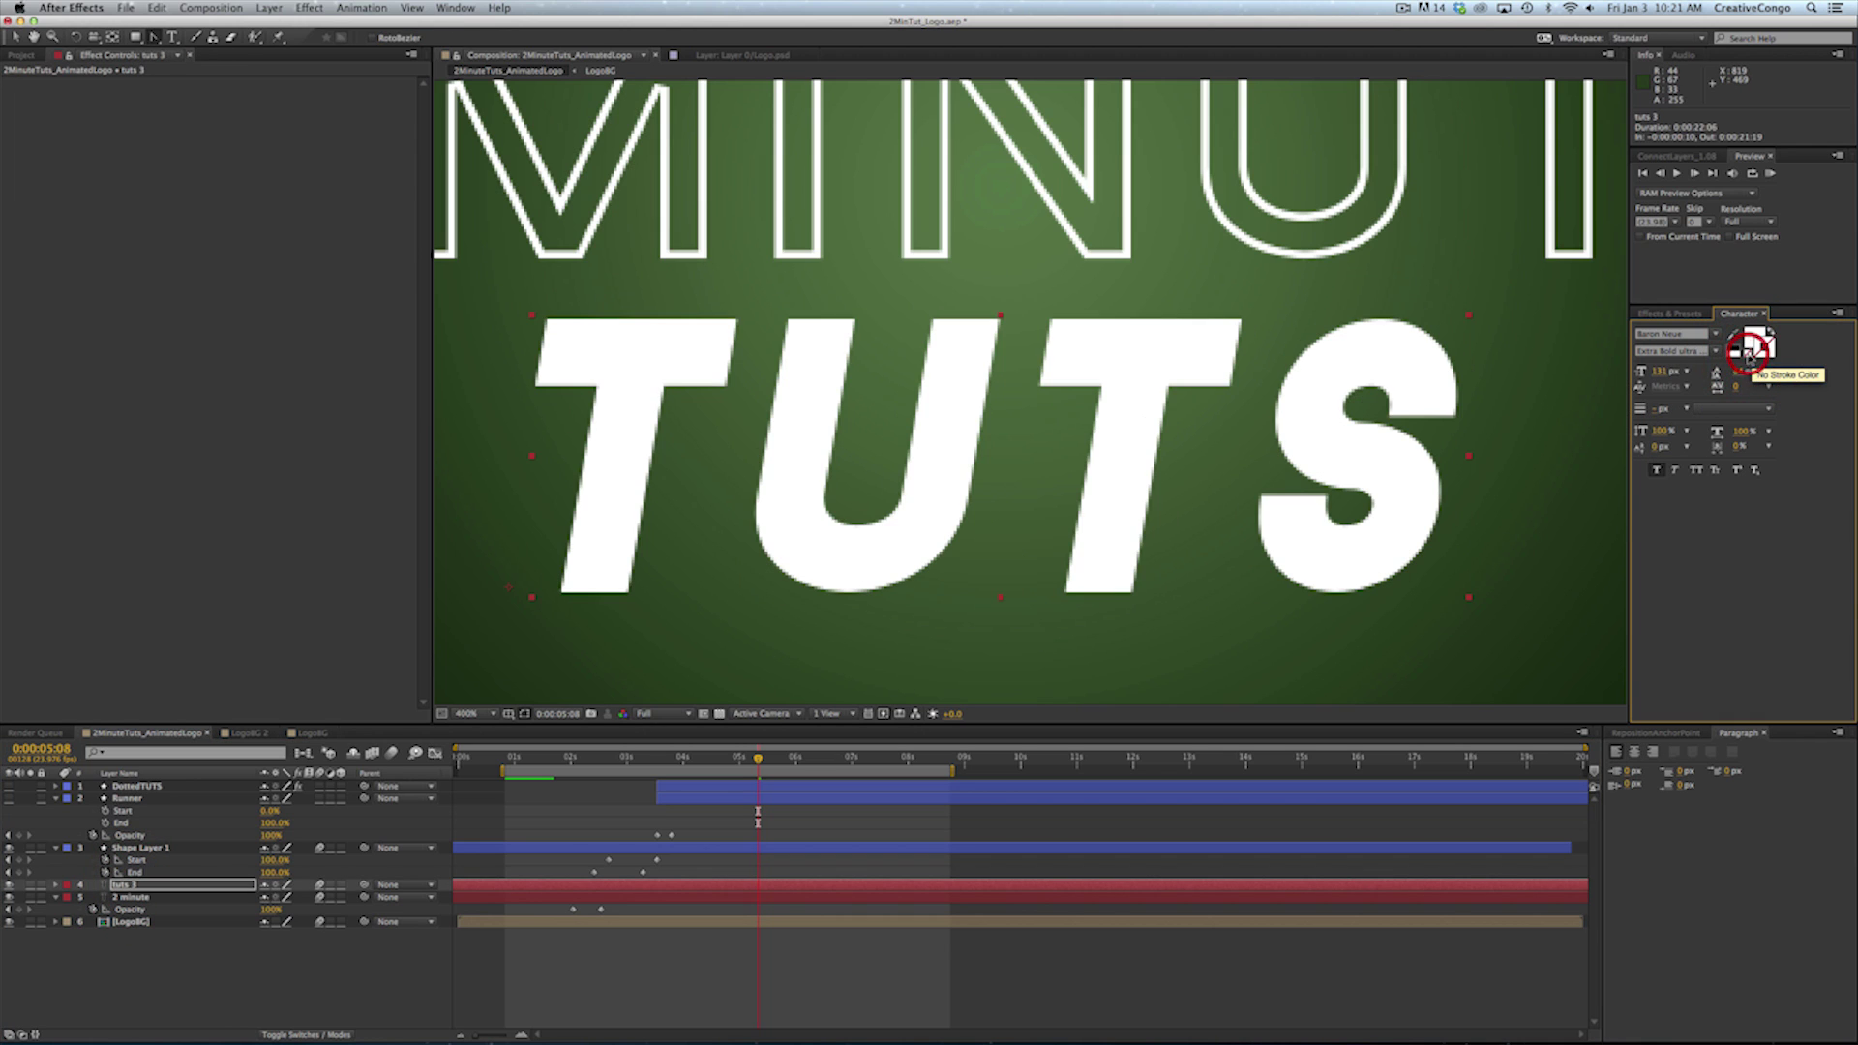
Make the DottedTUTS and Runner layers visible again around the TUTS text
{"action": "left_click", "coordinate": [10, 785]}
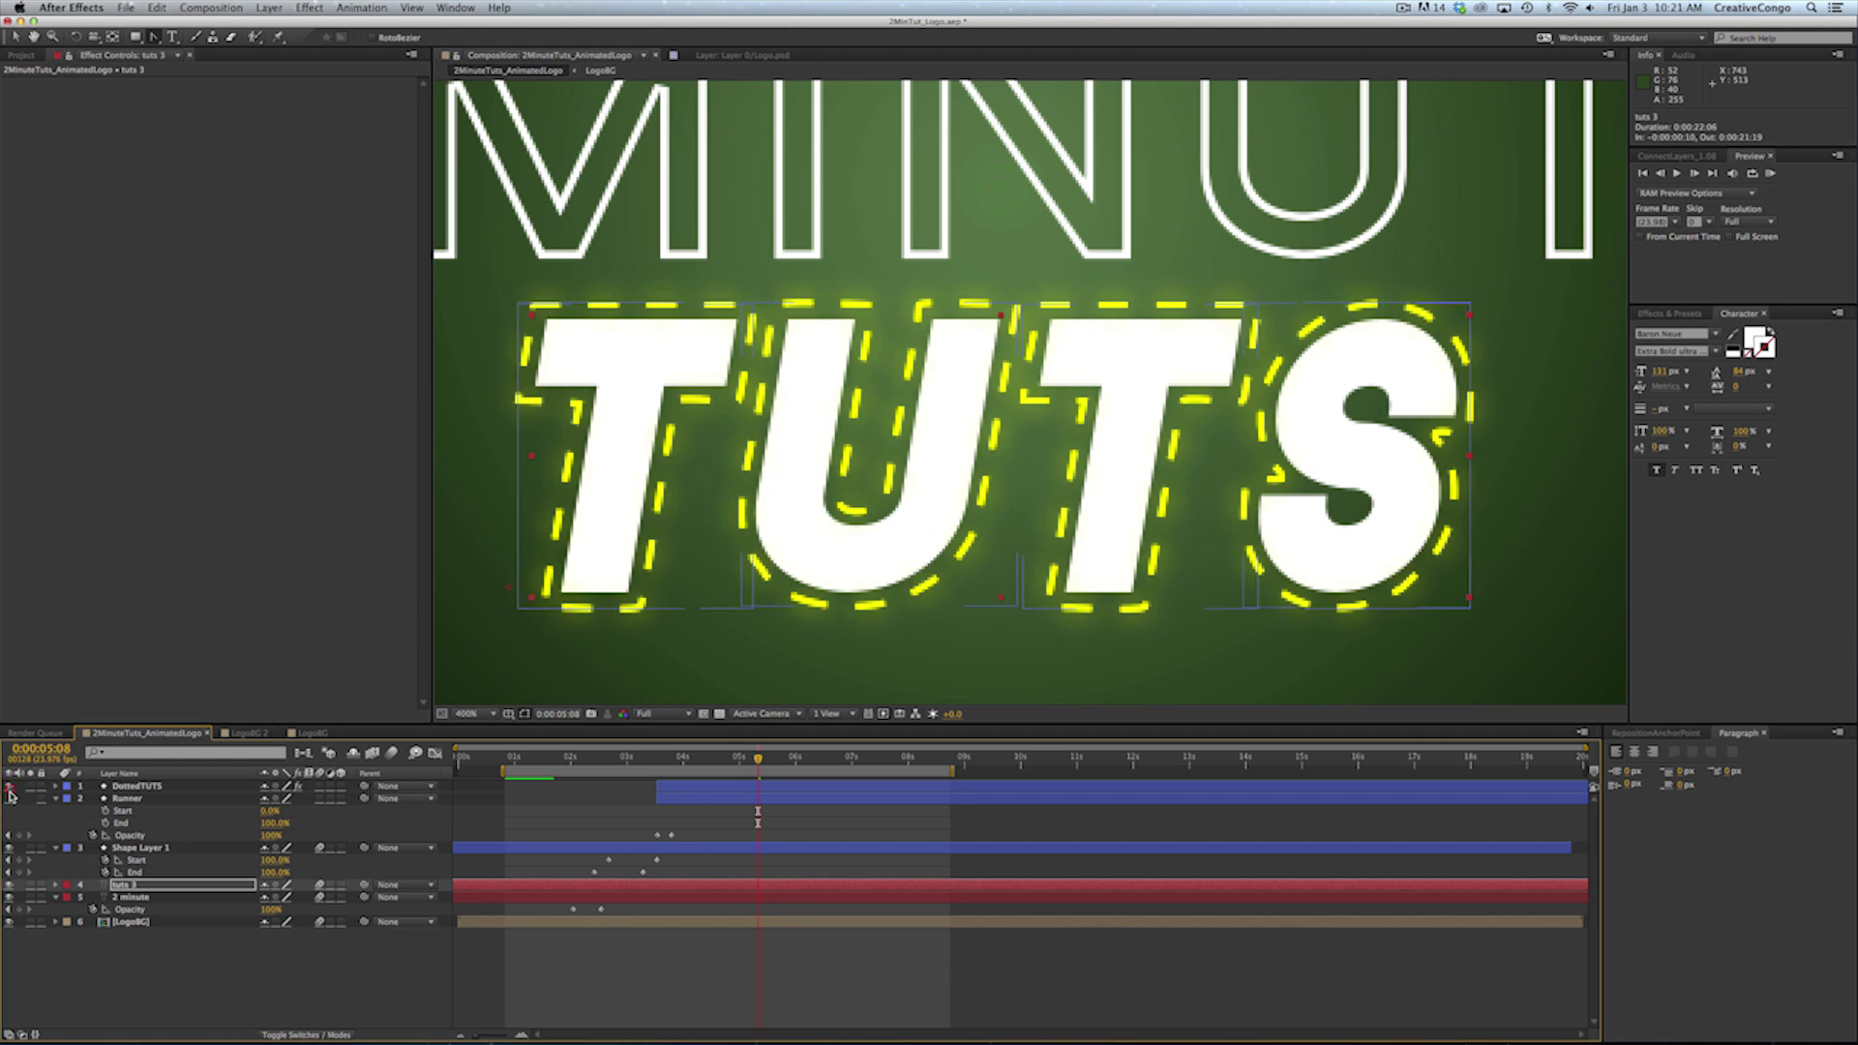
{"action": "left_click", "coordinate": [9, 799]}
{"action": "key", "text": "super+minus"}
{"action": "key", "text": "super+minus"}
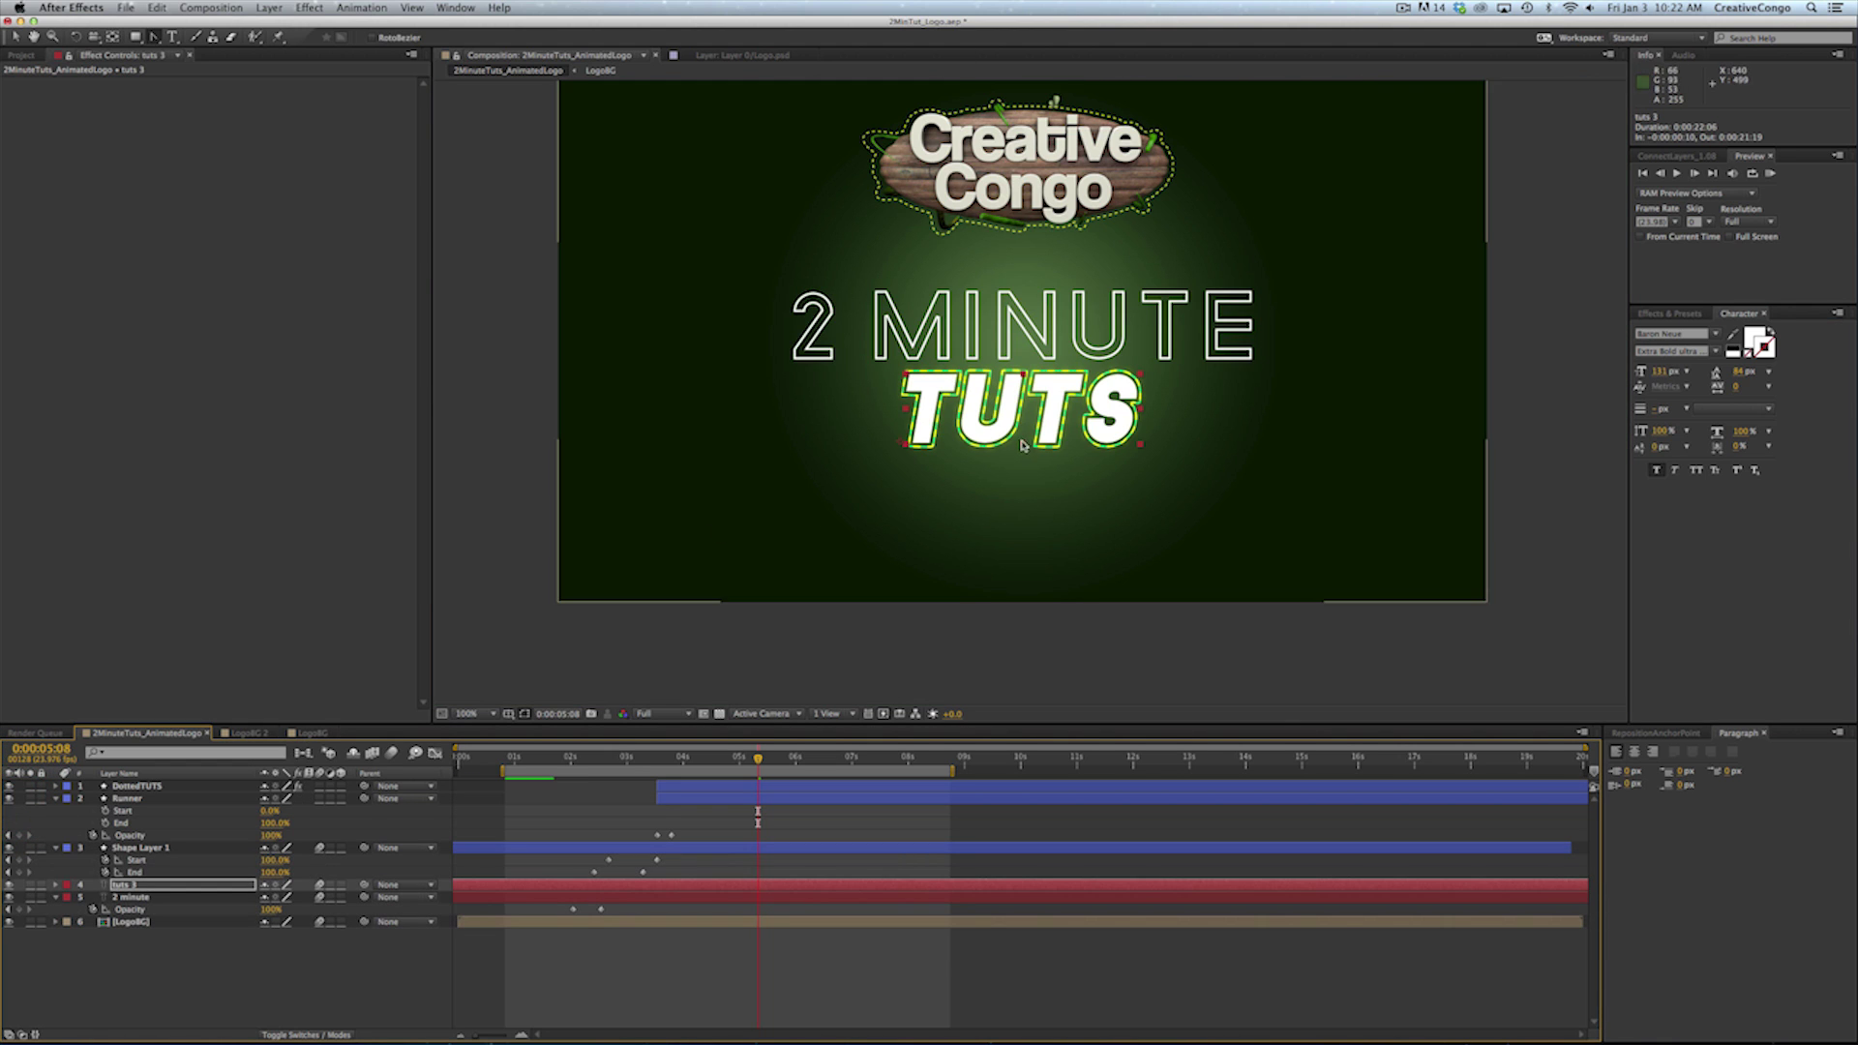
Hide the DottedTUTS layer and the path outlines, and expand the Runner layer's full contents
{"action": "left_click", "coordinate": [136, 799]}
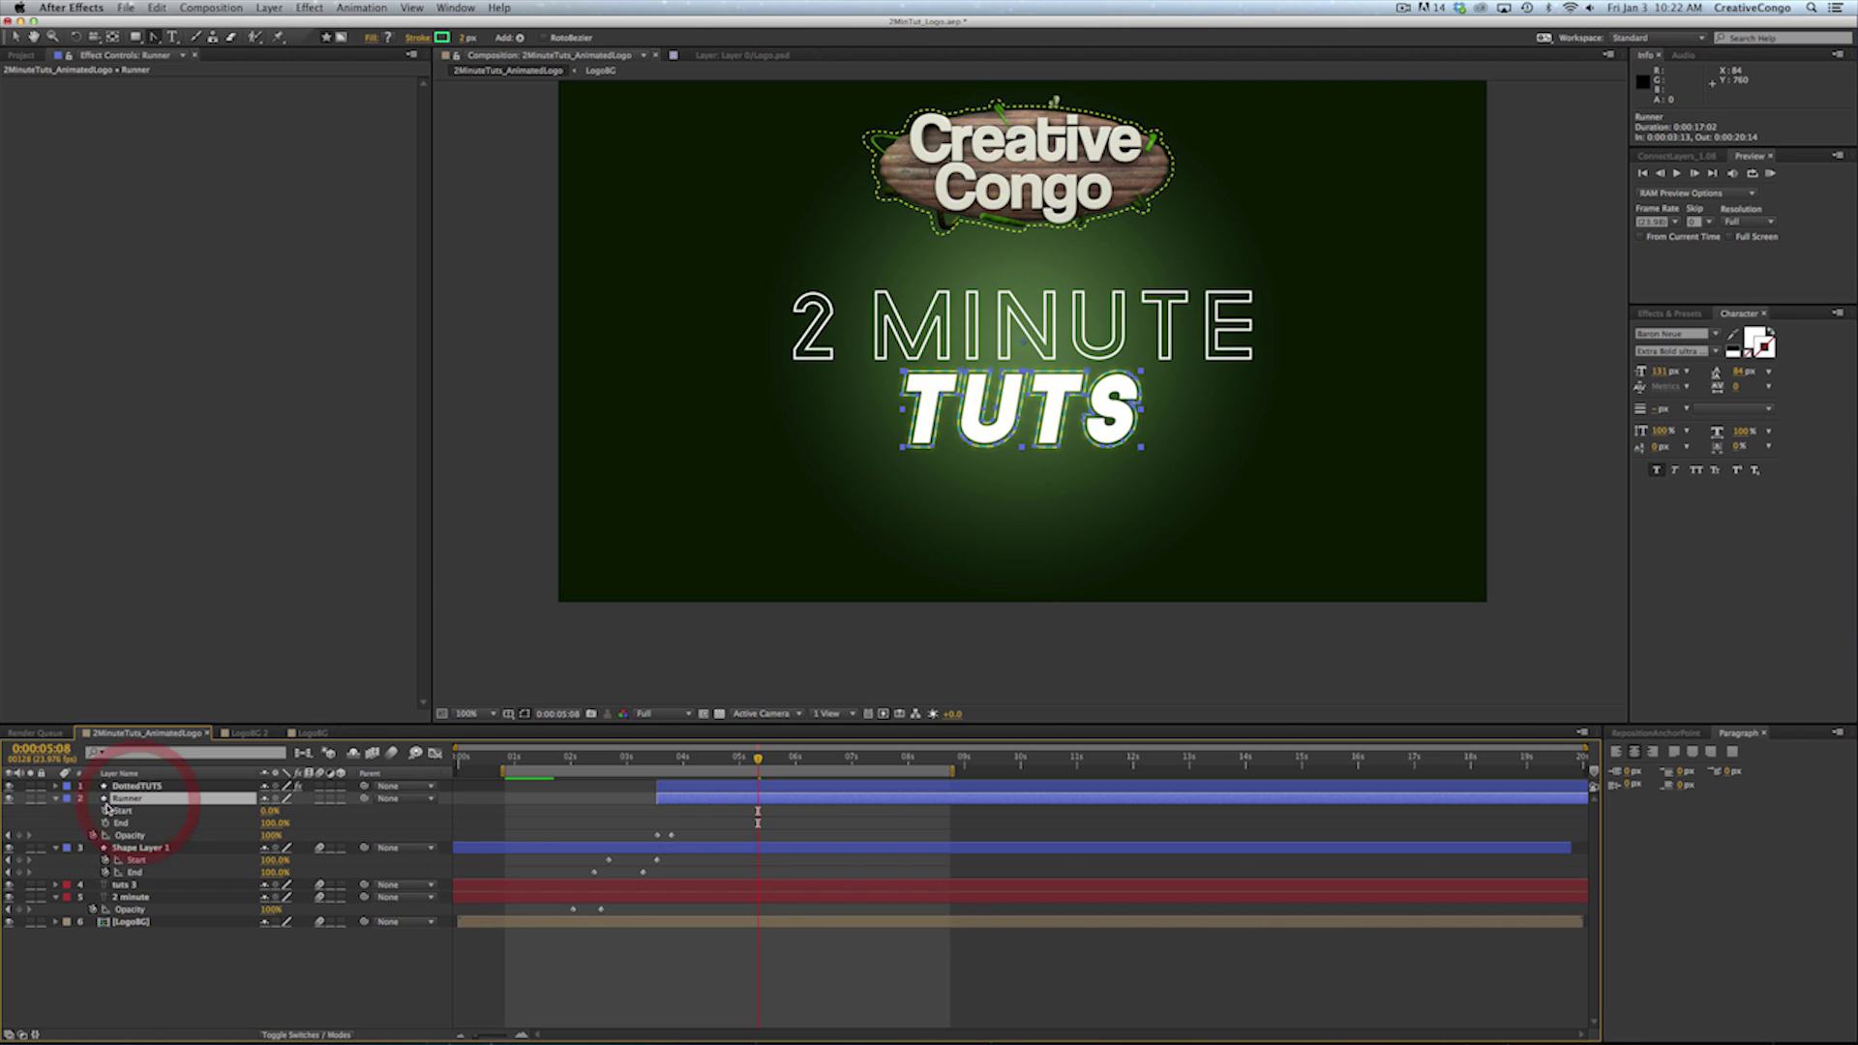
{"action": "left_click", "coordinate": [8, 786]}
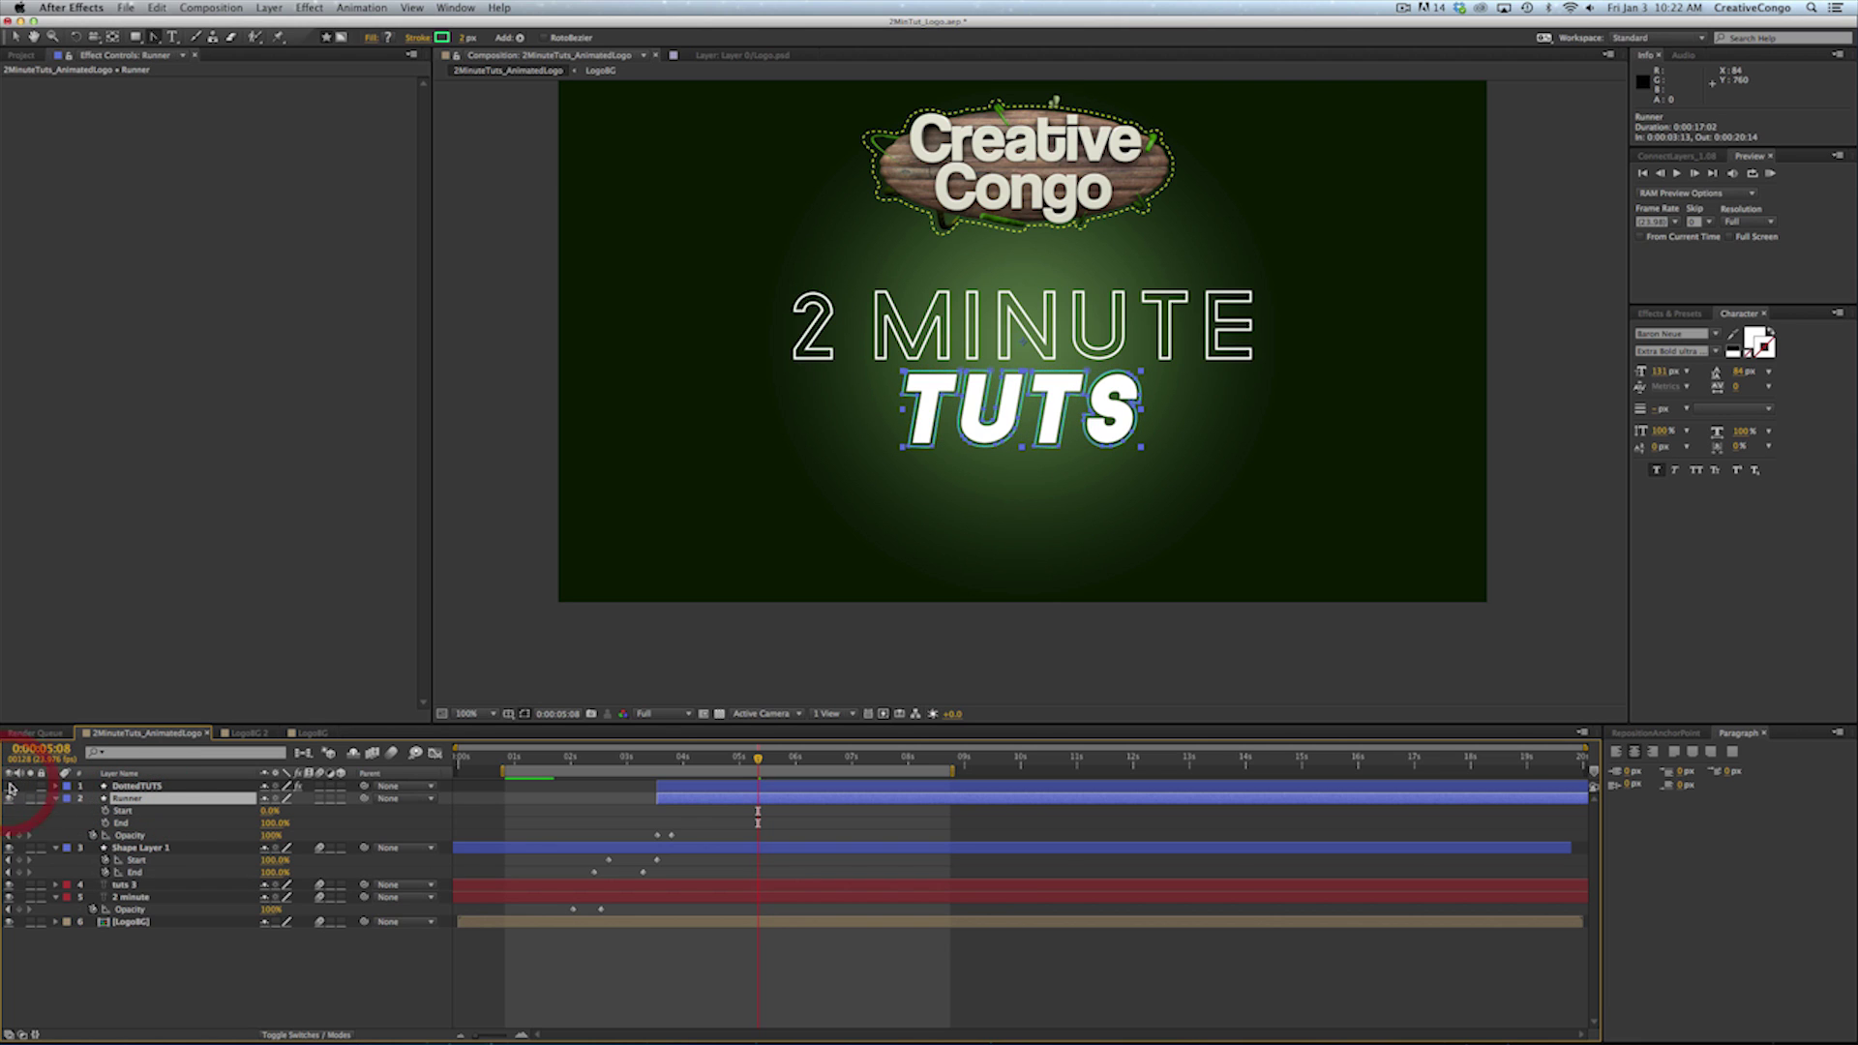
{"action": "left_click", "coordinate": [524, 712]}
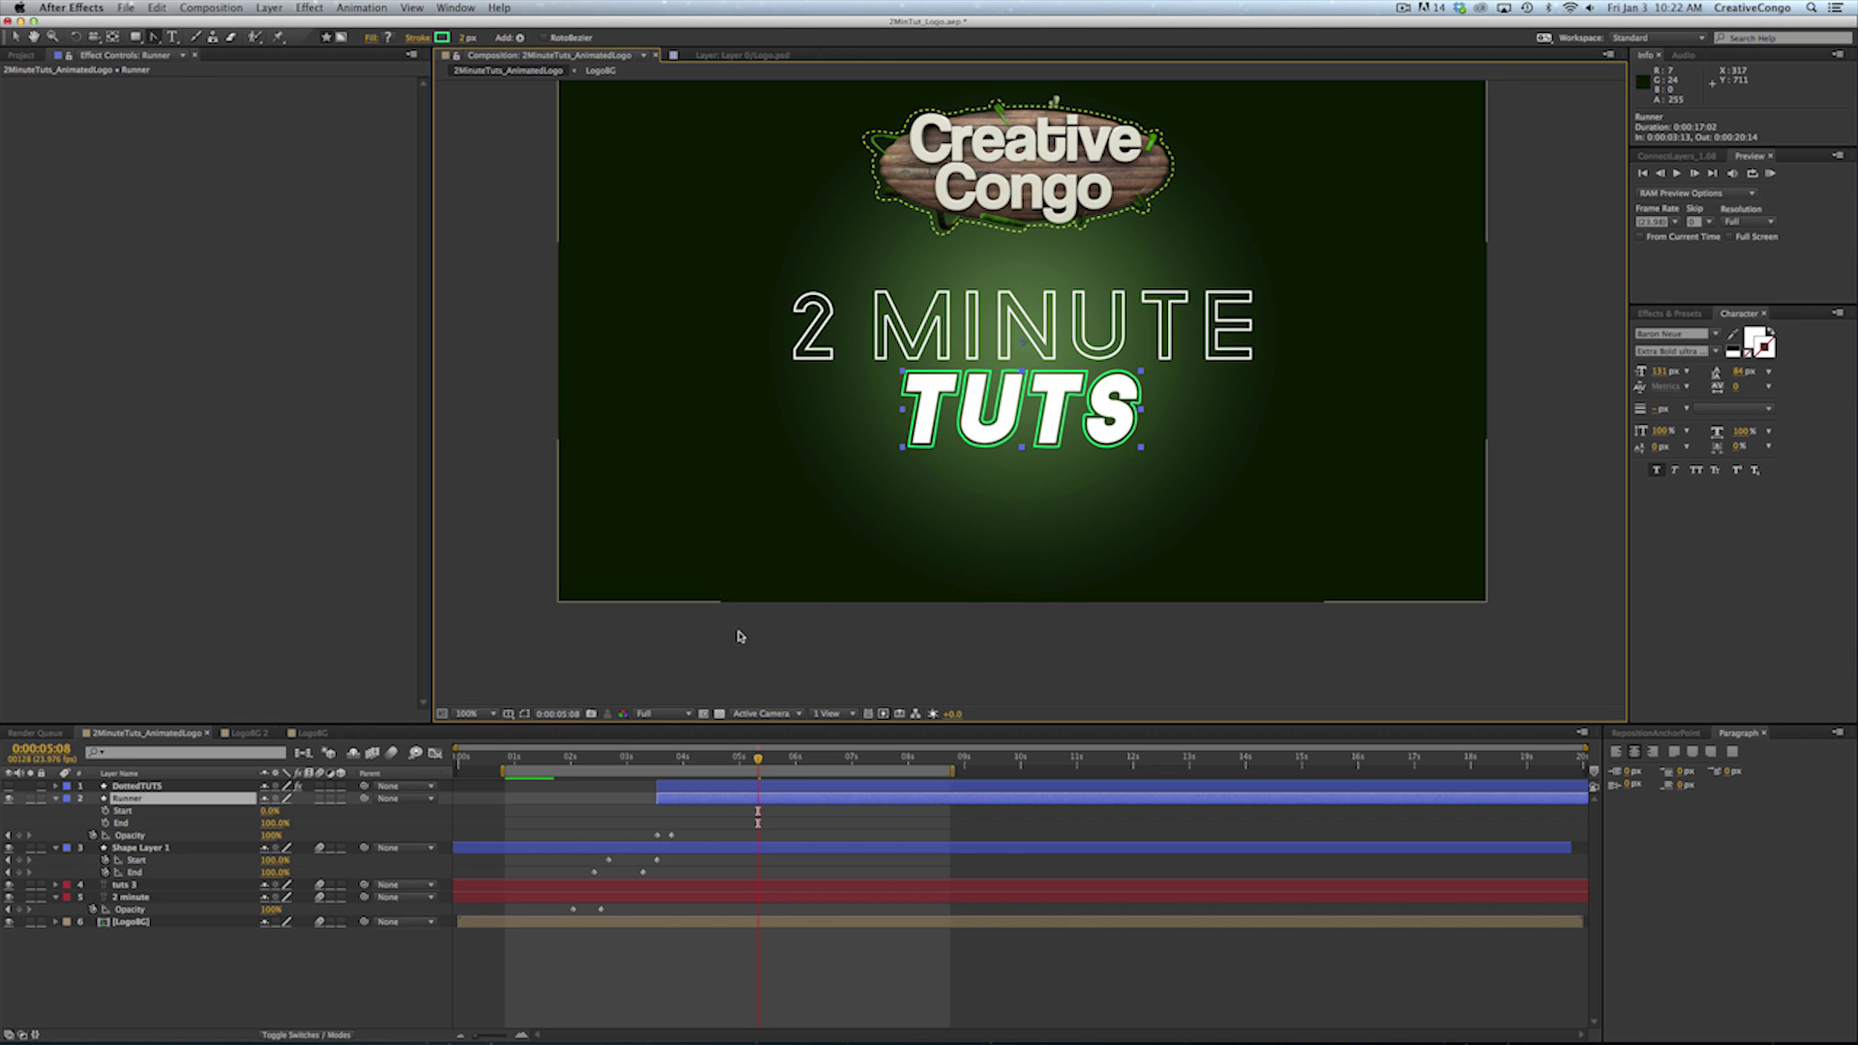
{"action": "left_click", "coordinate": [127, 801]}
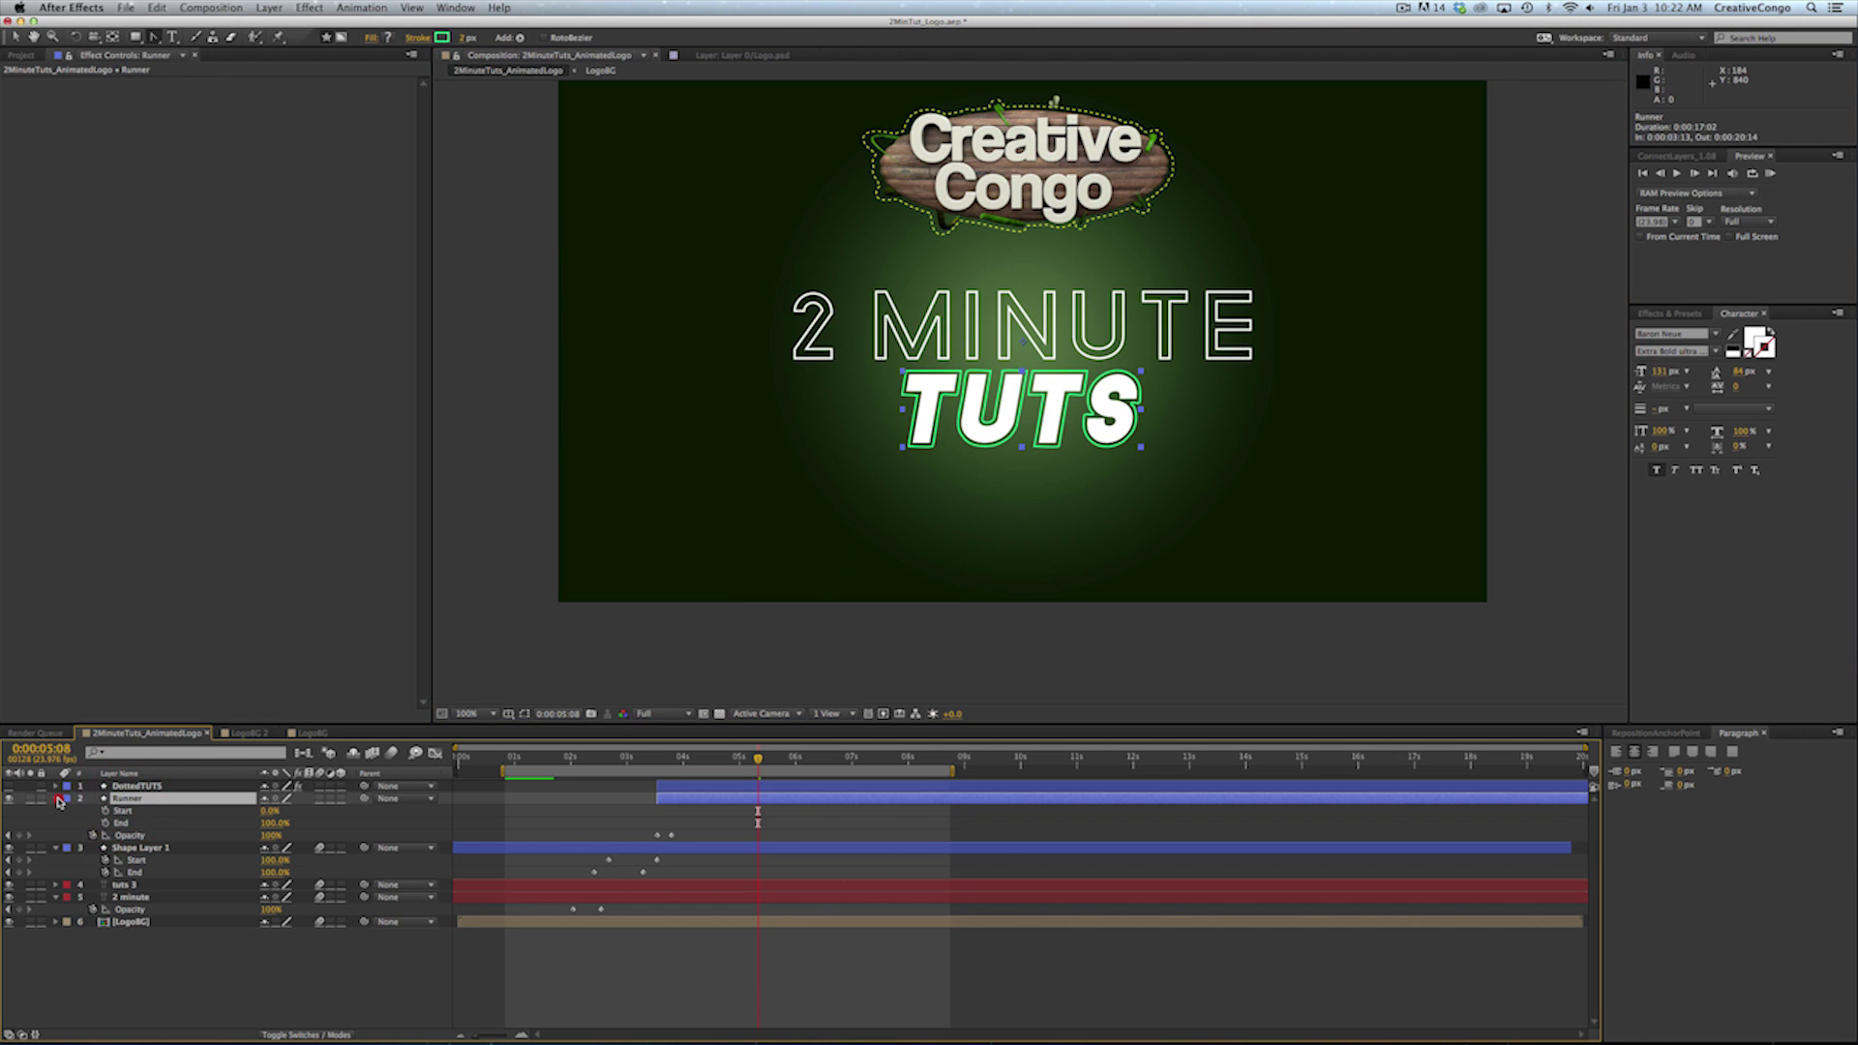
{"action": "left_click", "coordinate": [57, 800]}
{"action": "left_click", "coordinate": [56, 799]}
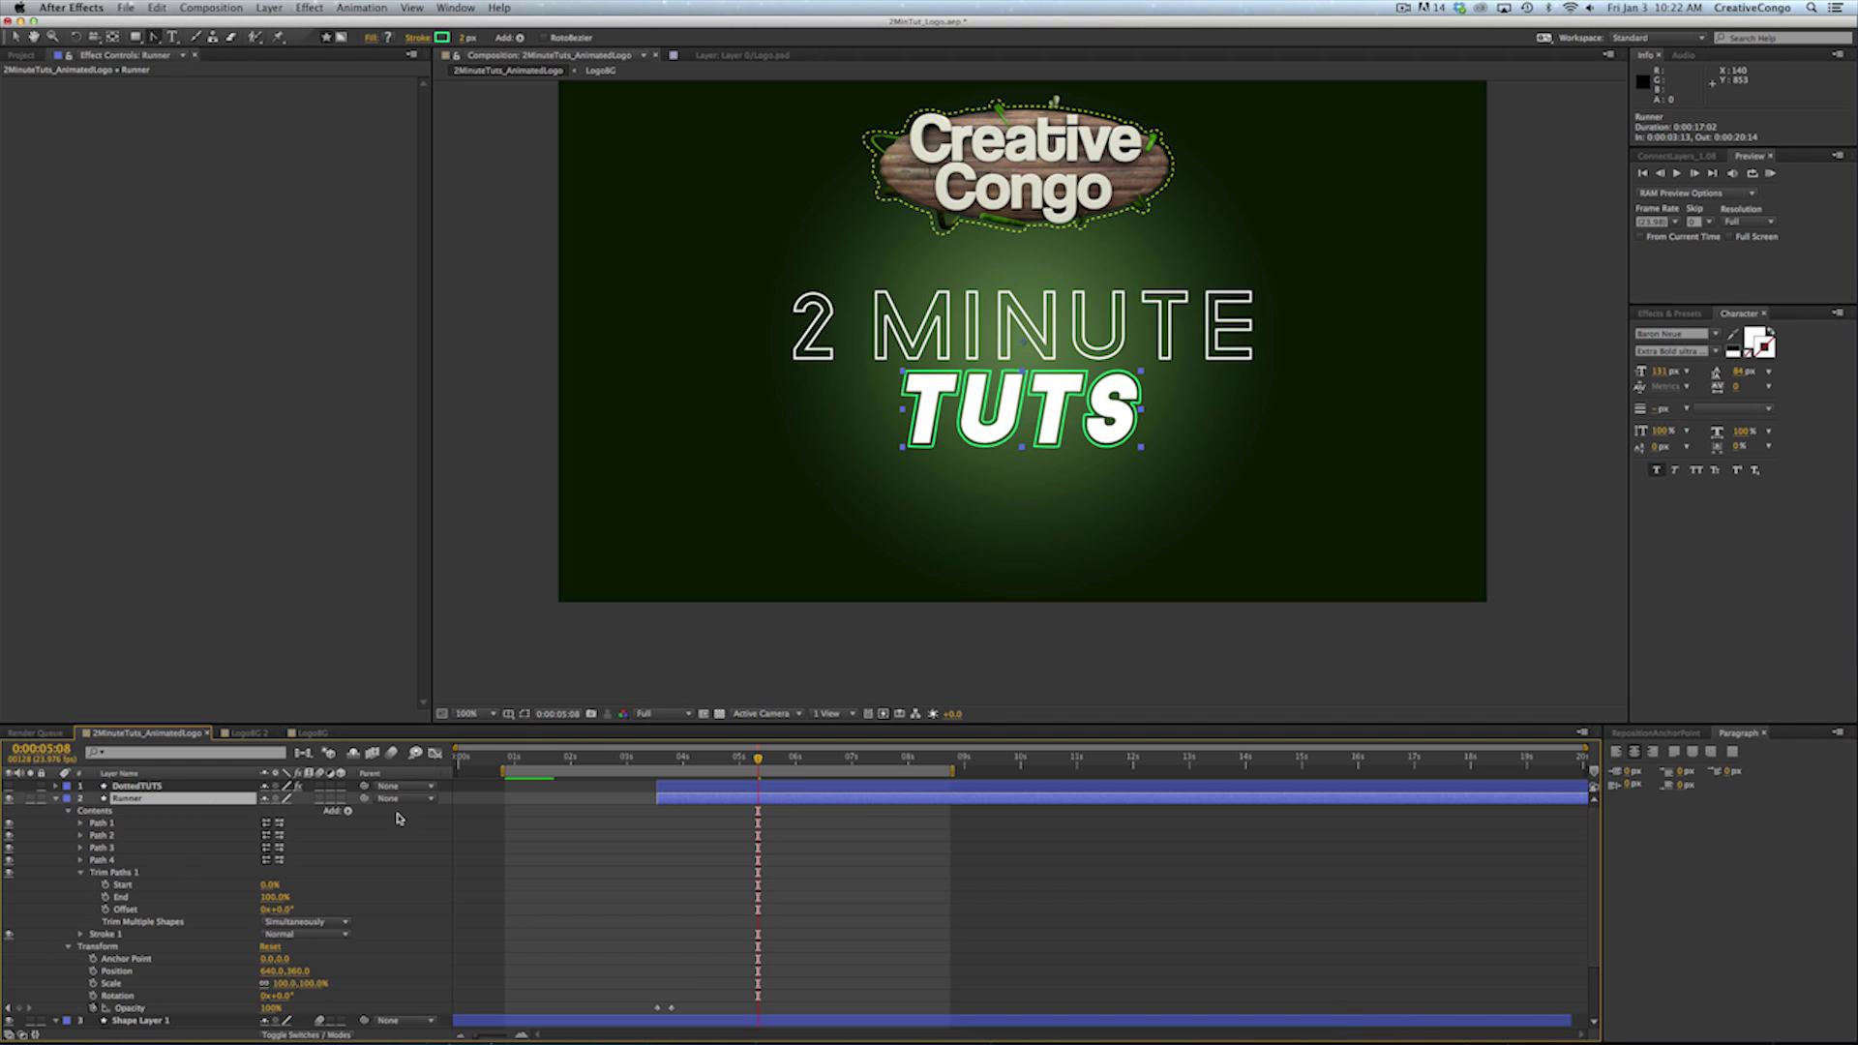
Add a second Trim Paths operator to the Runner layer and delete it
{"action": "left_click", "coordinate": [346, 814]}
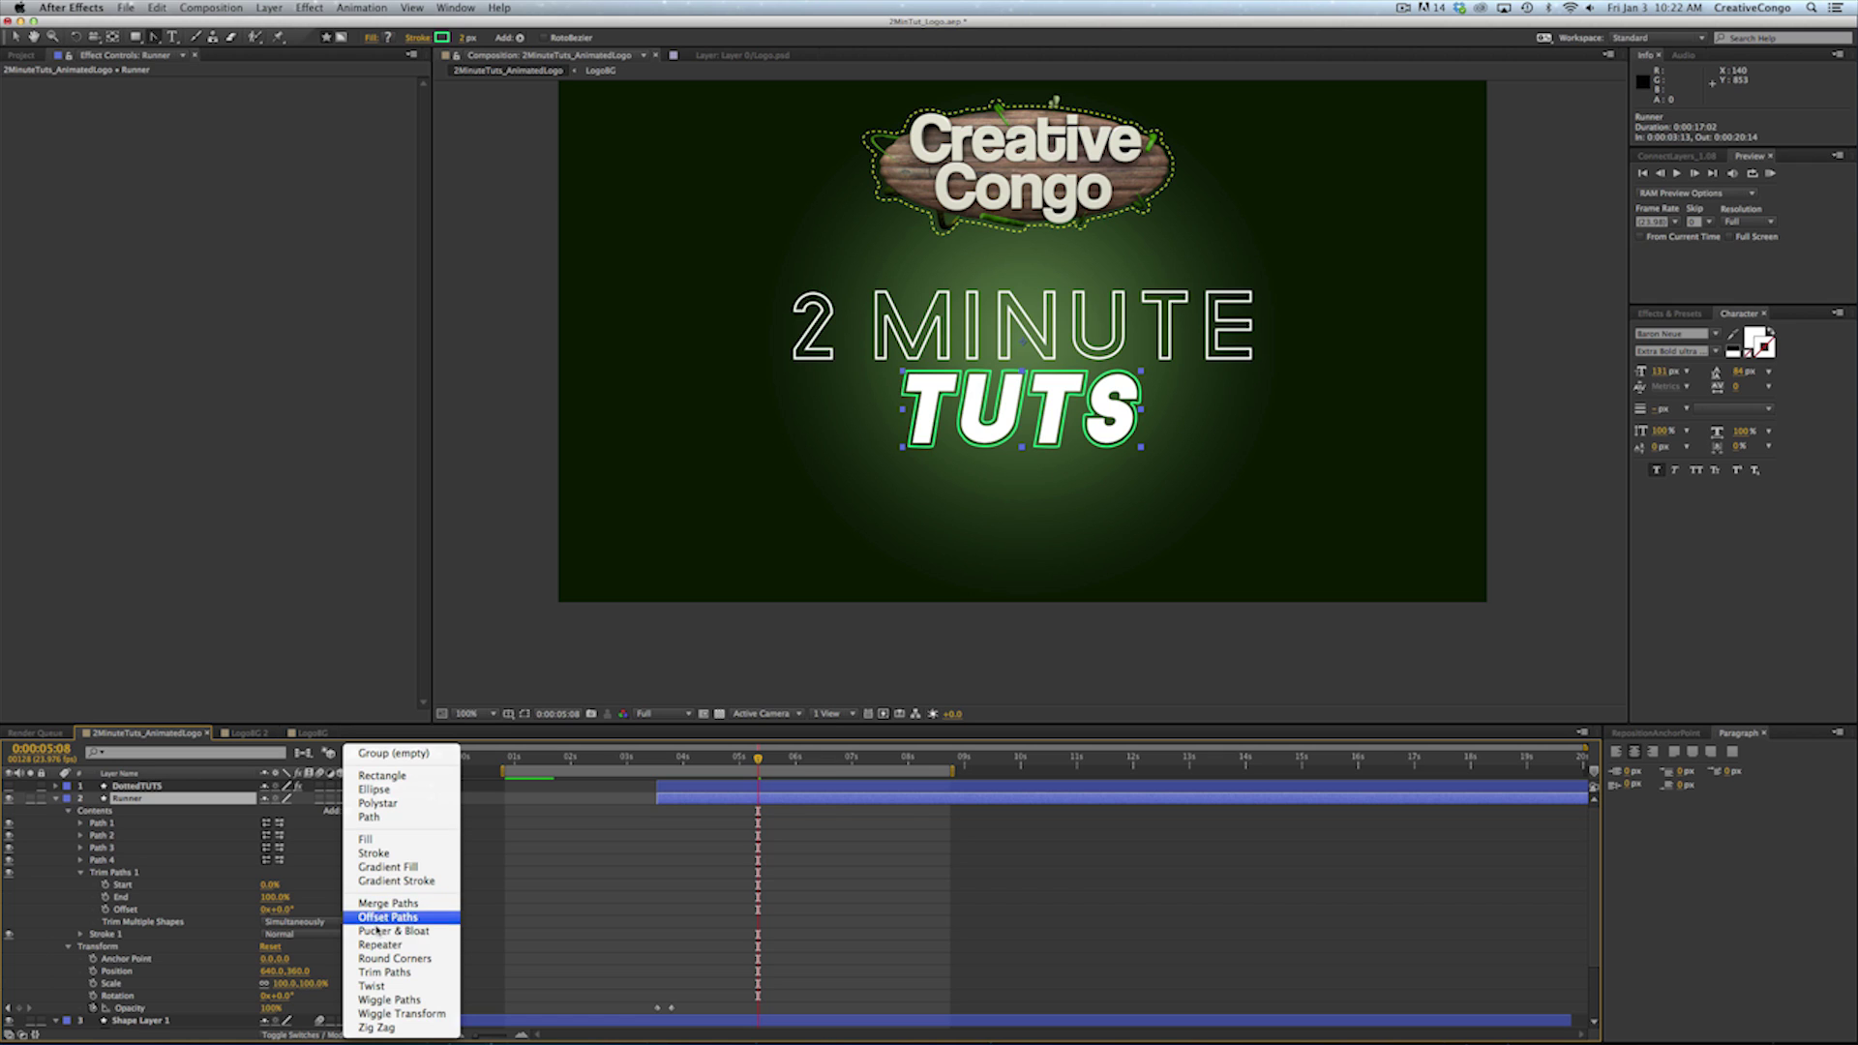
{"action": "left_click", "coordinate": [385, 973]}
{"action": "left_click", "coordinate": [82, 935]}
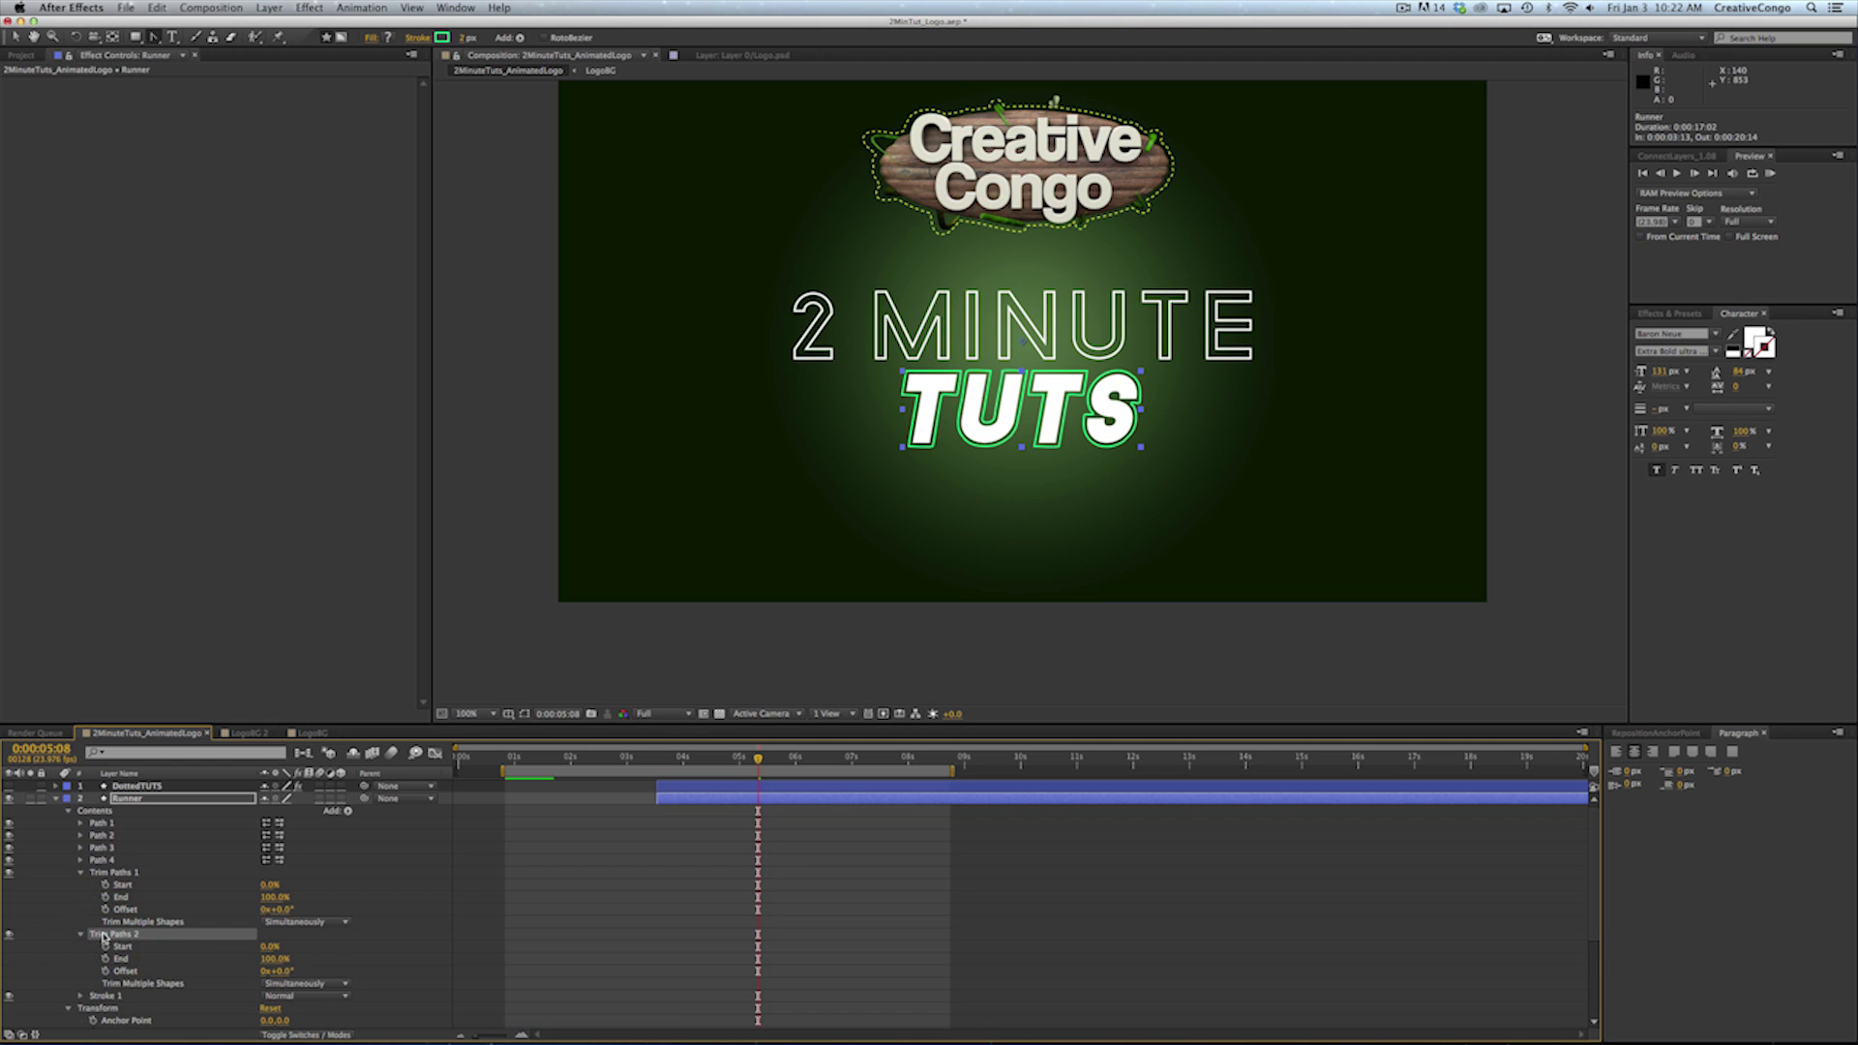
{"action": "key", "text": "BackSpace"}
Animate the End of Runner's Trim Paths 1 from 0% at 0:00:05:08 to 100% at 0:00:05:19
{"action": "left_click", "coordinate": [110, 872]}
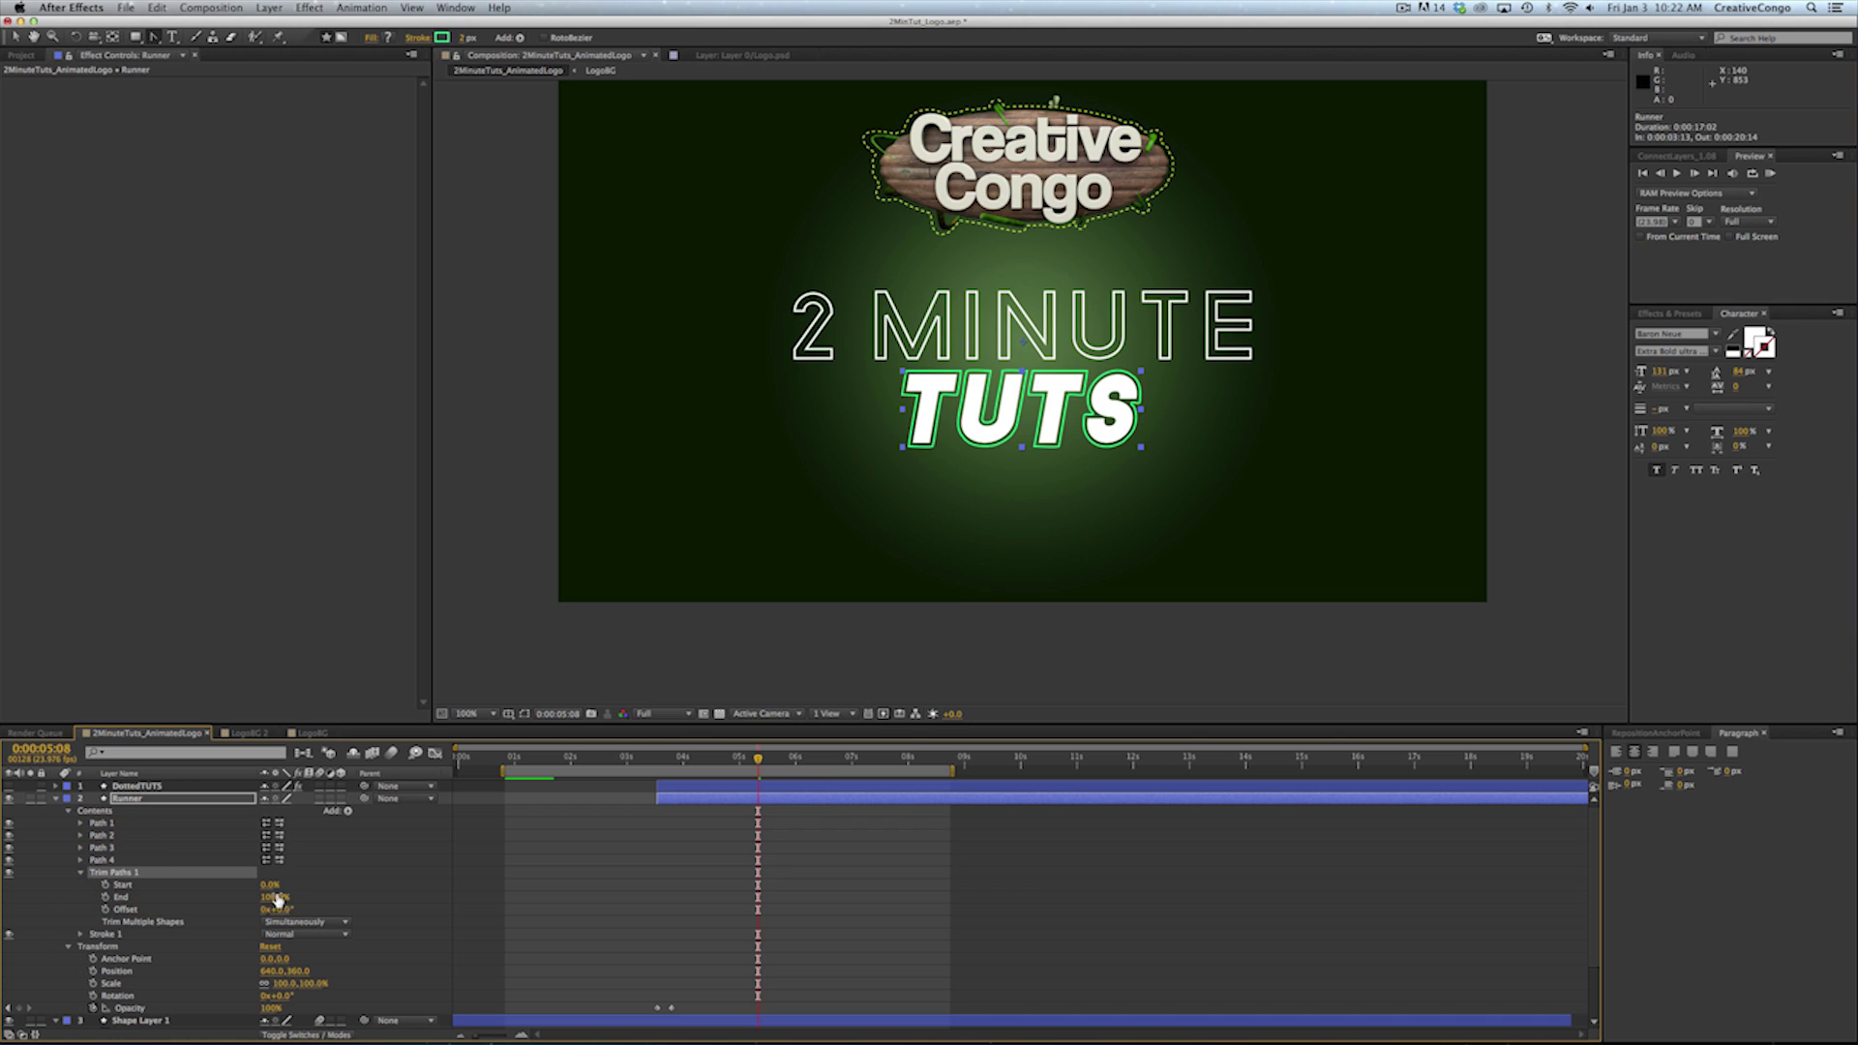
{"action": "mouse_move", "coordinate": [269, 886]}
{"action": "left_mouse_down"}
{"action": "mouse_move", "coordinate": [342, 886]}
{"action": "mouse_move", "coordinate": [179, 884]}
{"action": "left_mouse_up"}
{"action": "left_click", "coordinate": [106, 898]}
{"action": "left_click_drag", "start_coordinate": [760, 765], "coordinate": [784, 762]}
{"action": "left_click_drag", "start_coordinate": [272, 898], "coordinate": [407, 900]}
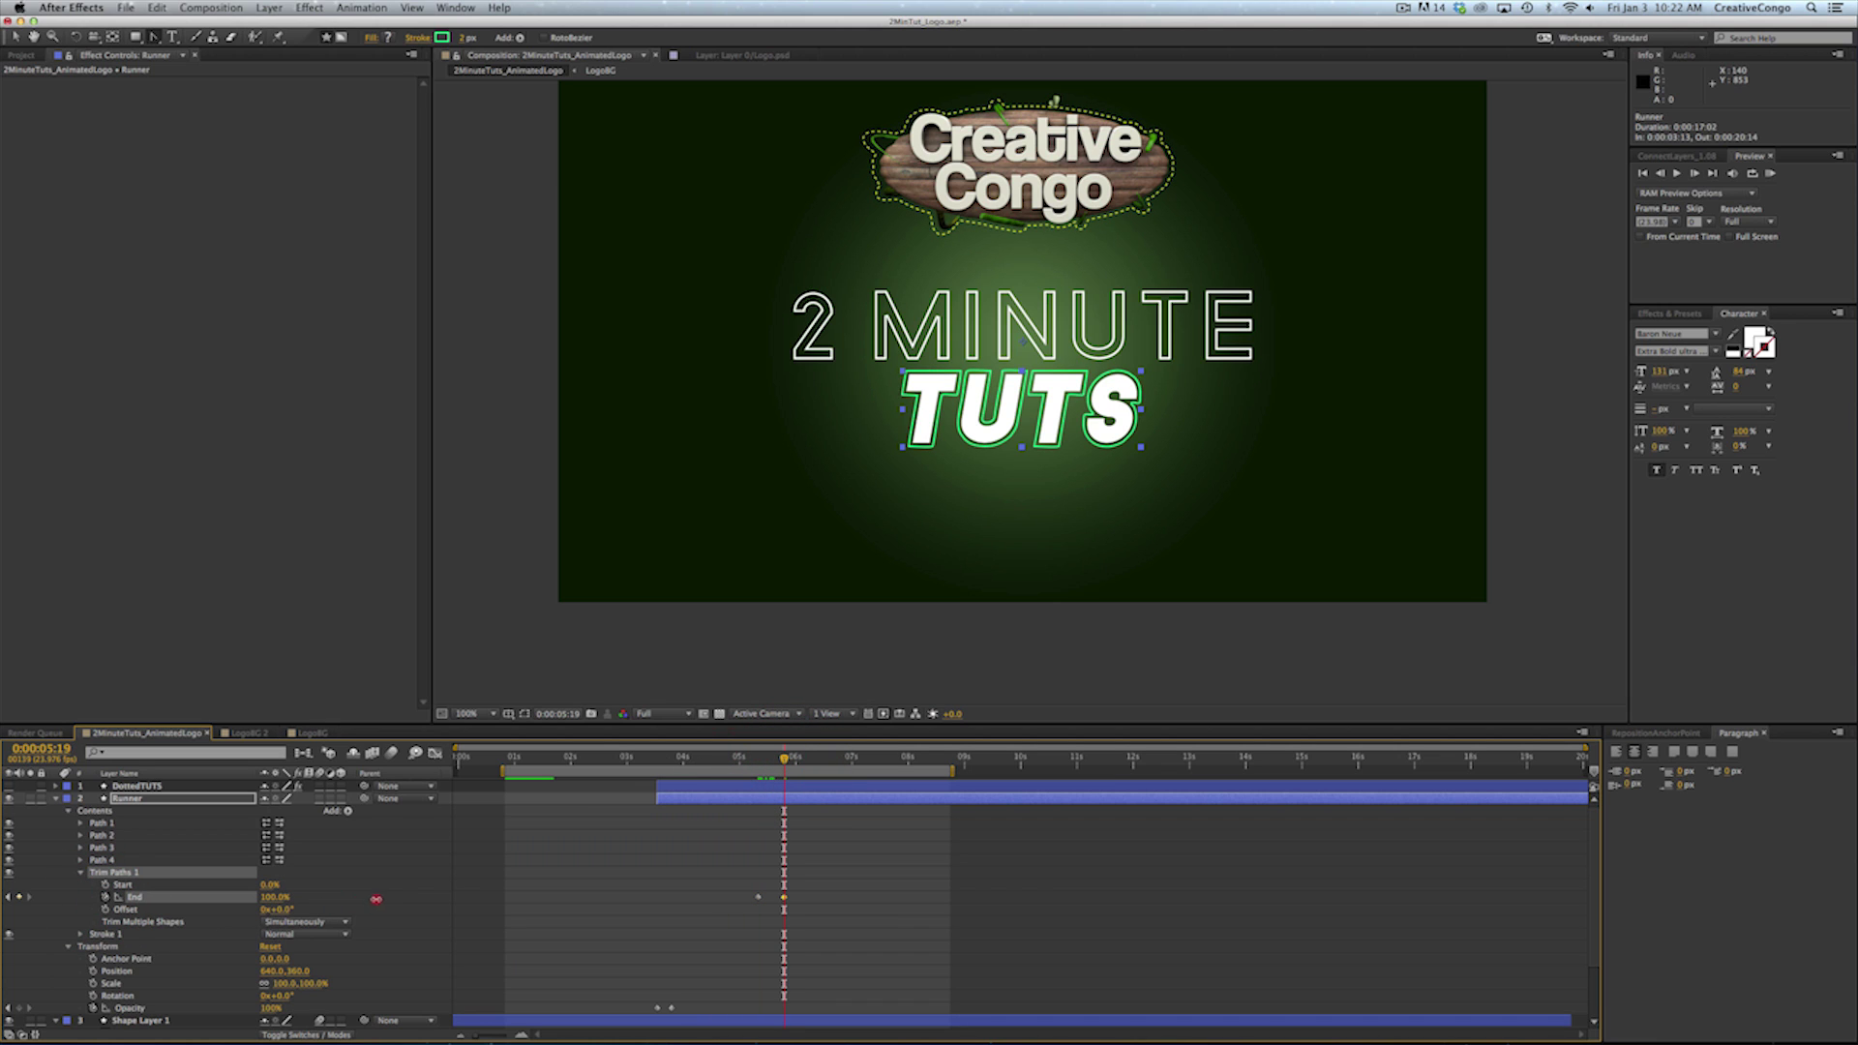
Keyframe the Start of Runner's Trim Paths 1 from 0% to 100%, beginning after the End animation
{"action": "left_click_drag", "start_coordinate": [738, 762], "coordinate": [796, 762]}
{"action": "left_click", "coordinate": [105, 885]}
{"action": "left_click_drag", "start_coordinate": [796, 761], "coordinate": [822, 762]}
{"action": "left_click_drag", "start_coordinate": [270, 888], "coordinate": [392, 905]}
Shift both Start keyframes earlier, placing the second at 0:00:05:22, and scrub through the trim animation
{"action": "left_click_drag", "start_coordinate": [743, 762], "coordinate": [841, 776]}
{"action": "mouse_move", "coordinate": [775, 879]}
{"action": "left_mouse_down"}
{"action": "mouse_move", "coordinate": [829, 889]}
{"action": "mouse_move", "coordinate": [792, 887]}
{"action": "left_mouse_up"}
{"action": "left_click", "coordinate": [822, 886]}
{"action": "mouse_move", "coordinate": [745, 761]}
{"action": "left_mouse_down"}
{"action": "mouse_move", "coordinate": [1113, 761]}
{"action": "mouse_move", "coordinate": [765, 765]}
{"action": "left_mouse_up"}
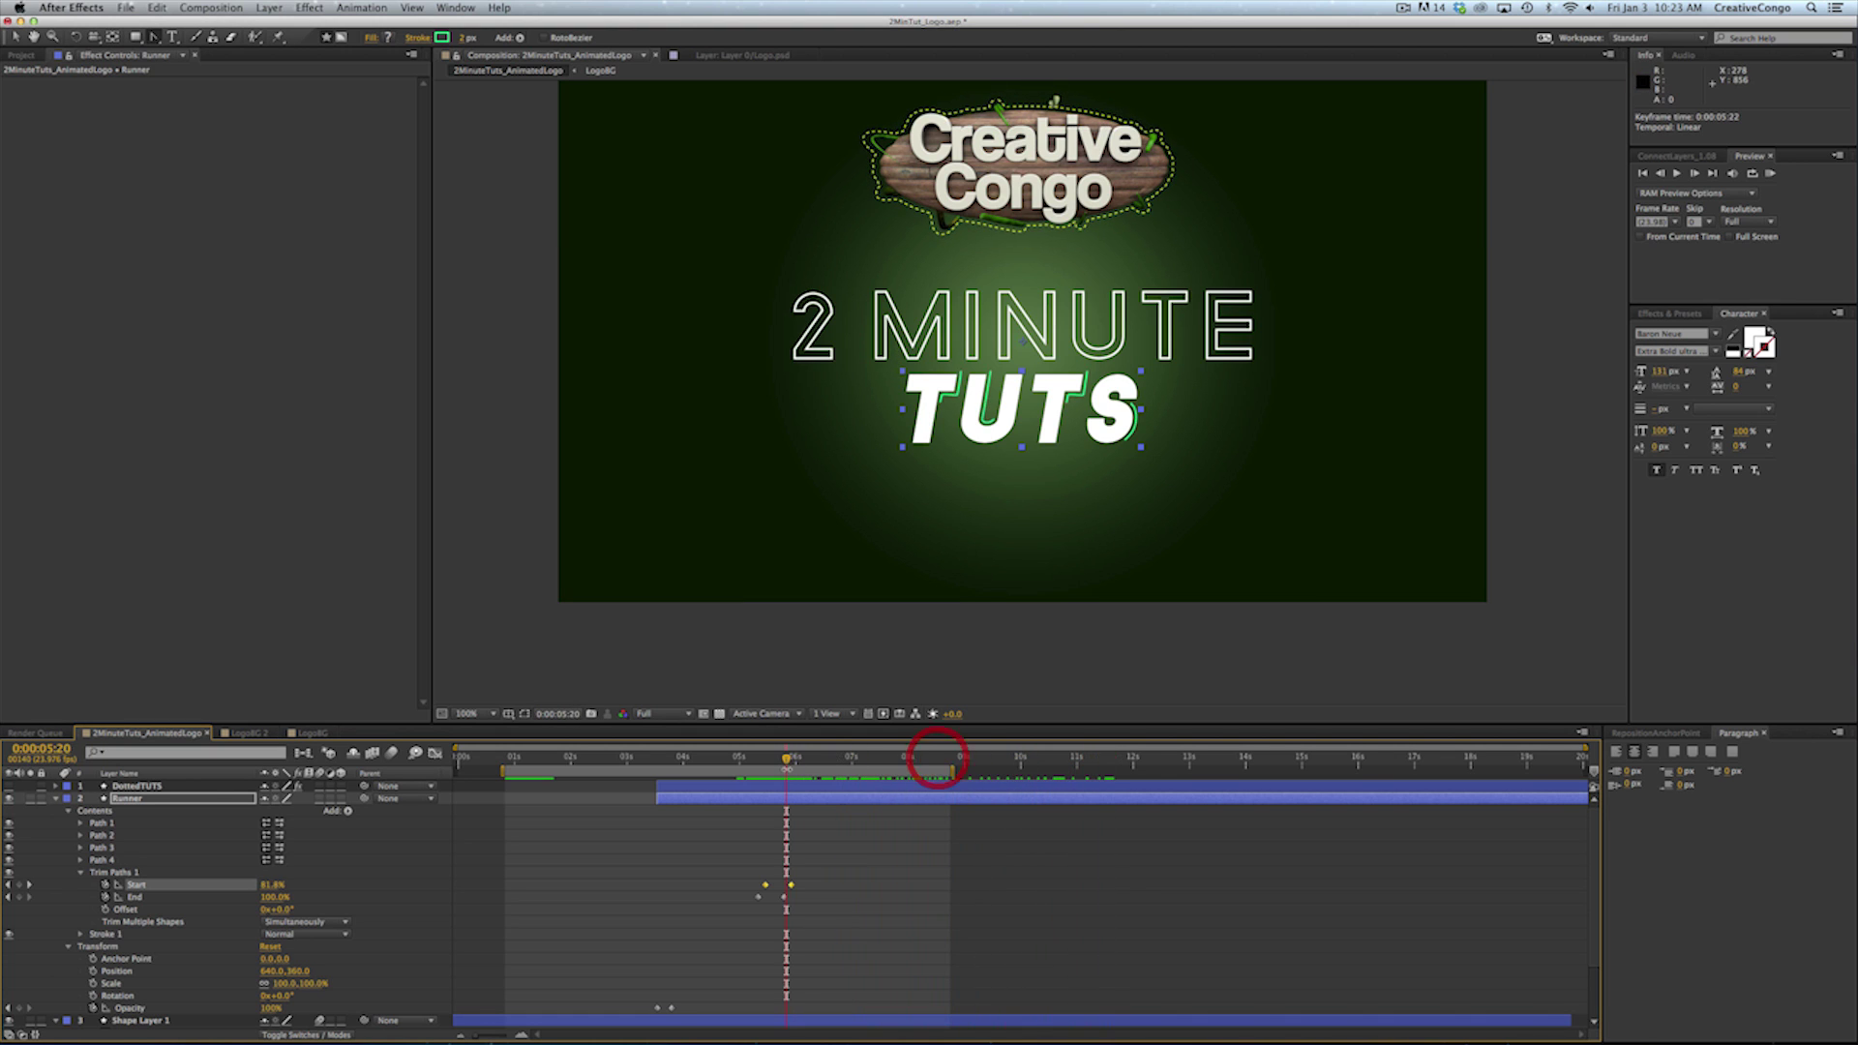
{"action": "left_click_drag", "start_coordinate": [764, 765], "coordinate": [767, 764]}
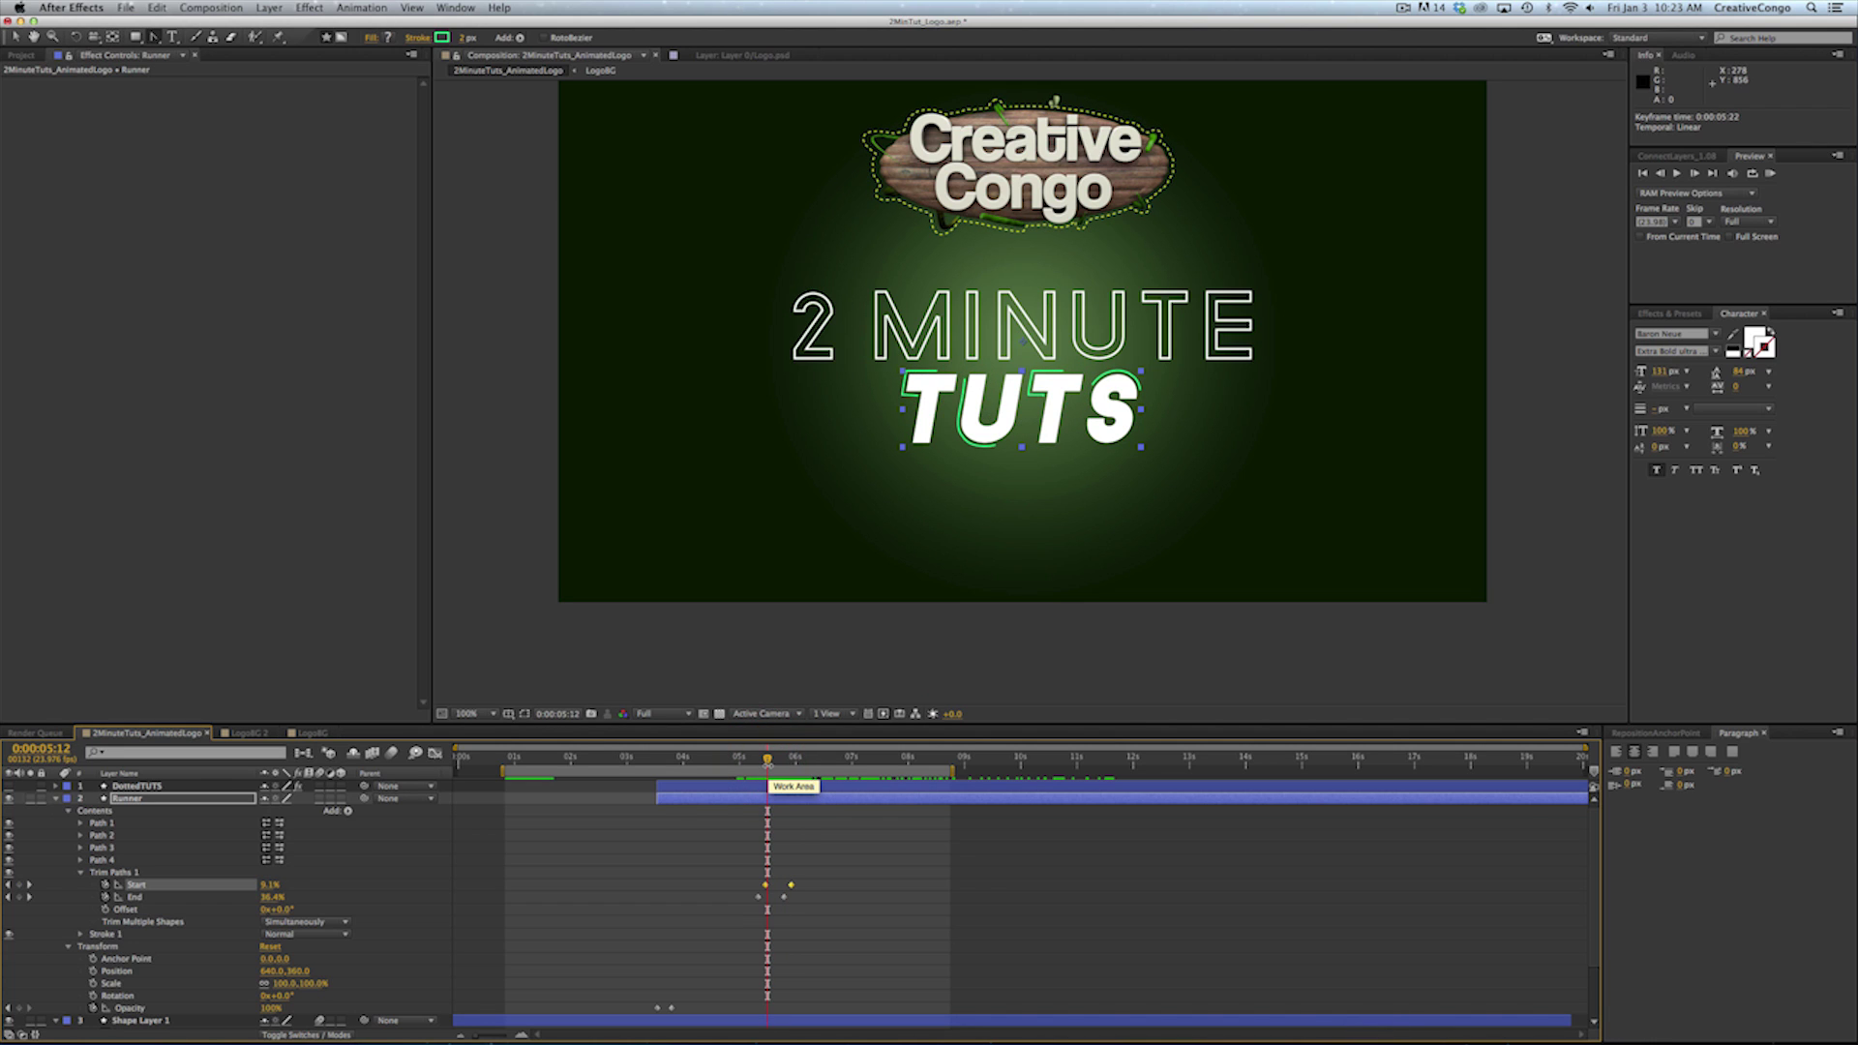